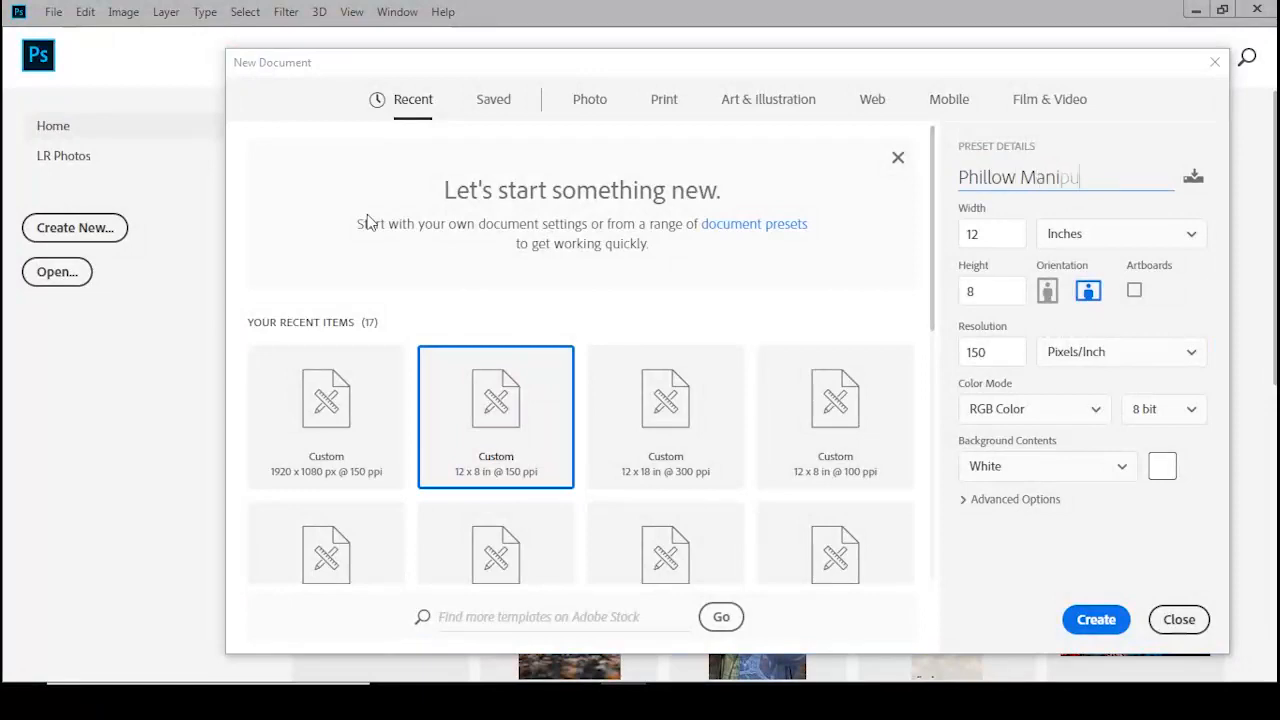
# - Create the document "Phillow Manipulation" at 12 x 8 inches, 150 pixels/inch, RGB Color 8 bit, with white background contents
pyautogui.click(1096, 620)
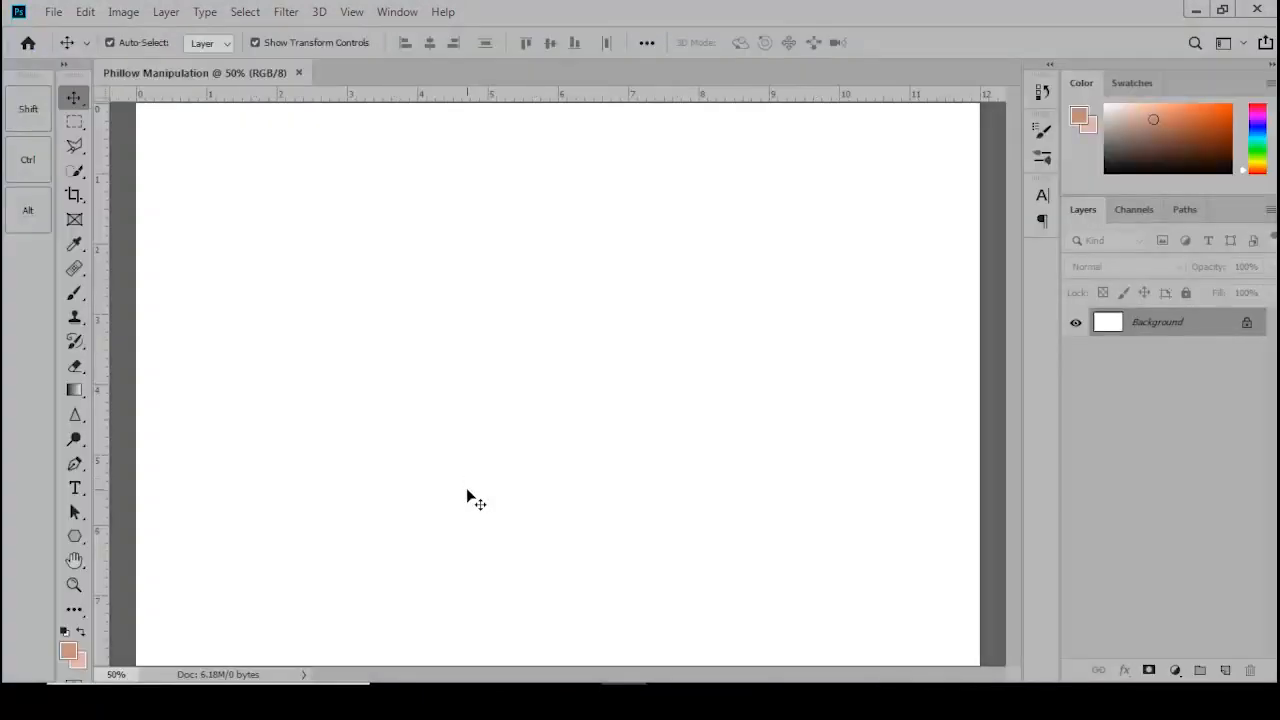
pyautogui.scroll(-3, 467, 497)
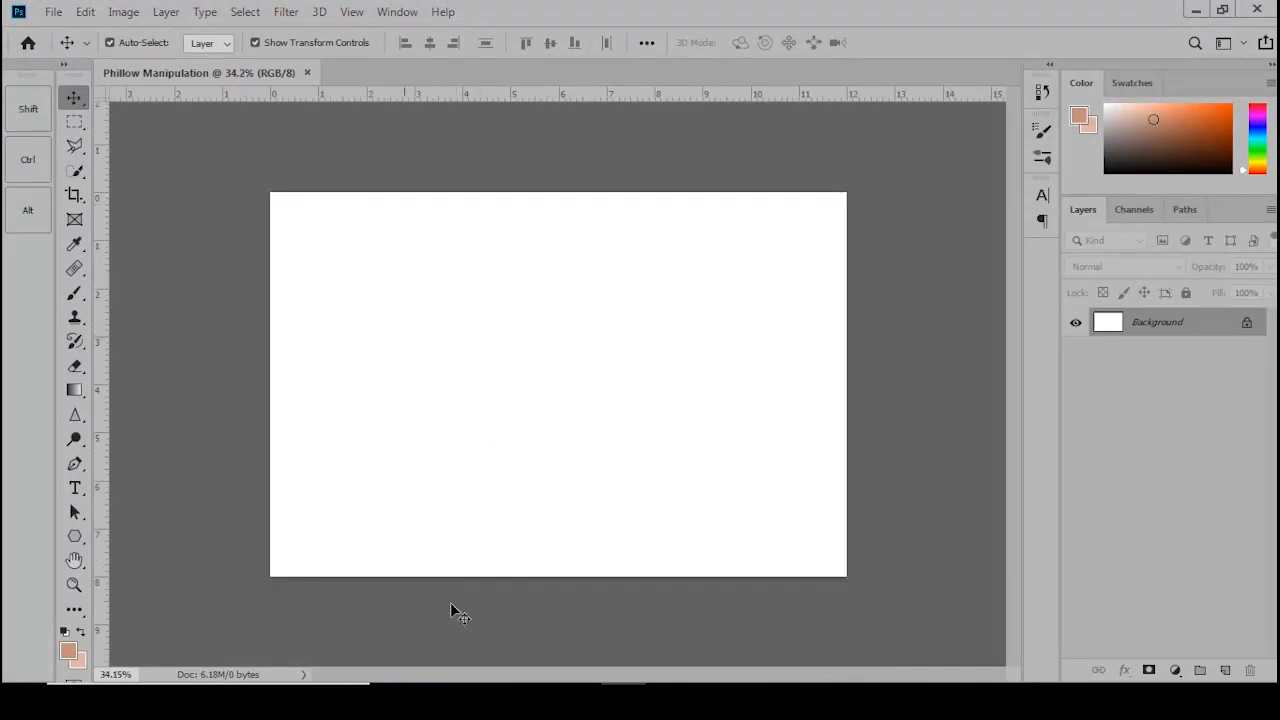
# - Open the pillow photo jude-infantini-gRZmKaFUpBM-unsplash from the Phillow folder and copy it into the Phillow Manipulation document
pyautogui.click(490, 700)
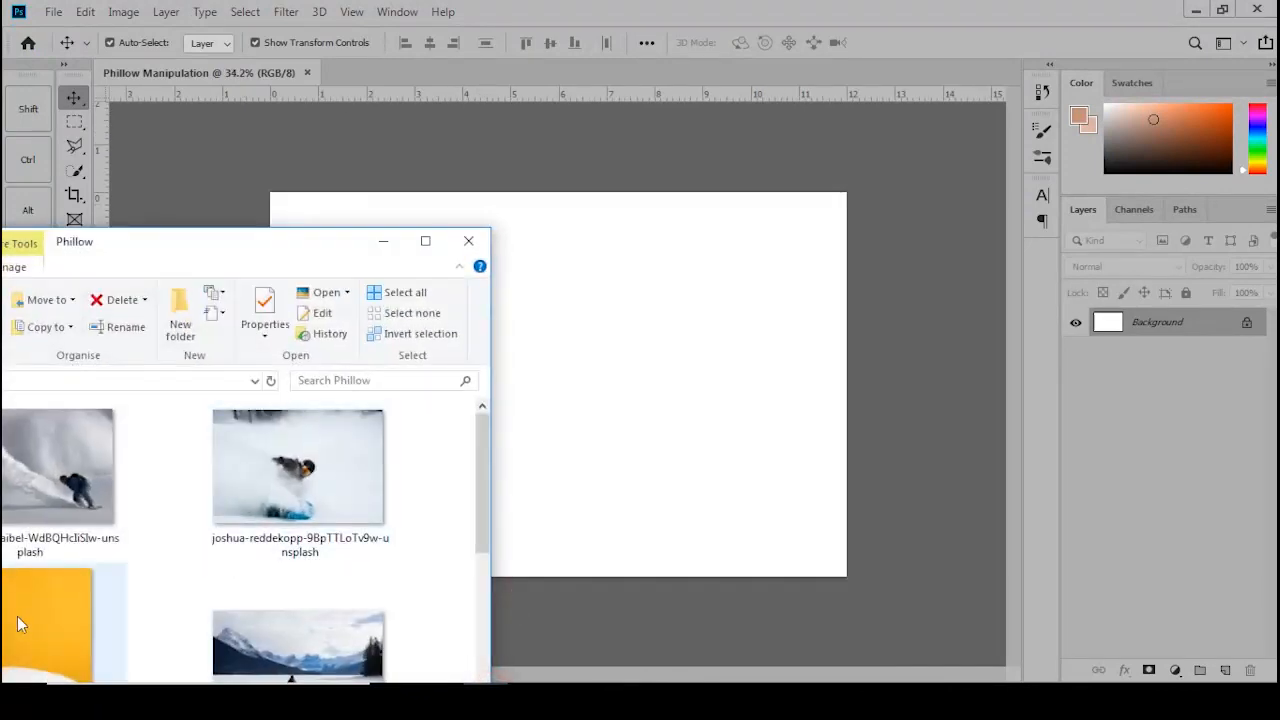
pyautogui.moveTo(19, 620); pyautogui.dragTo(660, 8)
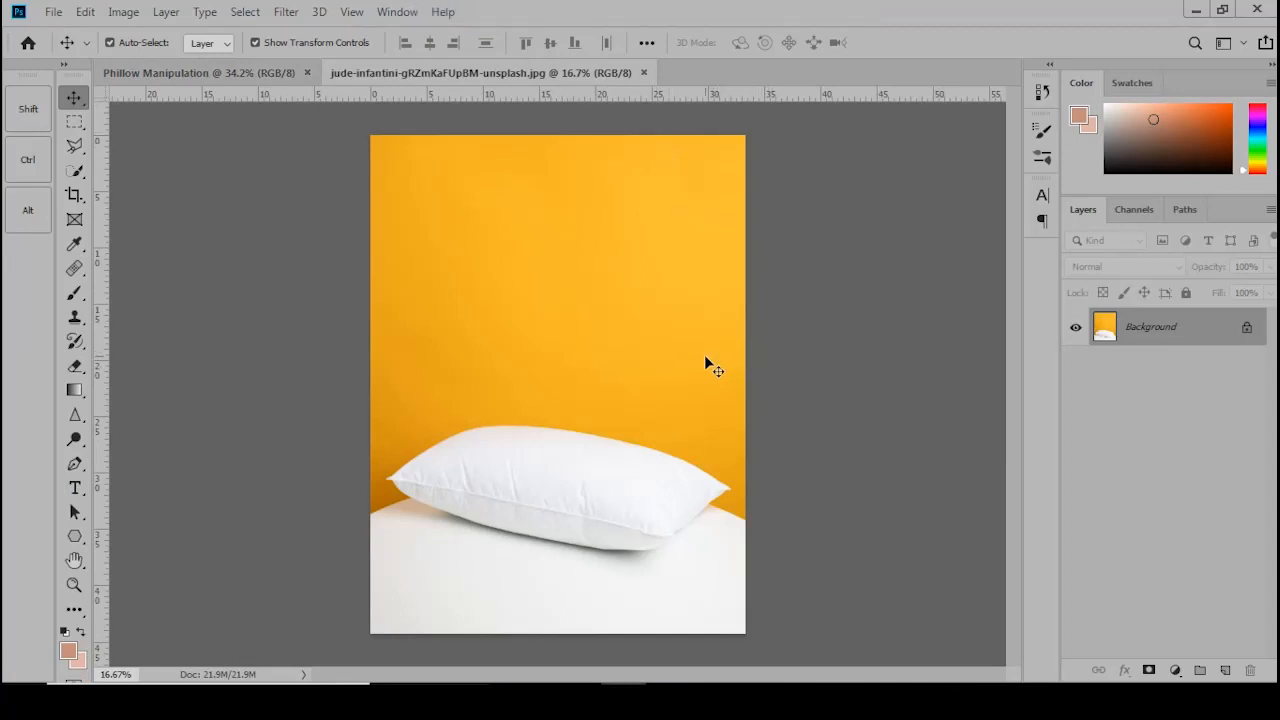
pyautogui.moveTo(513, 298); pyautogui.dragTo(514, 380)
pyautogui.scroll(-4, 588, 386)
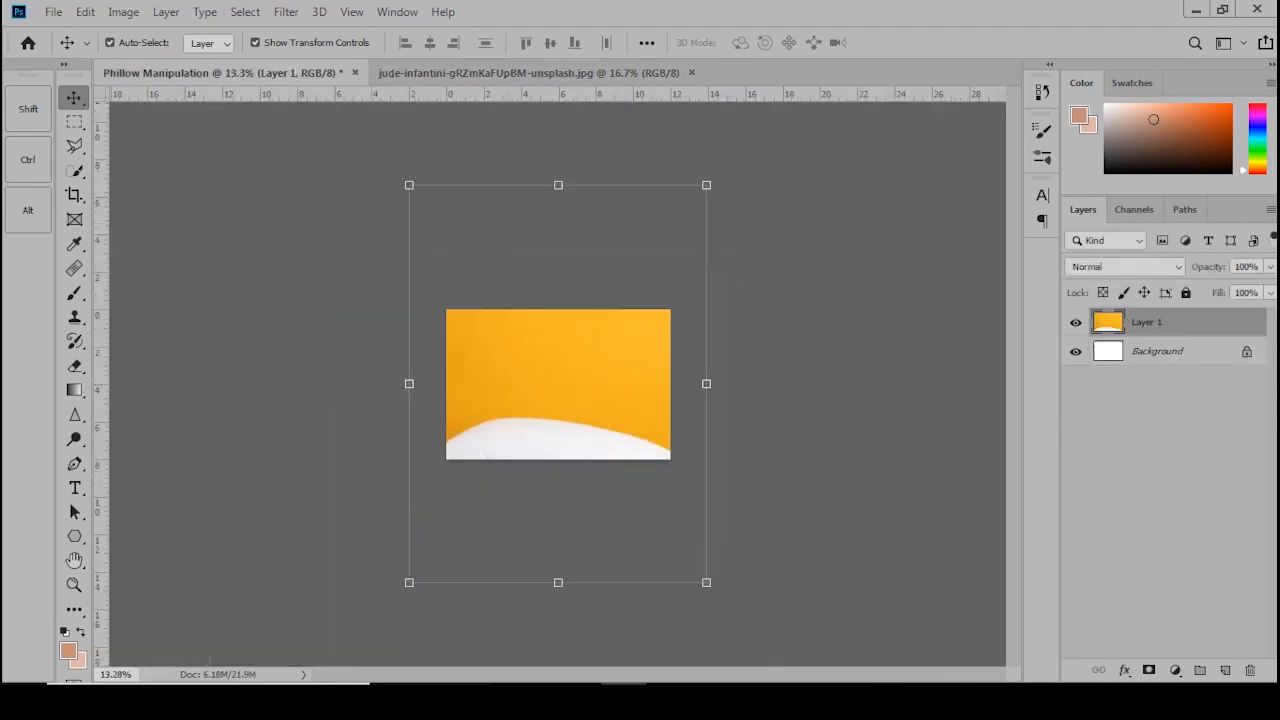
# - Convert the pillow photo layer to a smart object and scale it to 75% so it spans the canvas width with the whole pillow showing
pyautogui.rightClick(1202, 323)
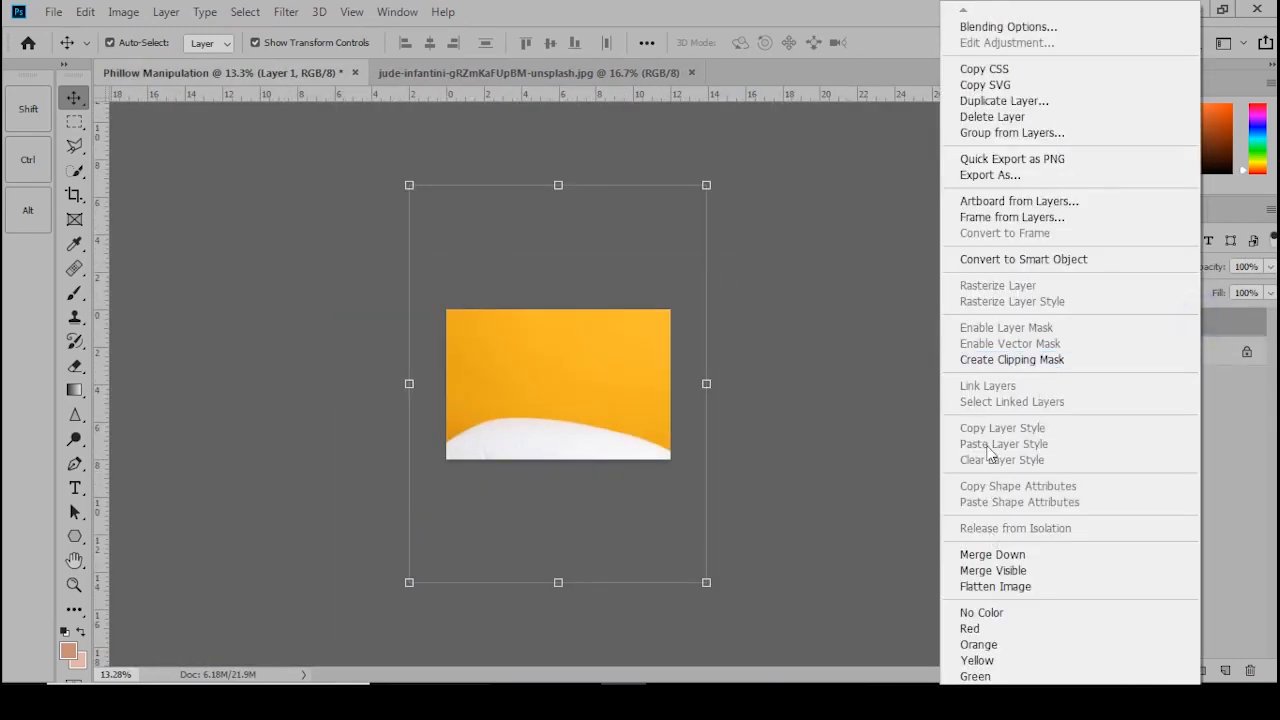
pyautogui.click(1000, 259)
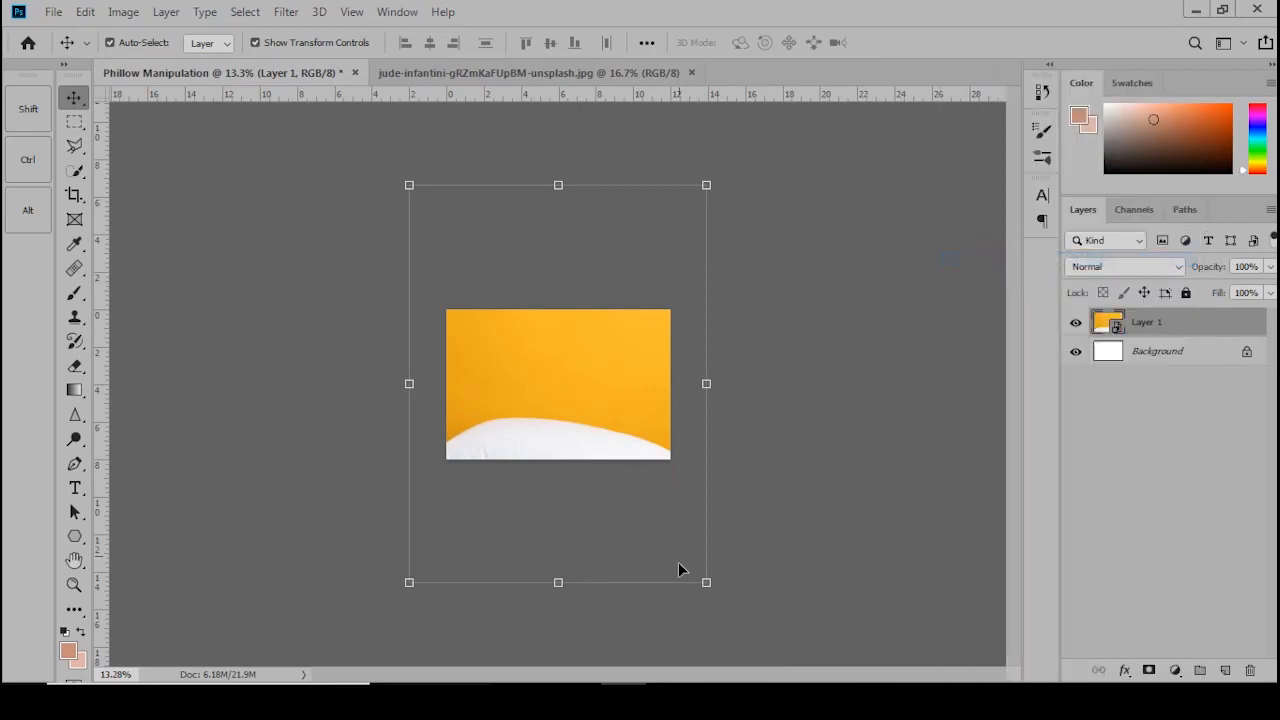
pyautogui.moveTo(703, 584); pyautogui.dragTo(654, 515)
pyautogui.moveTo(605, 407); pyautogui.dragTo(604, 371)
pyautogui.hotkey('ctrl', '+')
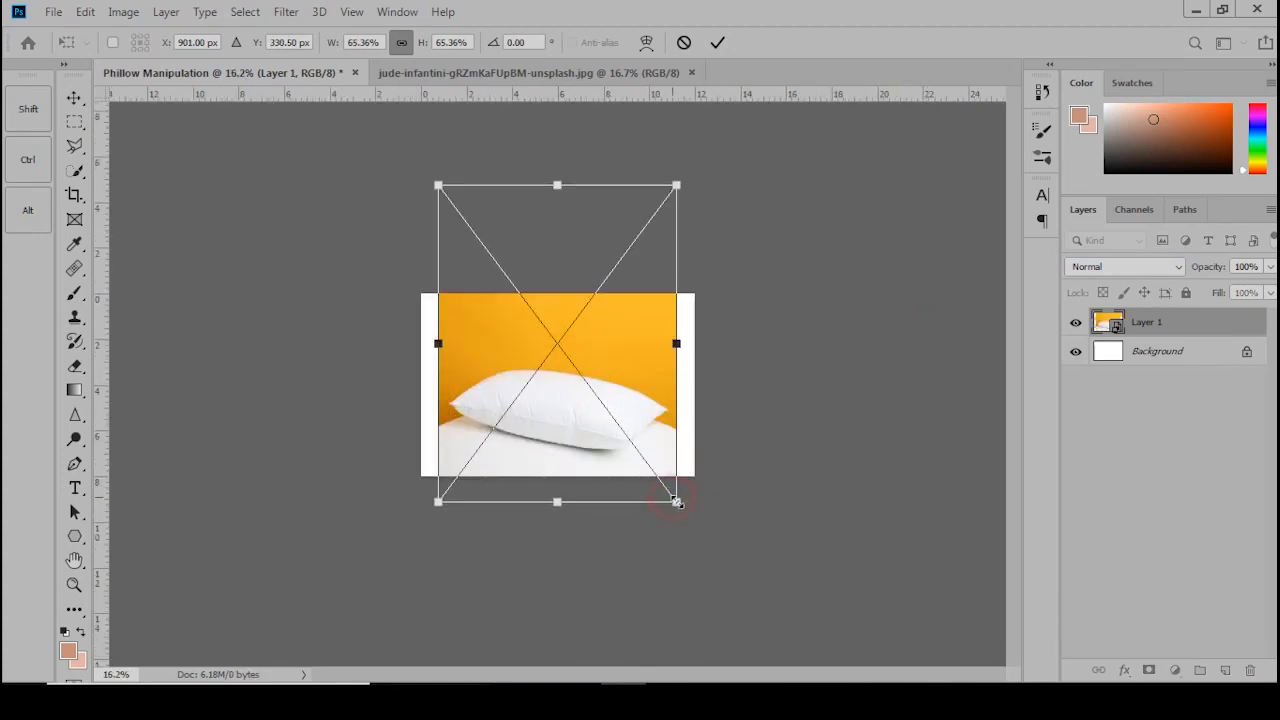
pyautogui.moveTo(677, 502); pyautogui.dragTo(696, 526)
pyautogui.hotkey('ctrl', '+')
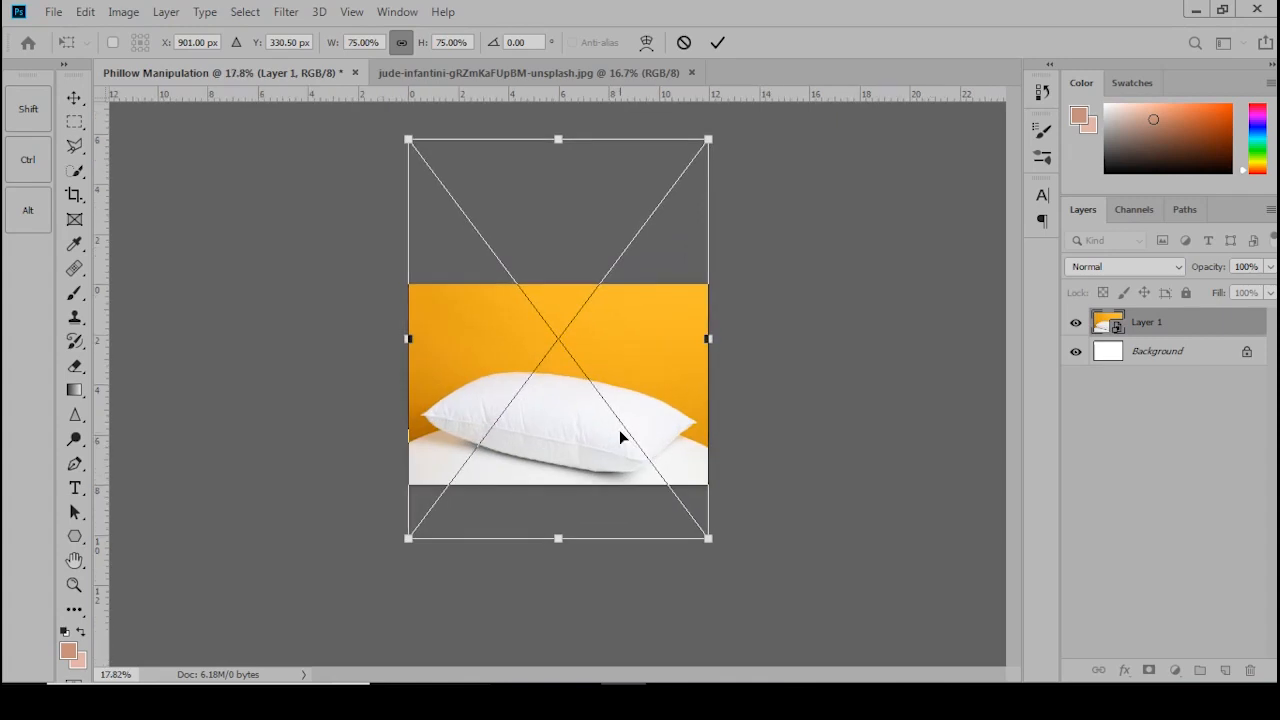
pyautogui.press('Return')
pyautogui.hotkey('ctrl', '+')
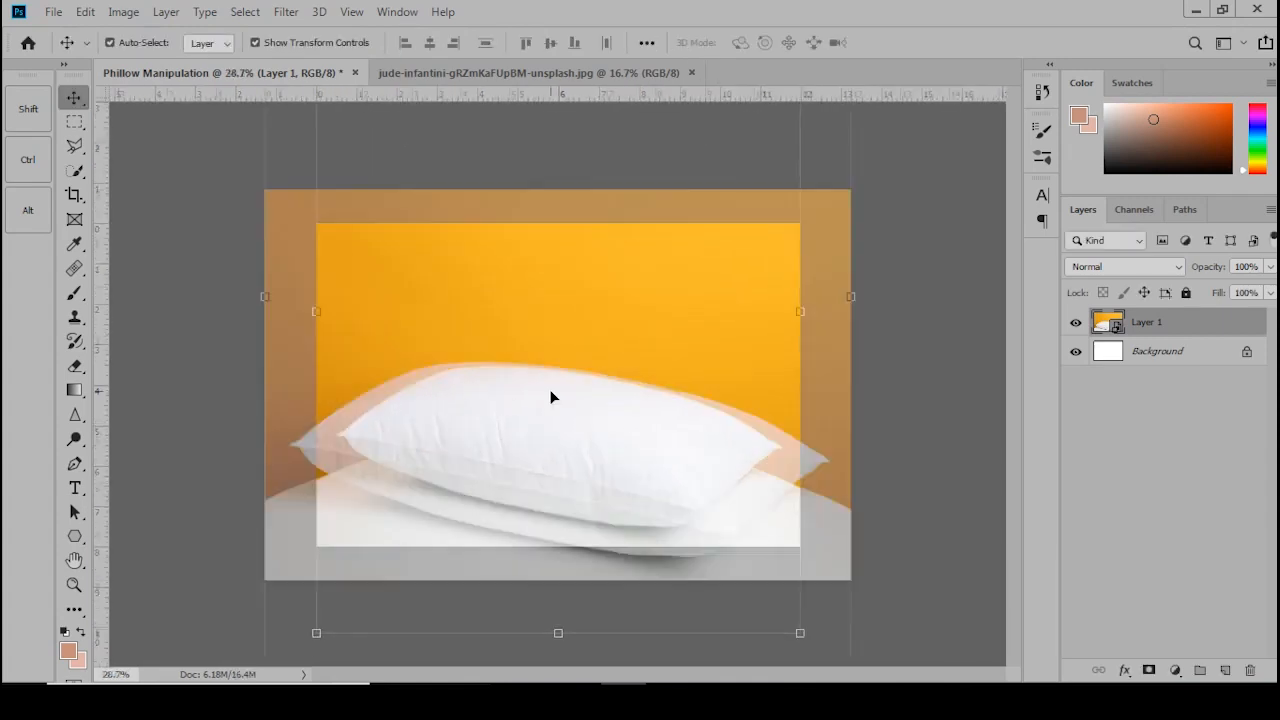
pyautogui.hotkey('ctrl', '+')
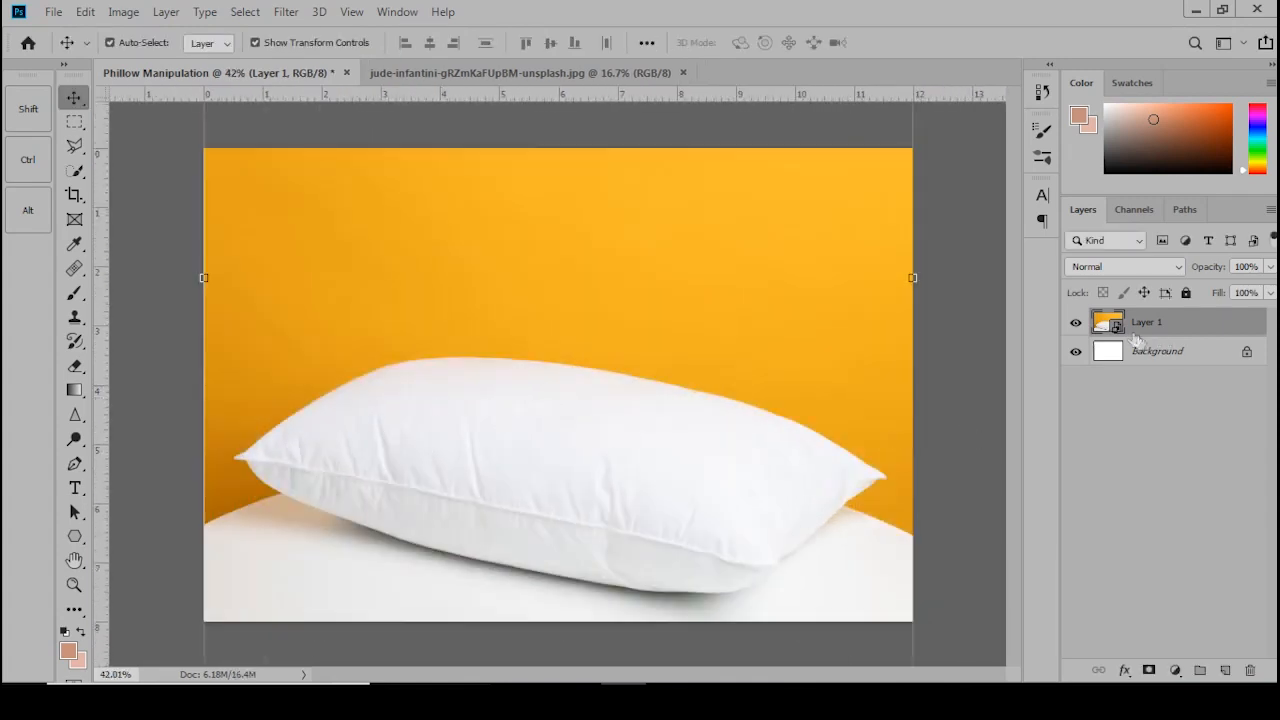
# - Select the pillow and the entire white table beneath it with the Quick Selection tool, excluding the orange wall
pyautogui.click(78, 176)
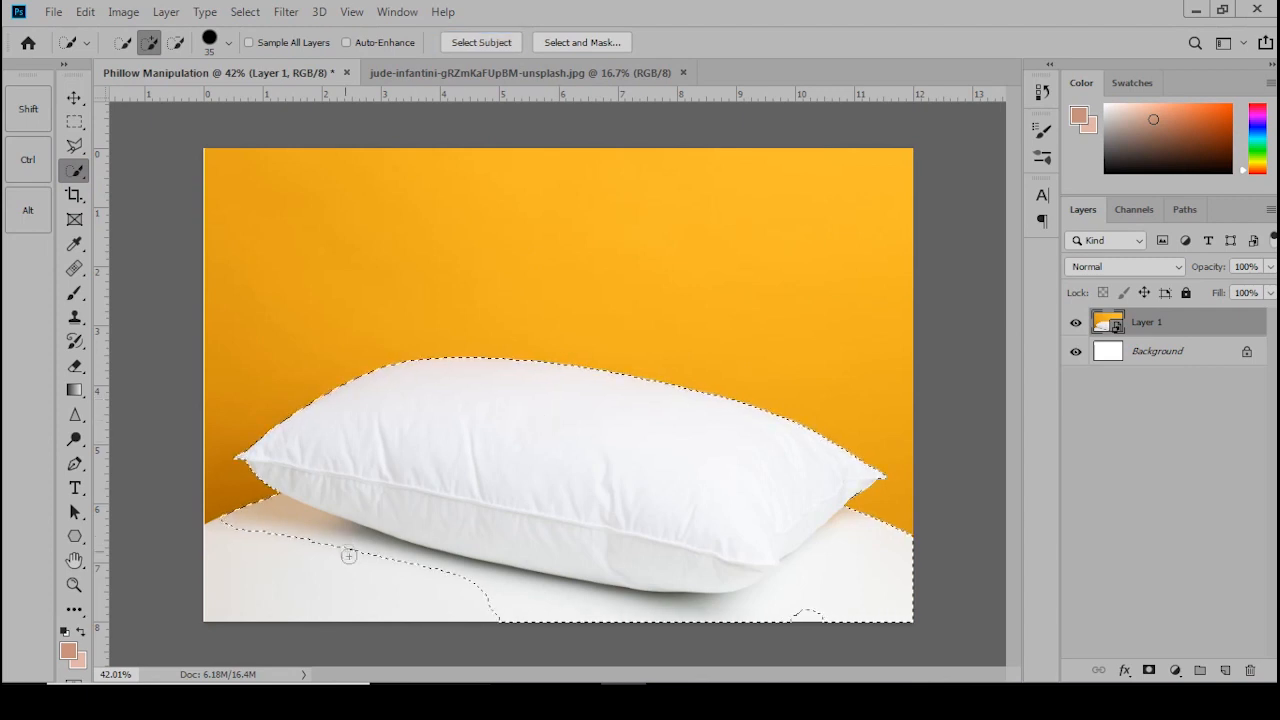
pyautogui.moveTo(352, 548); pyautogui.dragTo(227, 589)
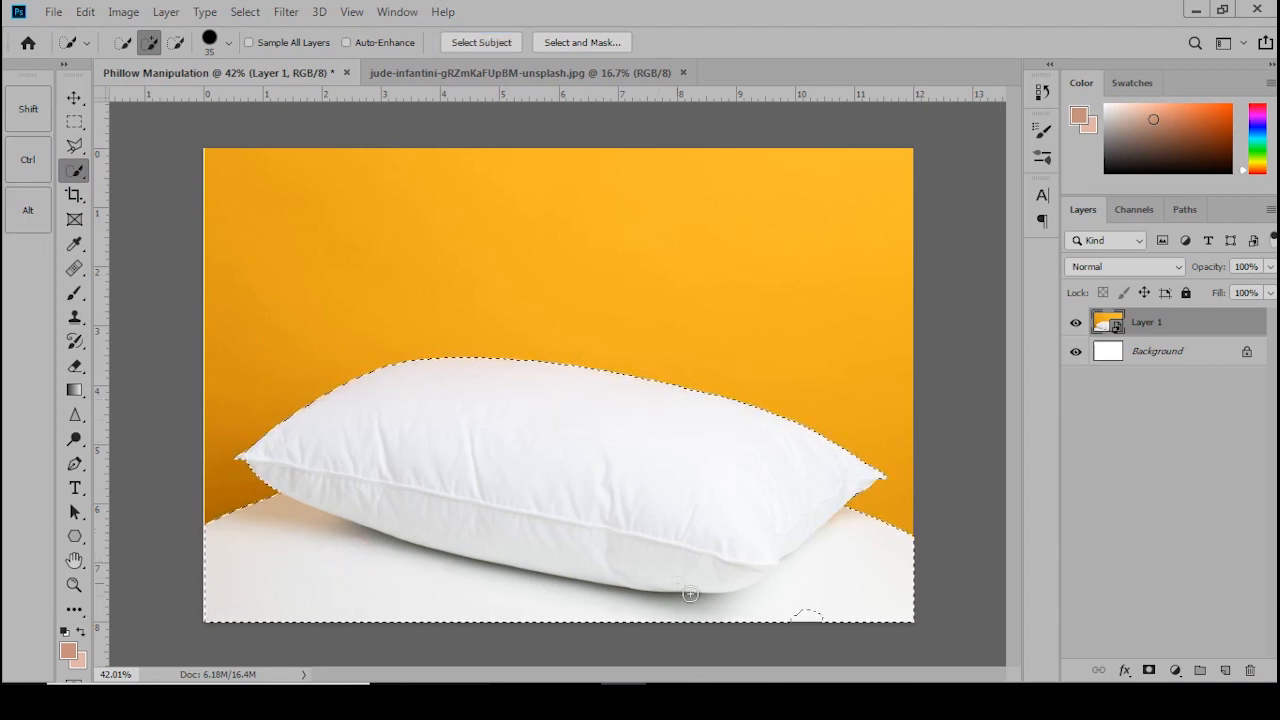
pyautogui.moveTo(719, 611); pyautogui.dragTo(820, 617)
pyautogui.scroll(3, 800, 478)
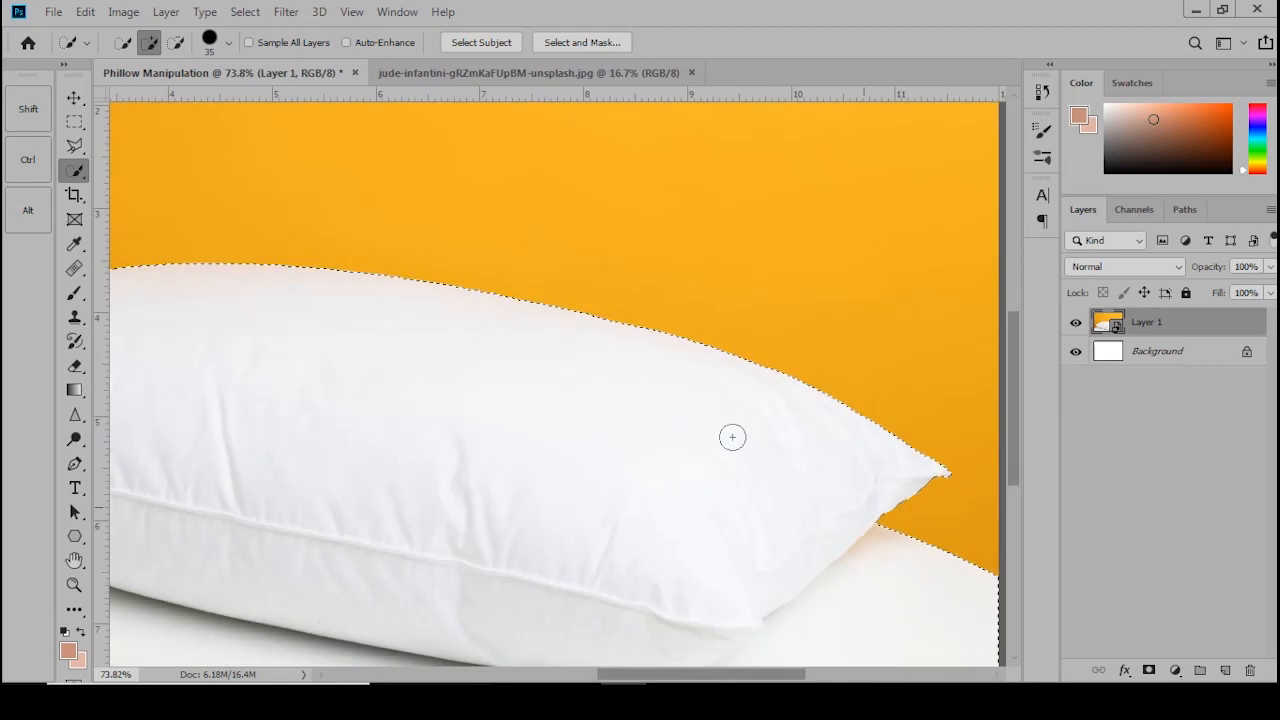
pyautogui.moveTo(619, 405); pyautogui.dragTo(711, 403)
pyautogui.moveTo(489, 491); pyautogui.dragTo(585, 482)
# - Copy the selection, feathered by 2 pixels, to a new layer and hide the original pillow photo on Layer 1
pyautogui.hotkey('shift', 'F6')
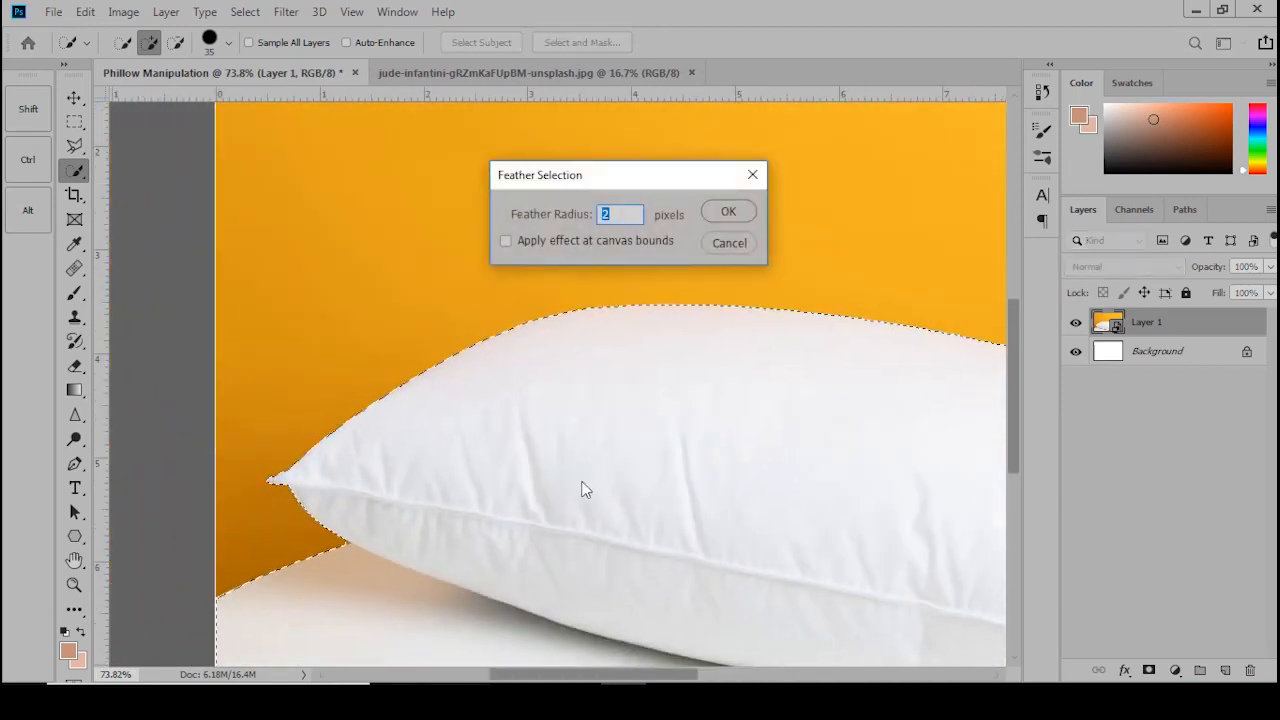
pyautogui.press('Return')
pyautogui.hotkey('ctrl', 'j')
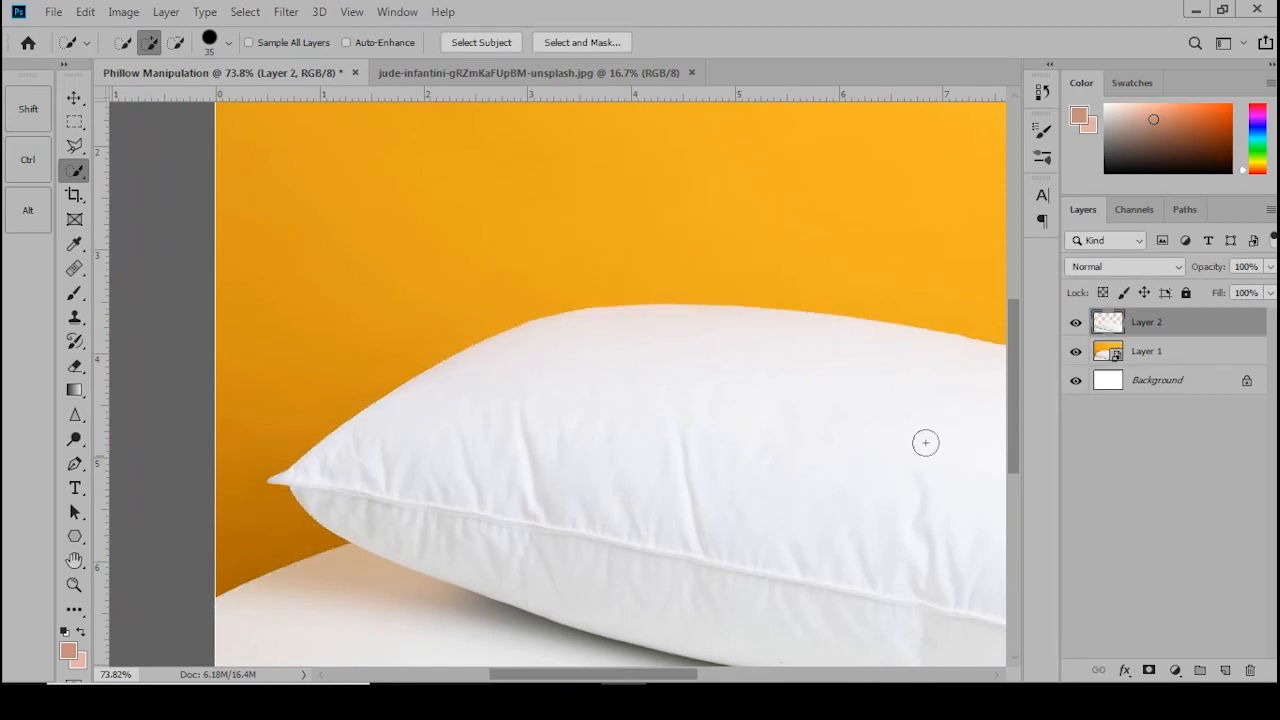
pyautogui.click(1076, 352)
pyautogui.scroll(-4, 320, 410)
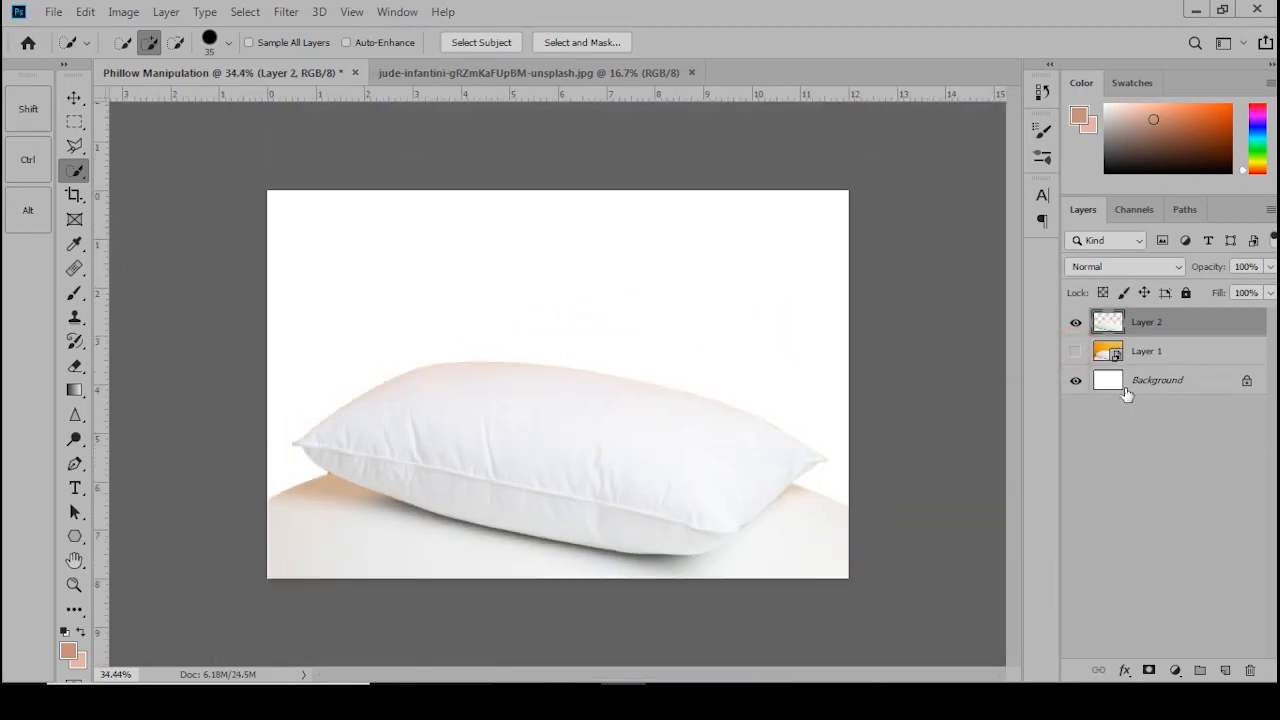
# - Convert the locked Background into a regular layer named Layer 0 and fill it with black
pyautogui.doubleClick(1099, 385)
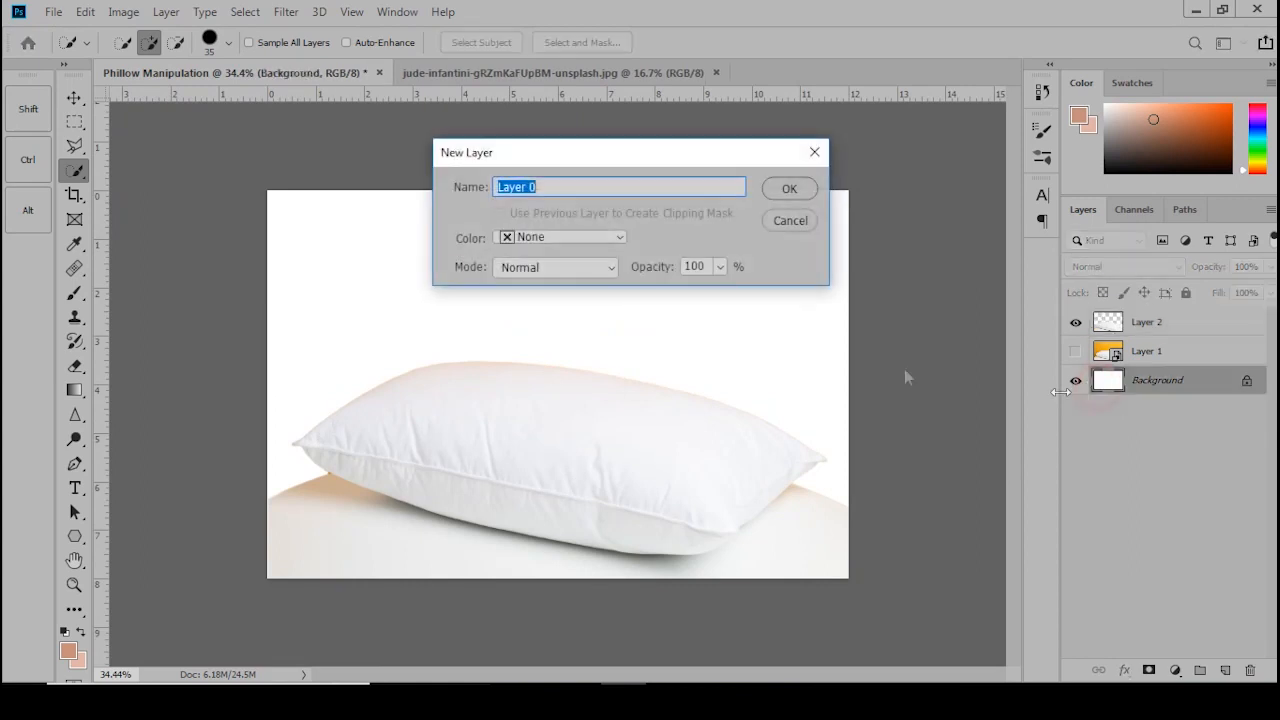
pyautogui.click(789, 190)
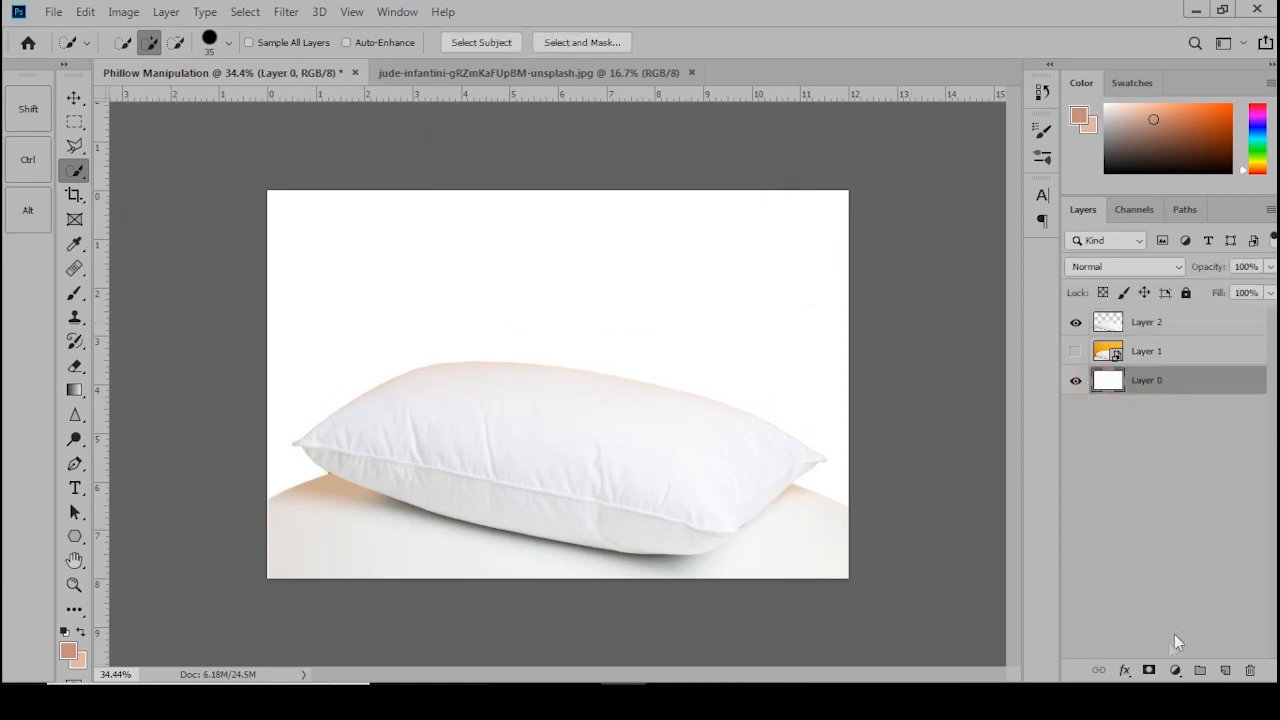
pyautogui.click(65, 632)
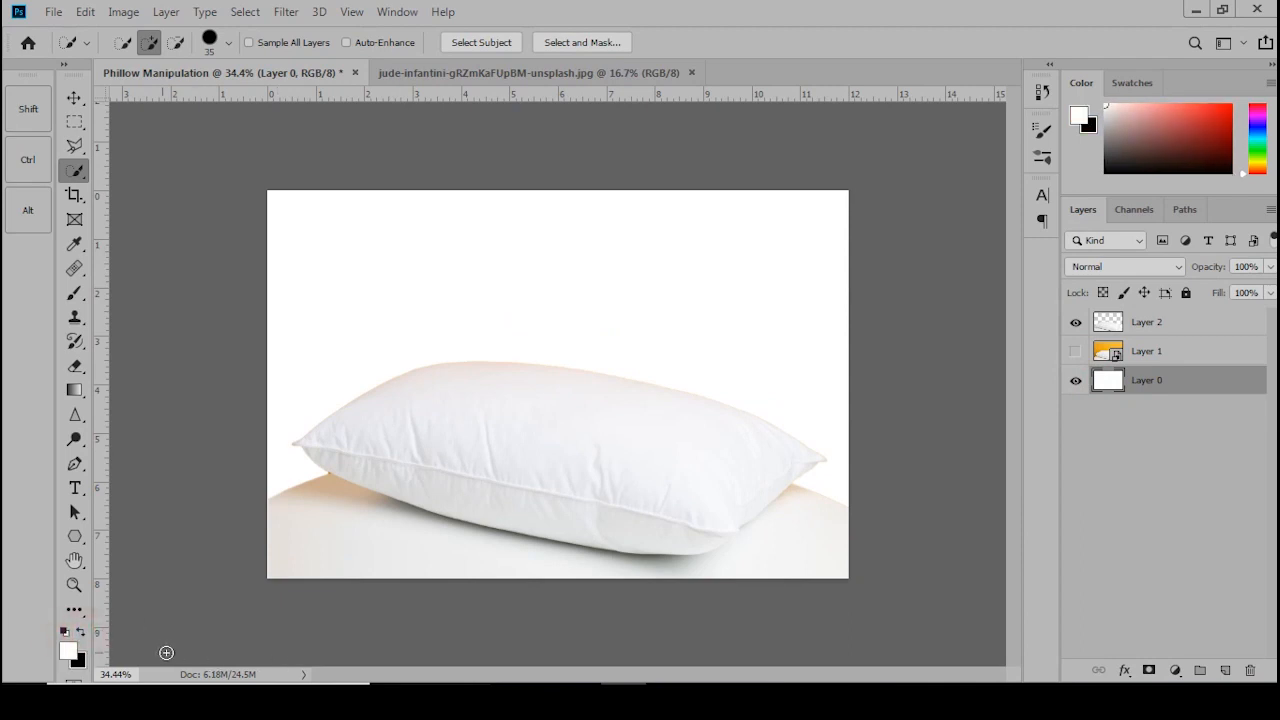
pyautogui.hotkey('ctrl', 'BackSpace')
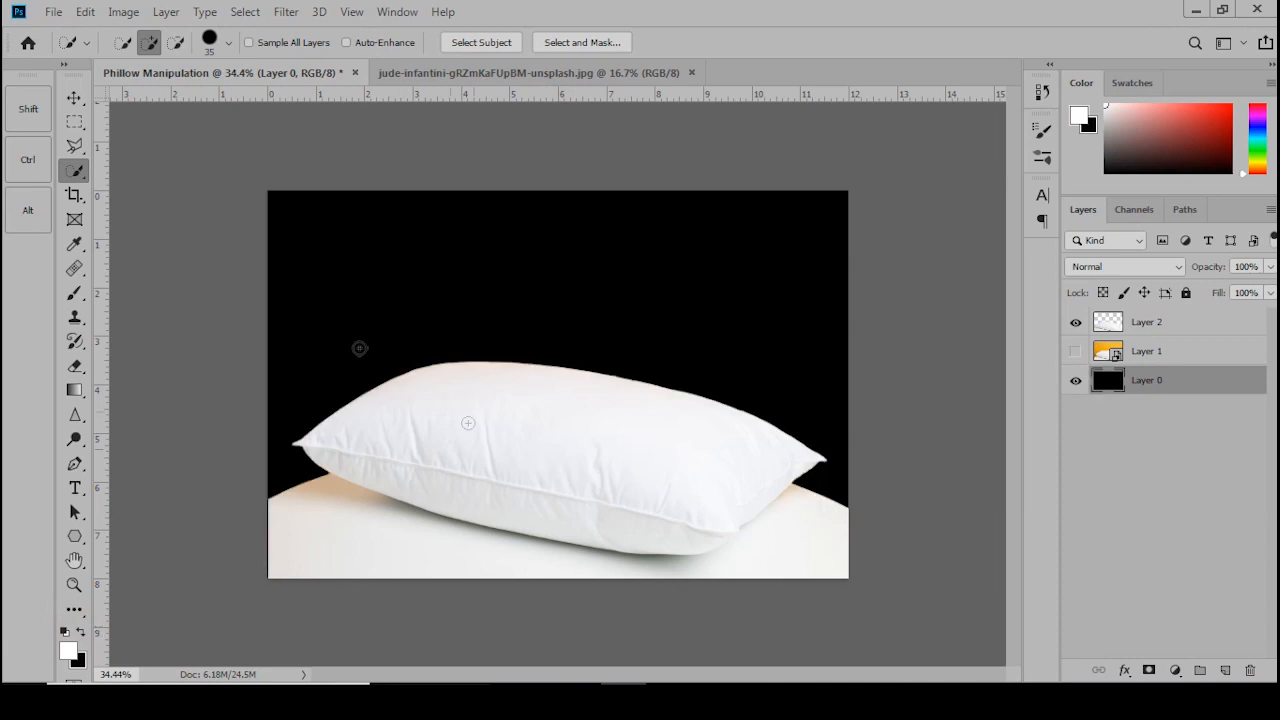
# - Close the original pillow photo document, keeping the Phillow Manipulation document open
pyautogui.click(71, 105)
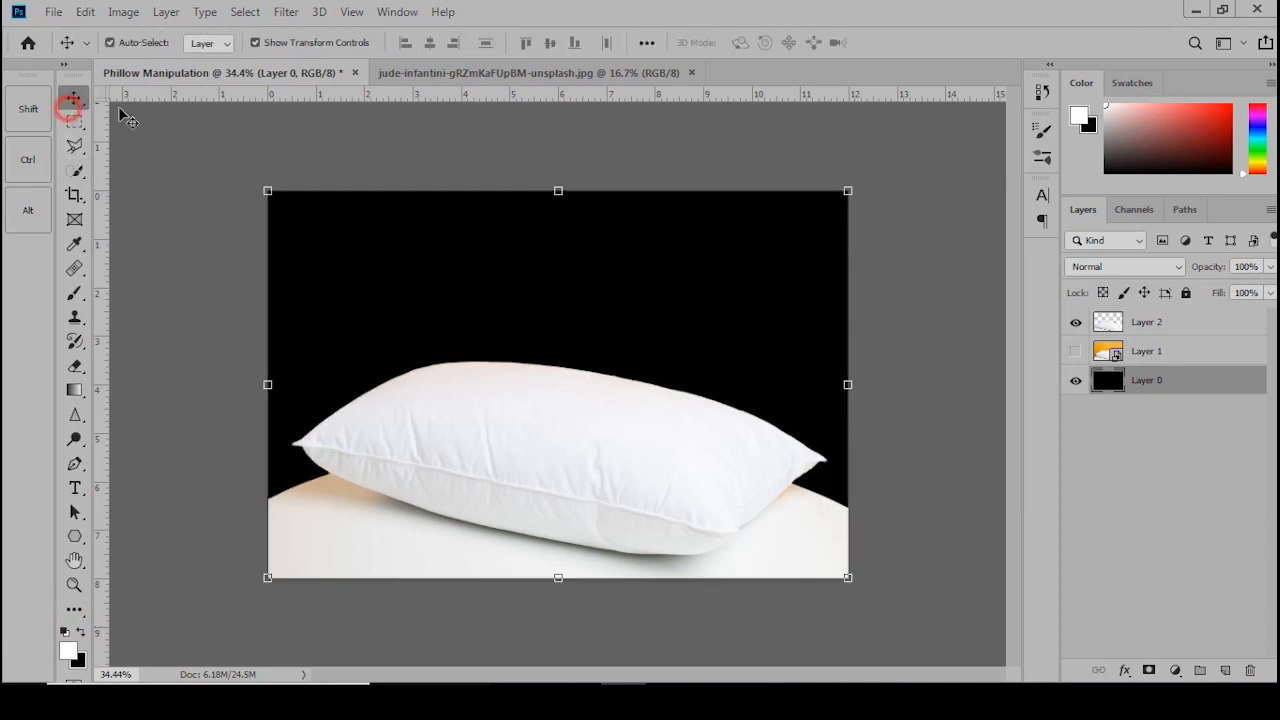
pyautogui.click(400, 72)
pyautogui.moveTo(694, 70); pyautogui.dragTo(675, 112)
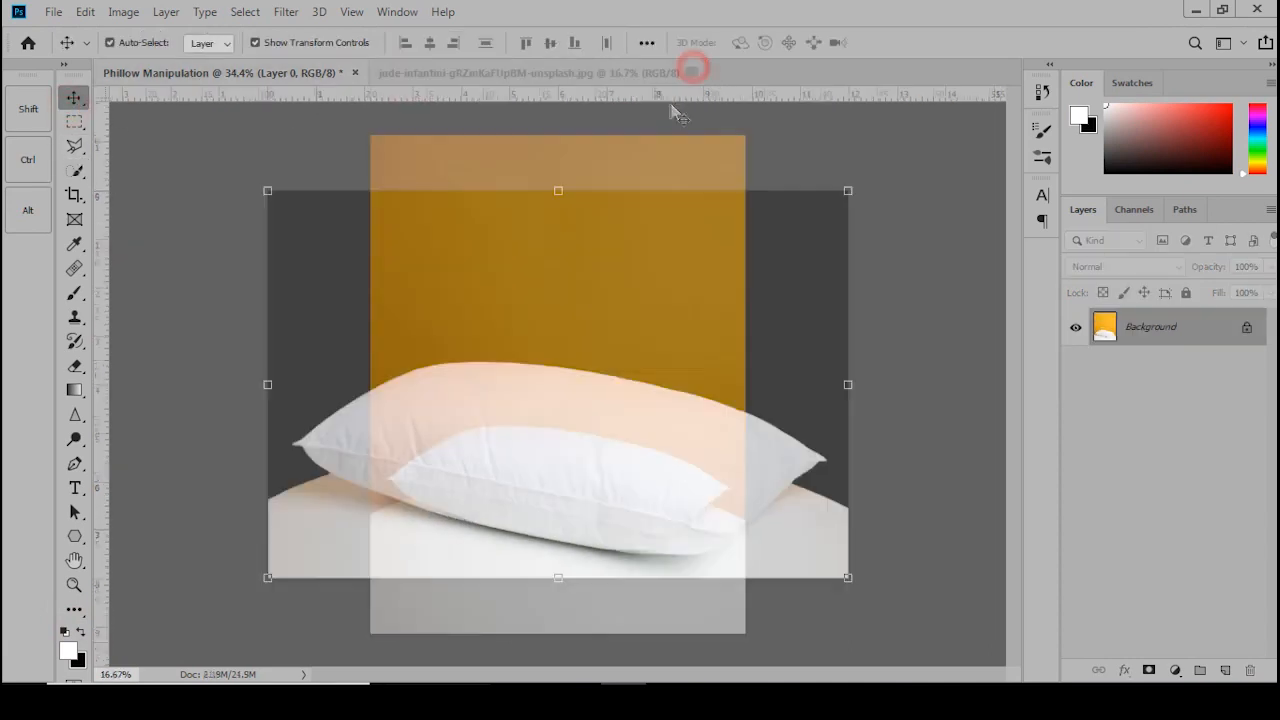
pyautogui.click(487, 700)
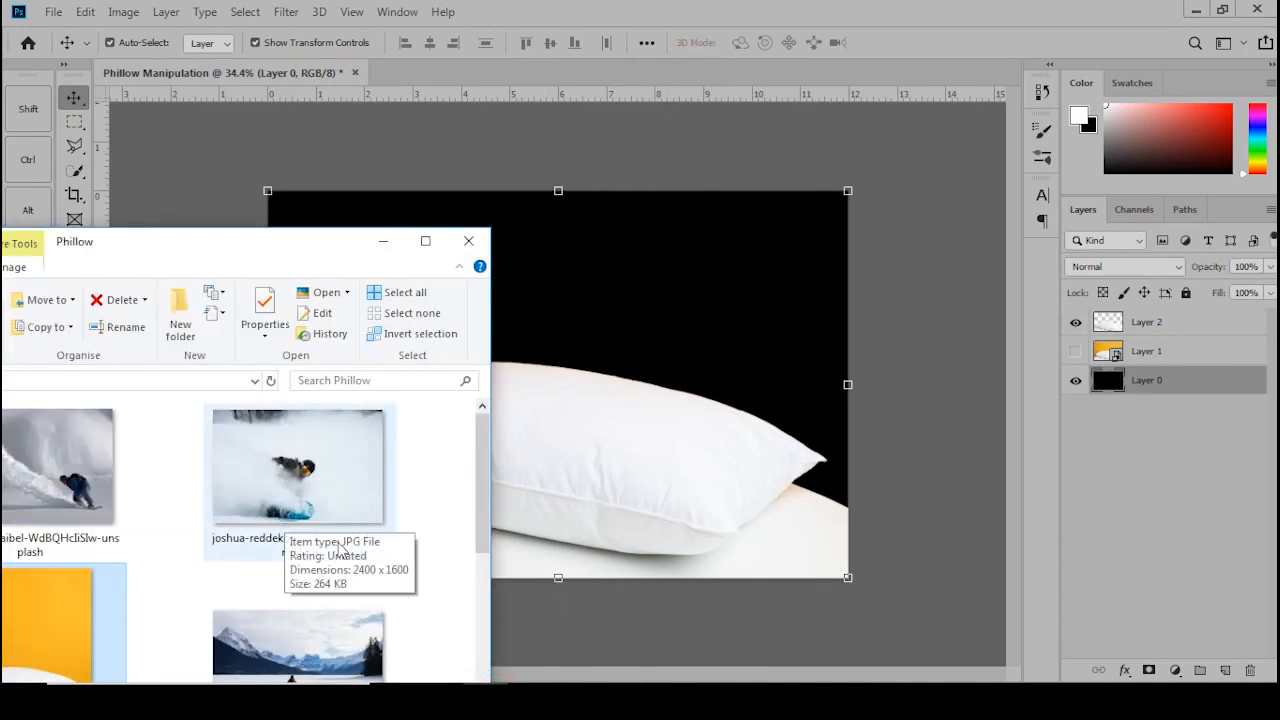
pyautogui.scroll(-3, 343, 555)
pyautogui.moveTo(327, 251); pyautogui.dragTo(398, 260)
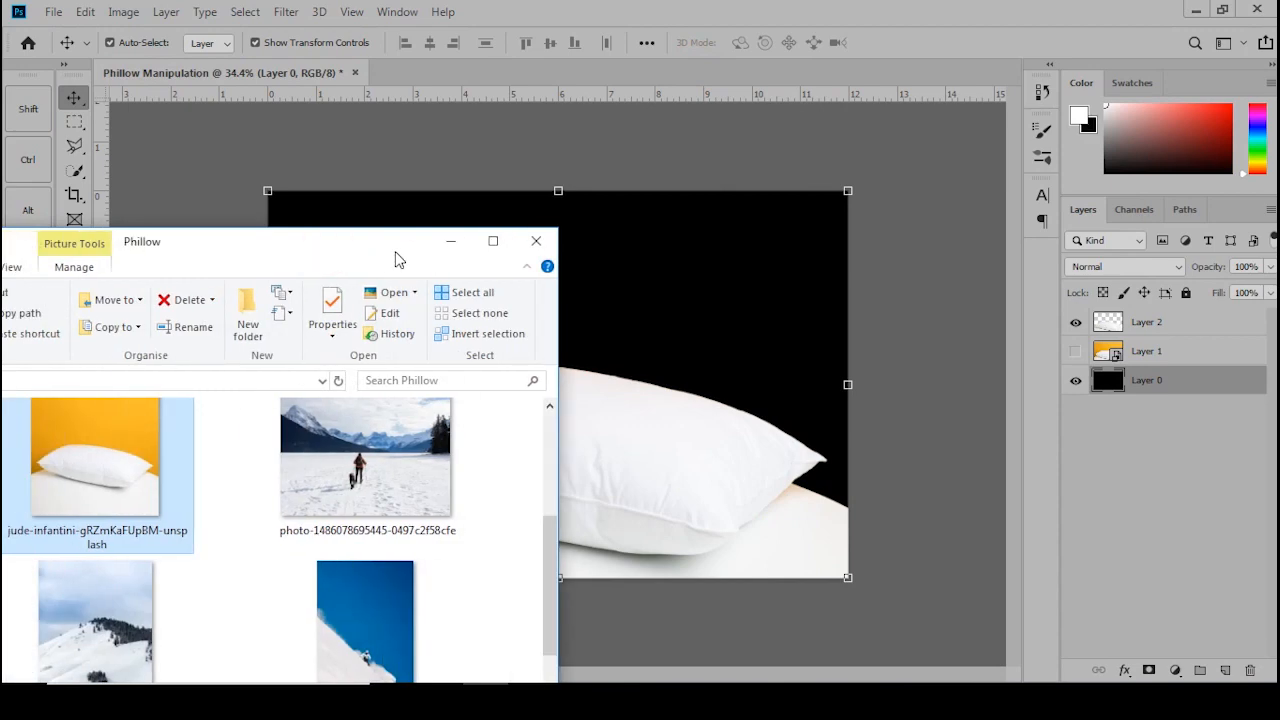
pyautogui.doubleClick(390, 445)
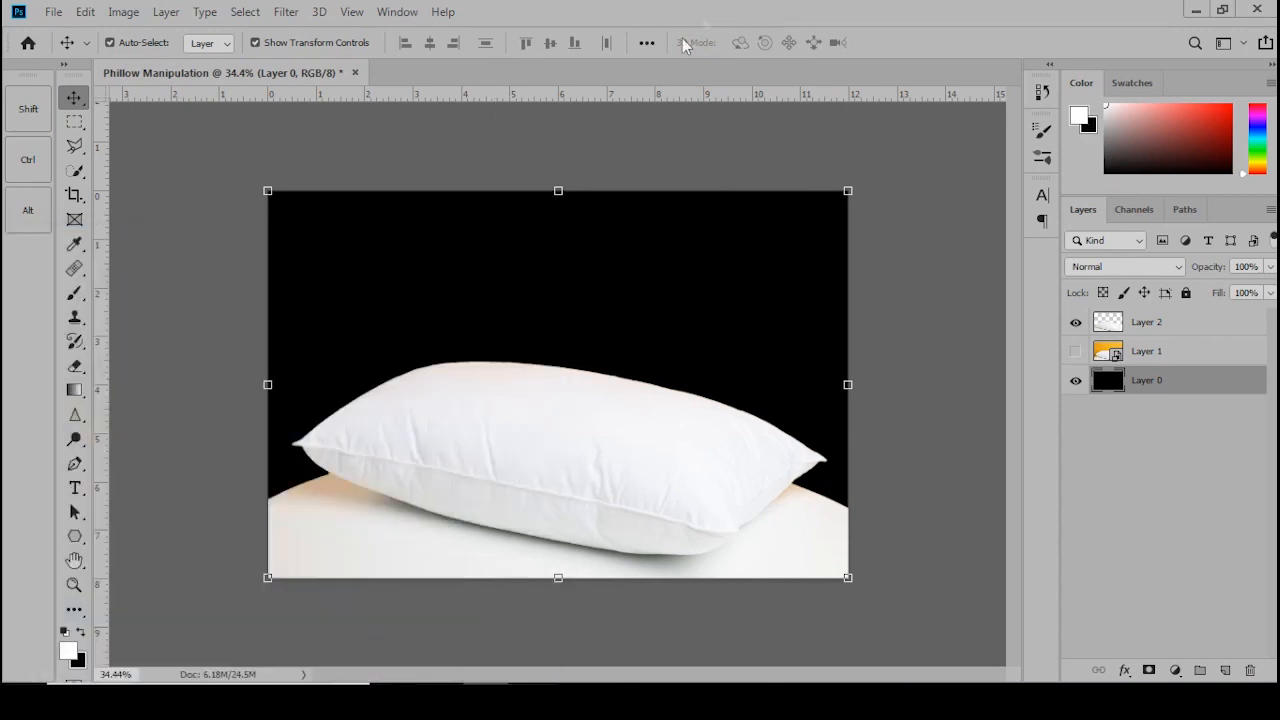
pyautogui.scroll(2, 534, 372)
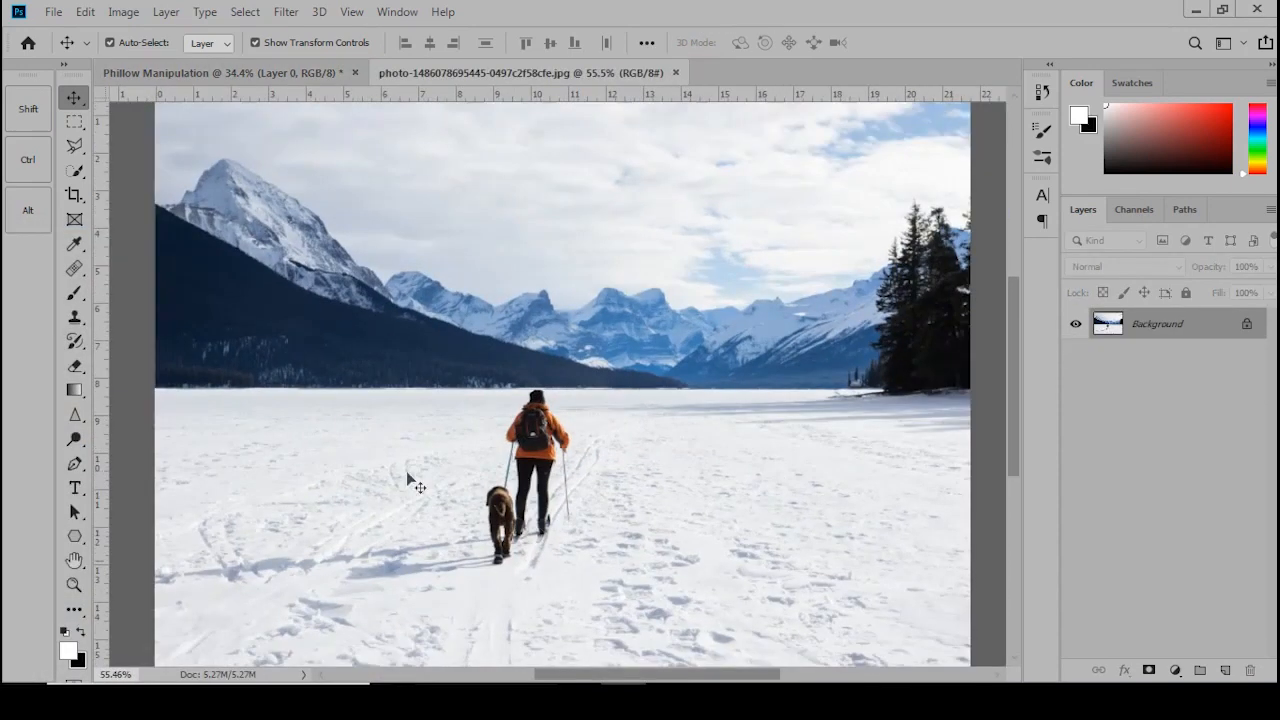
# - Remove the skier and the dog from the snowy lake photo with the Patch tool, using clean snow beside them as the source
pyautogui.click(76, 178)
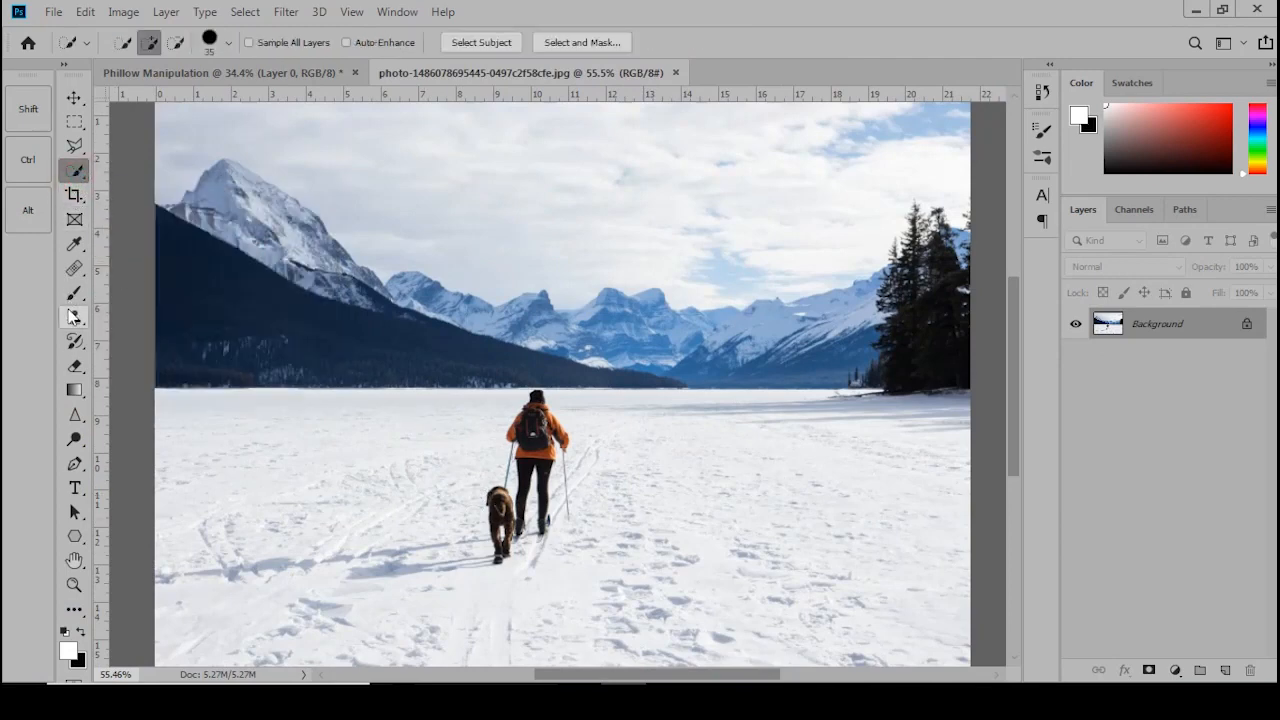
pyautogui.click(72, 268)
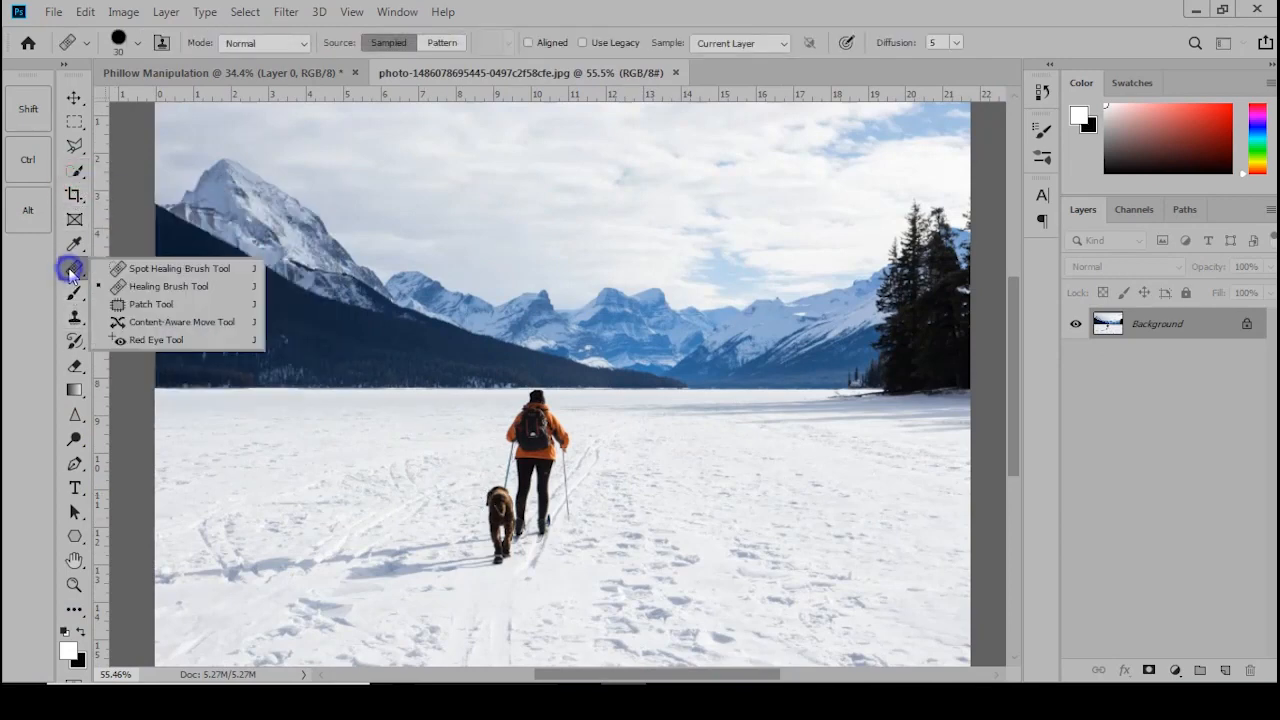
pyautogui.click(137, 299)
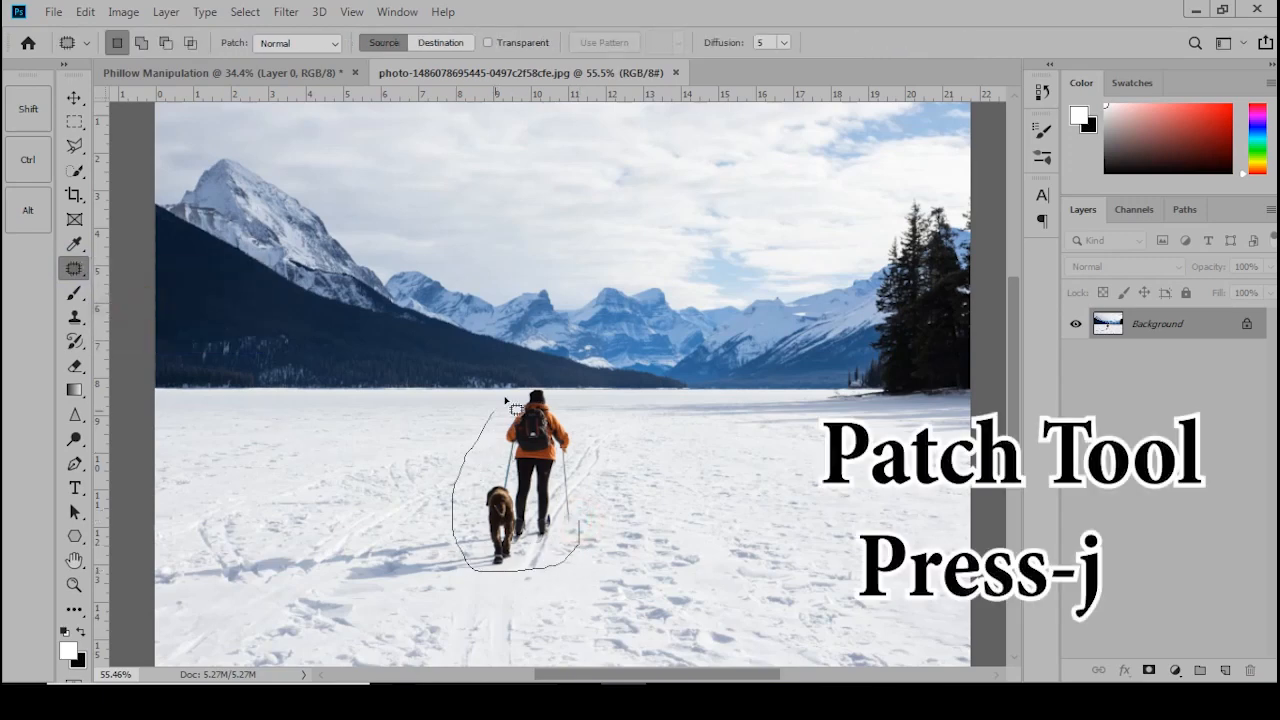
pyautogui.moveTo(510, 408); pyautogui.dragTo(532, 390)
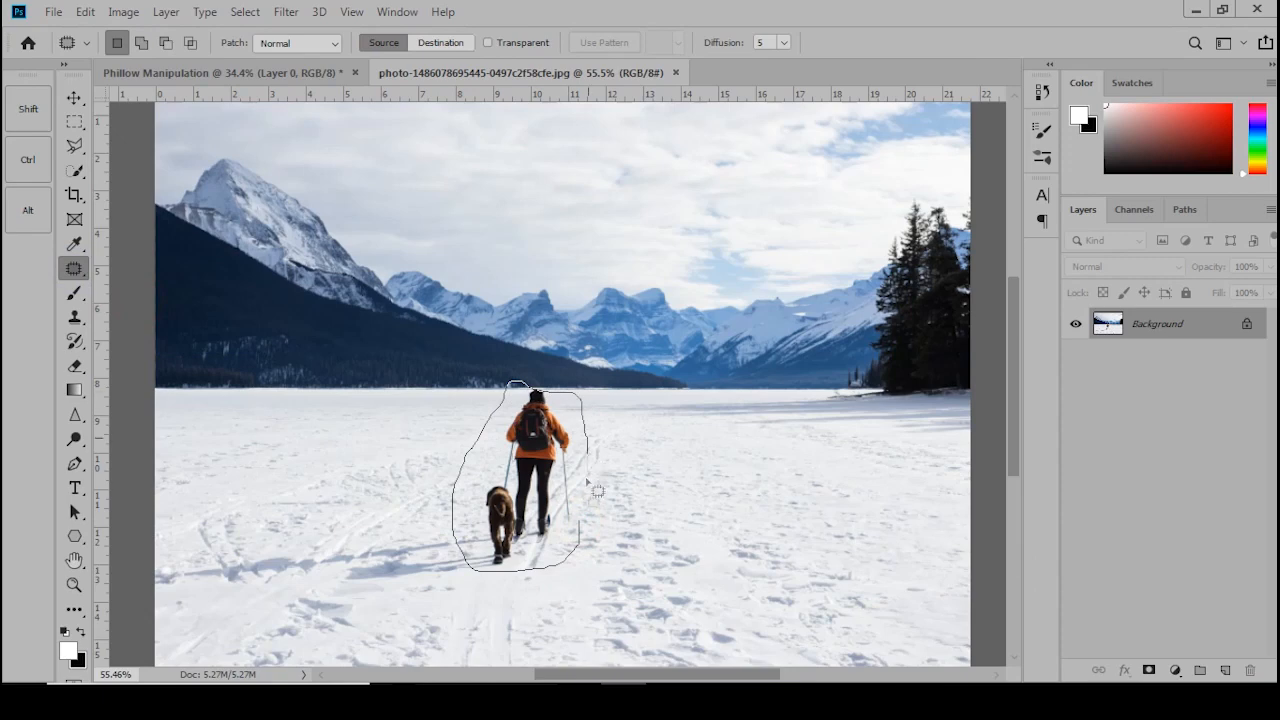
pyautogui.moveTo(538, 478); pyautogui.dragTo(750, 481)
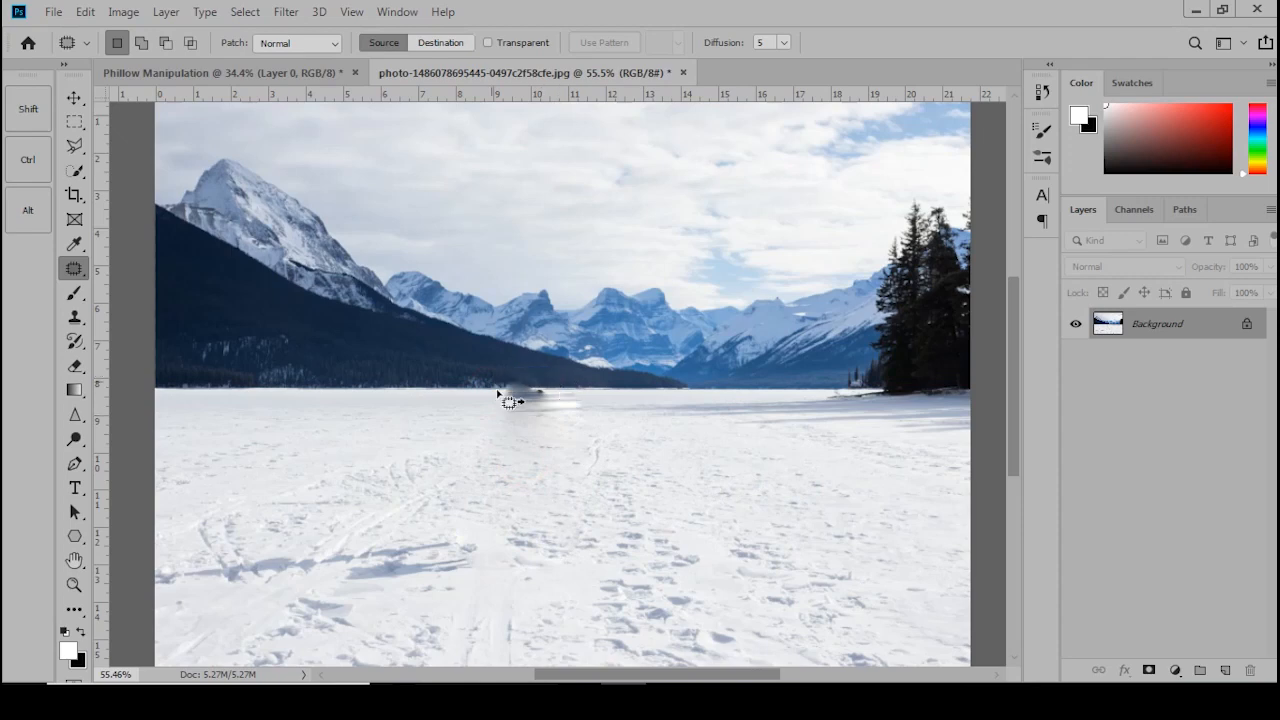
pyautogui.moveTo(551, 423)
pyautogui.mouseDown()
pyautogui.moveTo(602, 425)
pyautogui.moveTo(537, 429)
pyautogui.moveTo(406, 212)
pyautogui.moveTo(521, 432)
pyautogui.moveTo(591, 434)
pyautogui.mouseUp()
# - Copy the retouched lake photo into the Phillow Manipulation document and move its layer above the pillow cutout
pyautogui.press('v')
pyautogui.hotkey('ctrl', '0')
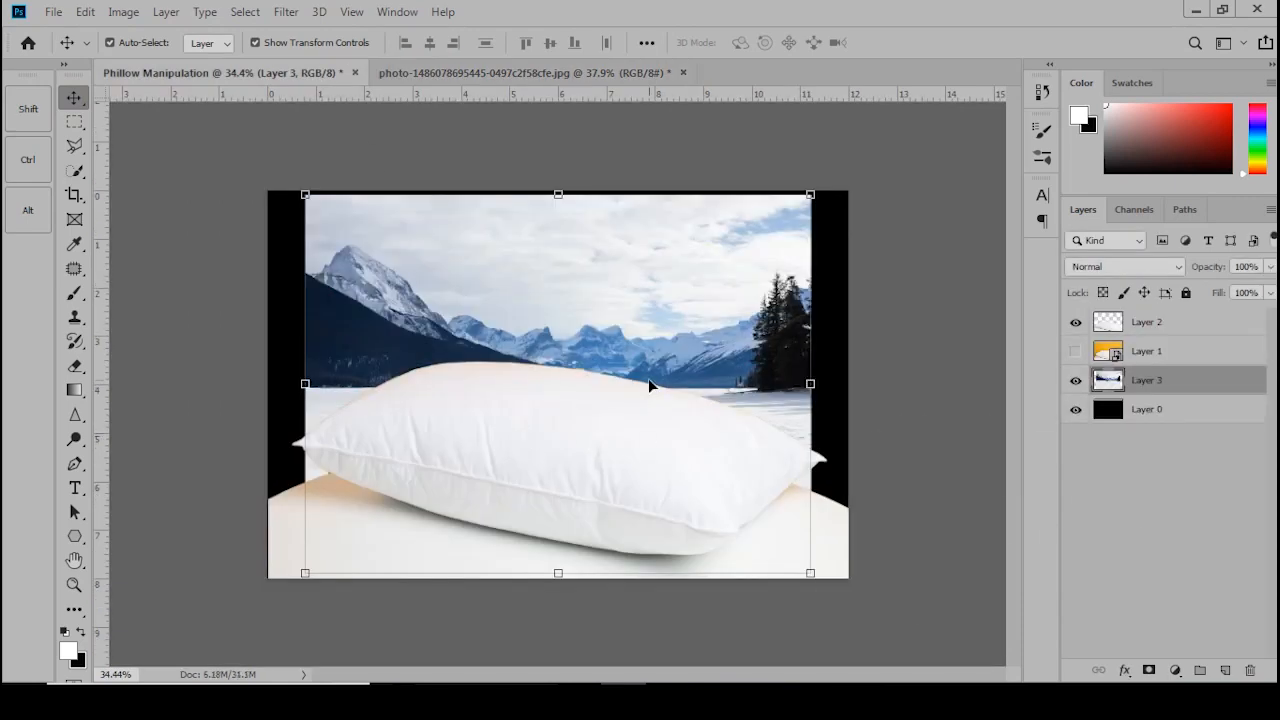
pyautogui.hotkey('ctrl', ']')
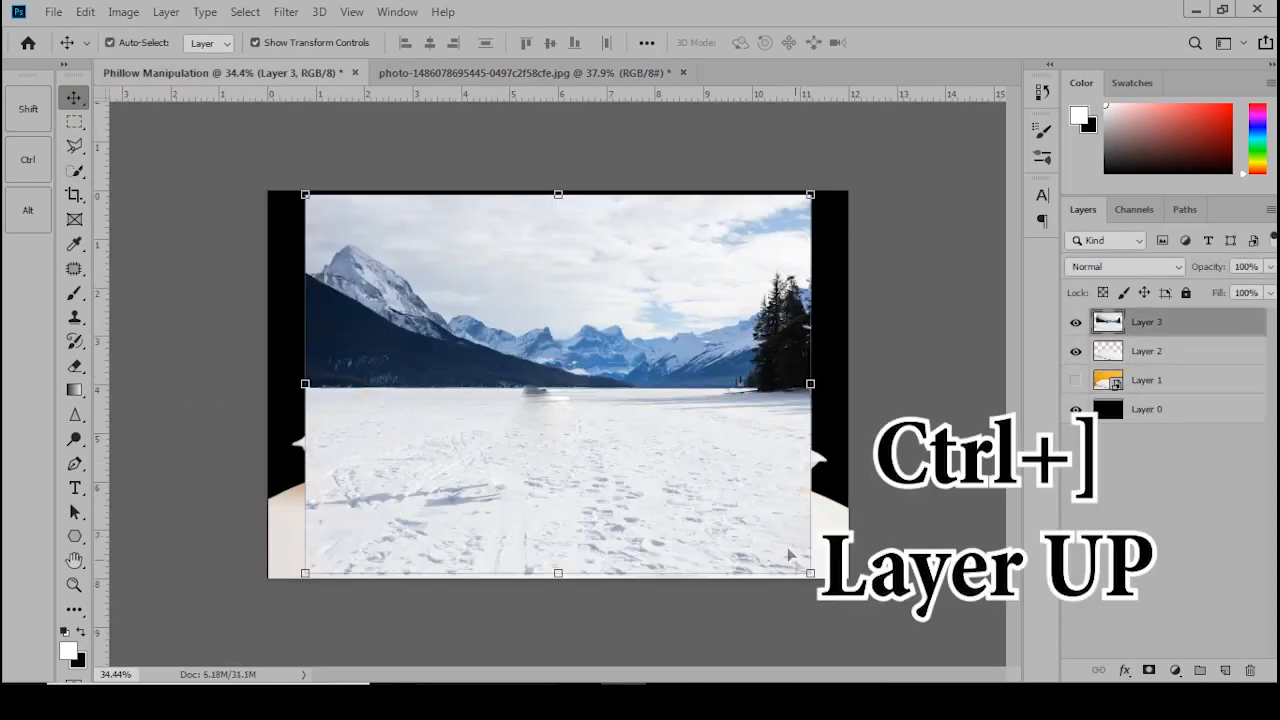
# - Scale the lake photo layer to about 84% and rotate it clockwise to follow the pillow's slant, then apply the transformation
pyautogui.moveTo(764, 529)
pyautogui.mouseDown()
pyautogui.moveTo(706, 469)
pyautogui.moveTo(763, 523)
pyautogui.moveTo(808, 454)
pyautogui.moveTo(694, 429)
pyautogui.moveTo(748, 510)
pyautogui.mouseUp()
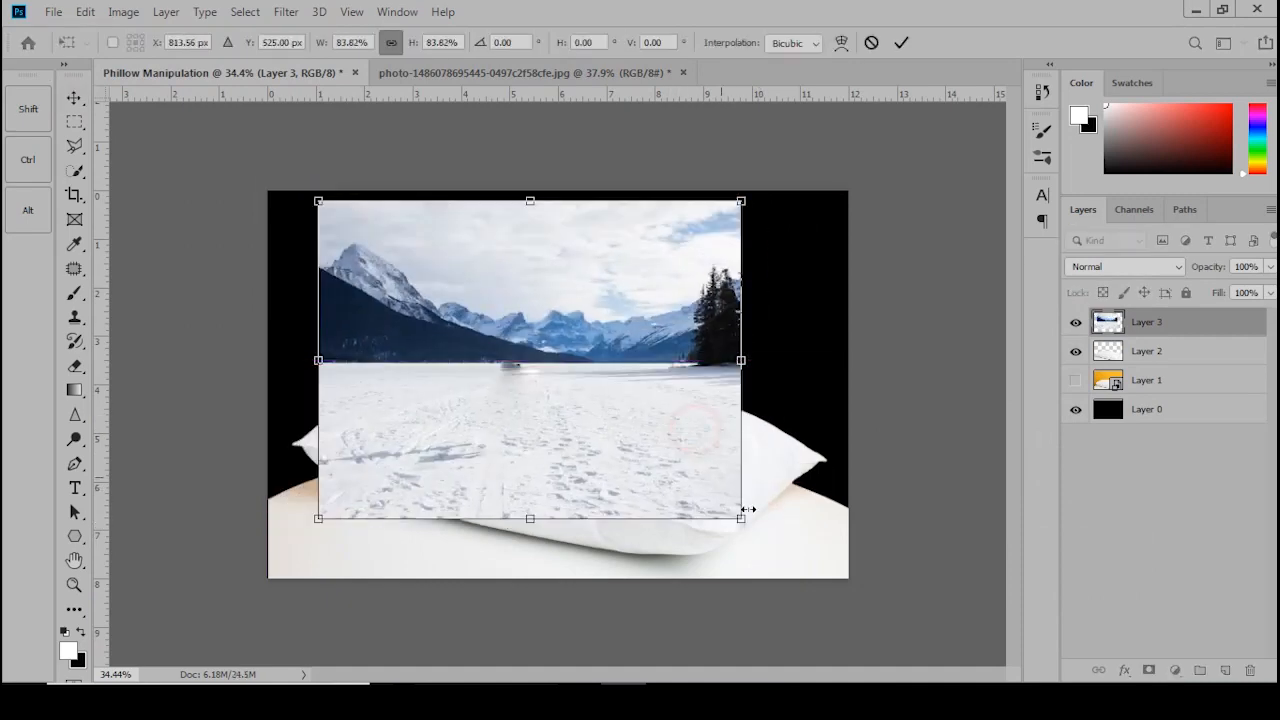
pyautogui.moveTo(738, 556); pyautogui.dragTo(766, 529)
pyautogui.press('Return')
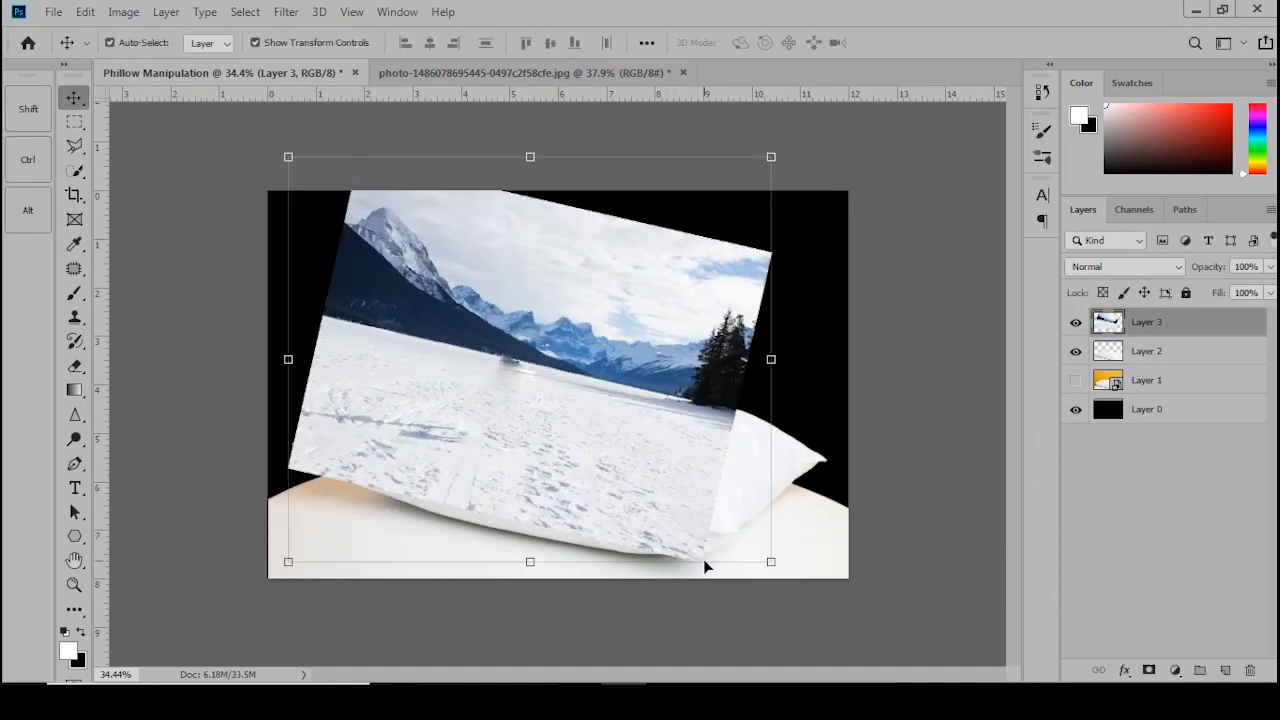
# - Add a layer mask to Layer 3 and paint it black with a soft brush over the sky and mountains above the pillow
pyautogui.click(1150, 669)
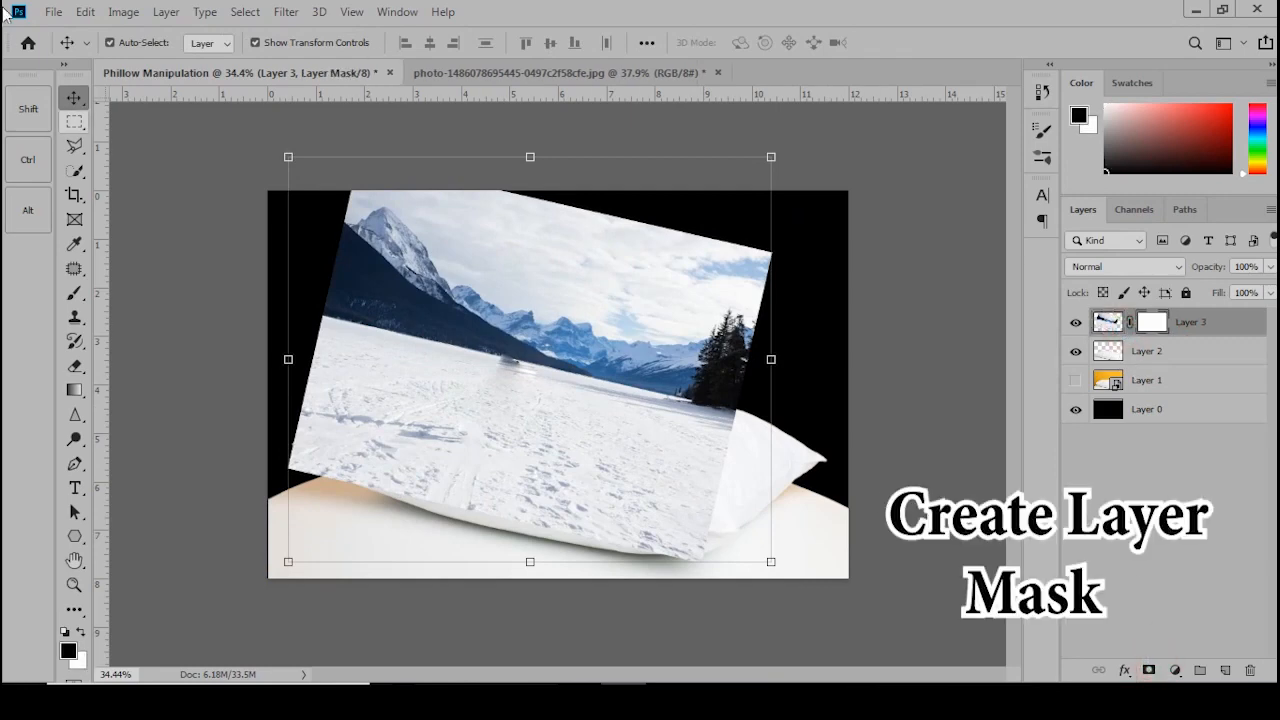
pyautogui.click(72, 290)
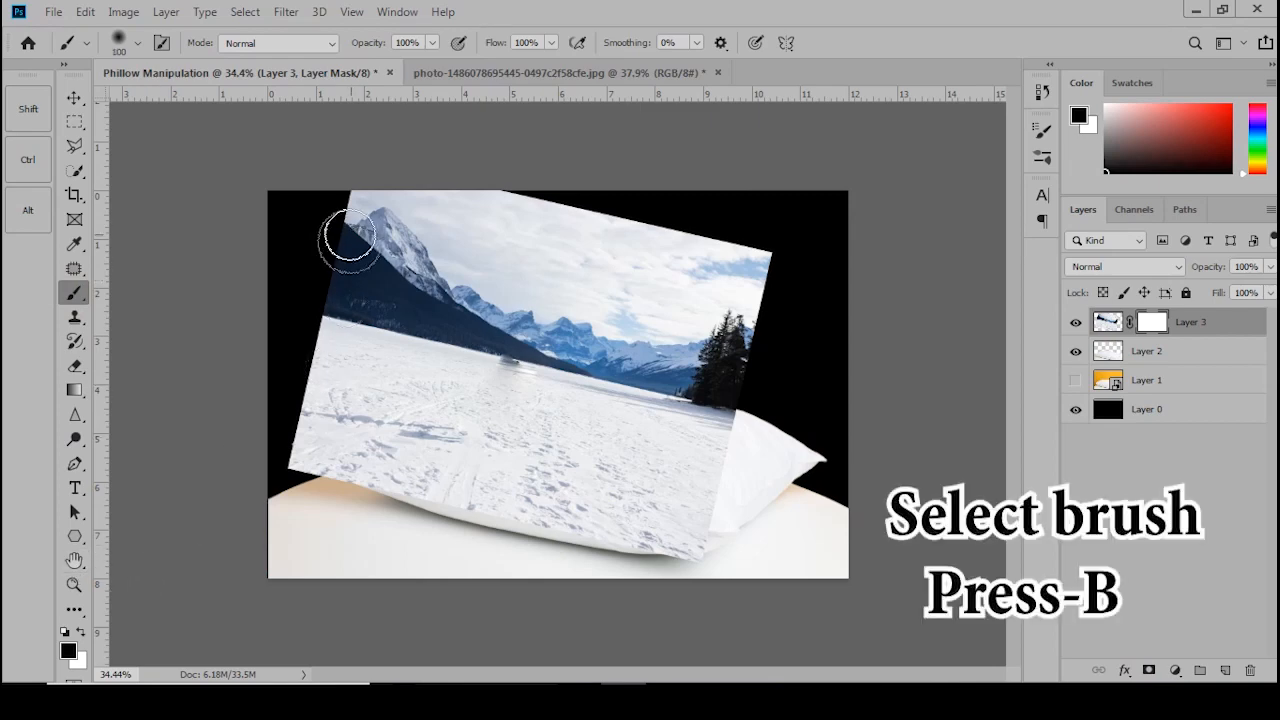
pyautogui.moveTo(361, 302)
pyautogui.mouseDown()
pyautogui.moveTo(287, 399)
pyautogui.moveTo(333, 379)
pyautogui.moveTo(276, 452)
pyautogui.mouseUp()
pyautogui.moveTo(340, 368)
pyautogui.mouseDown()
pyautogui.moveTo(375, 318)
pyautogui.moveTo(479, 294)
pyautogui.moveTo(343, 363)
pyautogui.mouseUp()
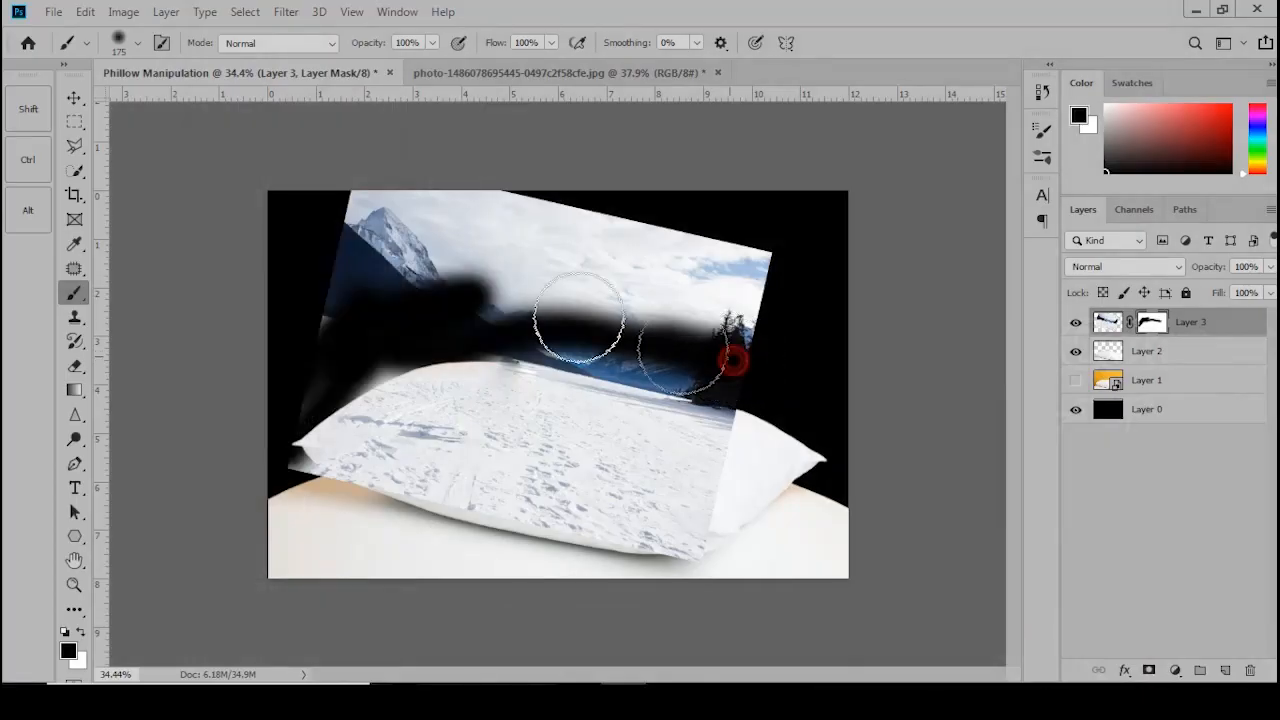
pyautogui.moveTo(580, 330)
pyautogui.mouseDown()
pyautogui.moveTo(757, 258)
pyautogui.moveTo(621, 345)
pyautogui.moveTo(678, 318)
pyautogui.moveTo(703, 285)
pyautogui.moveTo(578, 283)
pyautogui.moveTo(749, 266)
pyautogui.moveTo(699, 246)
pyautogui.moveTo(472, 227)
pyautogui.moveTo(700, 218)
pyautogui.moveTo(311, 207)
pyautogui.moveTo(573, 171)
pyautogui.moveTo(260, 206)
pyautogui.moveTo(319, 188)
pyautogui.moveTo(312, 300)
pyautogui.moveTo(357, 200)
pyautogui.moveTo(397, 283)
pyautogui.moveTo(357, 267)
pyautogui.moveTo(436, 224)
pyautogui.moveTo(306, 312)
pyautogui.moveTo(387, 351)
pyautogui.moveTo(323, 382)
pyautogui.moveTo(283, 447)
pyautogui.mouseUp()
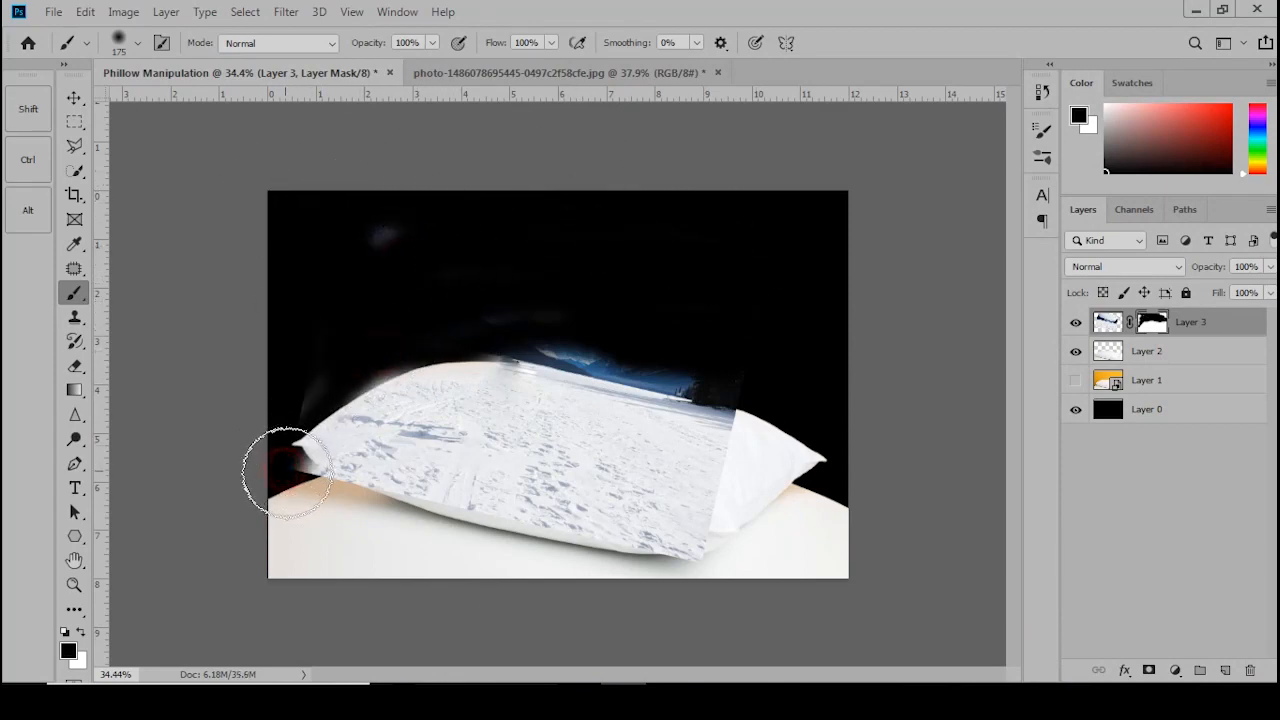
pyautogui.moveTo(322, 492); pyautogui.dragTo(291, 480)
# - Mask out the remaining strip of mountains and trees along the pillow's upper edge on Layer 3
pyautogui.scroll(3, 429, 486)
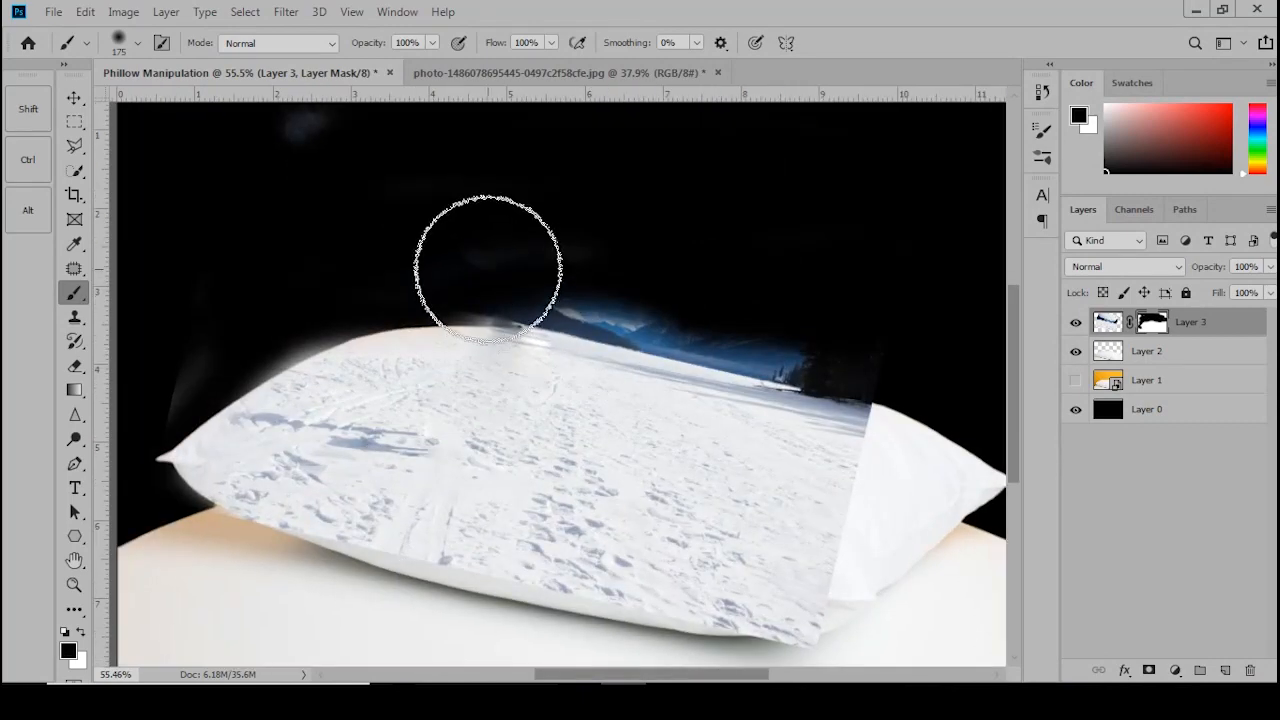
pyautogui.moveTo(560, 277); pyautogui.dragTo(755, 321)
pyautogui.moveTo(648, 331)
pyautogui.mouseDown()
pyautogui.moveTo(849, 356)
pyautogui.moveTo(821, 326)
pyautogui.moveTo(908, 386)
pyautogui.mouseUp()
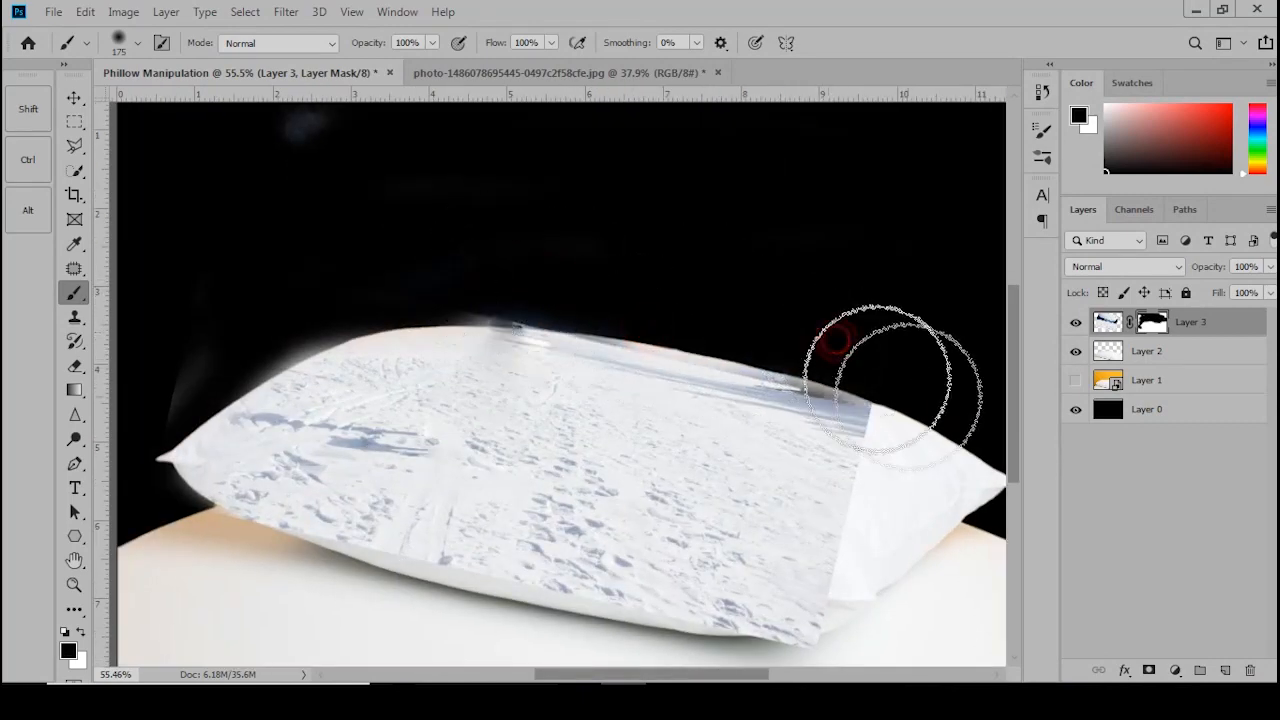
pyautogui.moveTo(797, 361)
pyautogui.mouseDown()
pyautogui.moveTo(858, 388)
pyautogui.moveTo(534, 275)
pyautogui.moveTo(529, 286)
pyautogui.moveTo(414, 286)
pyautogui.moveTo(223, 329)
pyautogui.moveTo(180, 420)
pyautogui.mouseUp()
pyautogui.scroll(2, 423, 486)
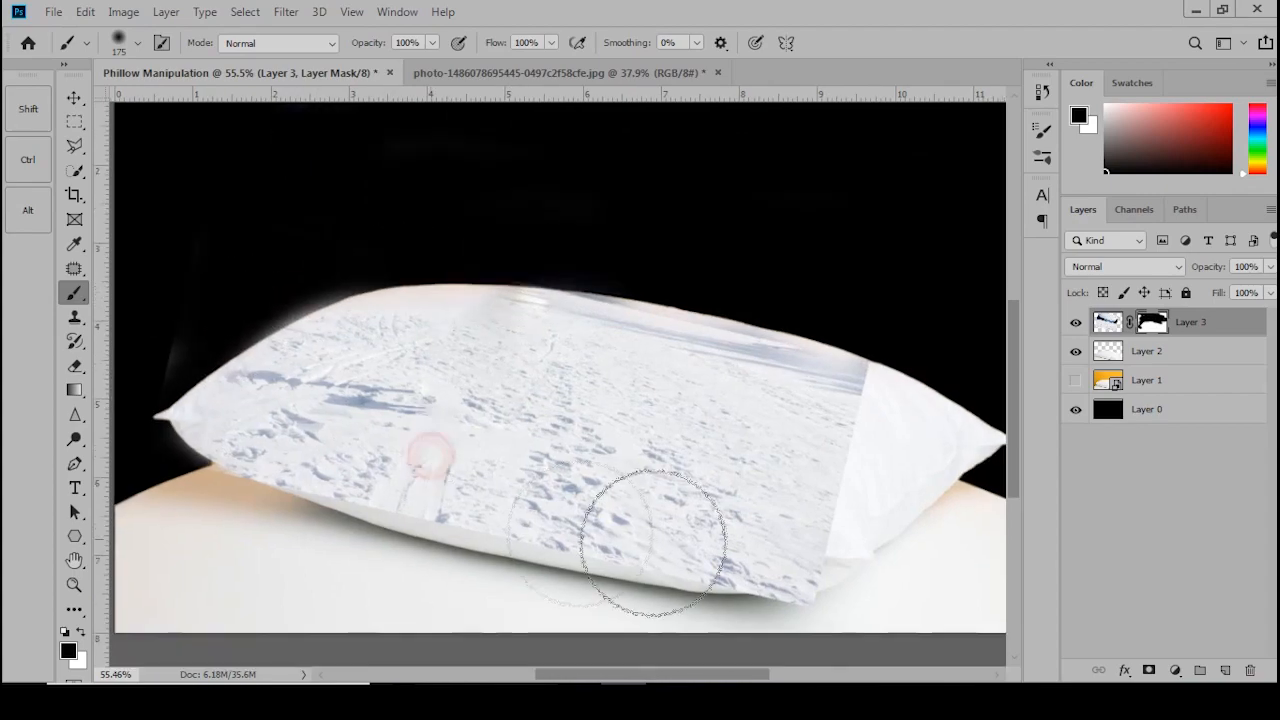
# - Lower Layer 3's opacity to 24% and mask the snow off the pillow's front side below the seam with a 60 px brush
pyautogui.scroll(3, 638, 520)
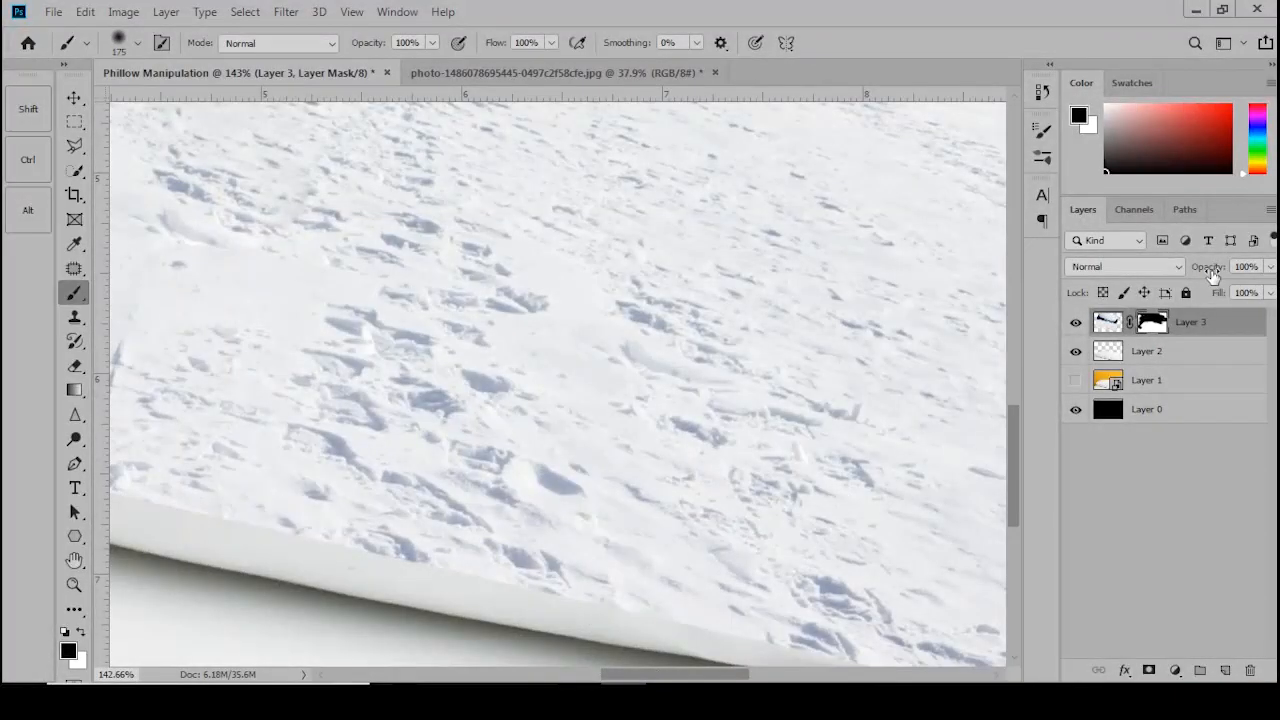
pyautogui.moveTo(1212, 275); pyautogui.dragTo(1140, 272)
pyautogui.moveTo(470, 590); pyautogui.dragTo(620, 400)
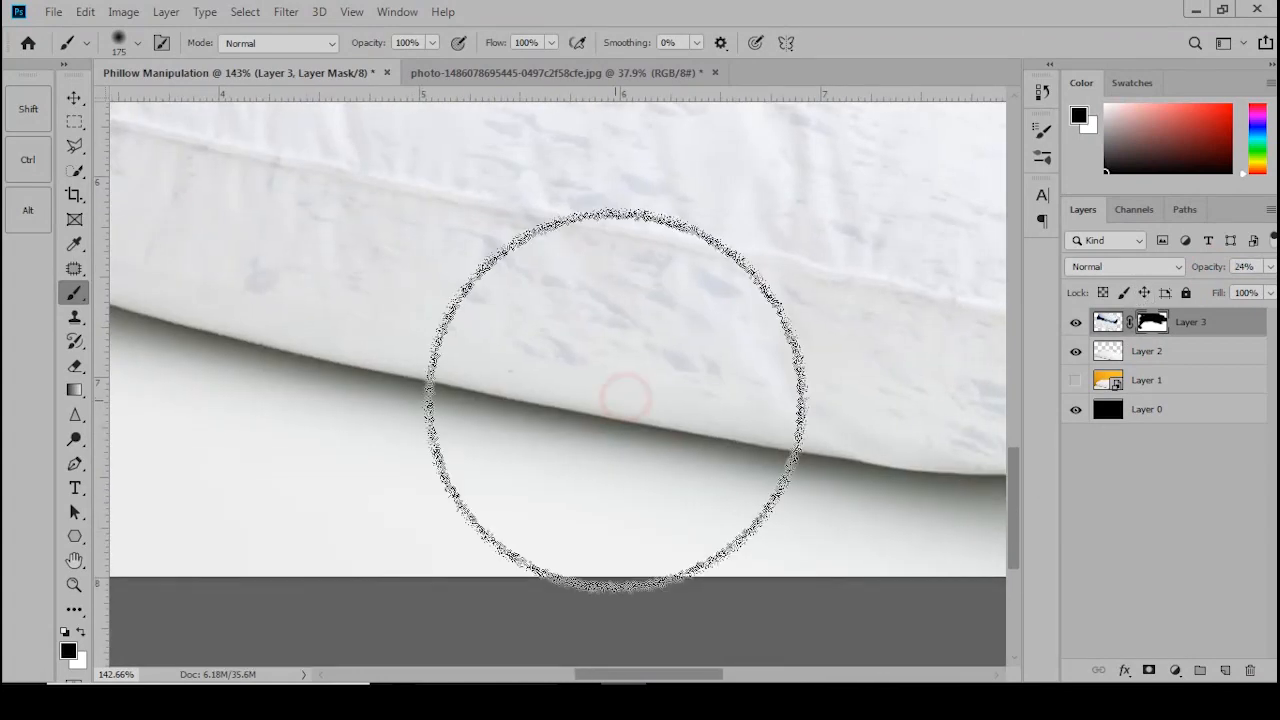
pyautogui.press('[')
pyautogui.press('[')
pyautogui.press('[')
pyautogui.press('[')
pyautogui.press('[')
pyautogui.press('[')
pyautogui.press('[')
pyautogui.scroll(-3, 534, 414)
pyautogui.scroll(4, 317, 386)
pyautogui.moveTo(357, 366)
pyautogui.mouseDown()
pyautogui.moveTo(505, 457)
pyautogui.moveTo(608, 491)
pyautogui.mouseUp()
pyautogui.moveTo(286, 386)
pyautogui.mouseDown()
pyautogui.moveTo(372, 405)
pyautogui.moveTo(292, 376)
pyautogui.moveTo(236, 375)
pyautogui.moveTo(525, 413)
pyautogui.moveTo(358, 386)
pyautogui.moveTo(400, 391)
pyautogui.mouseUp()
pyautogui.moveTo(517, 504)
pyautogui.mouseDown()
pyautogui.moveTo(419, 467)
pyautogui.moveTo(692, 434)
pyautogui.moveTo(480, 418)
pyautogui.moveTo(446, 456)
pyautogui.mouseUp()
pyautogui.moveTo(674, 504)
pyautogui.mouseDown()
pyautogui.moveTo(481, 406)
pyautogui.moveTo(814, 480)
pyautogui.moveTo(709, 471)
pyautogui.moveTo(671, 514)
pyautogui.moveTo(806, 566)
pyautogui.moveTo(509, 538)
pyautogui.mouseUp()
pyautogui.moveTo(749, 546); pyautogui.dragTo(284, 166)
pyautogui.moveTo(446, 317)
pyautogui.mouseDown()
pyautogui.moveTo(523, 574)
pyautogui.moveTo(500, 648)
pyautogui.mouseUp()
pyautogui.moveTo(469, 464)
pyautogui.mouseDown()
pyautogui.moveTo(577, 504)
pyautogui.moveTo(700, 500)
pyautogui.mouseUp()
pyautogui.moveTo(543, 363); pyautogui.dragTo(471, 313)
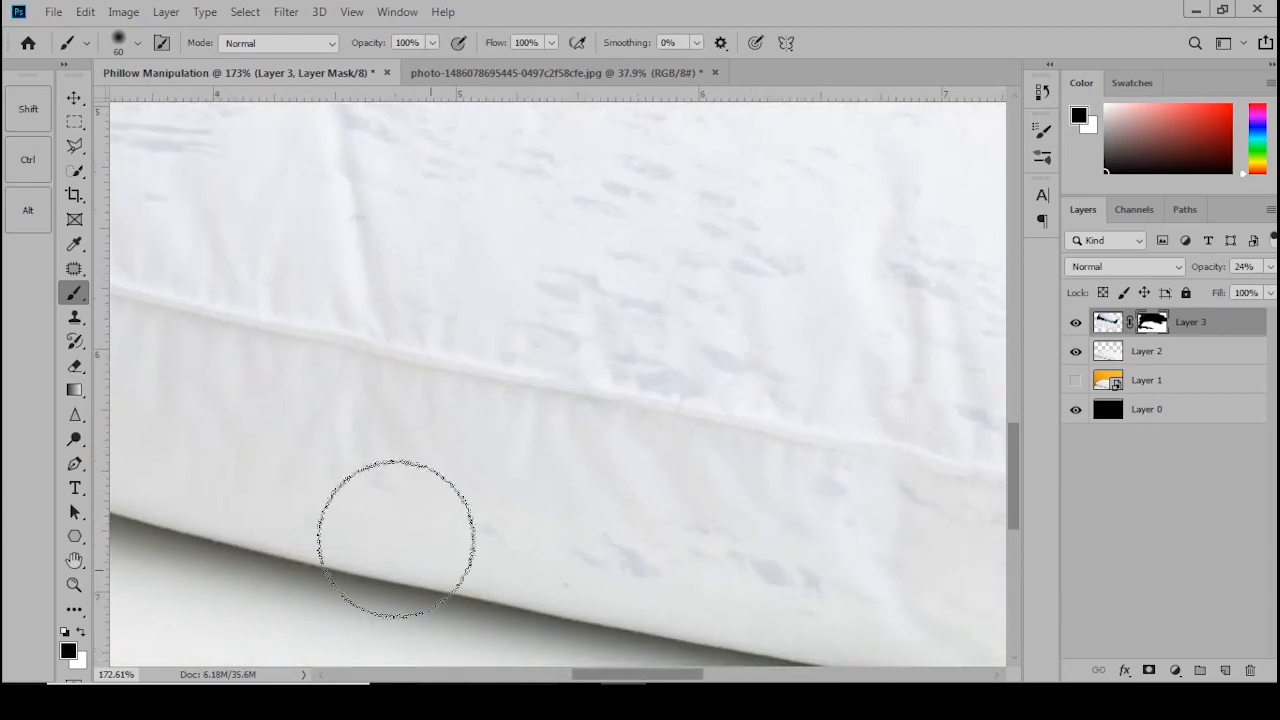
# - Continue masking Layer 3's snow below the seam towards the pillow's lower right end, including the overspill on the table
pyautogui.moveTo(396, 538)
pyautogui.mouseDown()
pyautogui.moveTo(754, 594)
pyautogui.moveTo(478, 516)
pyautogui.mouseUp()
pyautogui.moveTo(752, 500)
pyautogui.mouseDown()
pyautogui.moveTo(366, 300)
pyautogui.moveTo(731, 372)
pyautogui.mouseUp()
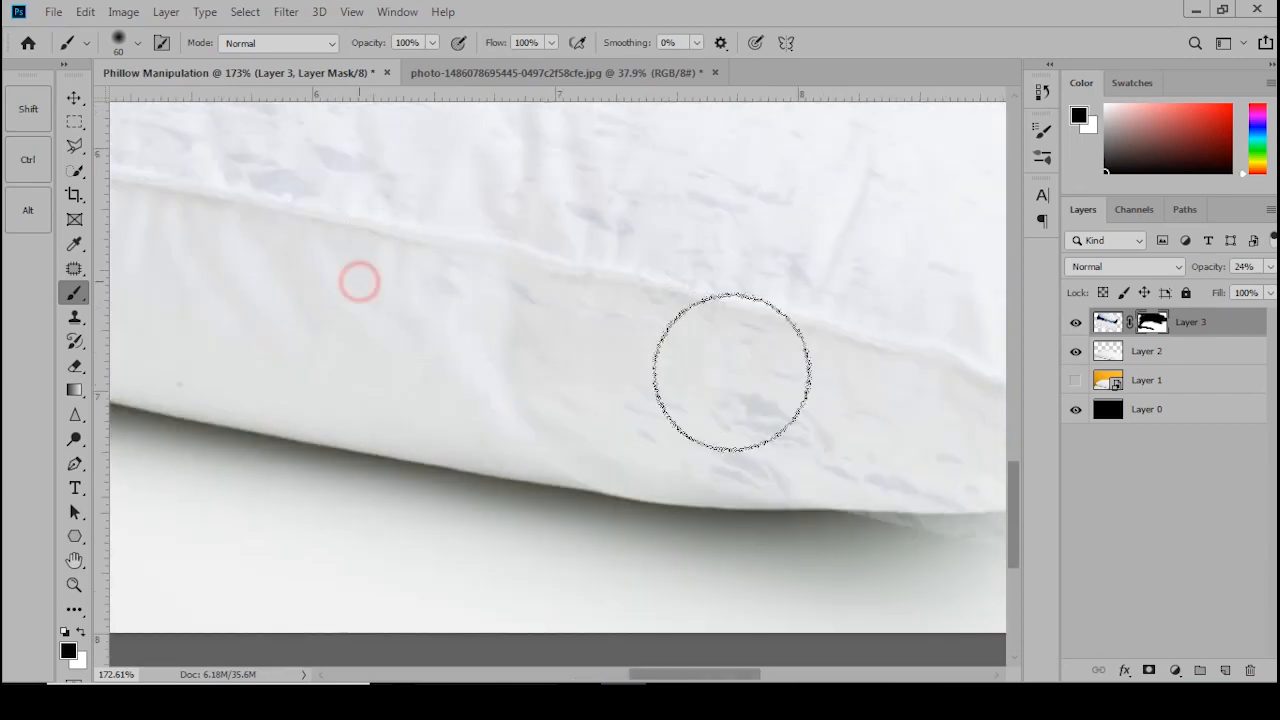
pyautogui.moveTo(1020, 452)
pyautogui.mouseDown()
pyautogui.moveTo(557, 343)
pyautogui.moveTo(450, 280)
pyautogui.mouseUp()
pyautogui.click(358, 245)
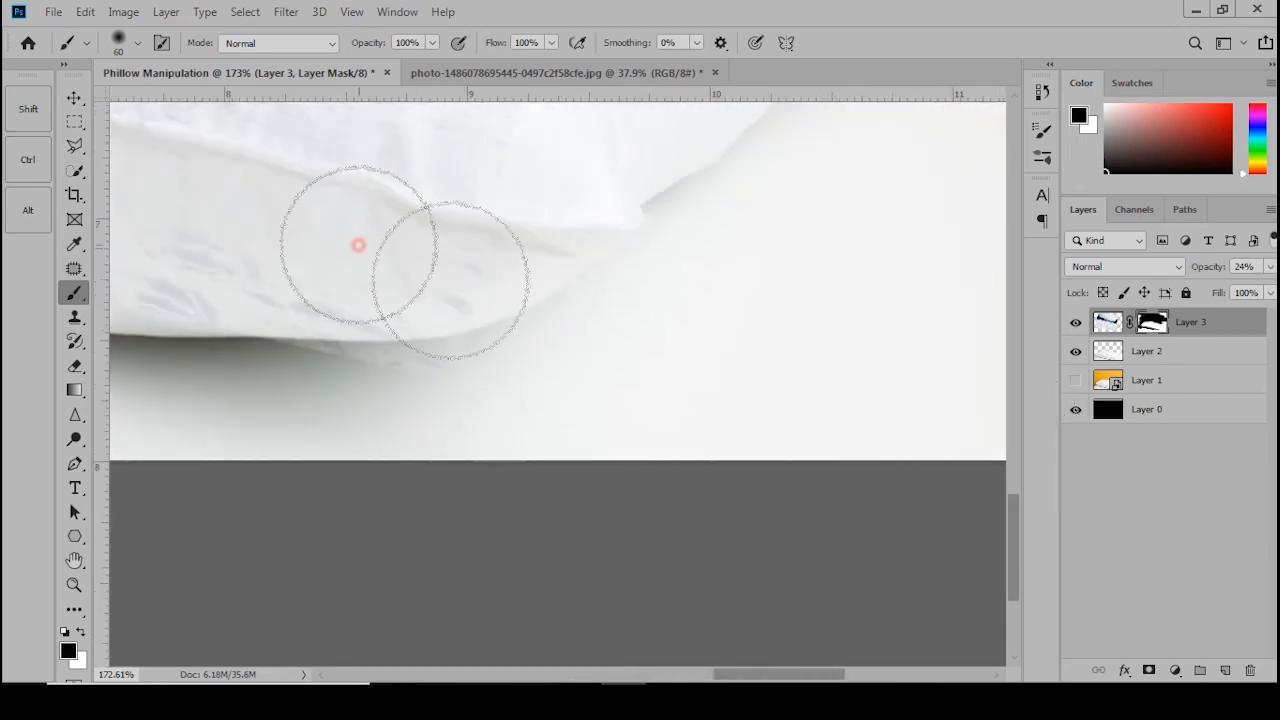
pyautogui.moveTo(371, 383)
pyautogui.mouseDown()
pyautogui.moveTo(746, 466)
pyautogui.moveTo(760, 425)
pyautogui.mouseUp()
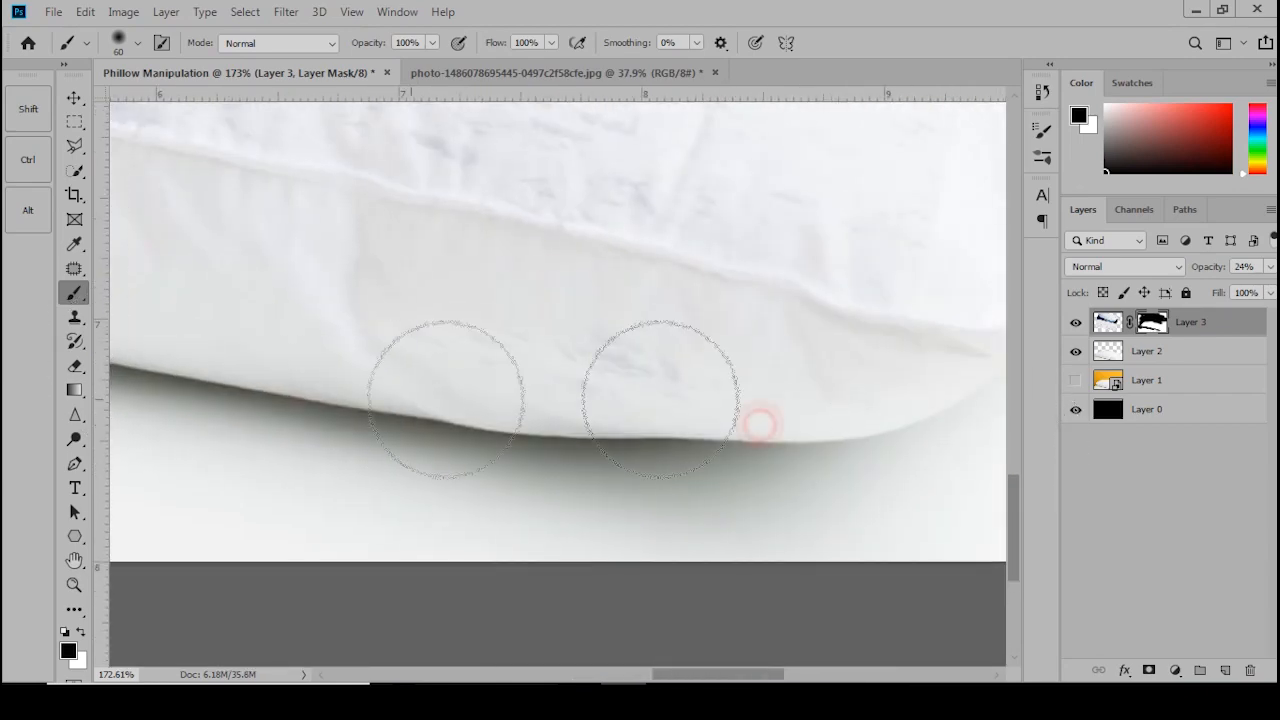
pyautogui.moveTo(660, 400)
pyautogui.mouseDown()
pyautogui.moveTo(683, 377)
pyautogui.moveTo(623, 351)
pyautogui.mouseUp()
pyautogui.scroll(-3, 646, 483)
pyautogui.moveTo(960, 293); pyautogui.dragTo(853, 573)
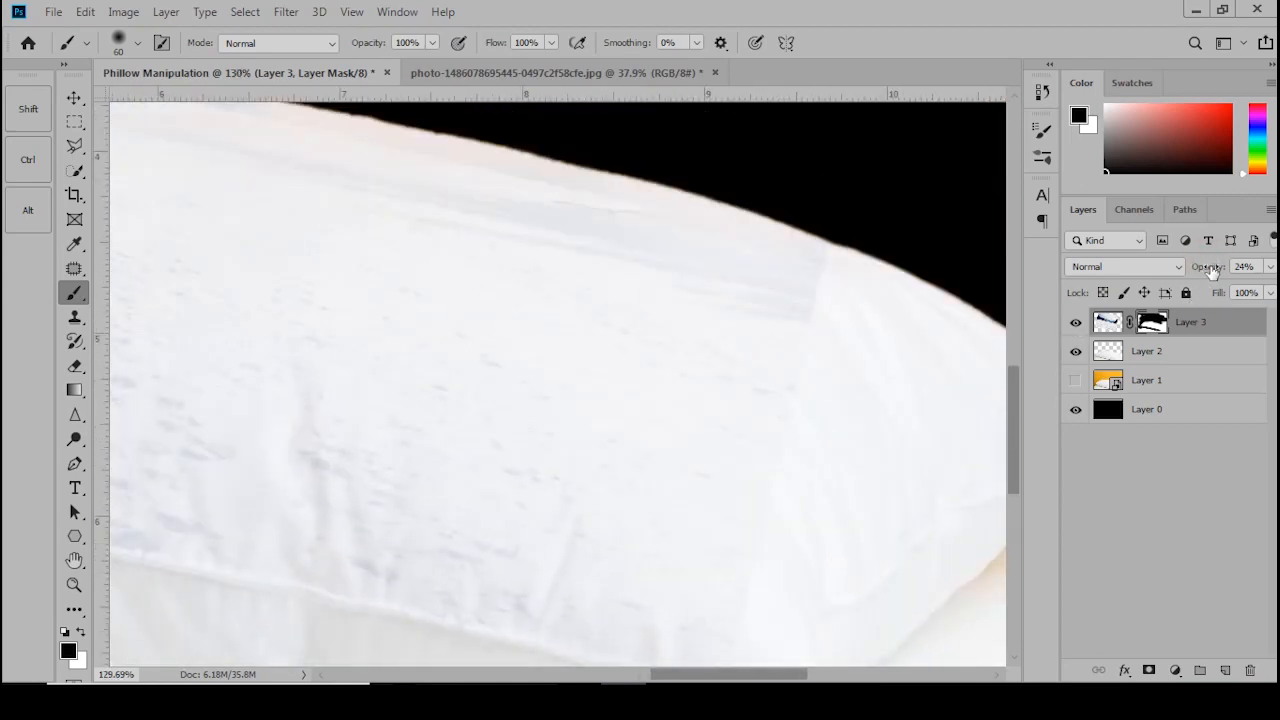
# - Set Layer 3's opacity to 92% and place a duplicate of the layer over the pillow's bare right end
pyautogui.moveTo(1212, 272); pyautogui.dragTo(1258, 272)
pyautogui.scroll(-3, 660, 314)
pyautogui.press('v')
pyautogui.hotkey('ctrl', 'j')
pyautogui.scroll(-1, 622, 346)
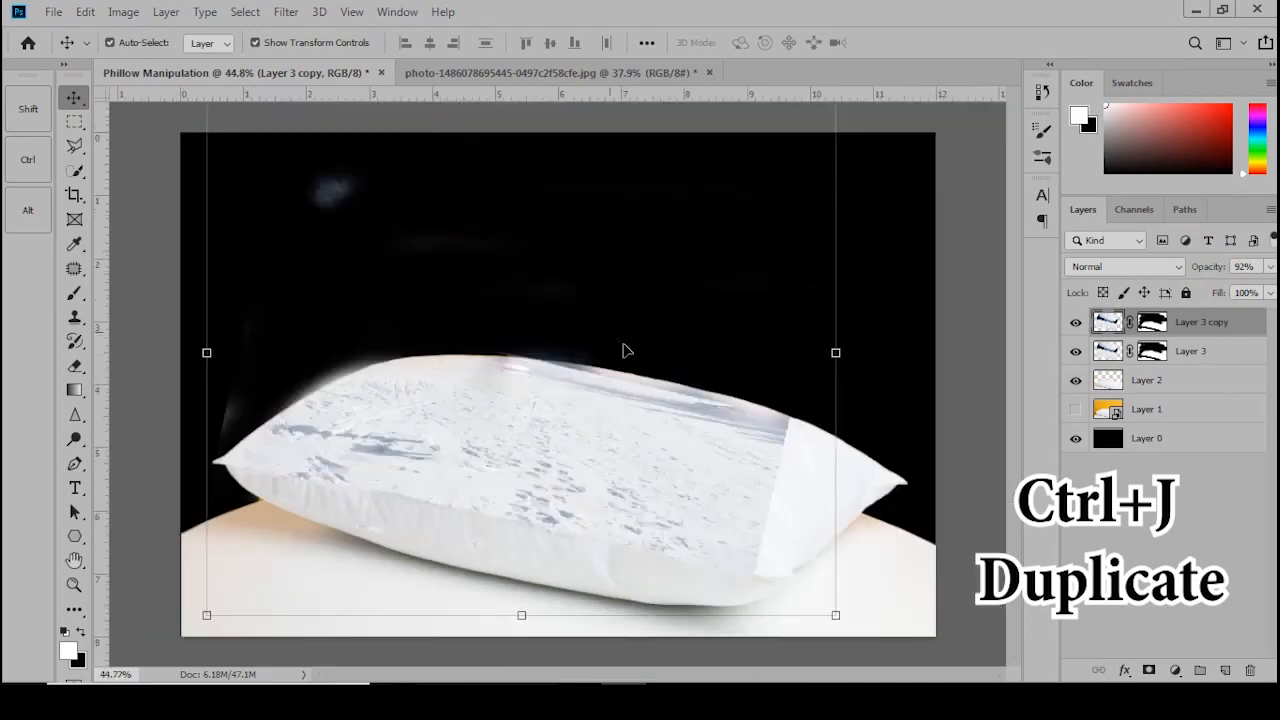
pyautogui.moveTo(641, 466); pyautogui.dragTo(655, 461)
pyautogui.moveTo(512, 447)
pyautogui.mouseDown()
pyautogui.moveTo(431, 378)
pyautogui.moveTo(538, 364)
pyautogui.mouseUp()
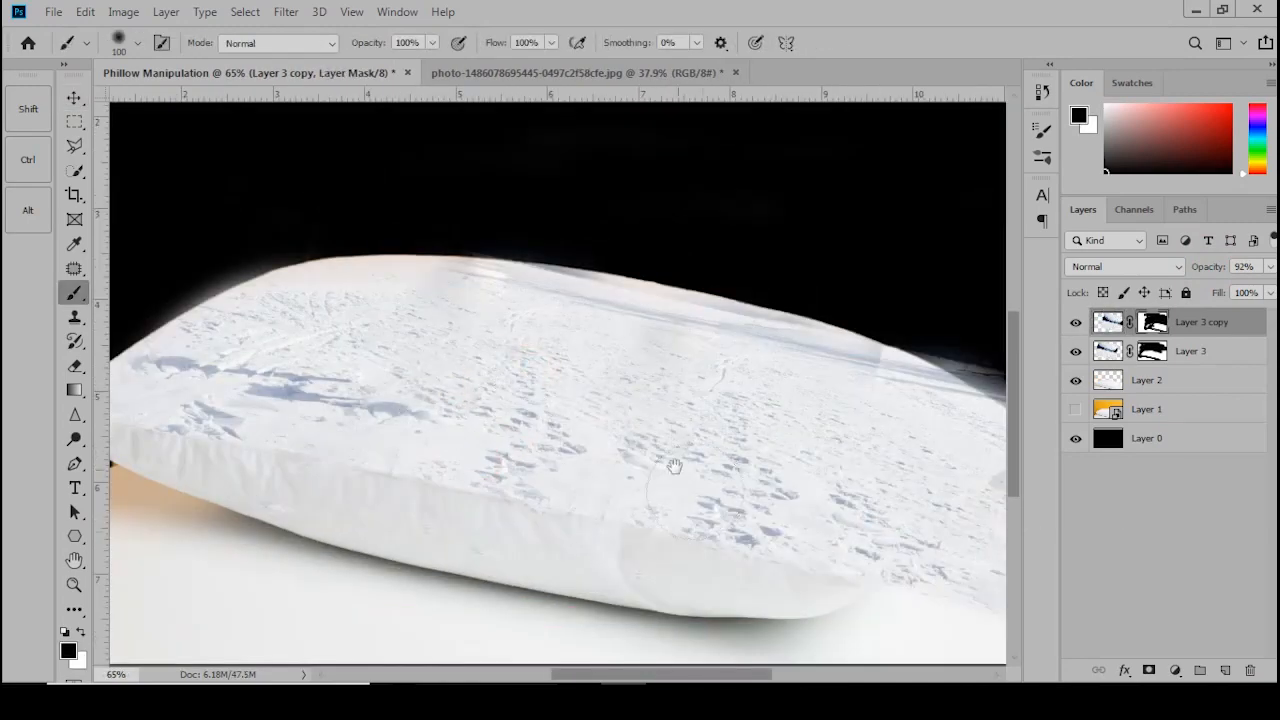
# - Paint black on the Layer 3 copy's mask to hide the snow spilling past the pillow's right corner and edges
pyautogui.moveTo(775, 474); pyautogui.dragTo(534, 457)
pyautogui.scroll(7, 698, 603)
pyautogui.moveTo(664, 527)
pyautogui.mouseDown()
pyautogui.moveTo(602, 544)
pyautogui.moveTo(791, 394)
pyautogui.moveTo(777, 449)
pyautogui.moveTo(906, 314)
pyautogui.moveTo(855, 336)
pyautogui.moveTo(811, 417)
pyautogui.moveTo(700, 523)
pyautogui.moveTo(617, 543)
pyautogui.moveTo(685, 553)
pyautogui.moveTo(960, 480)
pyautogui.mouseUp()
pyautogui.moveTo(726, 540)
pyautogui.mouseDown()
pyautogui.moveTo(556, 615)
pyautogui.moveTo(785, 364)
pyautogui.mouseUp()
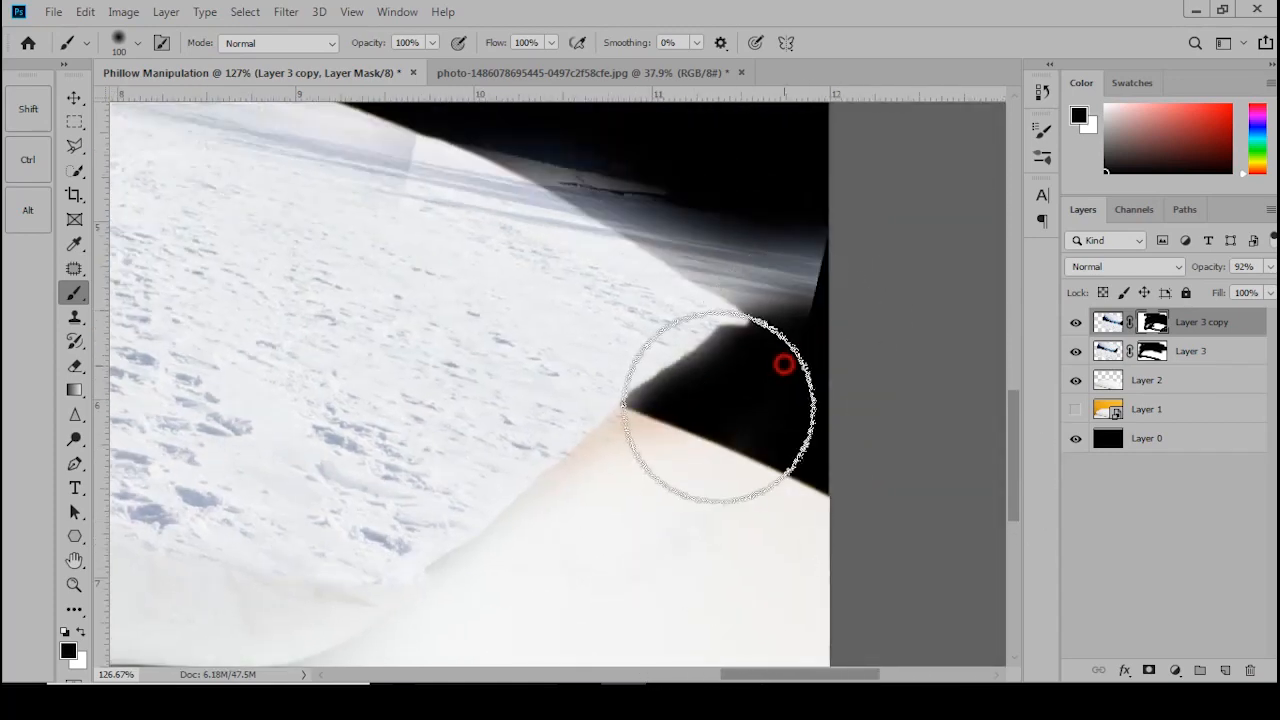
pyautogui.moveTo(737, 420); pyautogui.dragTo(806, 531)
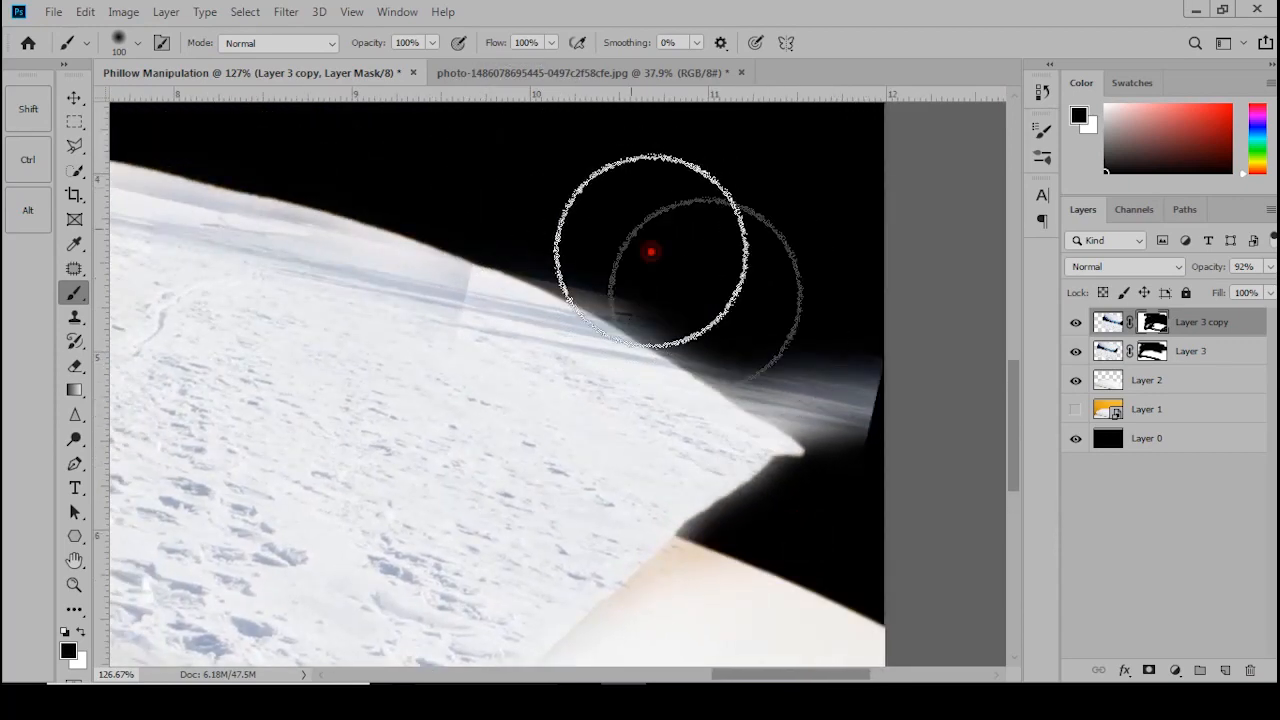
pyautogui.moveTo(650, 250)
pyautogui.mouseDown()
pyautogui.moveTo(600, 229)
pyautogui.moveTo(850, 390)
pyautogui.mouseUp()
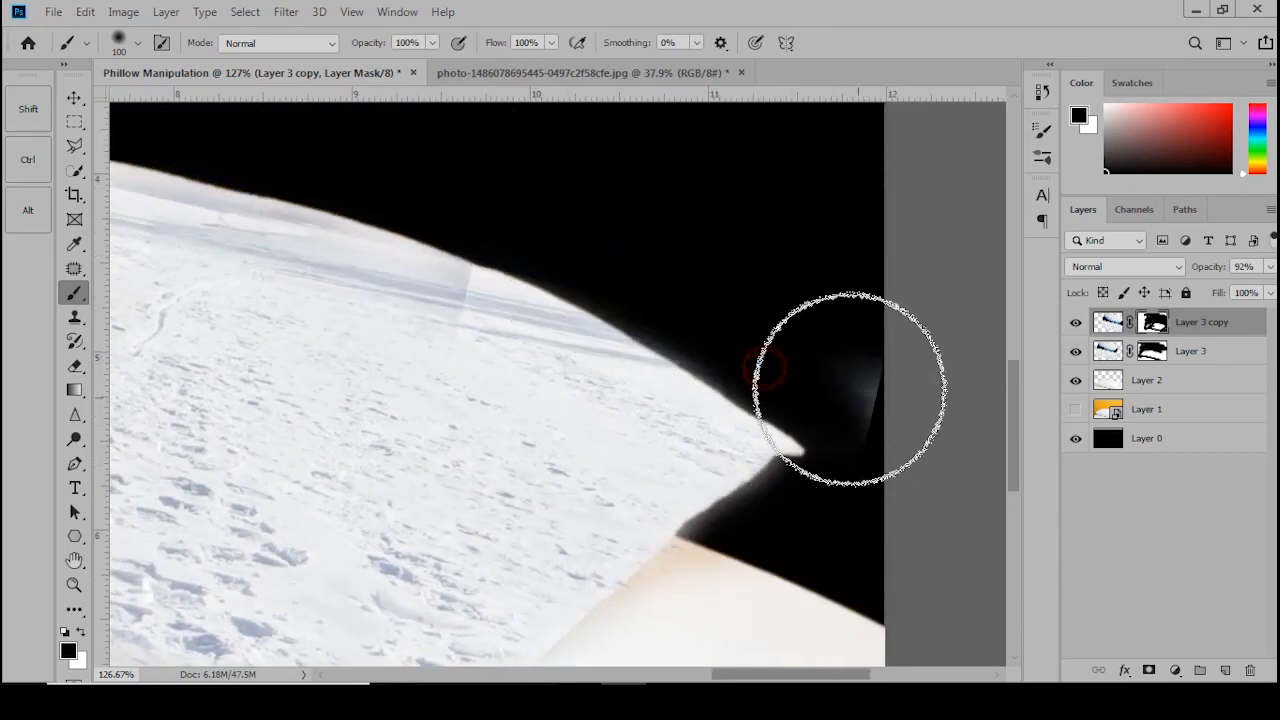
pyautogui.scroll(-2, 750, 262)
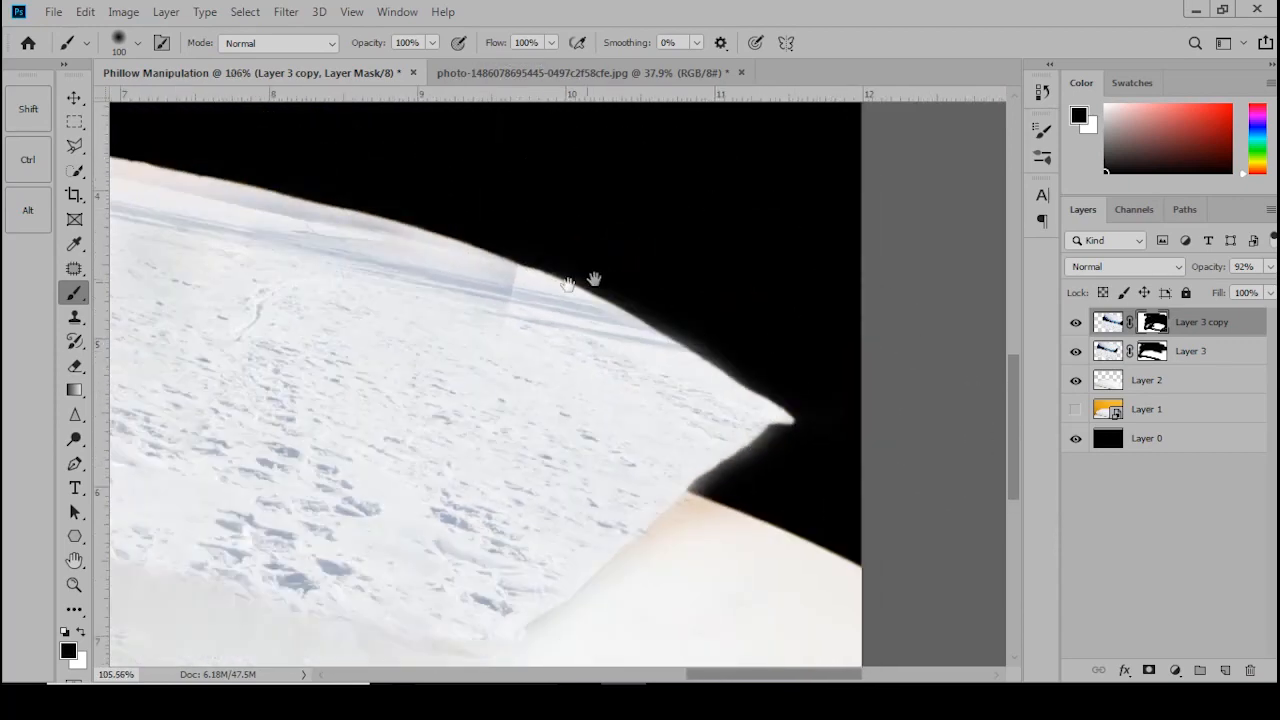
# - Paint white on the Layer 3 copy's mask to restore snow and blend the joins near the pillow's upper edge
pyautogui.press('x')
pyautogui.click(513, 298)
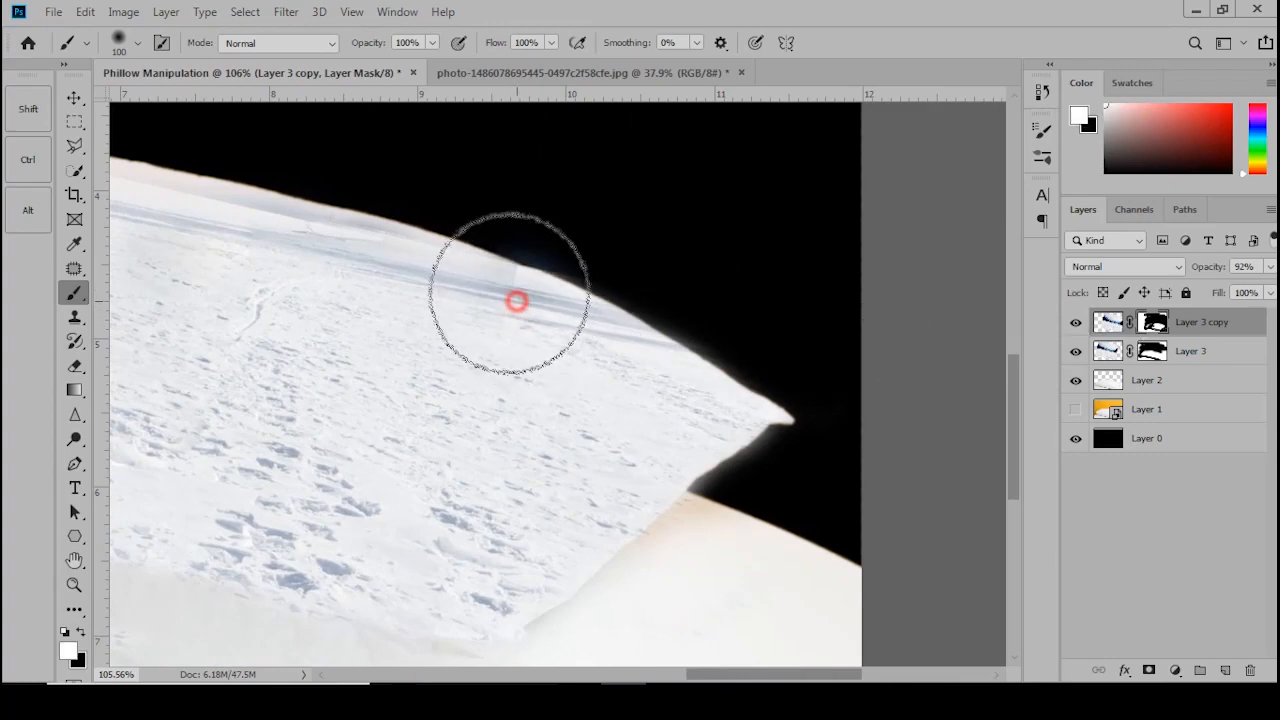
pyautogui.scroll(-4, 763, 371)
pyautogui.moveTo(420, 389); pyautogui.dragTo(848, 515)
pyautogui.scroll(5, 543, 414)
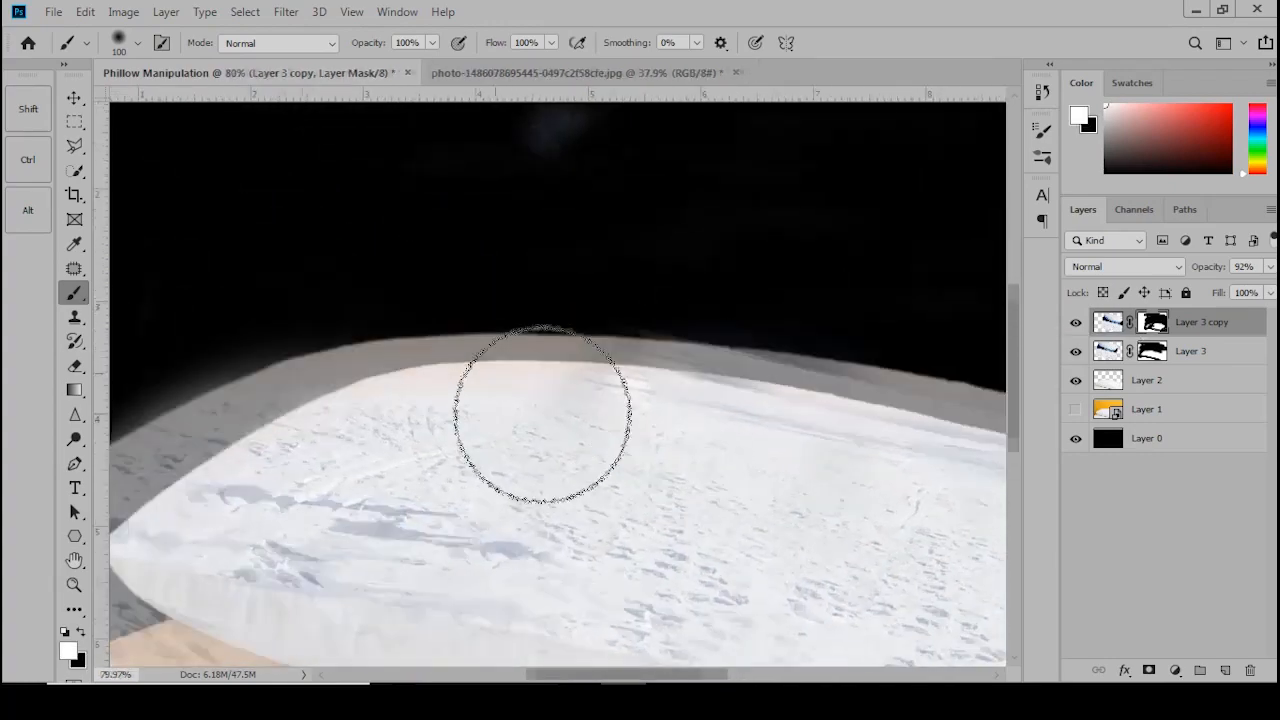
pyautogui.click(671, 387)
pyautogui.moveTo(671, 387); pyautogui.dragTo(443, 400)
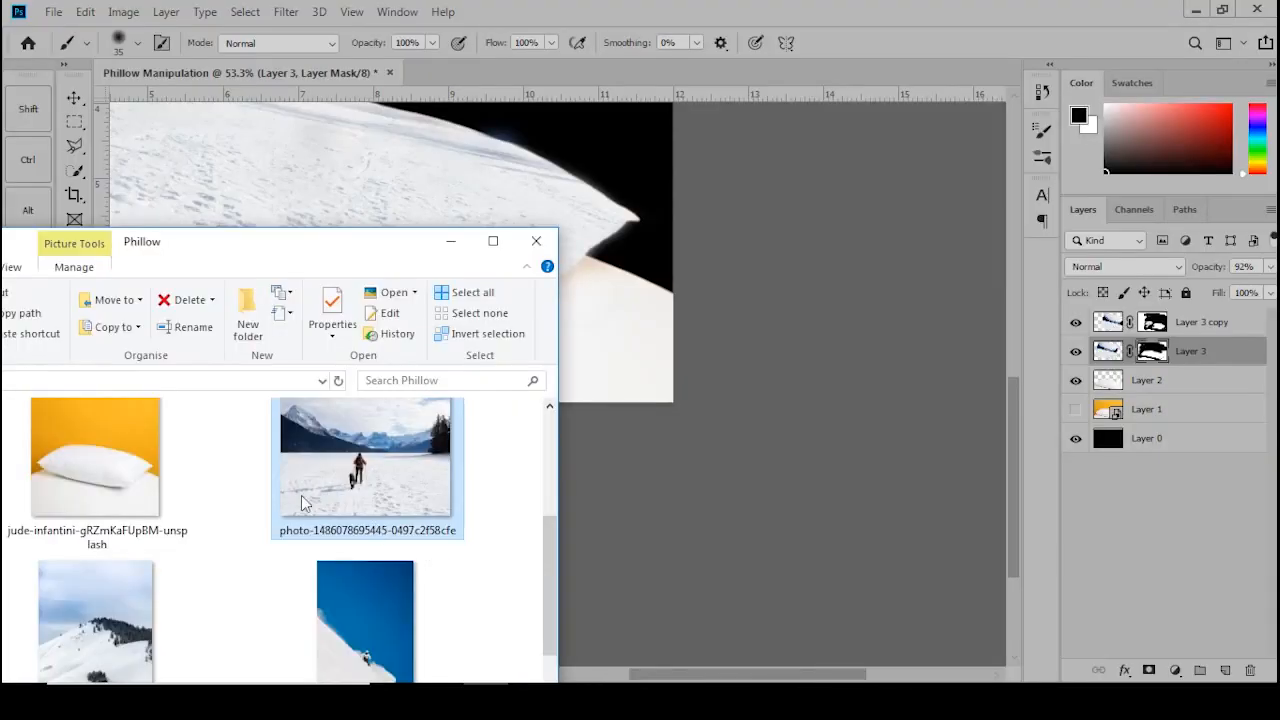
pyautogui.scroll(-2, 301, 495)
pyautogui.moveTo(88, 458); pyautogui.dragTo(624, 4)
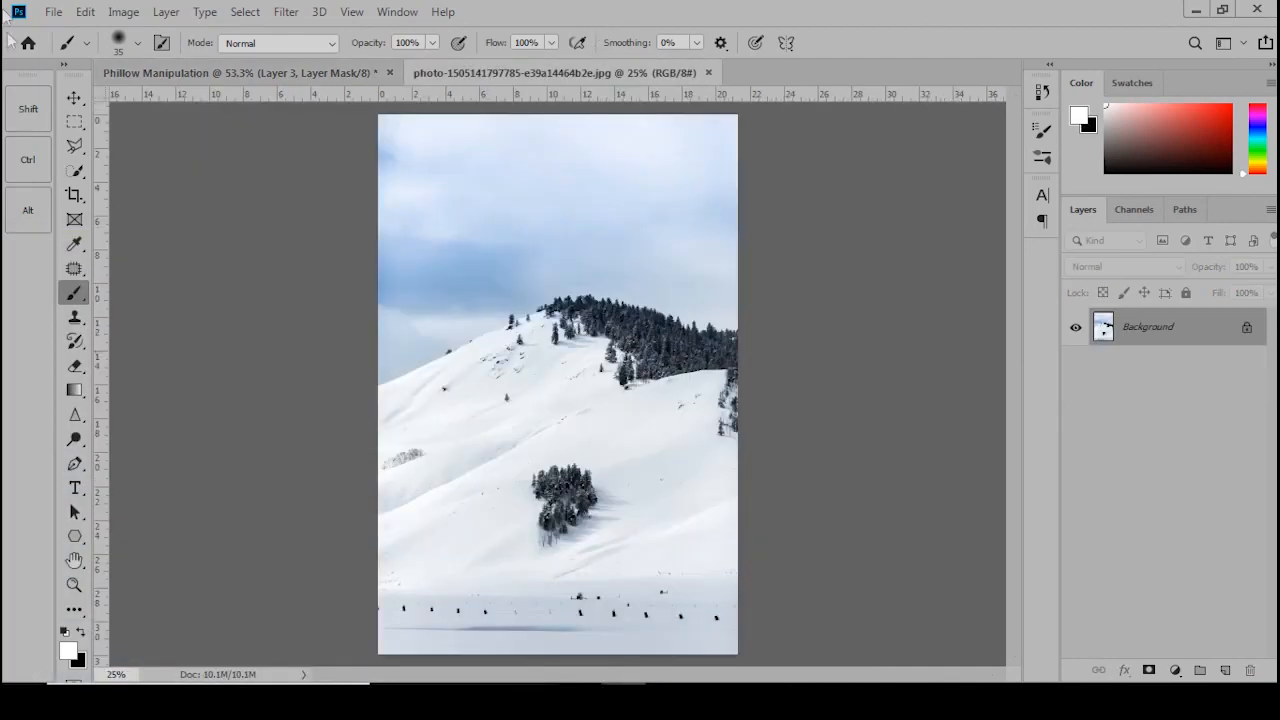
# - Trace the snowy hill's skyline with the Pen tool, from the left slope over the treetops to past the right image edge
pyautogui.press('p')
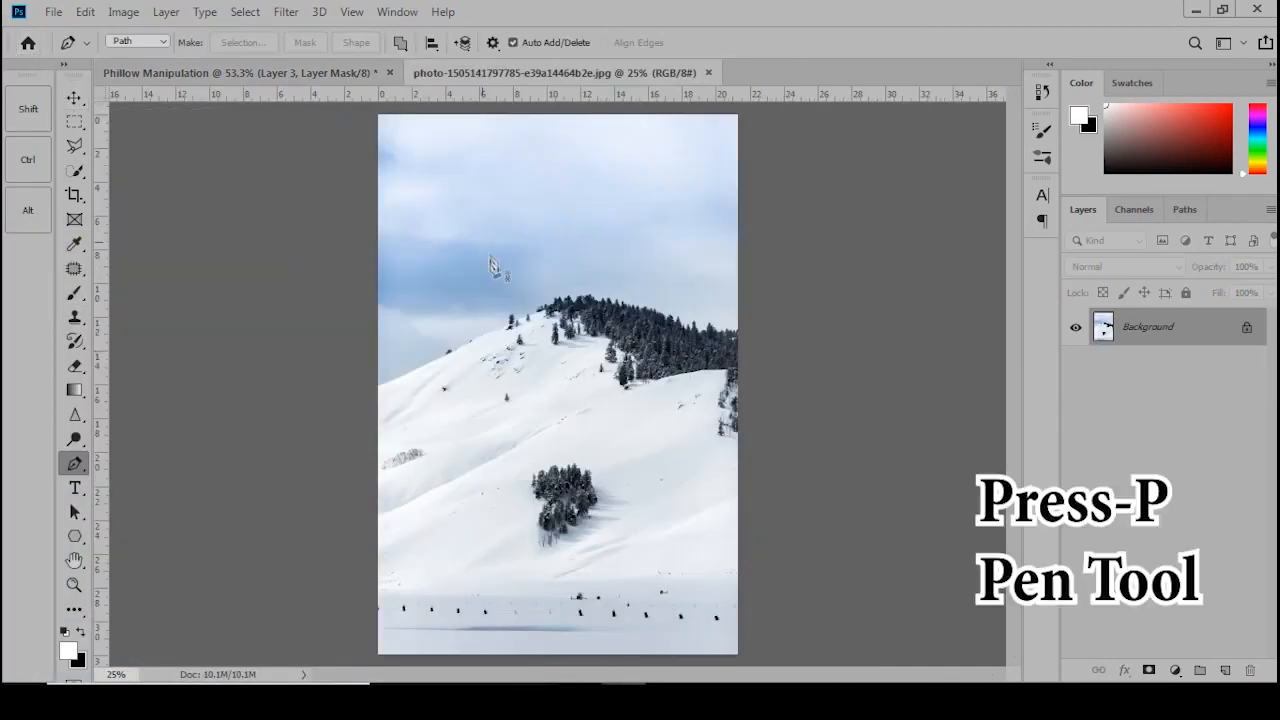
pyautogui.scroll(2, 491, 271)
pyautogui.scroll(2, 410, 413)
pyautogui.click(353, 407)
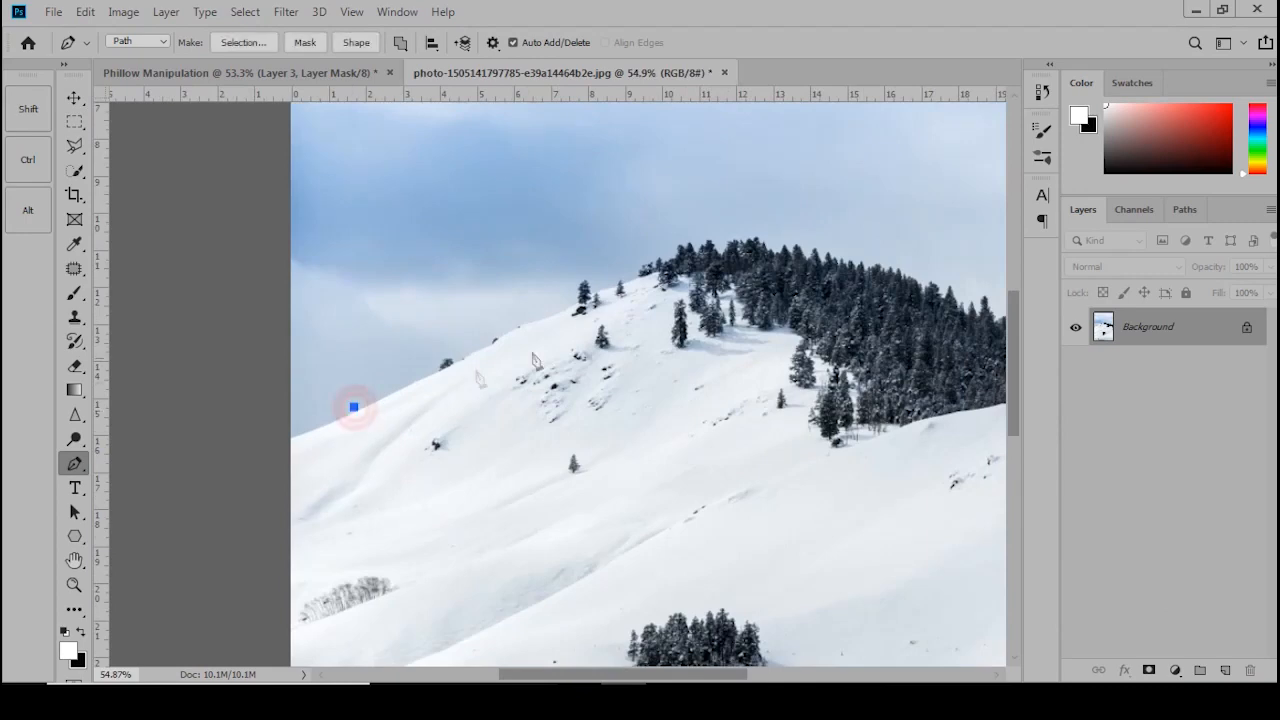
pyautogui.scroll(2, 580, 291)
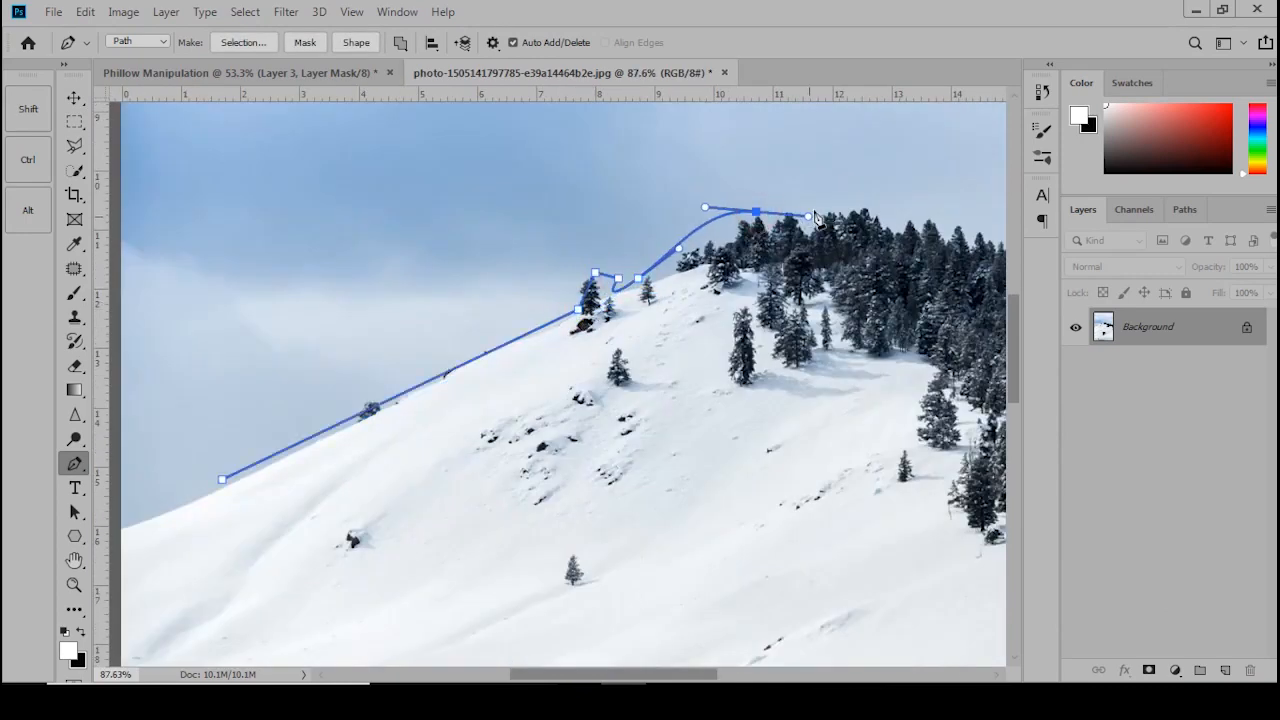
pyautogui.moveTo(934, 224); pyautogui.dragTo(633, 268)
pyautogui.moveTo(853, 347); pyautogui.dragTo(681, 311)
pyautogui.moveTo(787, 347); pyautogui.dragTo(830, 376)
pyautogui.moveTo(855, 345); pyautogui.dragTo(885, 353)
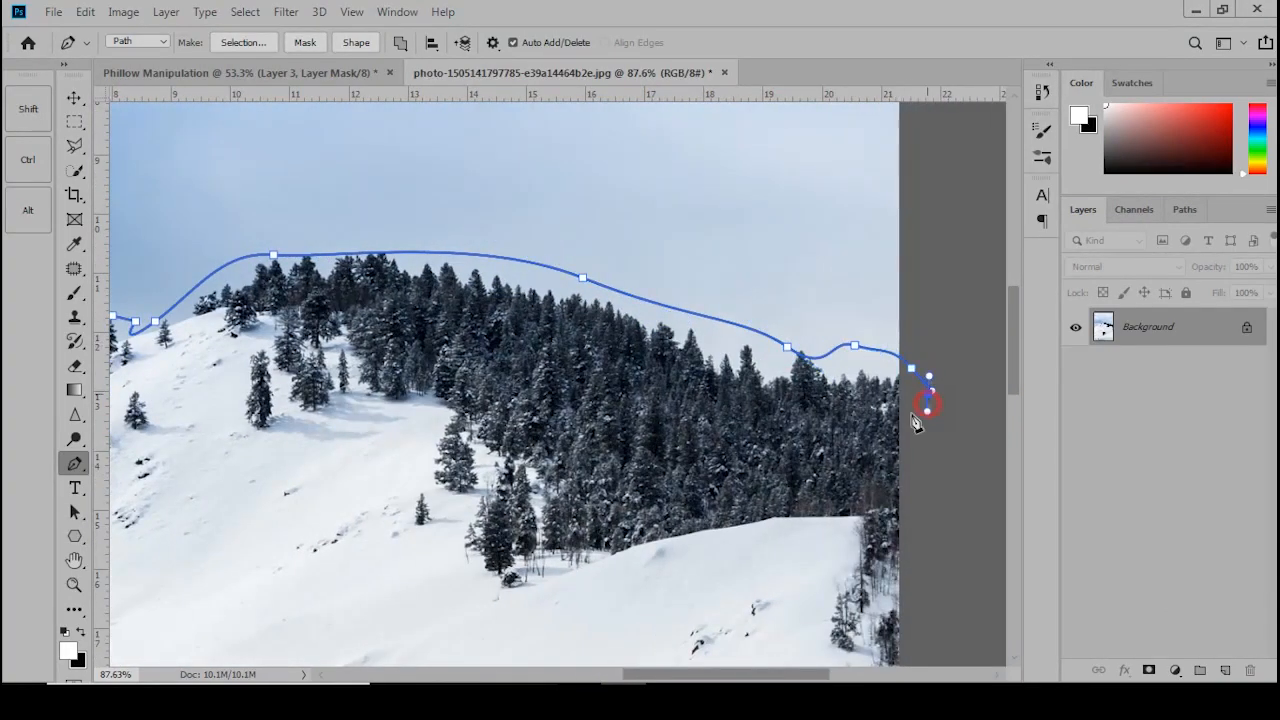
# - Close the path around the hill's lower slopes, below the central clump of trees, and convert it into a selection
pyautogui.scroll(-5, 915, 422)
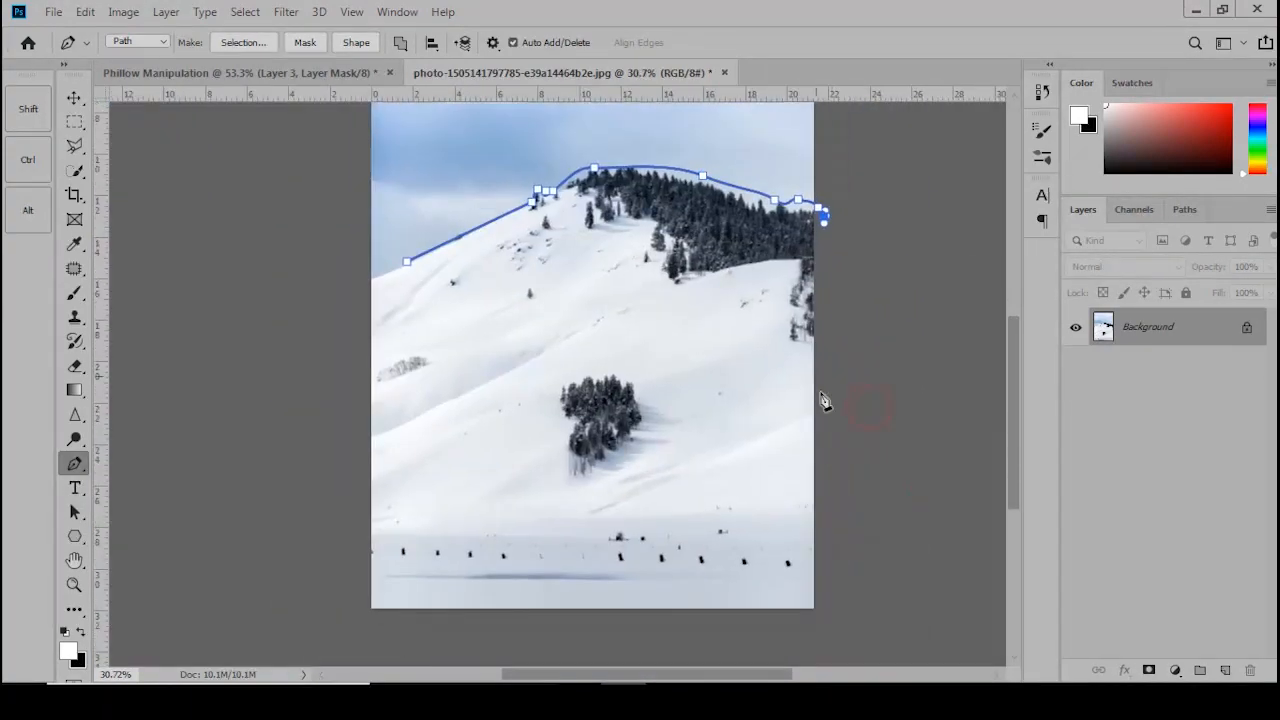
pyautogui.moveTo(829, 421); pyautogui.dragTo(795, 456)
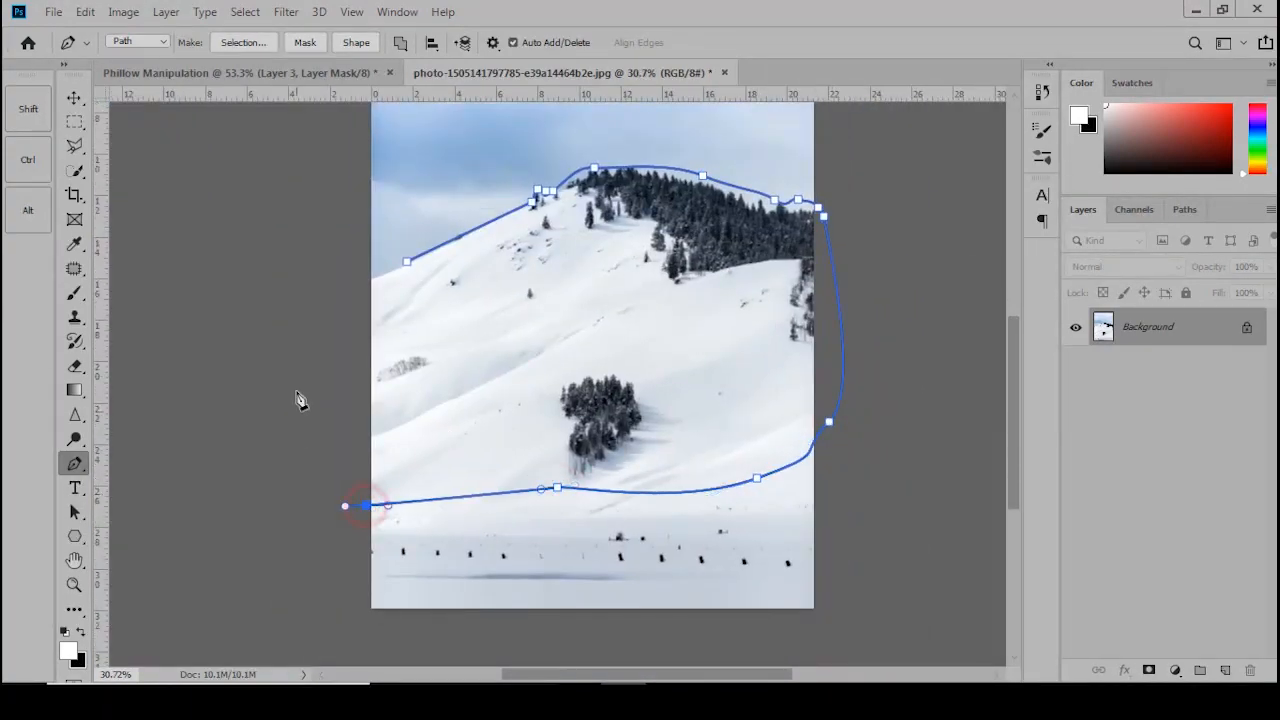
pyautogui.moveTo(298, 400); pyautogui.dragTo(301, 366)
pyautogui.click(406, 261)
pyautogui.hotkey('ctrl', 'Return')
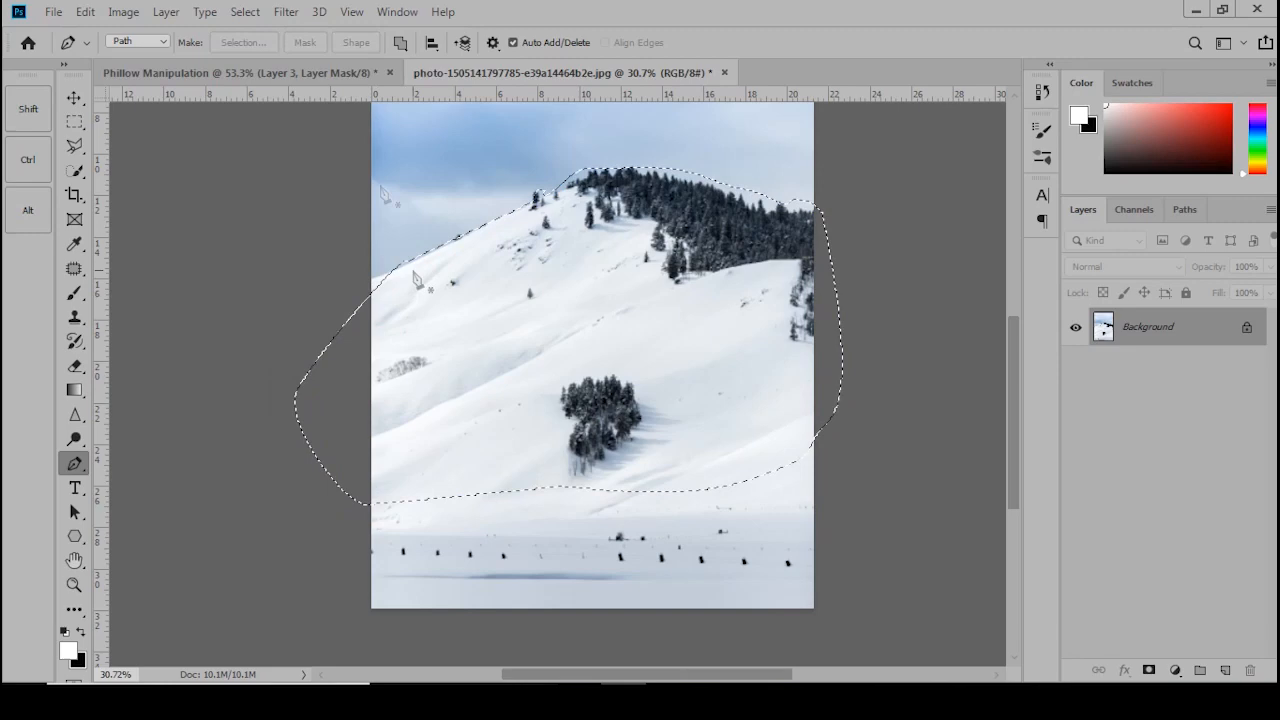
# - Move the selected hill into the Phillow Manipulation document, placing it over the pillow as a new layer above Layer 3
pyautogui.click(76, 96)
pyautogui.moveTo(590, 350); pyautogui.dragTo(477, 261)
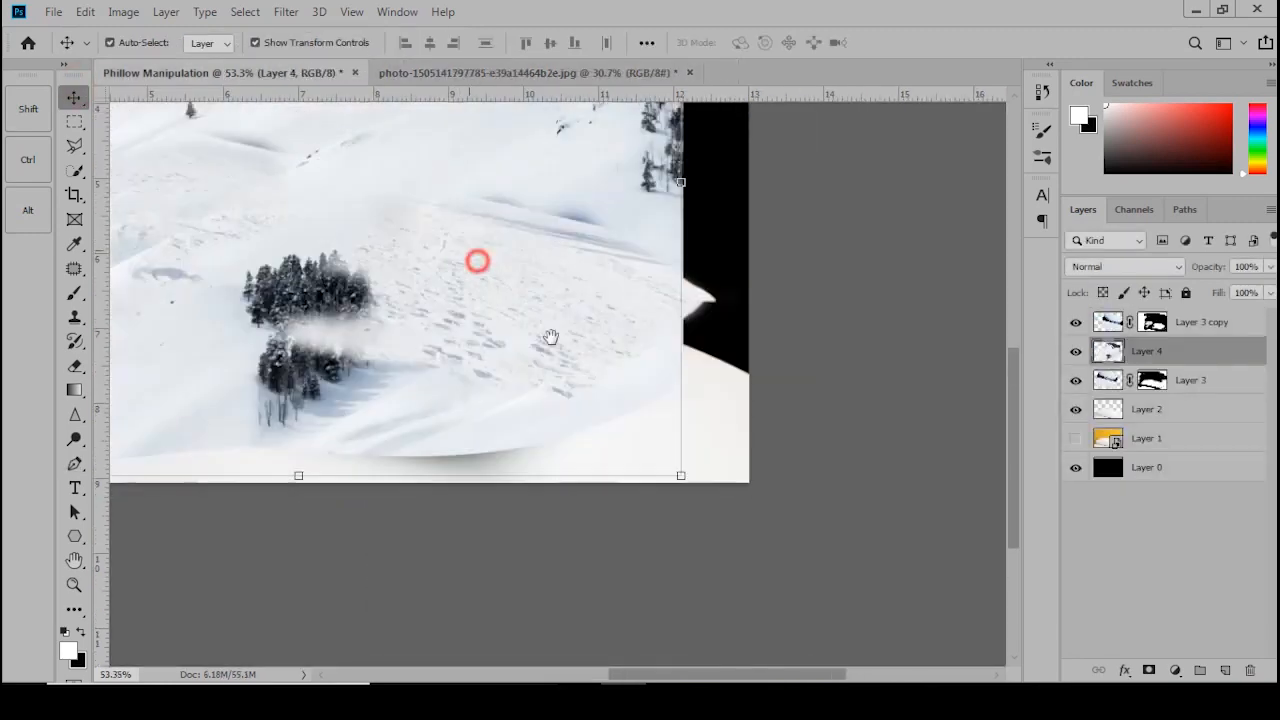
pyautogui.hotkey('ctrl', '0')
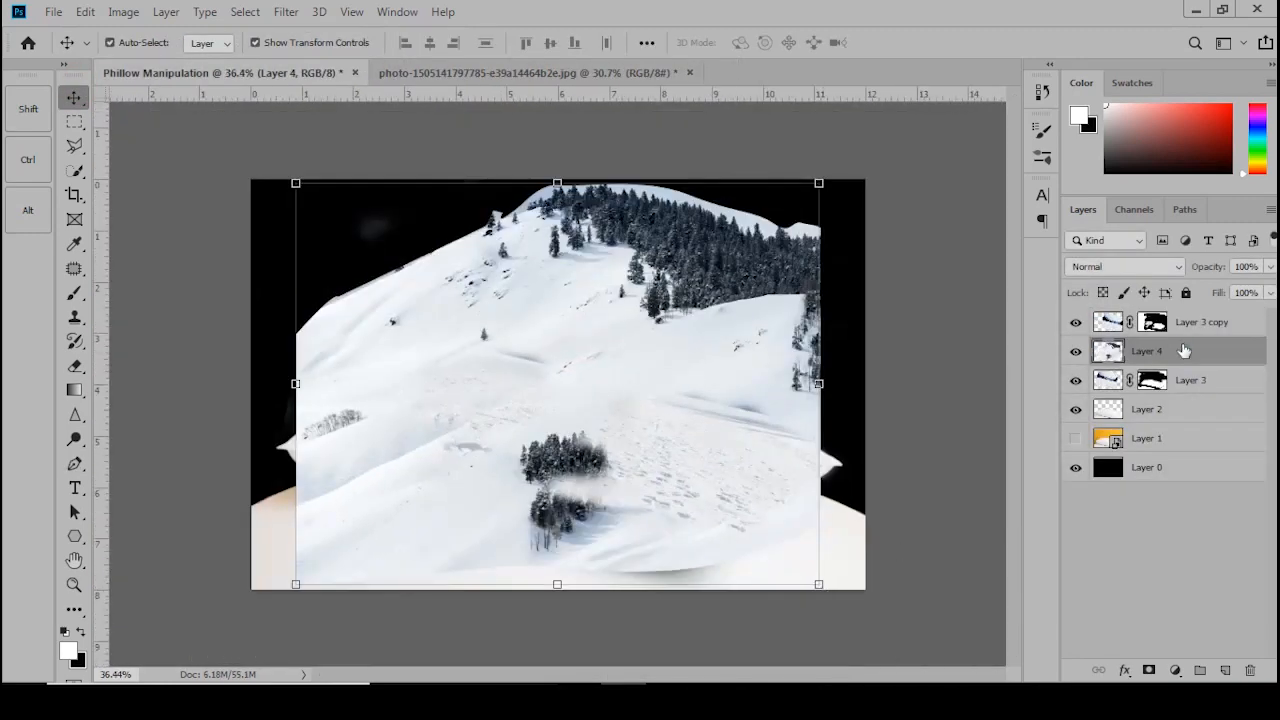
# - Convert the hill layer, Layer 4, into a smart object
pyautogui.rightClick(1184, 351)
pyautogui.click(986, 360)
pyautogui.hotkey('ctrl', 'z')
pyautogui.rightClick(1174, 351)
pyautogui.click(1004, 259)
# - Scale the hill down to about 4.2 in wide, place it over the pillow's left crest and raise Layer 4 above Layer 3 copy
pyautogui.moveTo(817, 584); pyautogui.dragTo(622, 424)
pyautogui.scroll(5, 602, 396)
pyautogui.moveTo(618, 288); pyautogui.dragTo(497, 391)
pyautogui.press('Return')
pyautogui.hotkey('ctrl', ']')
pyautogui.scroll(3, 497, 398)
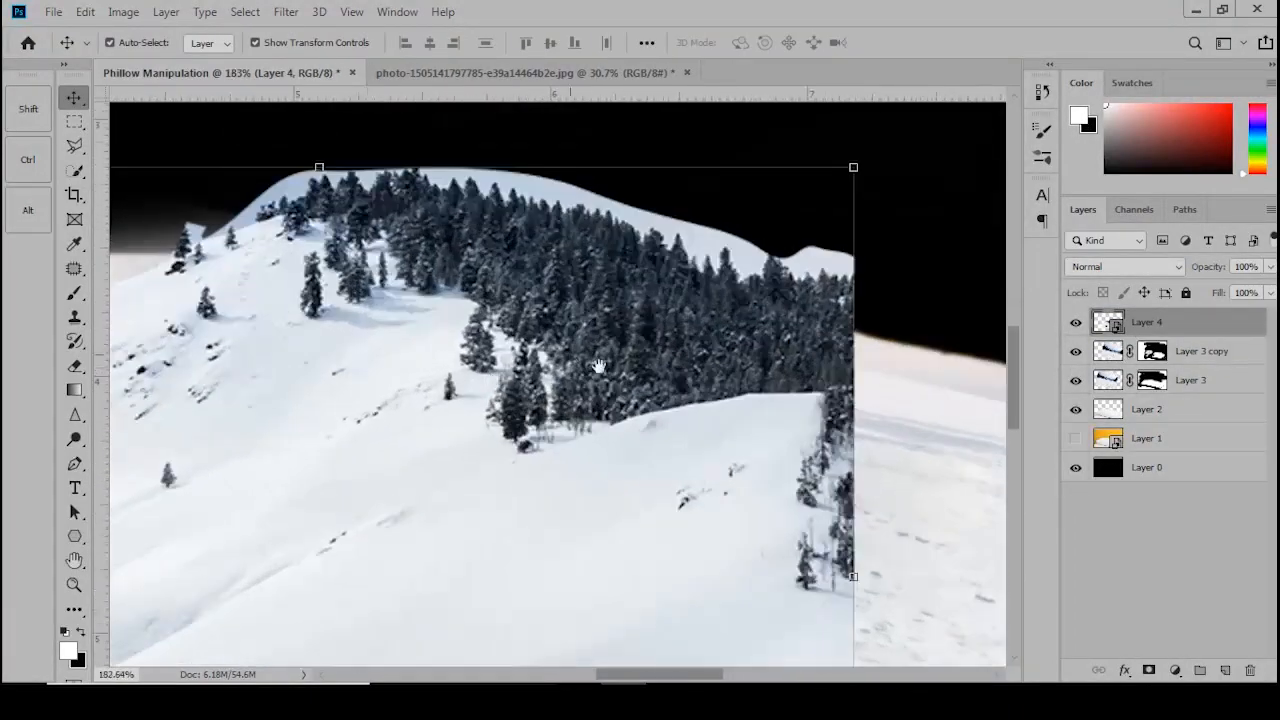
pyautogui.moveTo(479, 286); pyautogui.dragTo(555, 373)
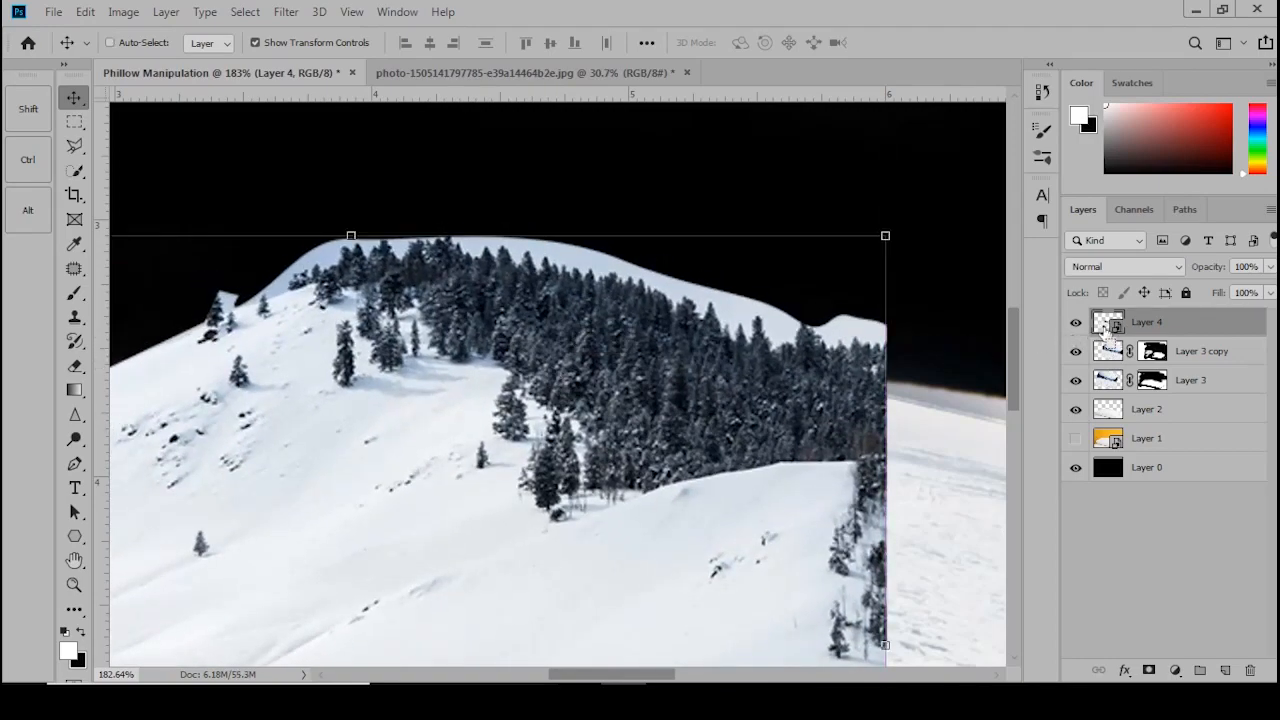
# - Mask Layer 4 to its own outline, and refine the mask edge along the treetop skyline with an 80 px Refine Edge Brush
pyautogui.keyDown('ctrl'); pyautogui.click(1106, 324); pyautogui.keyUp('ctrl')
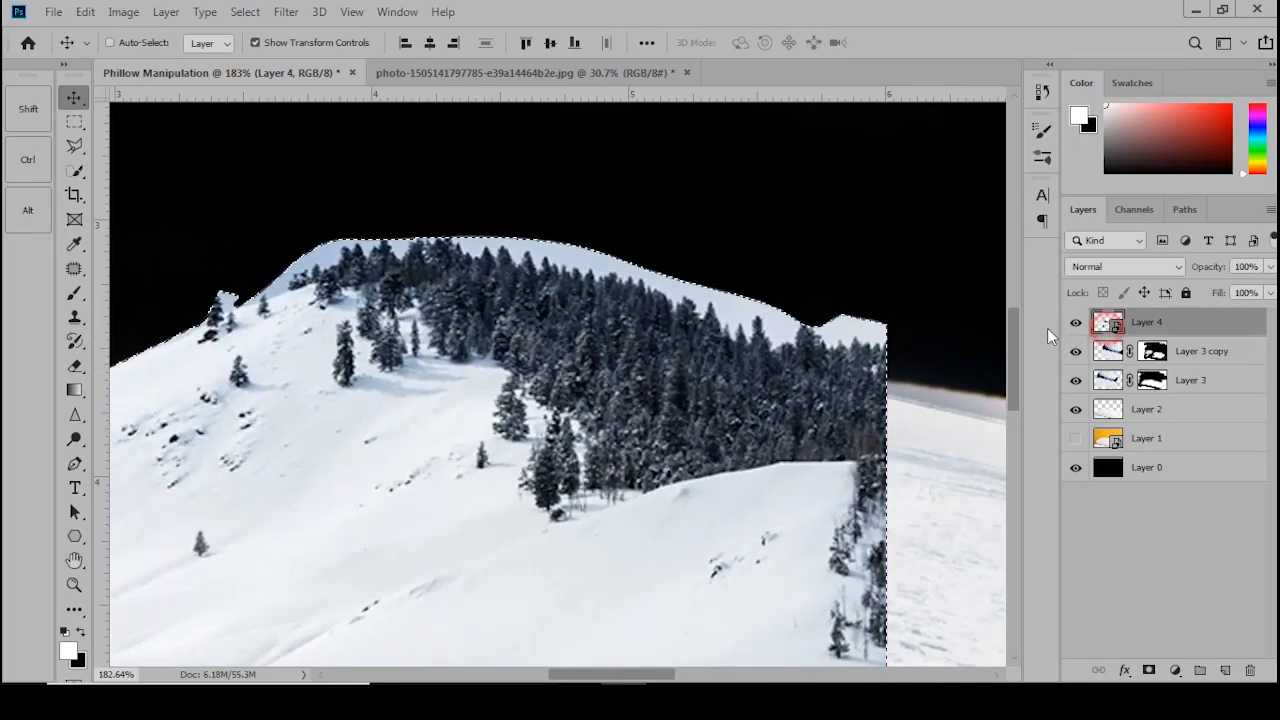
pyautogui.click(1151, 670)
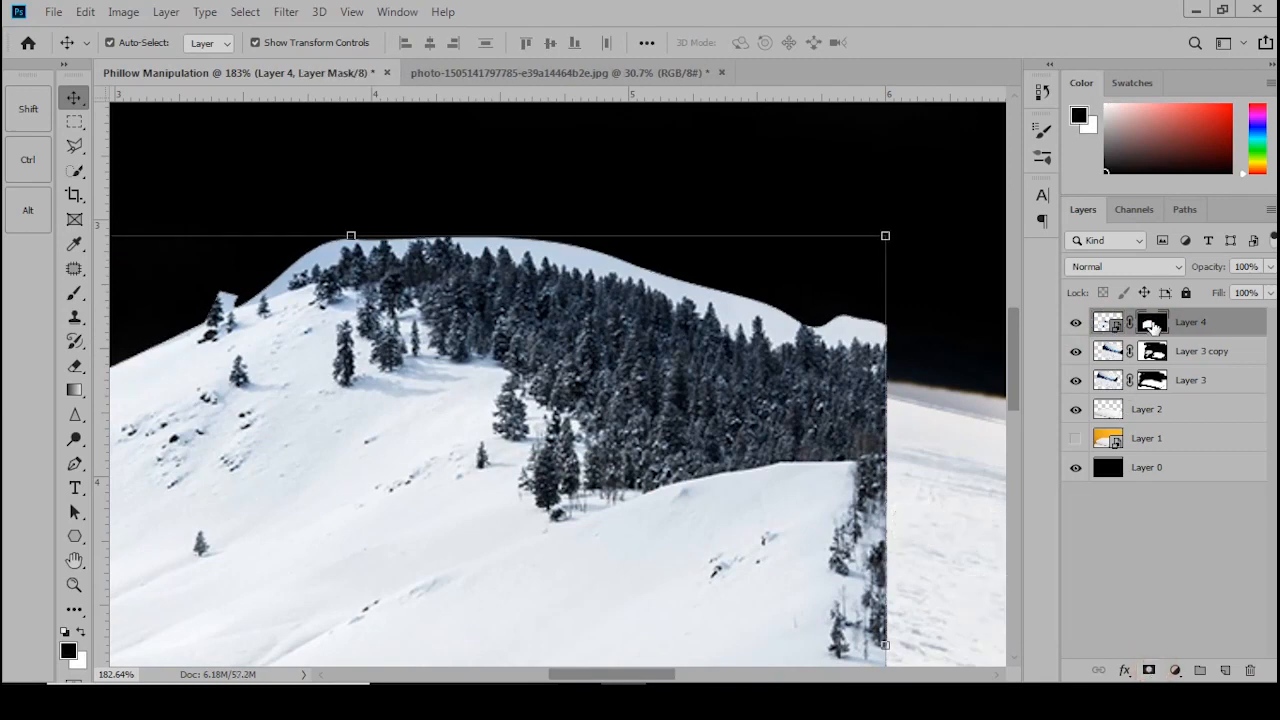
pyautogui.doubleClick(1151, 324)
pyautogui.moveTo(740, 272)
pyautogui.mouseDown()
pyautogui.moveTo(768, 300)
pyautogui.moveTo(814, 297)
pyautogui.moveTo(823, 314)
pyautogui.moveTo(417, 177)
pyautogui.moveTo(460, 211)
pyautogui.moveTo(306, 203)
pyautogui.moveTo(151, 271)
pyautogui.moveTo(323, 223)
pyautogui.moveTo(362, 261)
pyautogui.mouseUp()
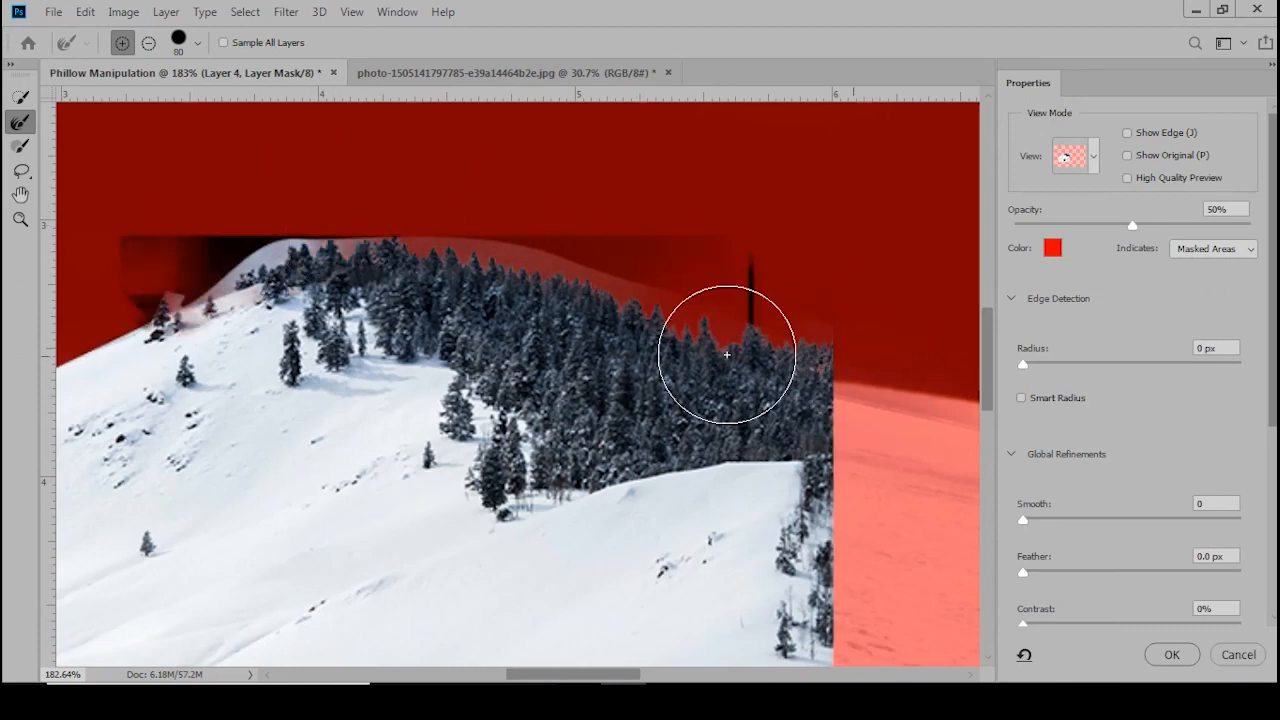
pyautogui.moveTo(520, 326); pyautogui.dragTo(825, 346)
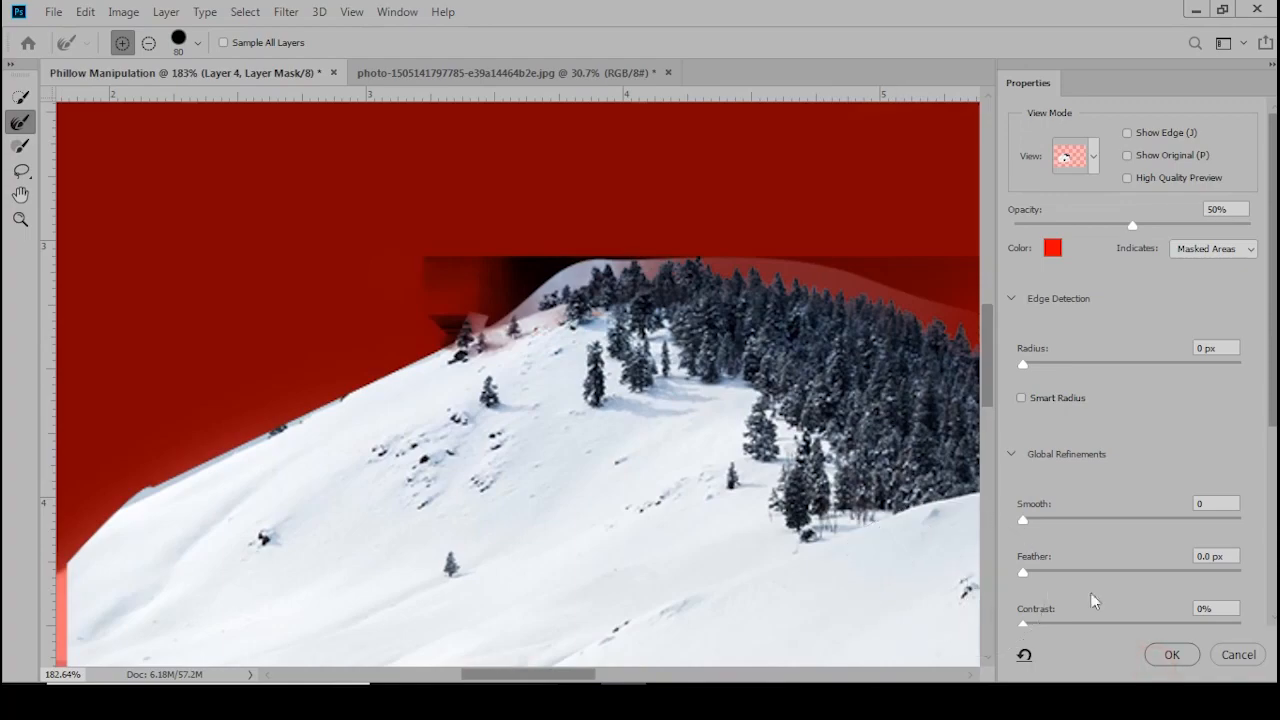
pyautogui.click(1195, 655)
# - Paint black on Layer 4's mask with a soft 125 px brush to blend the hill's lower slopes and side edges into the pillow snow
pyautogui.scroll(-4, 598, 434)
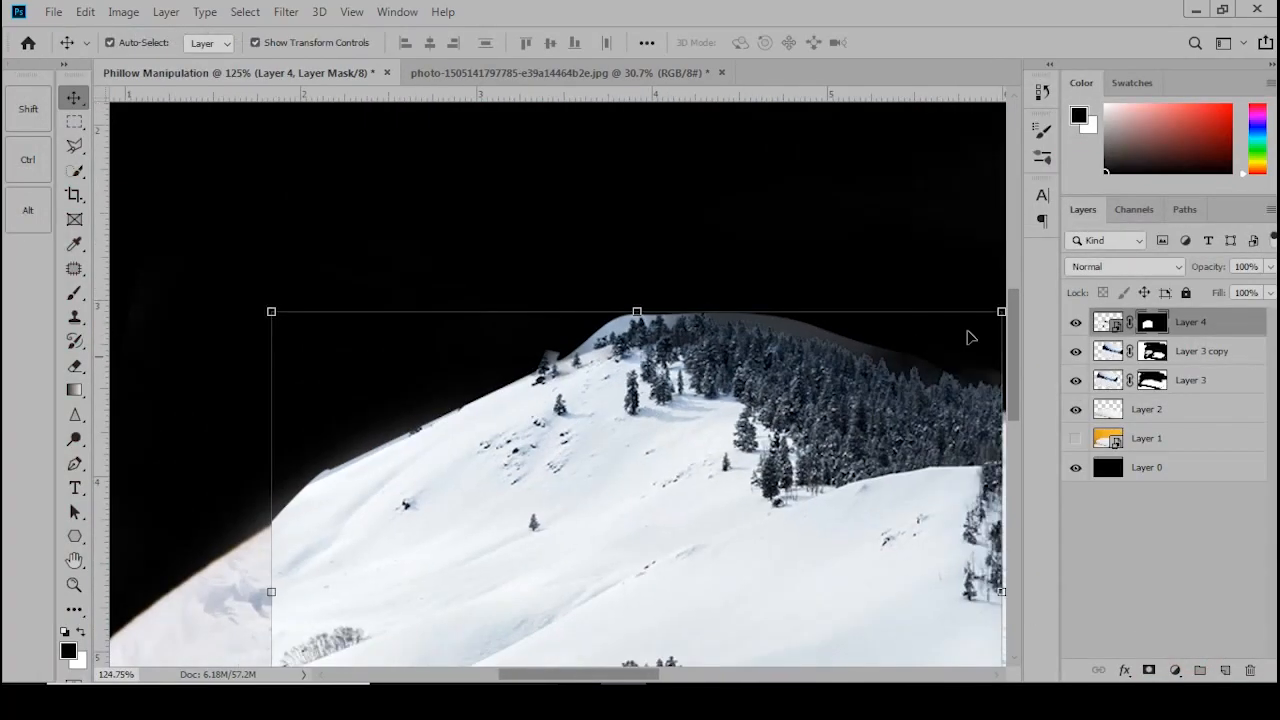
pyautogui.scroll(3, 969, 334)
pyautogui.moveTo(658, 432); pyautogui.dragTo(464, 410)
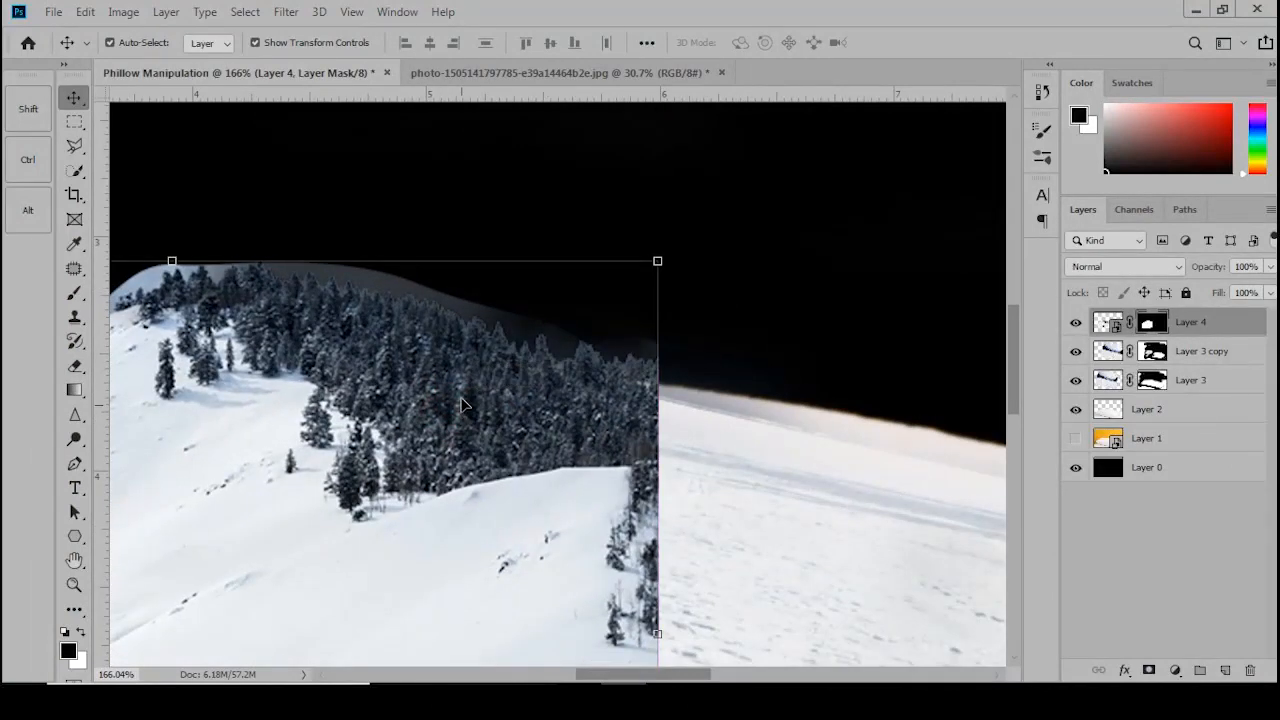
pyautogui.scroll(-6, 470, 412)
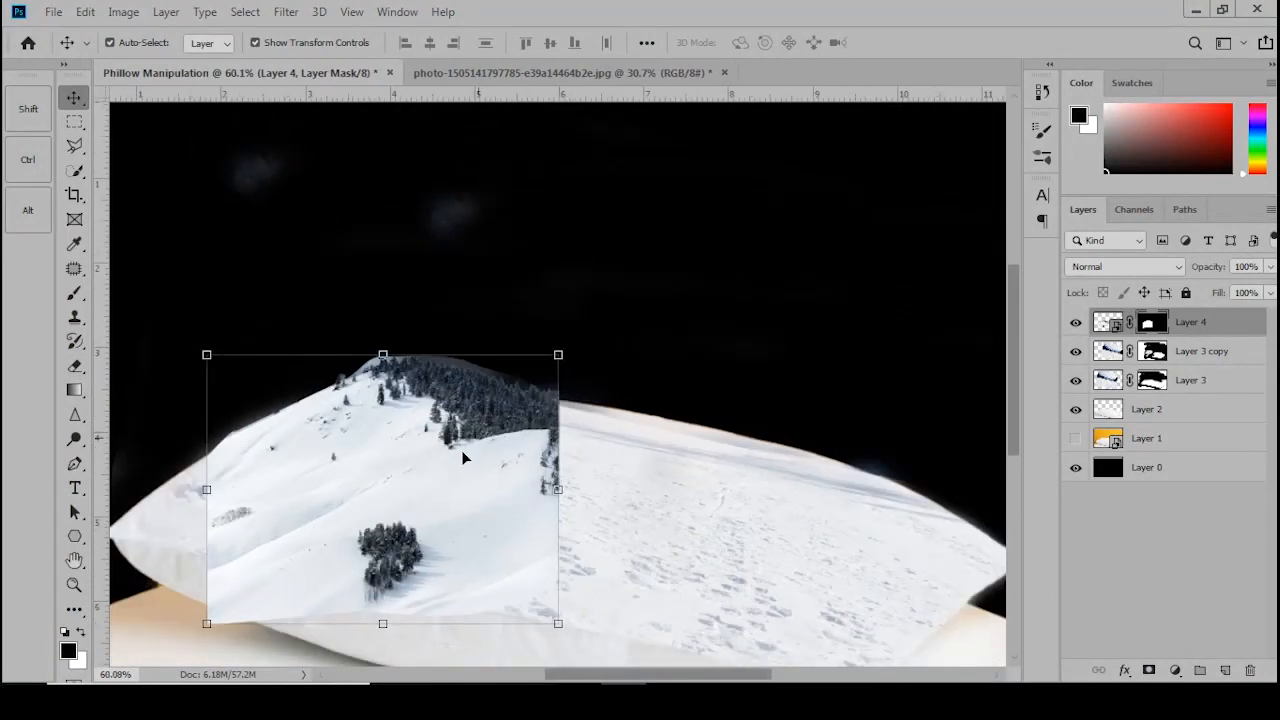
pyautogui.press('b')
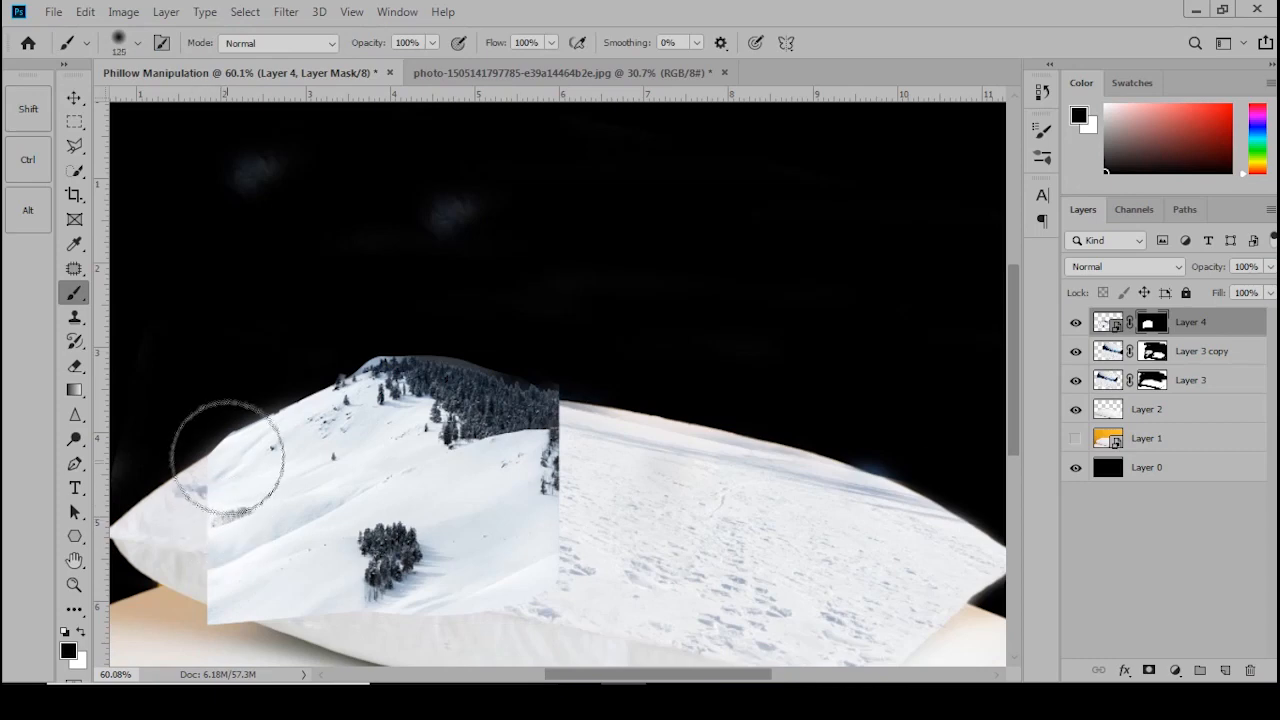
pyautogui.moveTo(228, 457)
pyautogui.mouseDown()
pyautogui.moveTo(284, 473)
pyautogui.moveTo(283, 500)
pyautogui.moveTo(218, 517)
pyautogui.moveTo(224, 578)
pyautogui.moveTo(274, 624)
pyautogui.moveTo(289, 611)
pyautogui.moveTo(130, 600)
pyautogui.mouseUp()
pyautogui.moveTo(311, 550)
pyautogui.mouseDown()
pyautogui.moveTo(398, 555)
pyautogui.moveTo(433, 573)
pyautogui.moveTo(451, 564)
pyautogui.moveTo(320, 514)
pyautogui.moveTo(406, 524)
pyautogui.moveTo(402, 510)
pyautogui.moveTo(520, 506)
pyautogui.moveTo(414, 500)
pyautogui.moveTo(394, 459)
pyautogui.moveTo(439, 506)
pyautogui.moveTo(544, 491)
pyautogui.moveTo(564, 457)
pyautogui.moveTo(578, 471)
pyautogui.moveTo(553, 519)
pyautogui.mouseUp()
pyautogui.moveTo(396, 590); pyautogui.dragTo(352, 588)
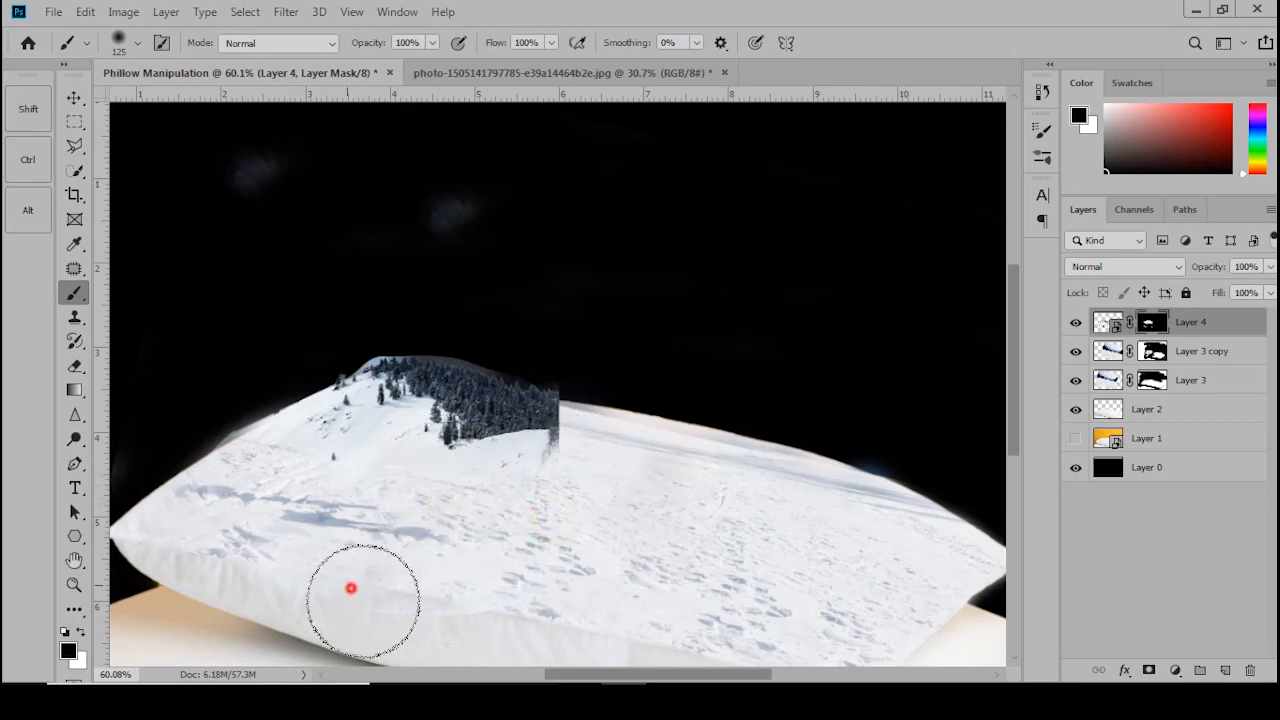
pyautogui.moveTo(606, 577); pyautogui.dragTo(547, 599)
pyautogui.moveTo(349, 530)
pyautogui.mouseDown()
pyautogui.moveTo(363, 457)
pyautogui.moveTo(334, 437)
pyautogui.moveTo(383, 460)
pyautogui.moveTo(491, 457)
pyautogui.moveTo(457, 452)
pyautogui.mouseUp()
# - Try to mask out the grey sky fringe above the treetops with the brush reduced to 25 px
pyautogui.scroll(6, 343, 343)
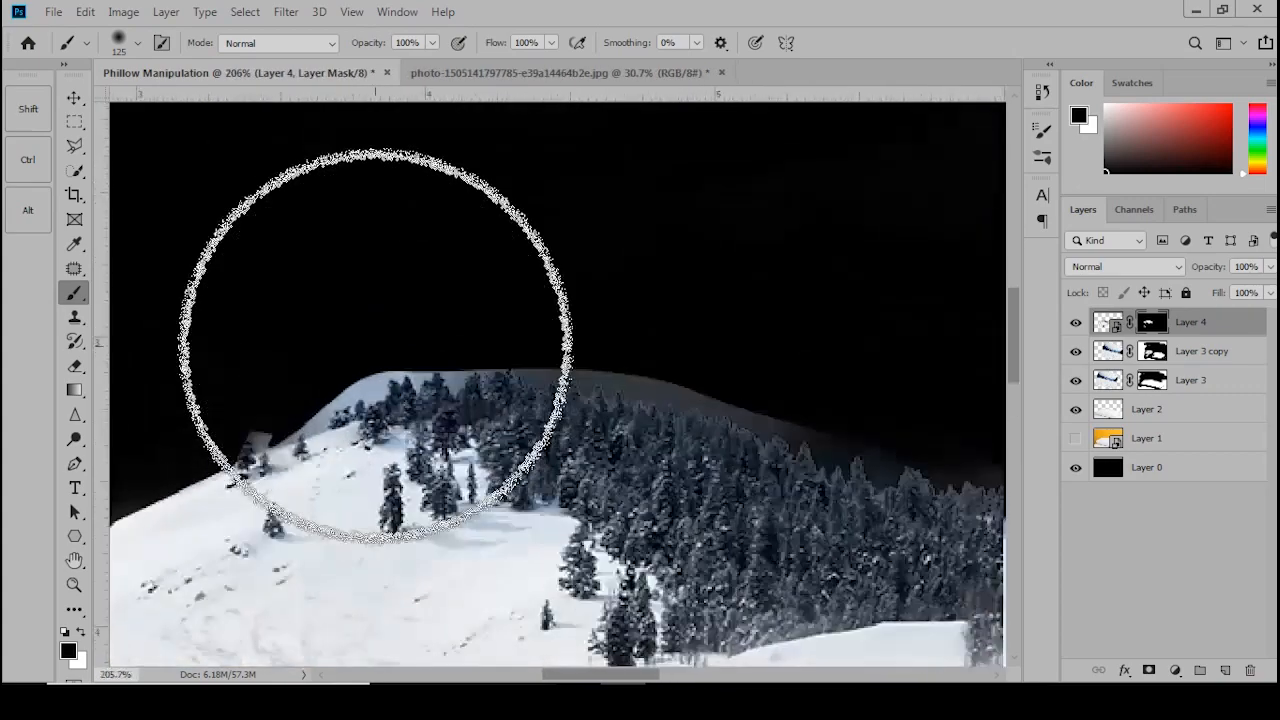
pyautogui.press('[')
pyautogui.scroll(2, 403, 300)
pyautogui.press('[')
pyautogui.press('[')
pyautogui.press('[')
pyautogui.press('[')
pyautogui.press('[')
pyautogui.press('[')
pyautogui.press('[')
pyautogui.press('[')
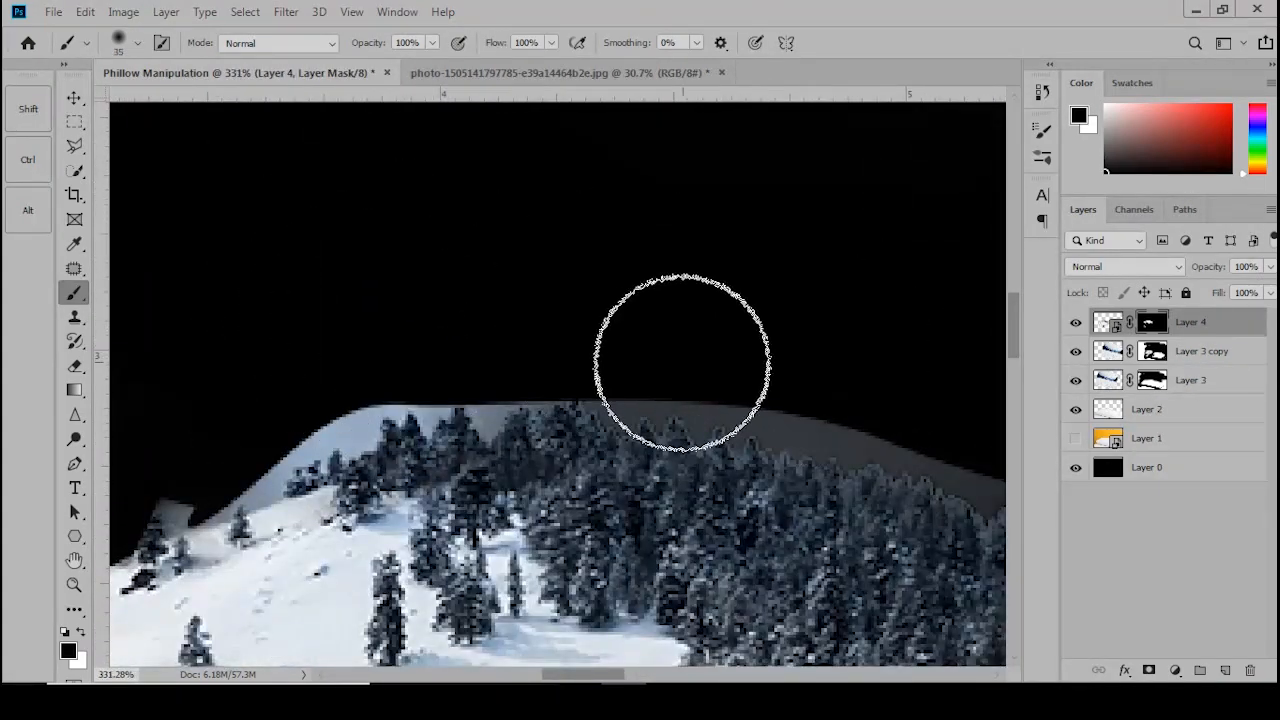
pyautogui.moveTo(591, 357)
pyautogui.mouseDown()
pyautogui.moveTo(774, 430)
pyautogui.moveTo(851, 416)
pyautogui.moveTo(886, 450)
pyautogui.moveTo(931, 448)
pyautogui.moveTo(971, 460)
pyautogui.mouseUp()
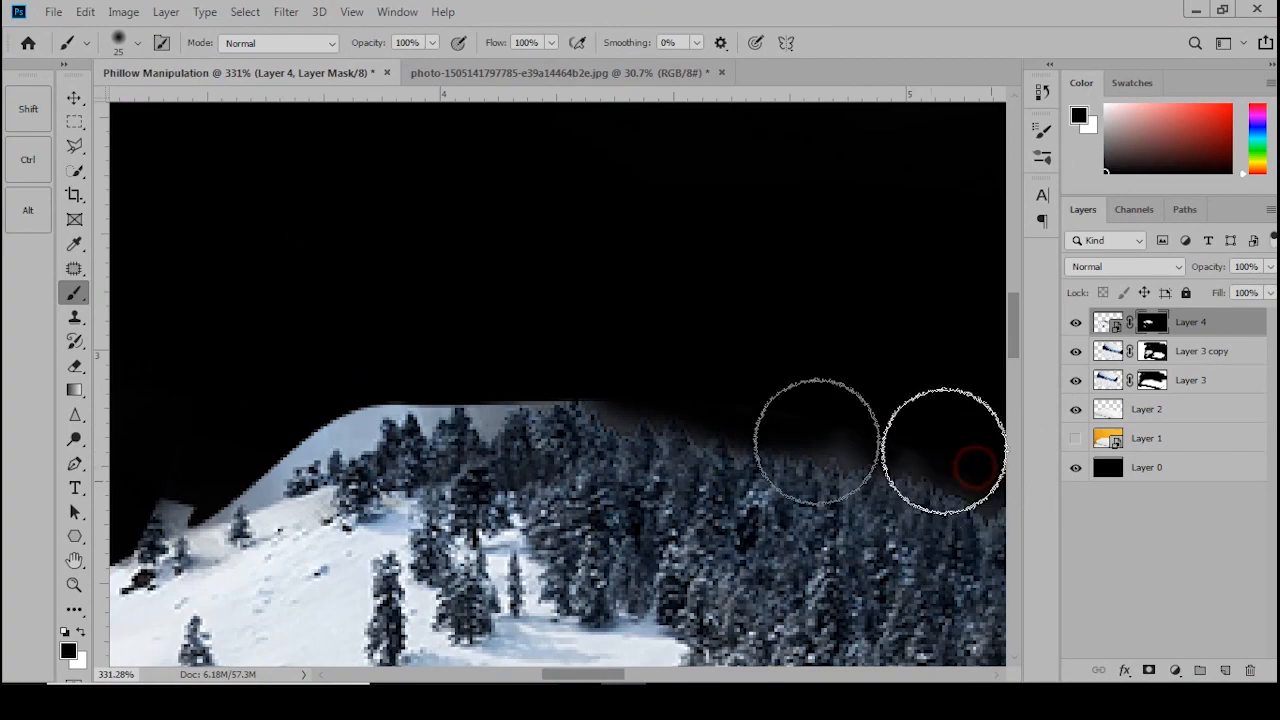
pyautogui.scroll(-1, 557, 413)
pyautogui.scroll(-1, 557, 413)
# - Reduce the brush to 9 px and mask out the grey sky fringe above the treetops just right of the hill's peak
pyautogui.scroll(5, 576, 380)
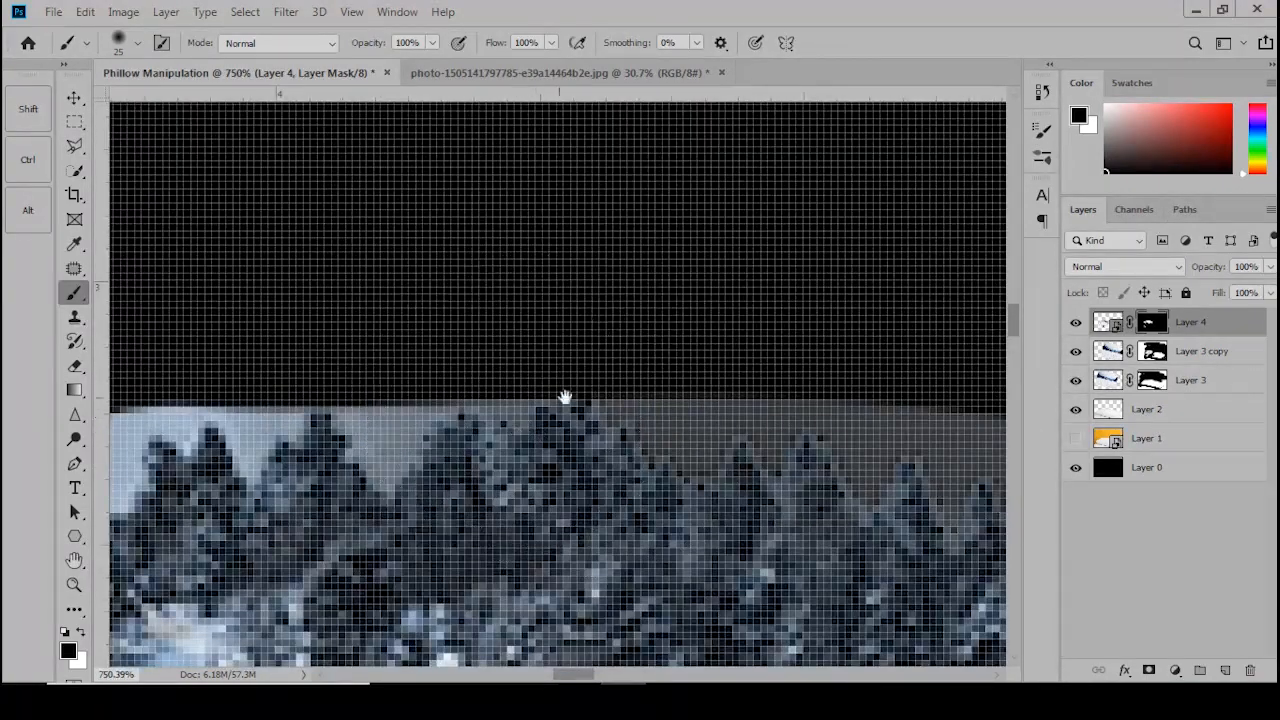
pyautogui.moveTo(566, 400); pyautogui.dragTo(449, 366)
pyautogui.press('[')
pyautogui.press('[')
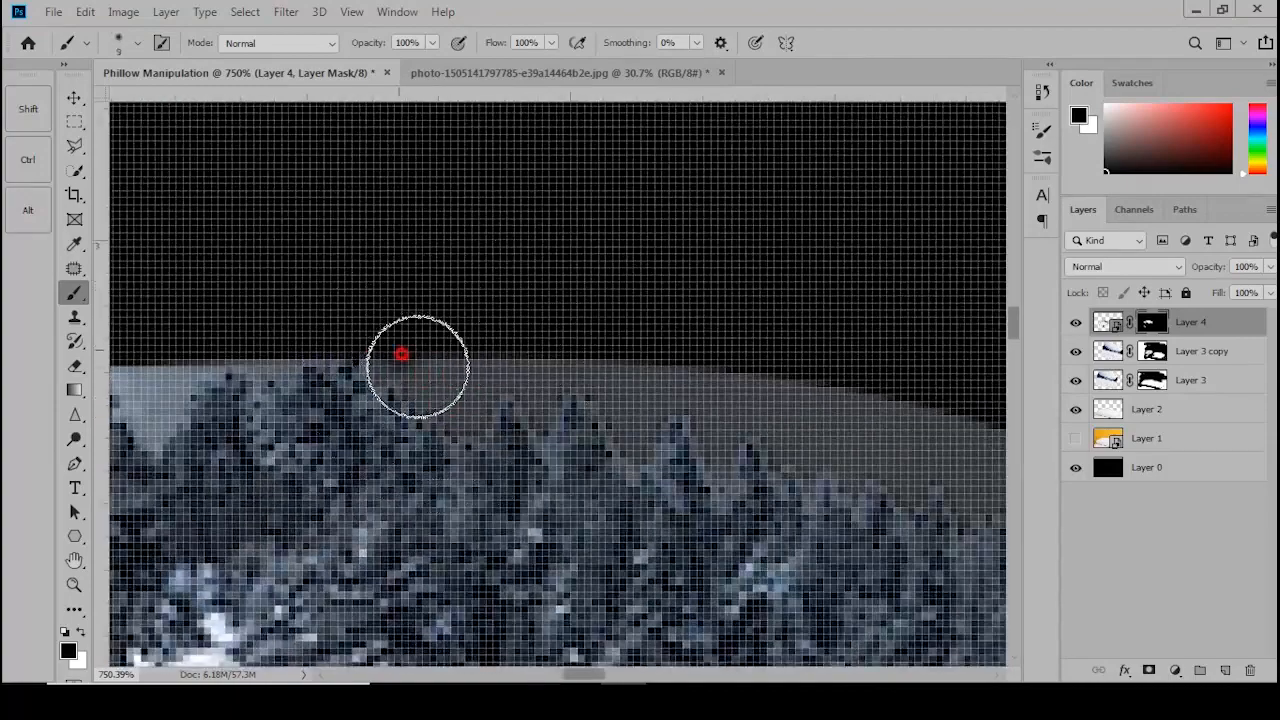
pyautogui.moveTo(467, 418)
pyautogui.mouseDown()
pyautogui.moveTo(486, 371)
pyautogui.moveTo(551, 400)
pyautogui.moveTo(605, 380)
pyautogui.mouseUp()
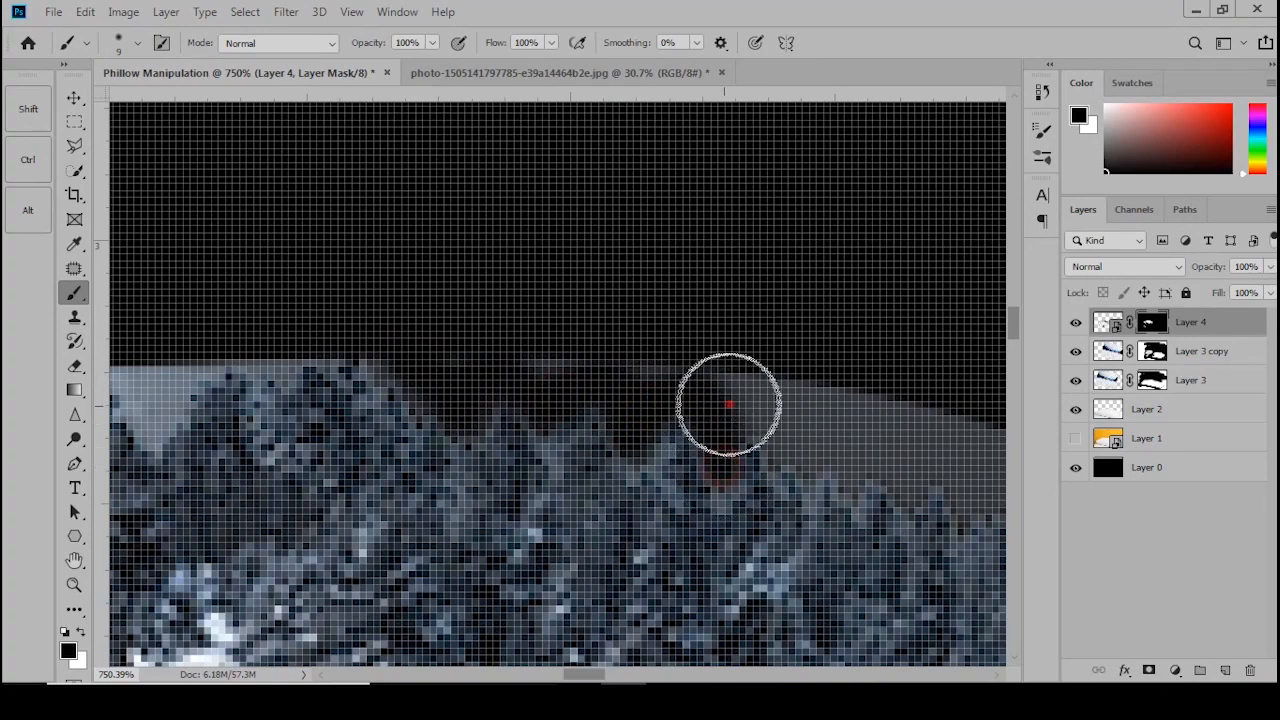
pyautogui.moveTo(829, 442); pyautogui.dragTo(887, 452)
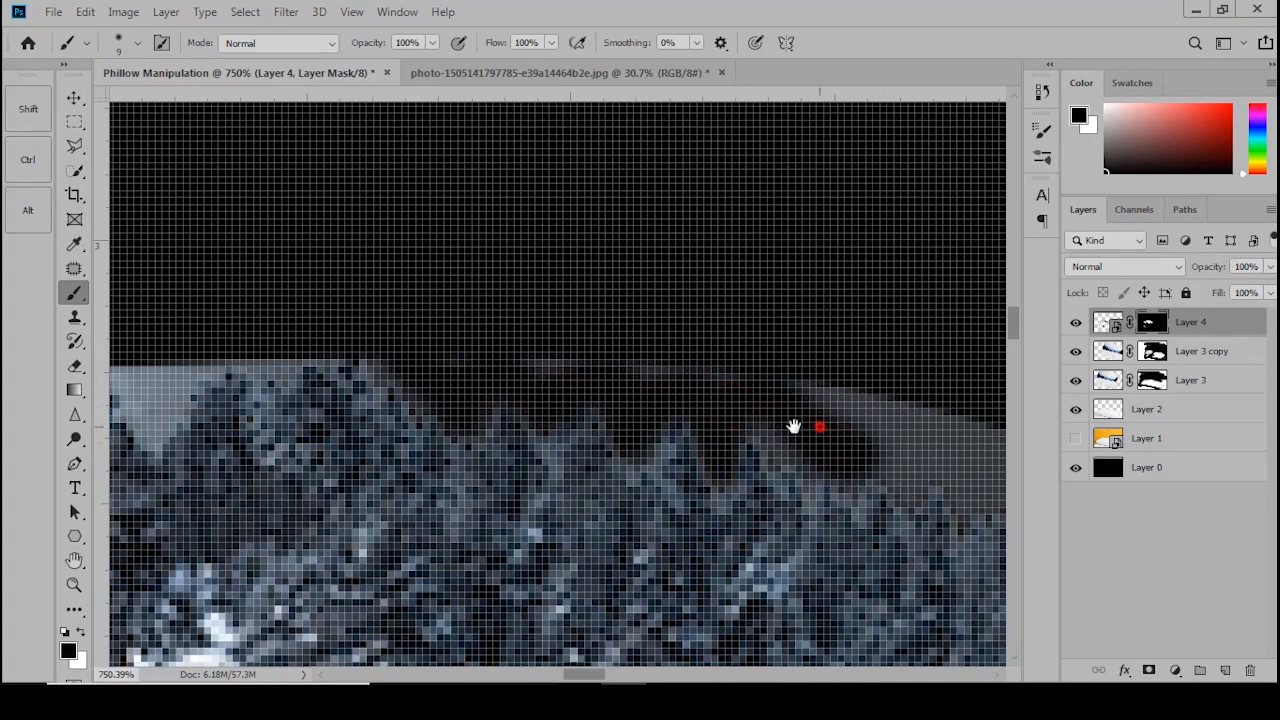
# - Continue masking out the sky fringe between the treetops along the middle of the descending tree line
pyautogui.moveTo(793, 427); pyautogui.dragTo(640, 375)
pyautogui.click(297, 315)
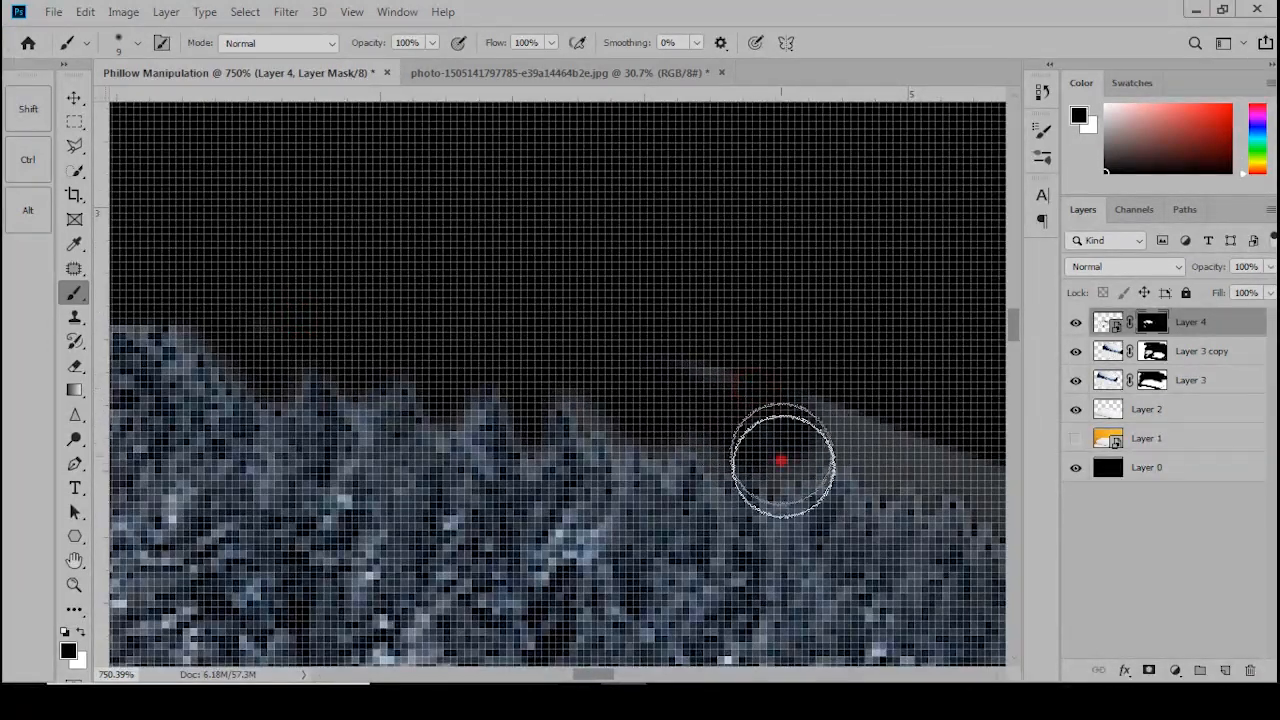
pyautogui.moveTo(685, 373)
pyautogui.mouseDown()
pyautogui.moveTo(643, 349)
pyautogui.moveTo(591, 351)
pyautogui.mouseUp()
pyautogui.click(858, 436)
pyautogui.click(604, 375)
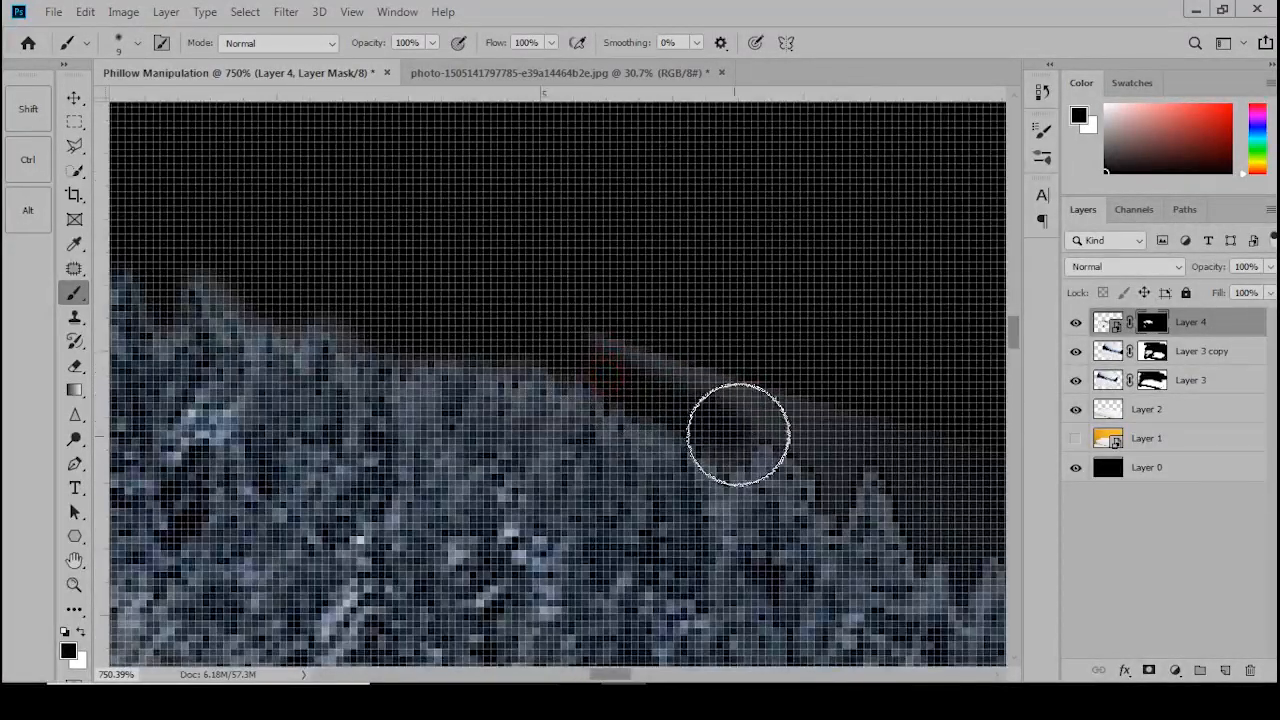
pyautogui.click(720, 402)
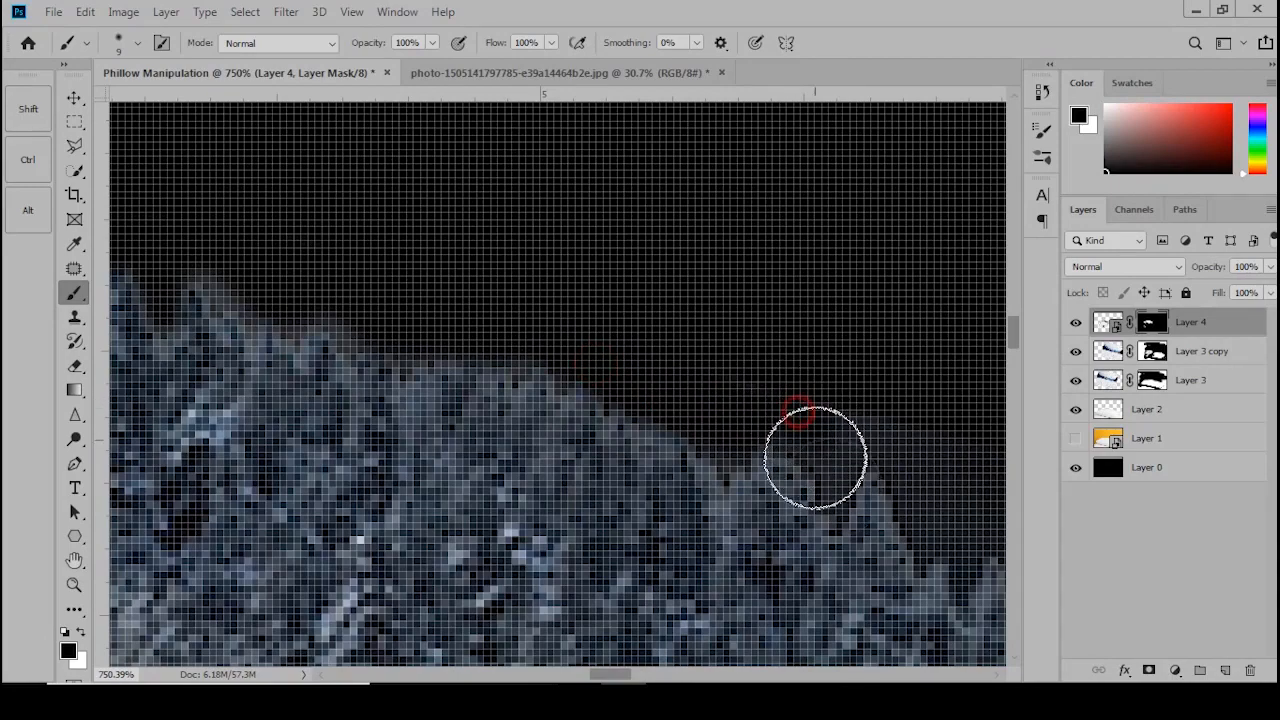
# - Mask out the remaining sky haze around the pointed treetops at the lower end of the tree line
pyautogui.moveTo(833, 455); pyautogui.dragTo(588, 337)
pyautogui.click(477, 271)
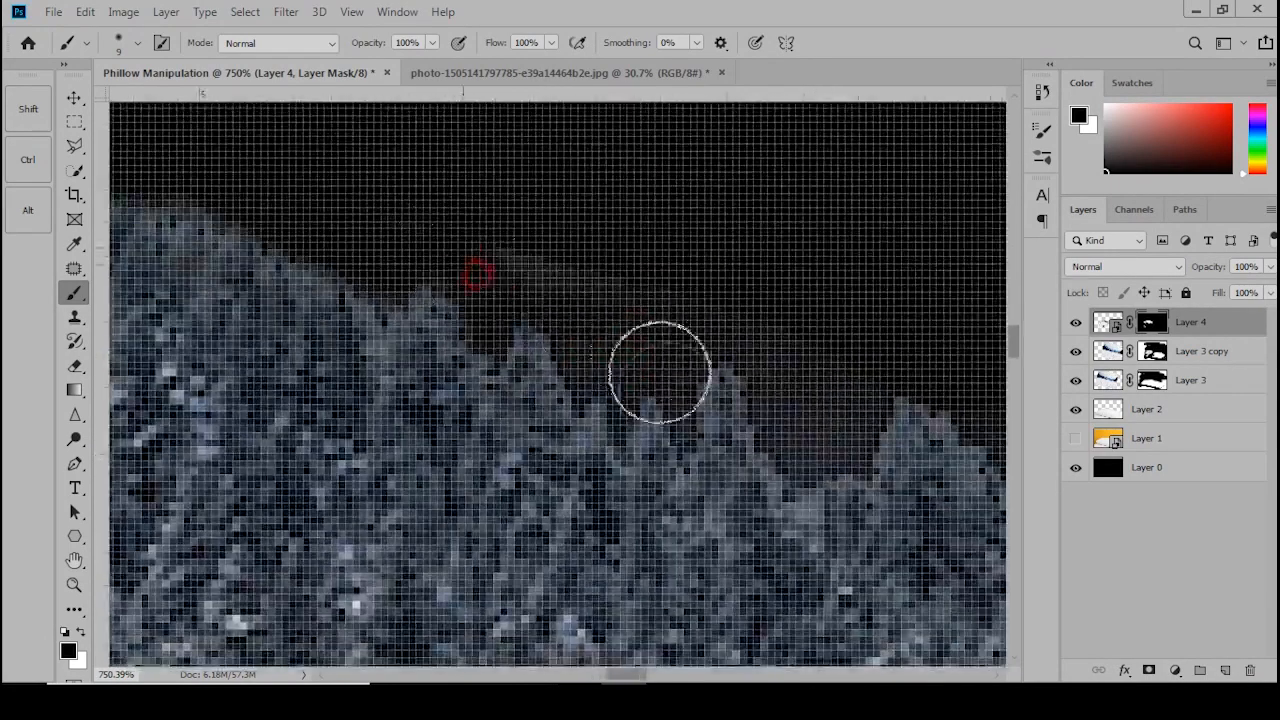
pyautogui.click(591, 314)
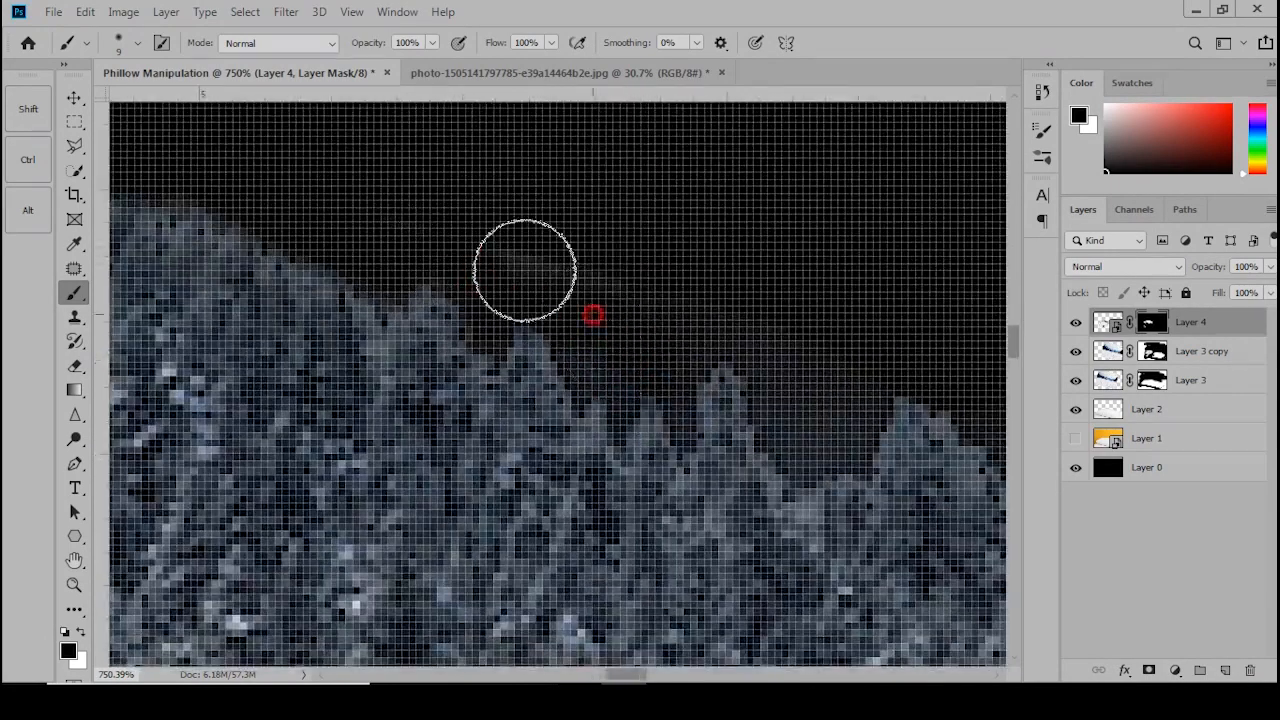
pyautogui.click(736, 320)
pyautogui.click(817, 433)
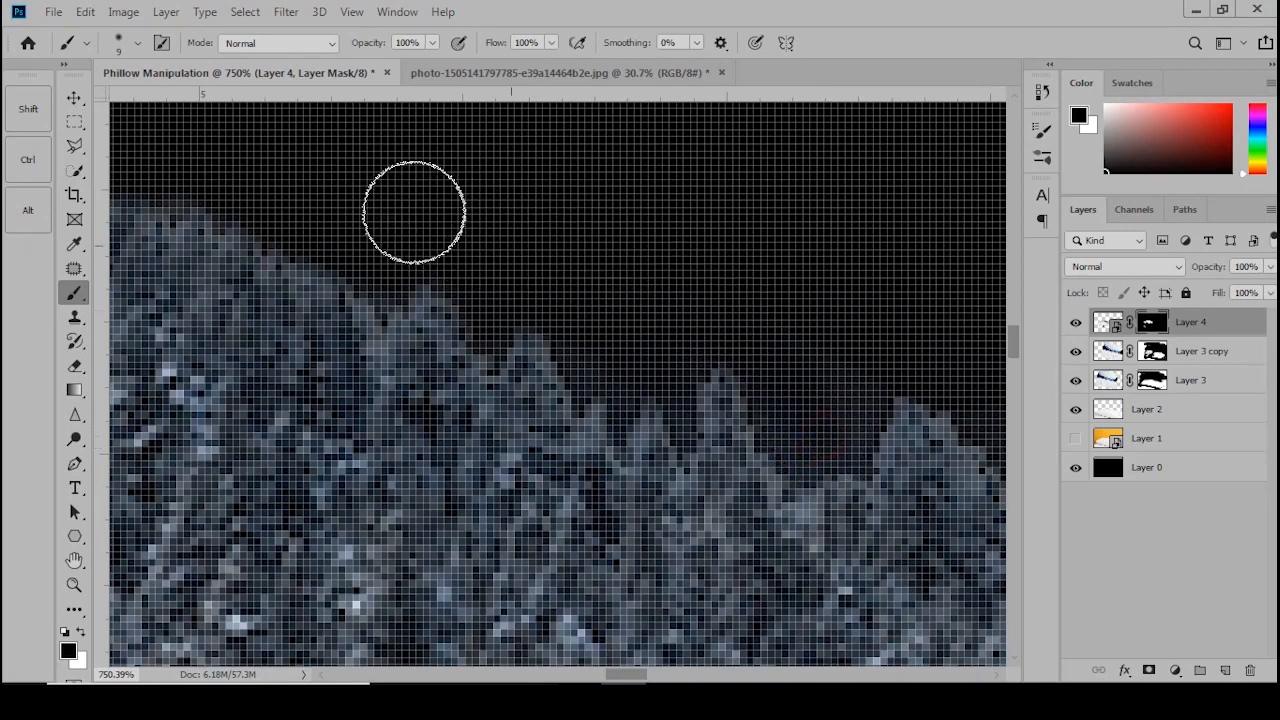
# - Mask out the leftover sky above the snowy slope and trees on the left side of the hill's peak
pyautogui.scroll(-3, 497, 358)
pyautogui.scroll(-1, 497, 358)
pyautogui.moveTo(523, 437); pyautogui.dragTo(606, 475)
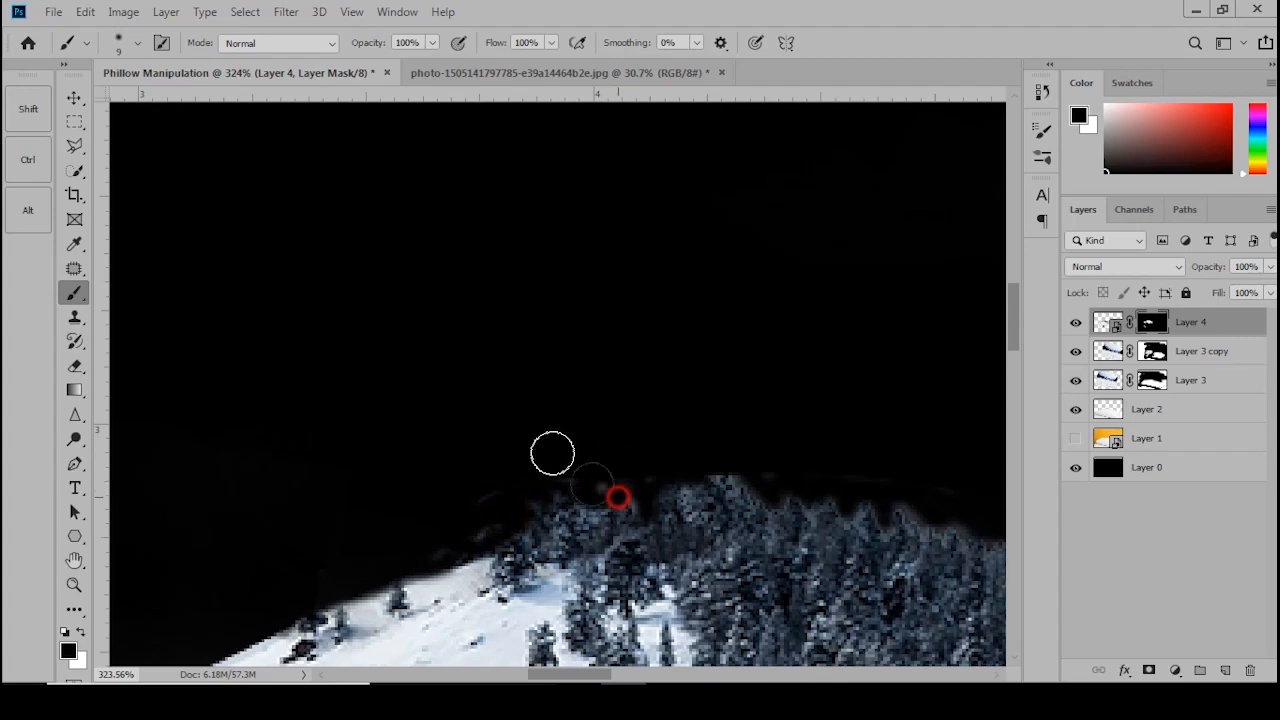
pyautogui.scroll(-10, 457, 471)
pyautogui.scroll(2, 294, 626)
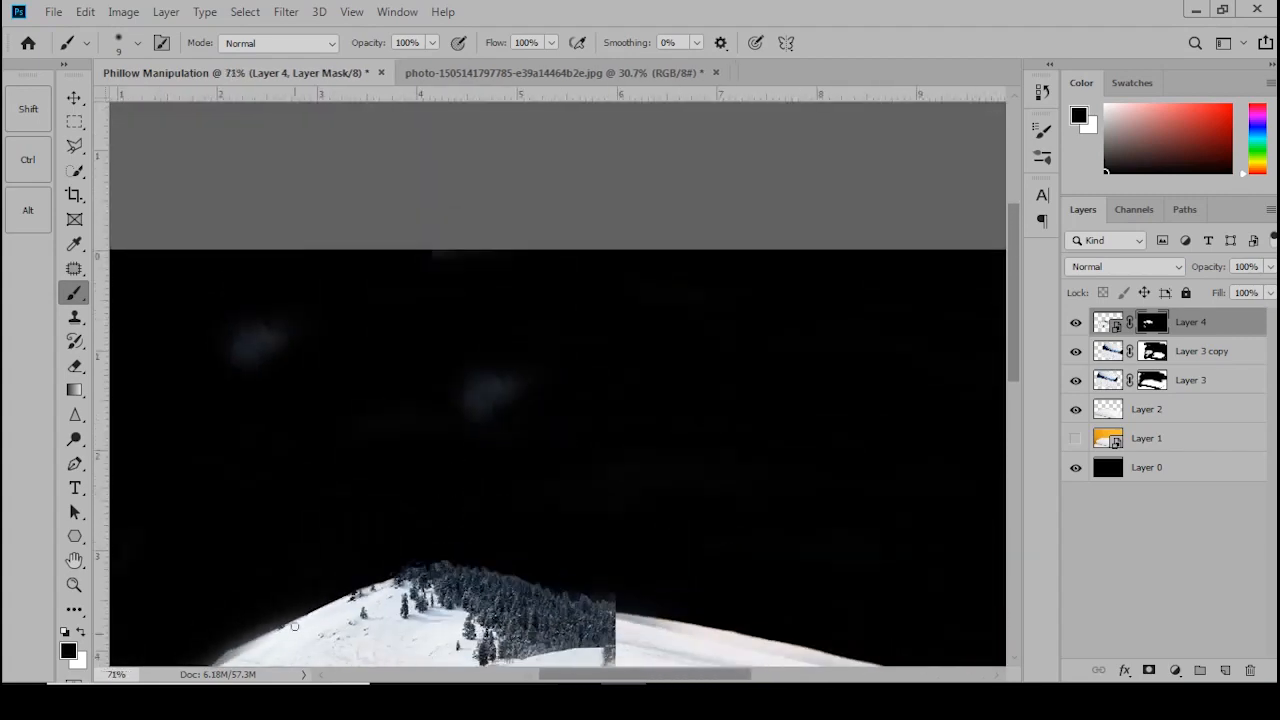
# - Enlarge the mask brush to 100 px
pyautogui.scroll(1, 418, 409)
pyautogui.press(']')
pyautogui.press(']')
pyautogui.press(']')
pyautogui.press(']')
pyautogui.press(']')
pyautogui.press(']')
pyautogui.press(']')
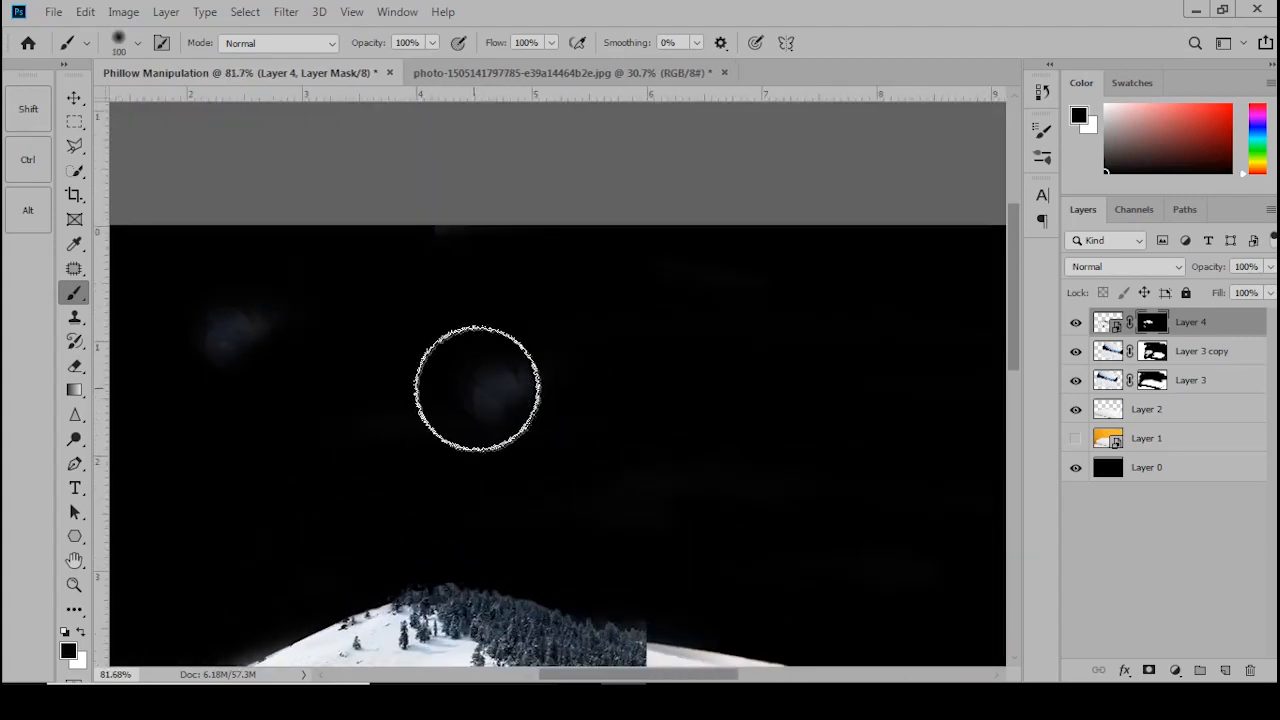
pyautogui.scroll(-4, 457, 387)
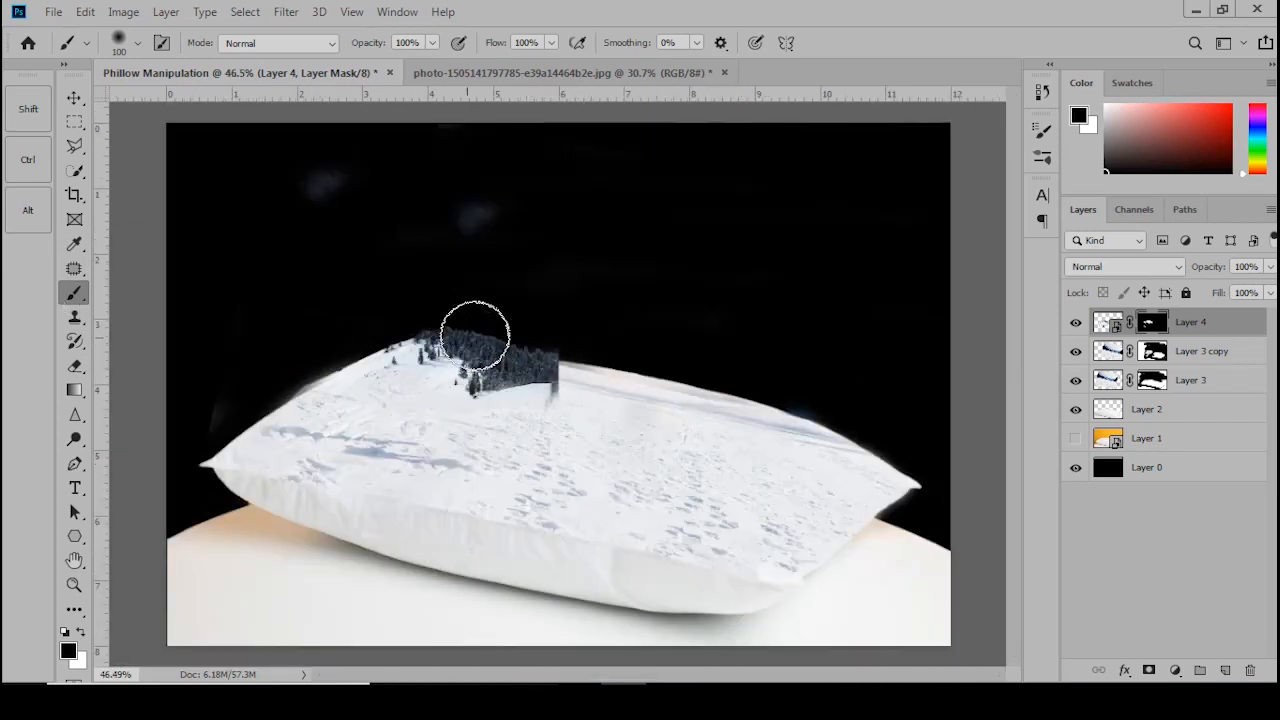
pyautogui.scroll(1, 504, 410)
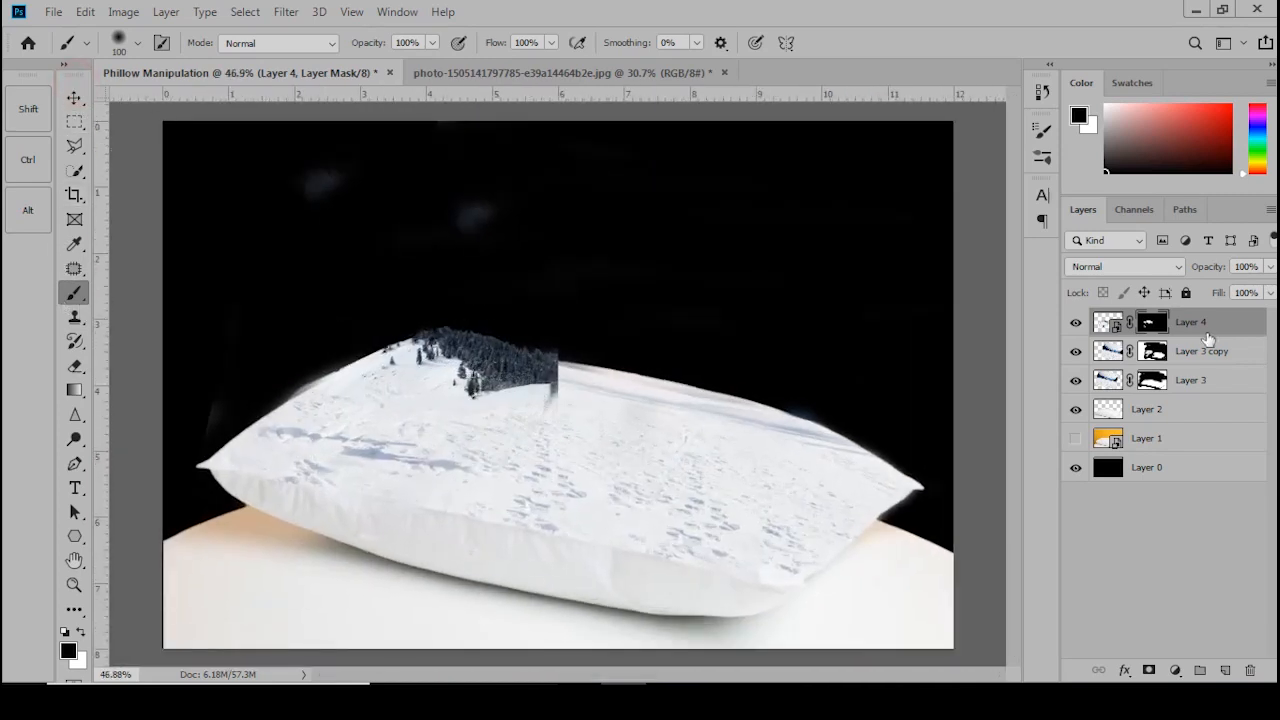
# - Duplicate Layer 4 together with its mask
pyautogui.press('x')
pyautogui.hotkey('ctrl', 'j')
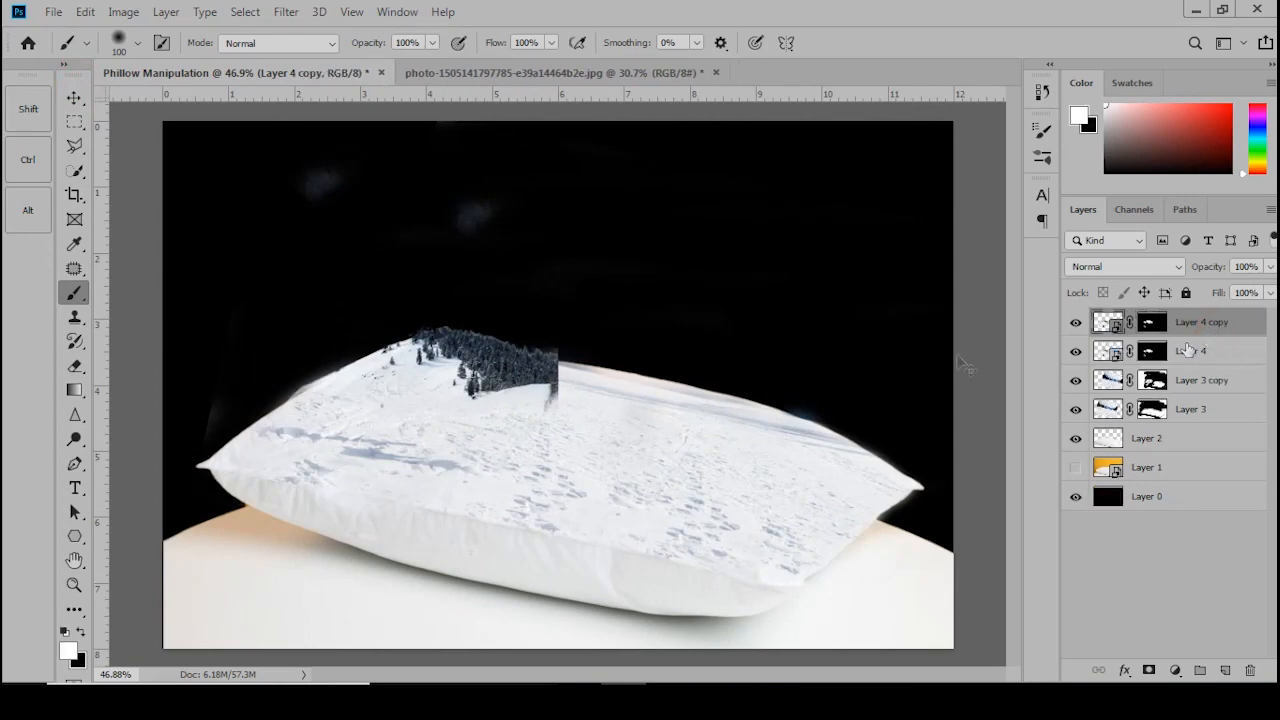
pyautogui.hotkey('ctrl', 't')
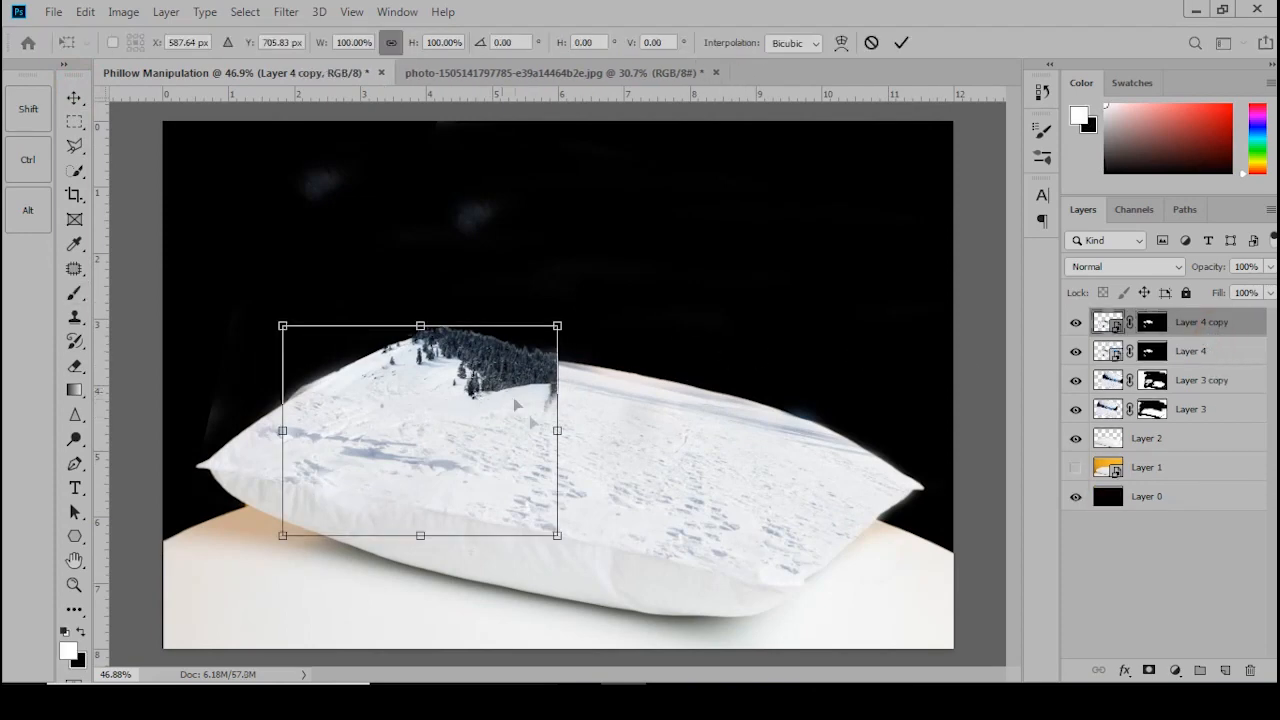
pyautogui.moveTo(550, 424); pyautogui.dragTo(550, 438)
pyautogui.hotkey('ctrl', 'z')
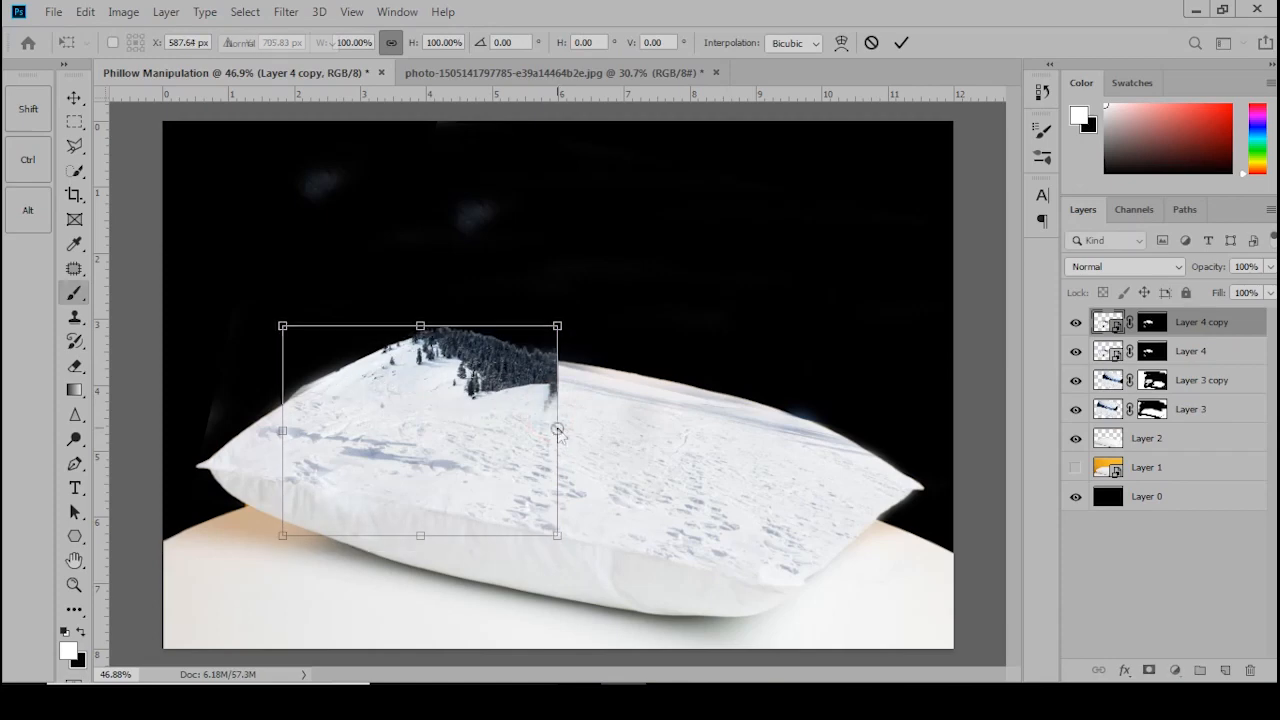
pyautogui.press('Escape')
# - Flip Layer 4 copy horizontally and move it 4 inches to the right, mirroring the wooded hill
pyautogui.hotkey('ctrl', 't')
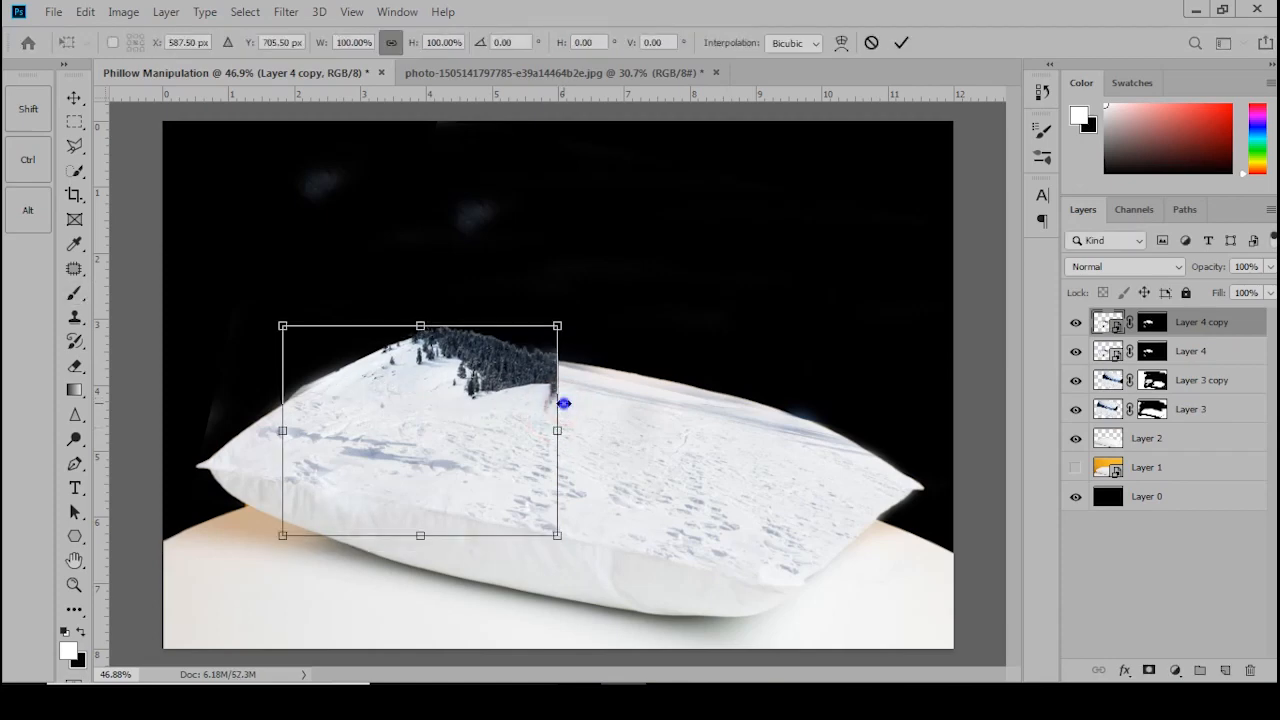
pyautogui.rightClick(564, 403)
pyautogui.click(602, 640)
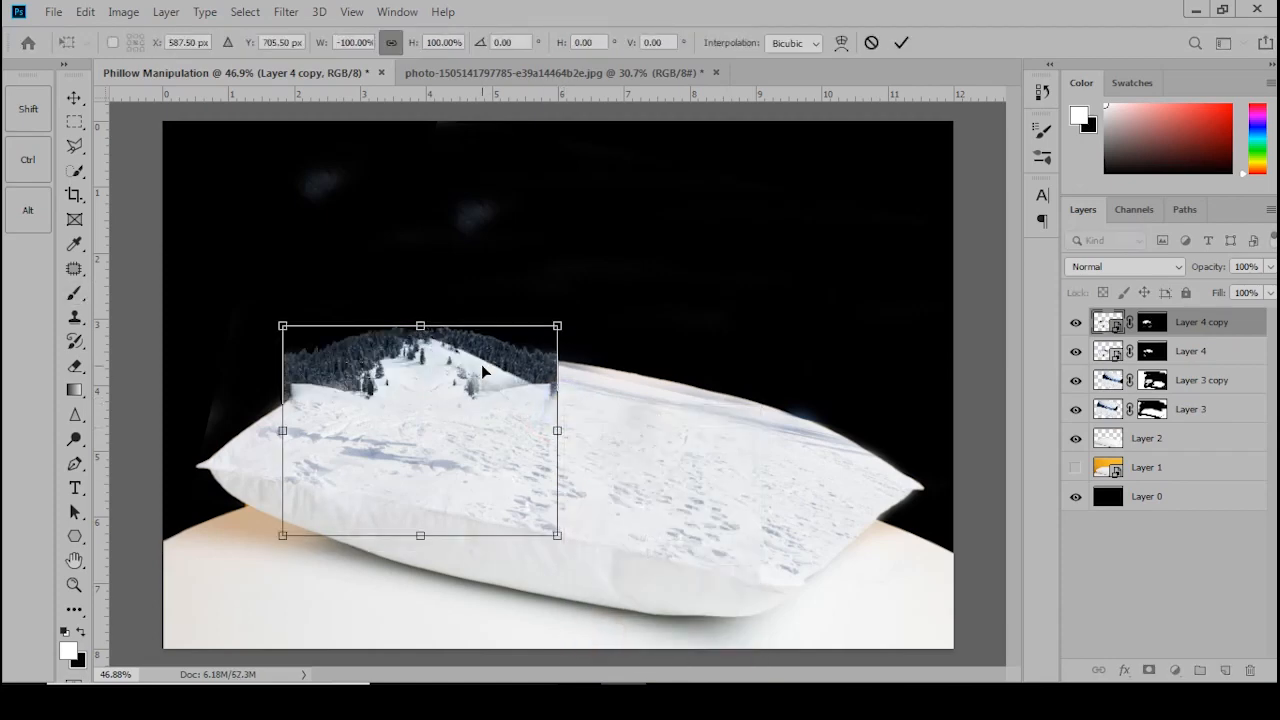
pyautogui.scroll(3, 483, 371)
pyautogui.moveTo(275, 330); pyautogui.dragTo(661, 330)
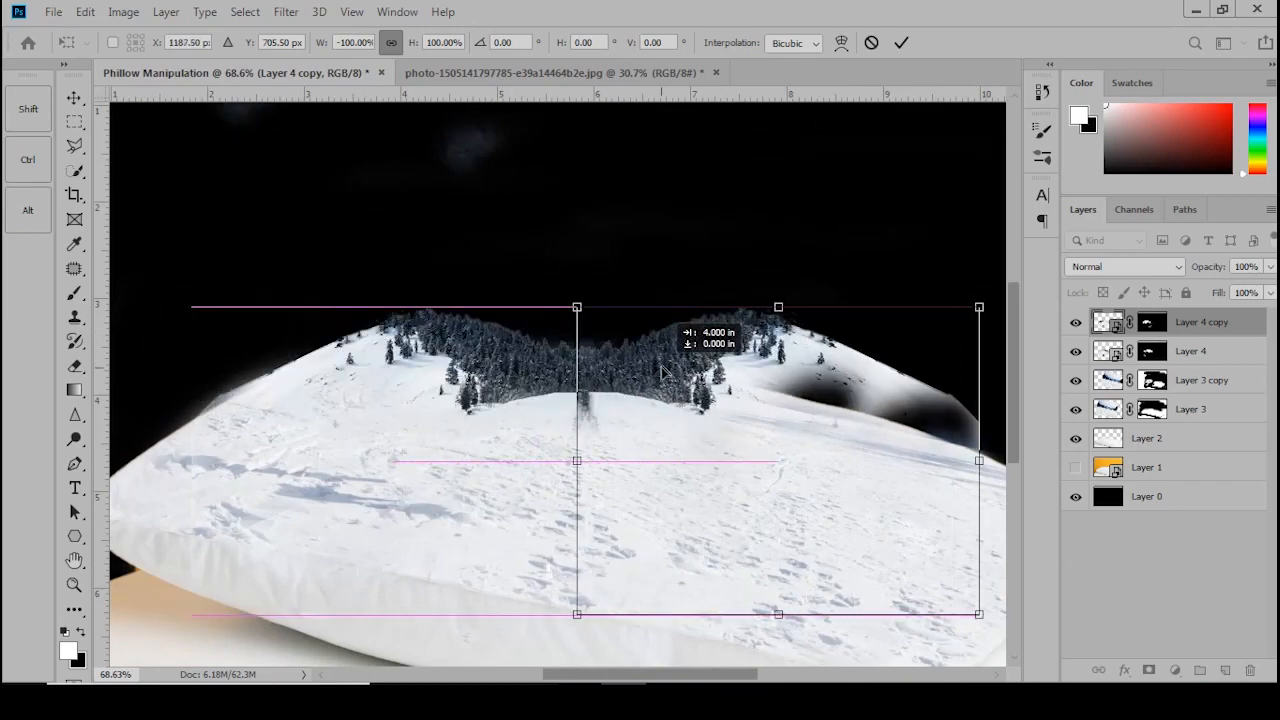
# - Rotate Layer 4 copy about 22 degrees and place its trees along the pillow's upper edge so they continue the original tree line
pyautogui.scroll(-3, 182, 413)
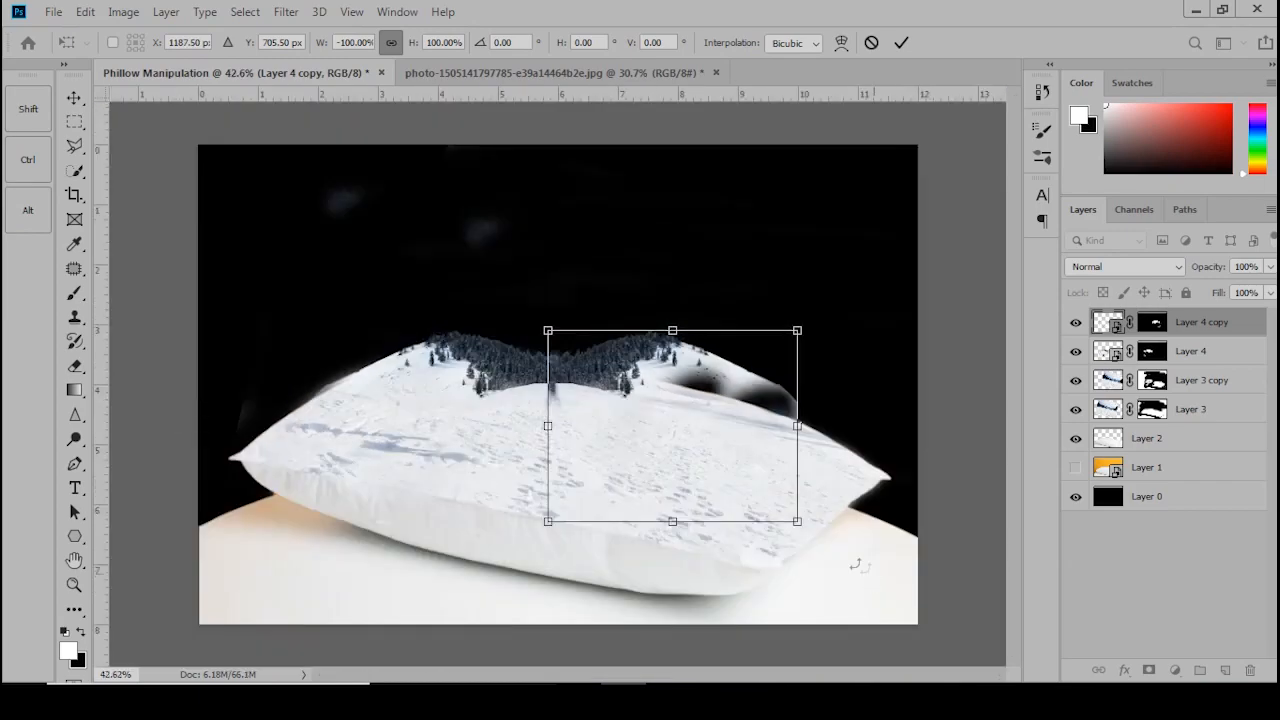
pyautogui.moveTo(855, 565); pyautogui.dragTo(791, 606)
pyautogui.scroll(3, 660, 446)
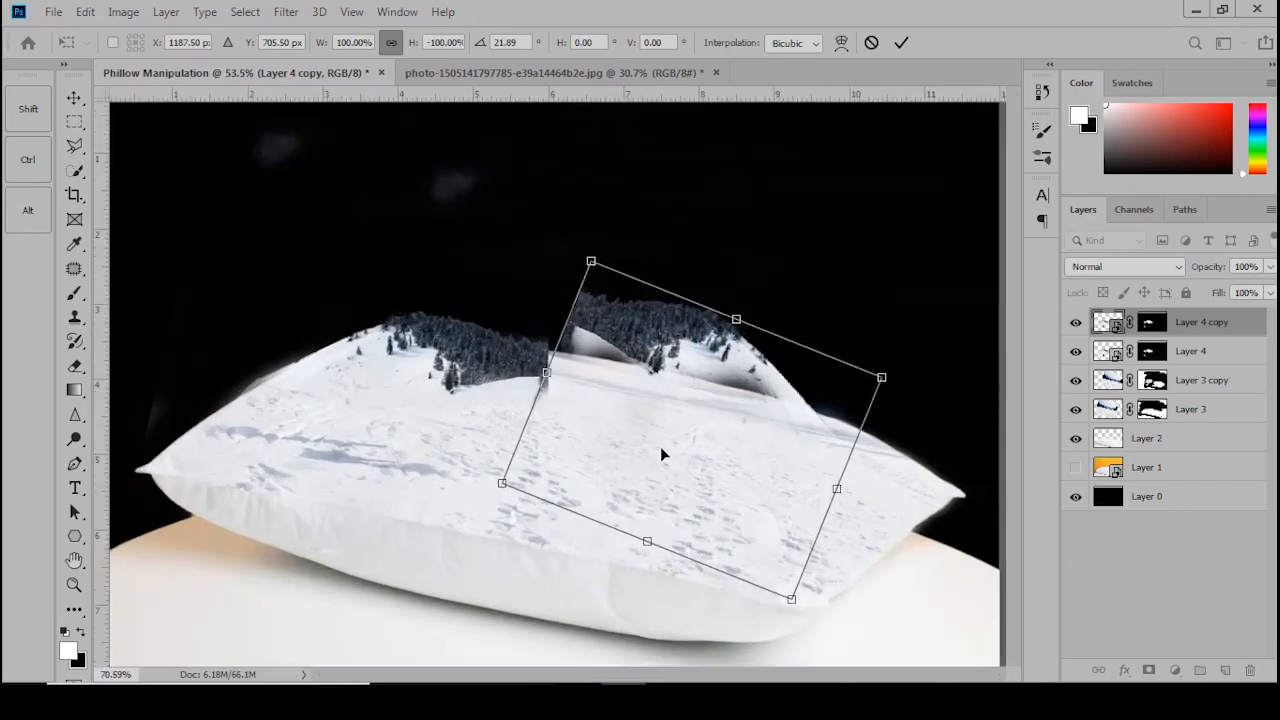
pyautogui.scroll(3, 660, 455)
pyautogui.moveTo(670, 275); pyautogui.dragTo(585, 374)
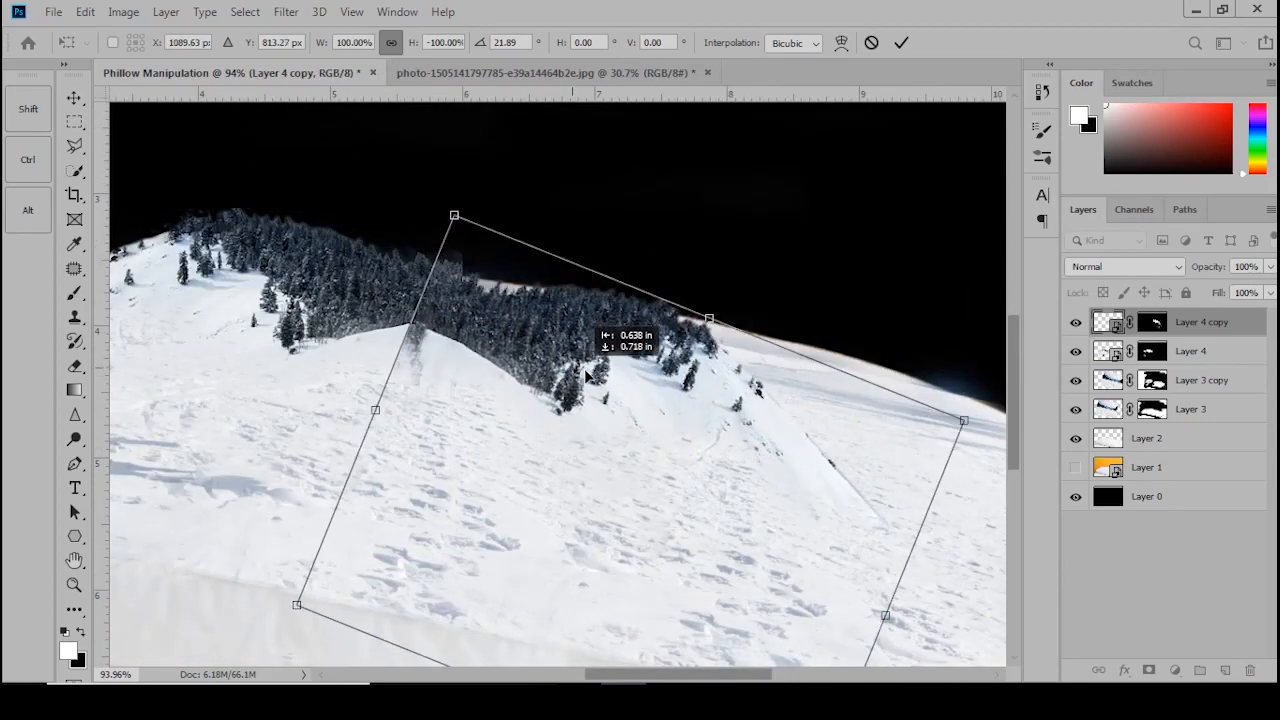
pyautogui.press('Return')
# - Mask out the hard slope edge and outlying shrubs of Layer 4 copy with a 100 px black brush to blend its snow into the pillow
pyautogui.scroll(-3, 473, 358)
pyautogui.press('b')
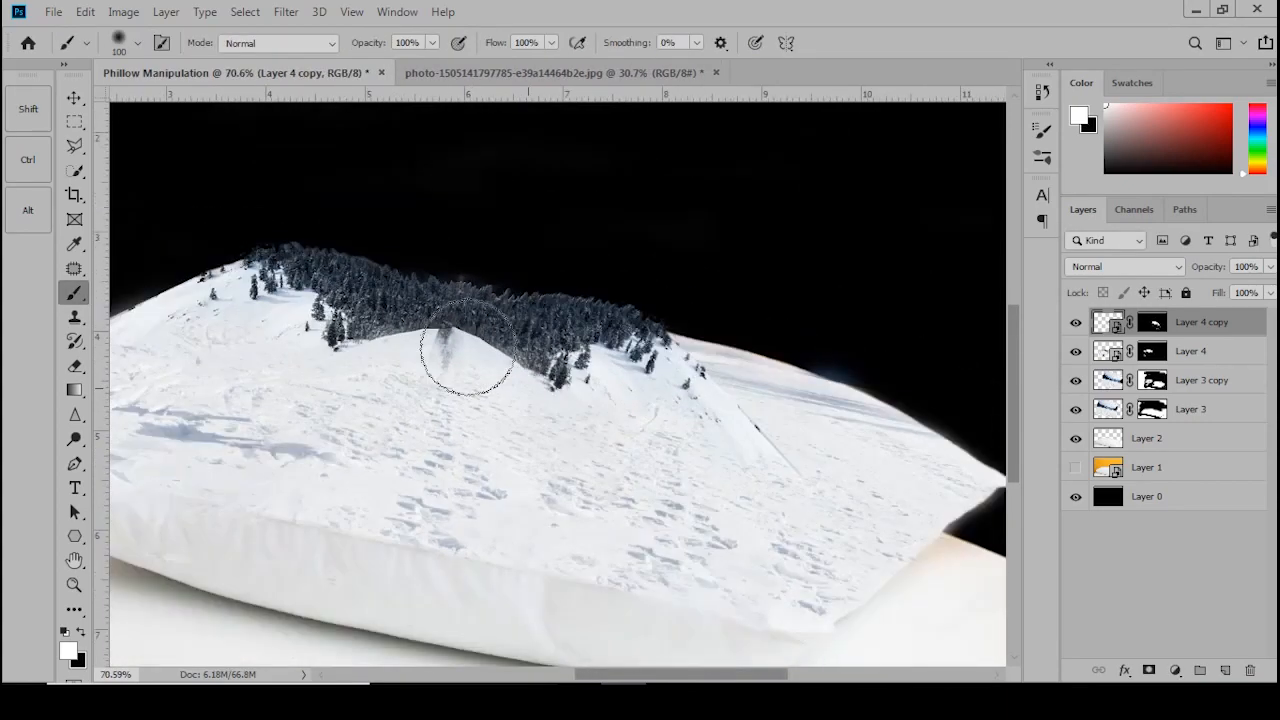
pyautogui.scroll(-1, 714, 394)
pyautogui.scroll(5, 714, 394)
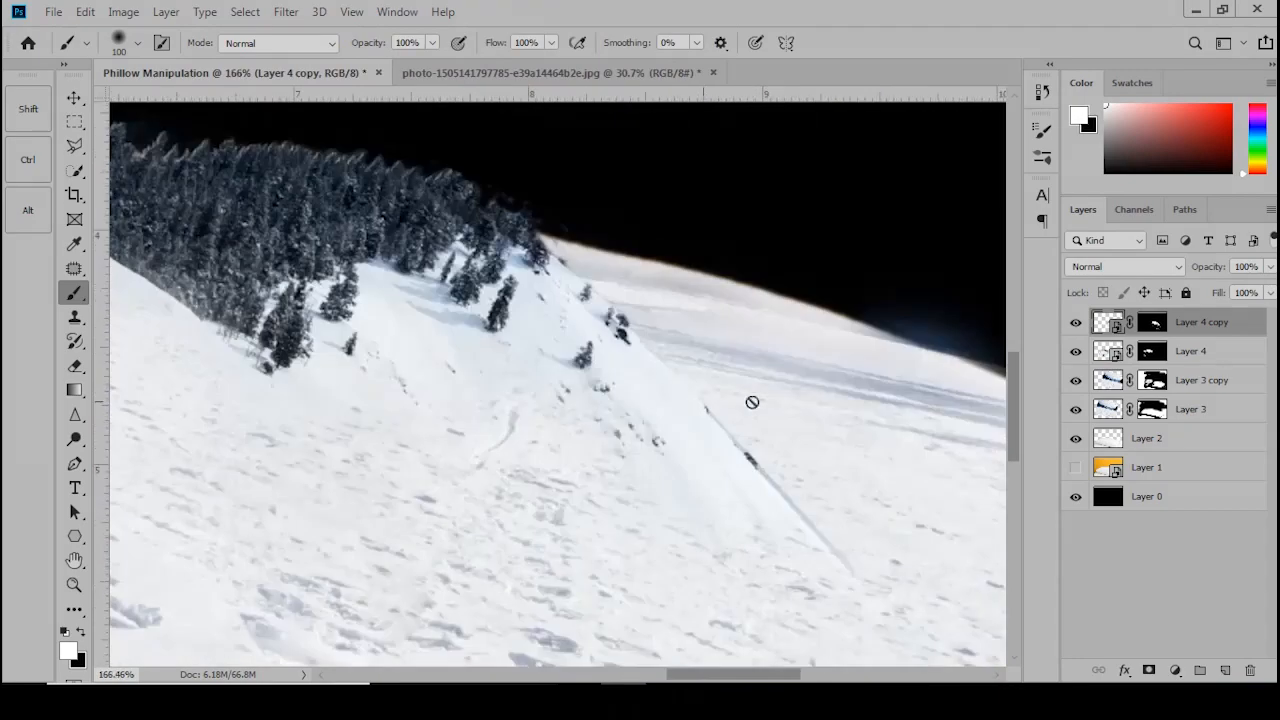
pyautogui.click(1153, 322)
pyautogui.press('x')
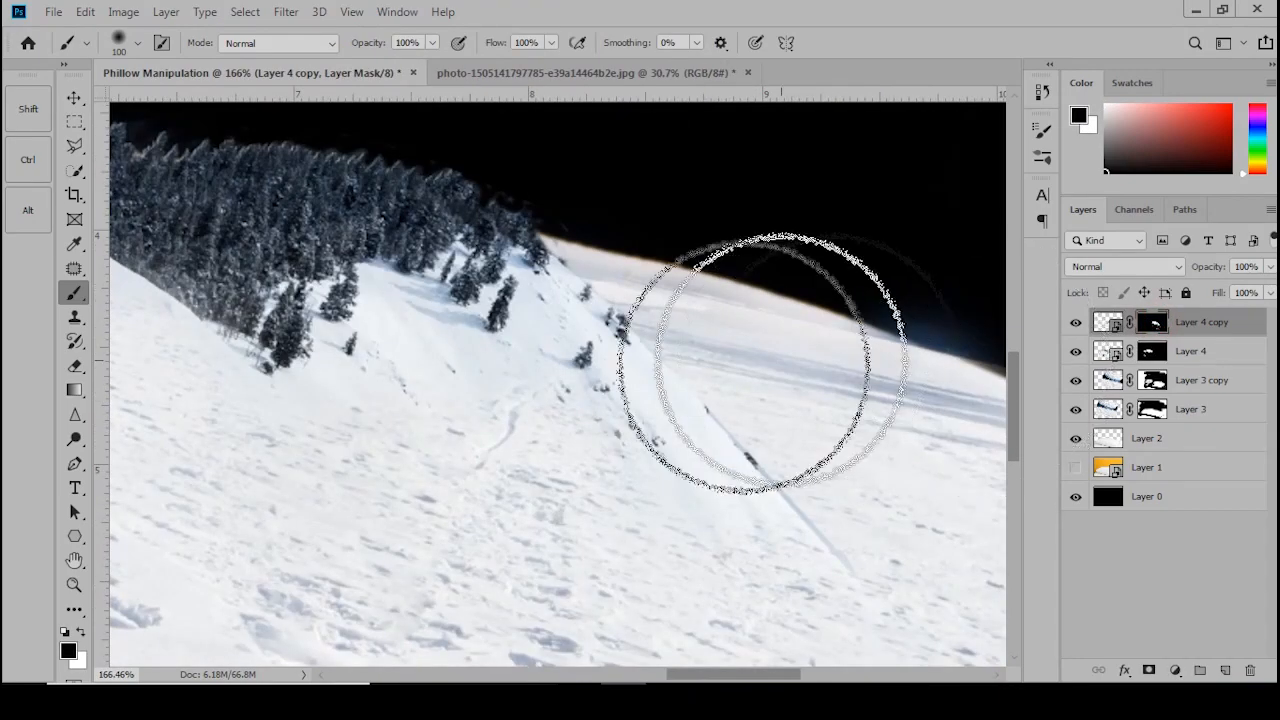
pyautogui.moveTo(572, 345)
pyautogui.mouseDown()
pyautogui.moveTo(577, 360)
pyautogui.moveTo(608, 314)
pyautogui.moveTo(647, 399)
pyautogui.moveTo(709, 480)
pyautogui.moveTo(780, 514)
pyautogui.moveTo(794, 500)
pyautogui.mouseUp()
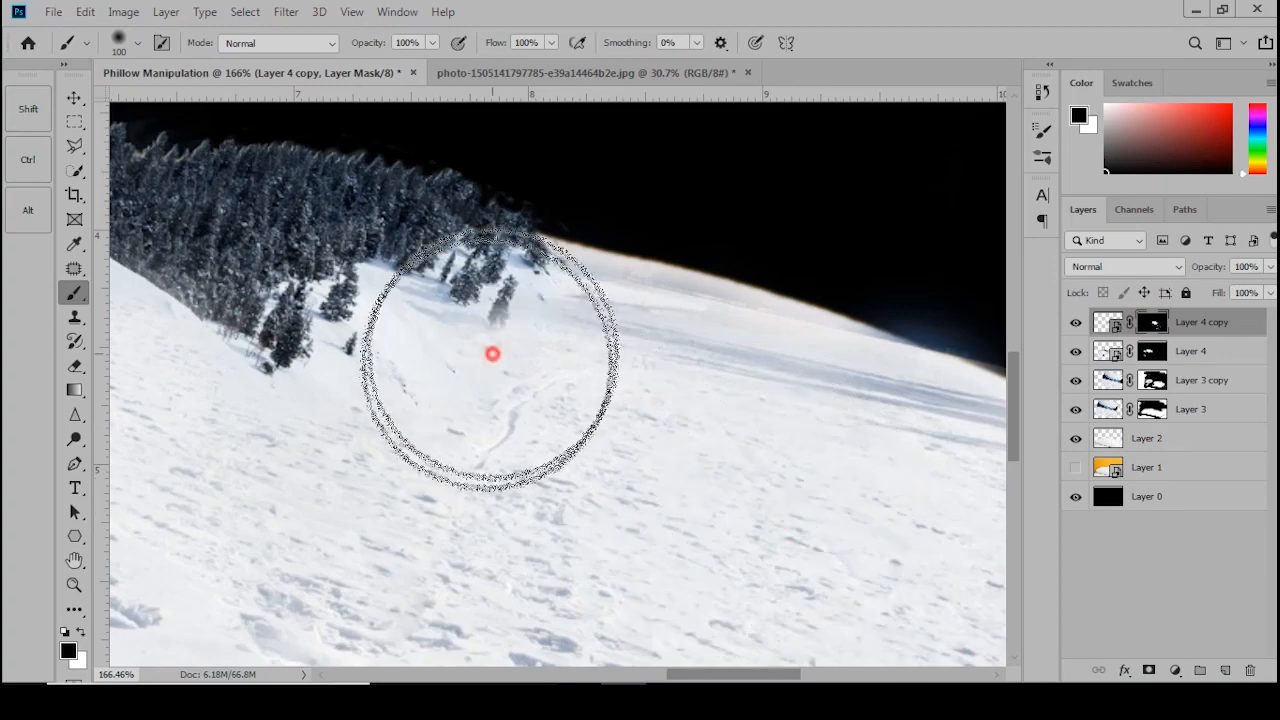
pyautogui.moveTo(492, 353); pyautogui.dragTo(514, 509)
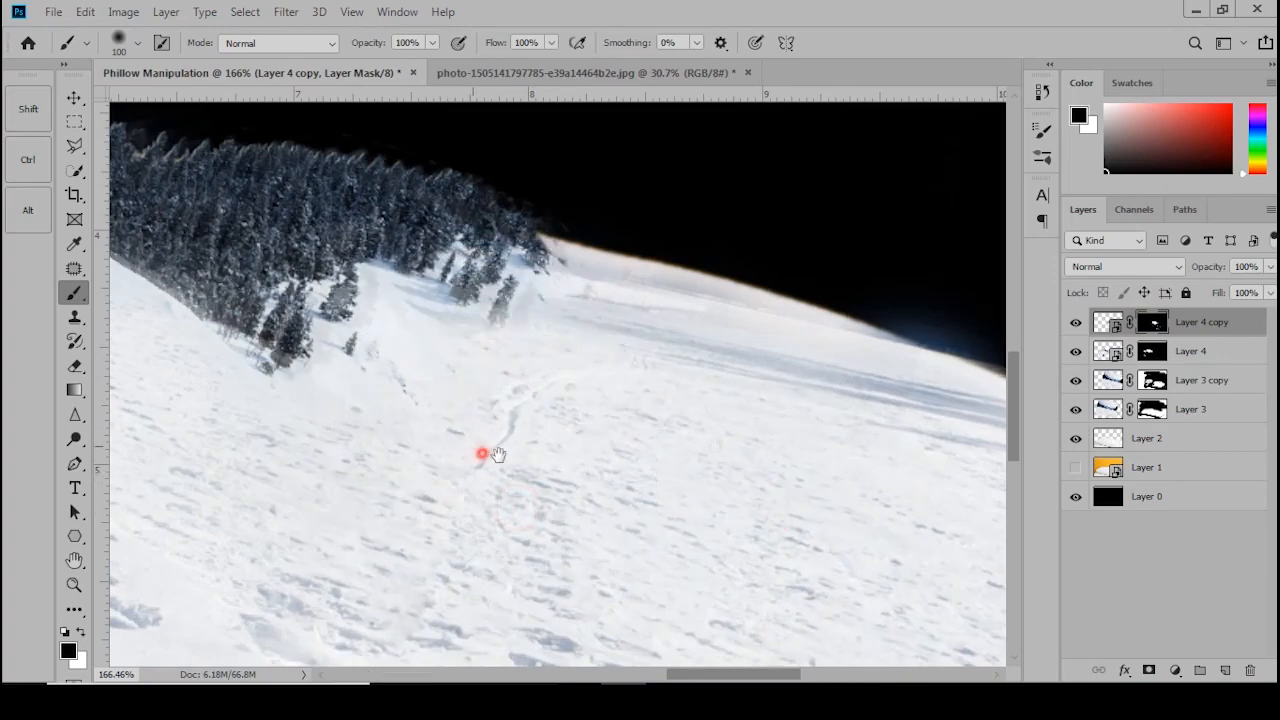
# - Fade the dark vertical streak below the snow crest by painting black on the masks of Layer 4 copy and Layer 4
pyautogui.moveTo(490, 454); pyautogui.dragTo(723, 429)
pyautogui.moveTo(409, 300)
pyautogui.mouseDown()
pyautogui.moveTo(418, 245)
pyautogui.moveTo(455, 283)
pyautogui.moveTo(429, 434)
pyautogui.mouseUp()
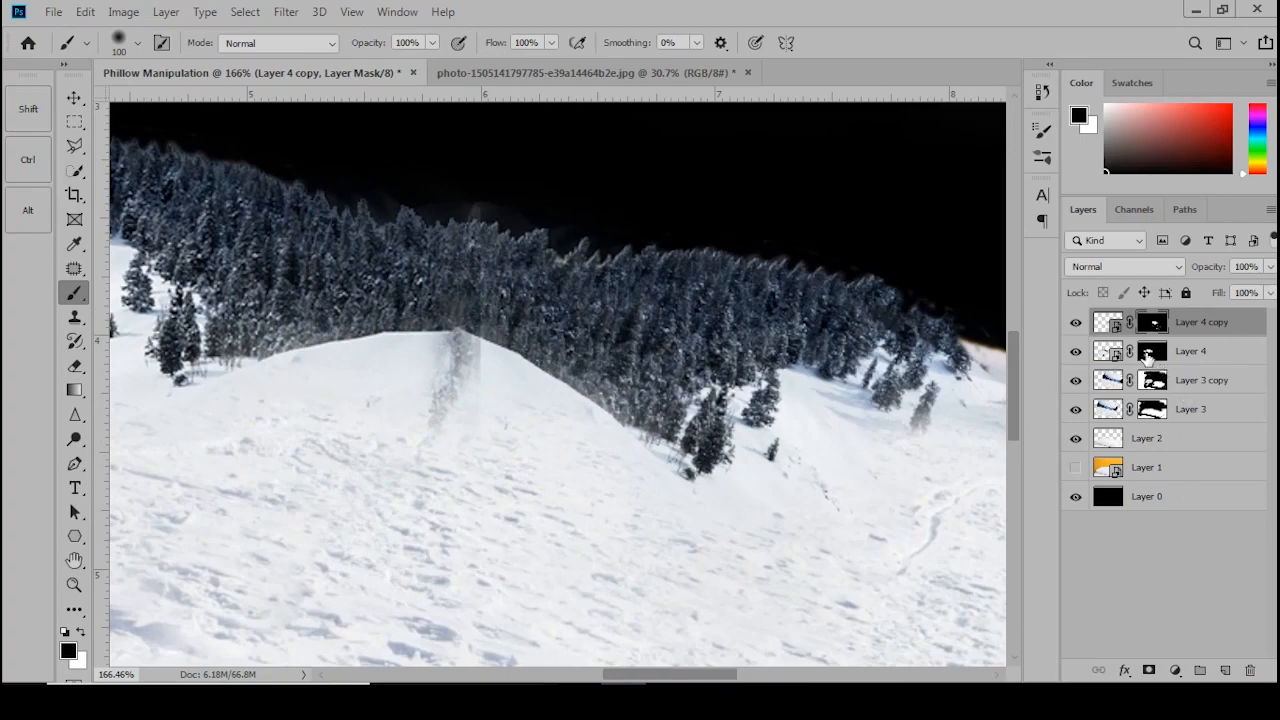
pyautogui.click(1150, 353)
pyautogui.click(475, 409)
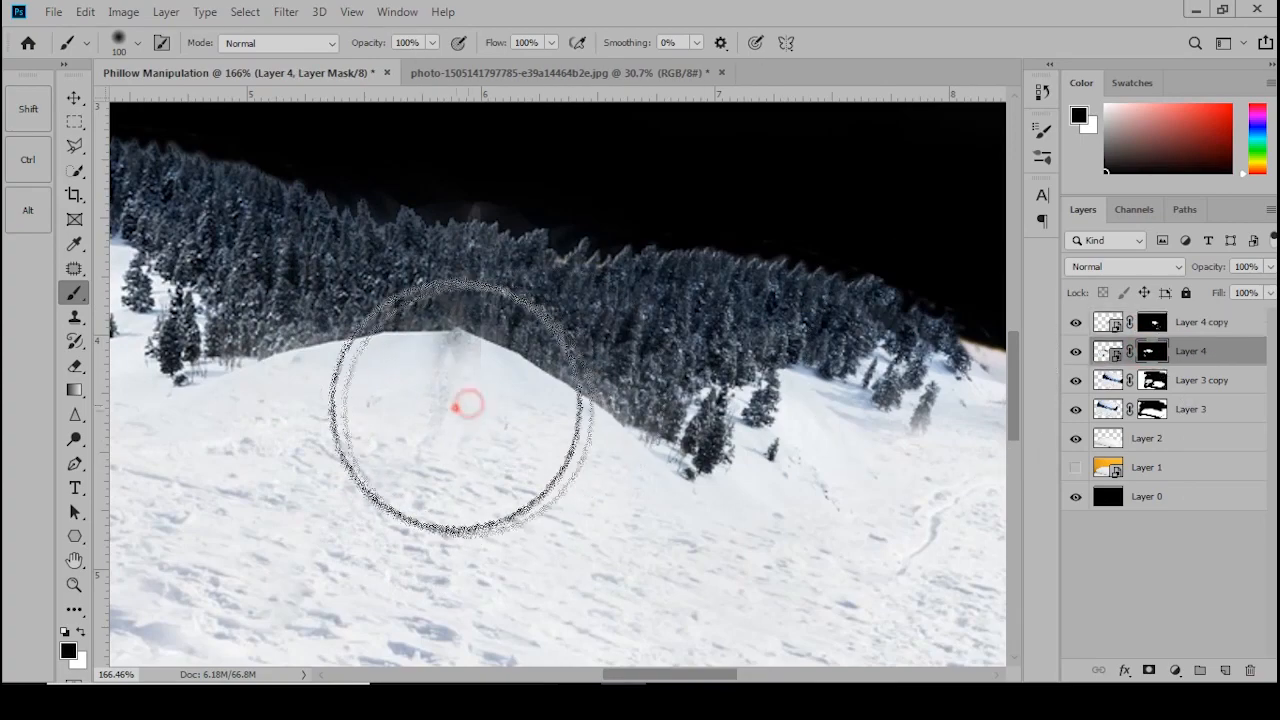
pyautogui.click(443, 417)
pyautogui.click(463, 420)
pyautogui.click(483, 420)
pyautogui.click(394, 508)
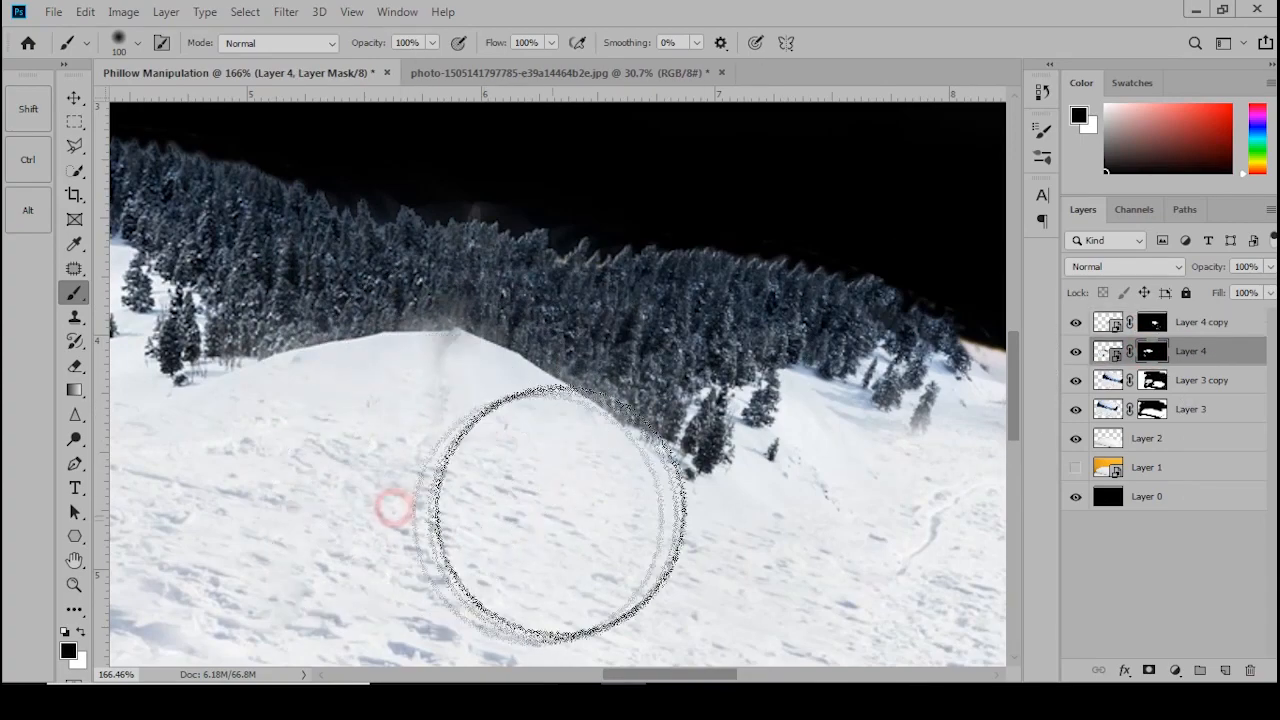
pyautogui.click(594, 546)
pyautogui.click(843, 586)
pyautogui.click(894, 537)
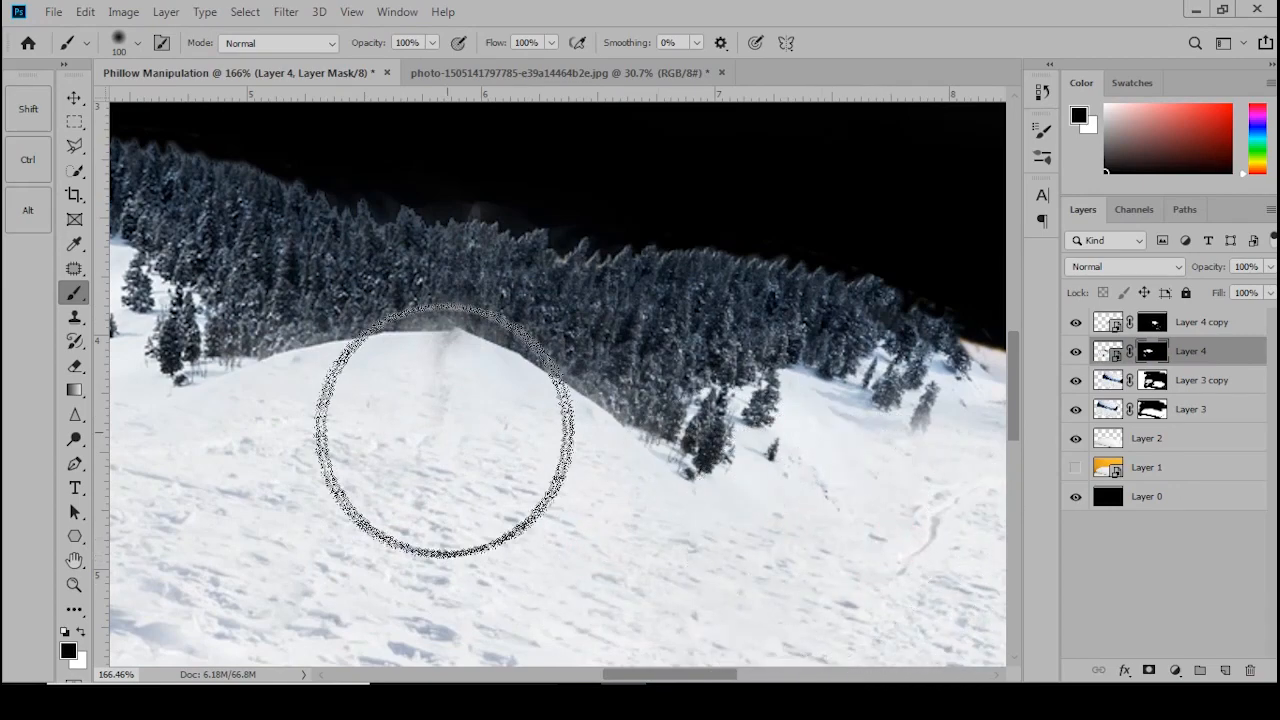
# - Move Layer 4 slightly to the right so its trees overlap the mirrored tree line
pyautogui.keyDown('alt'); pyautogui.scroll(-4, 443, 430); pyautogui.keyUp('alt')
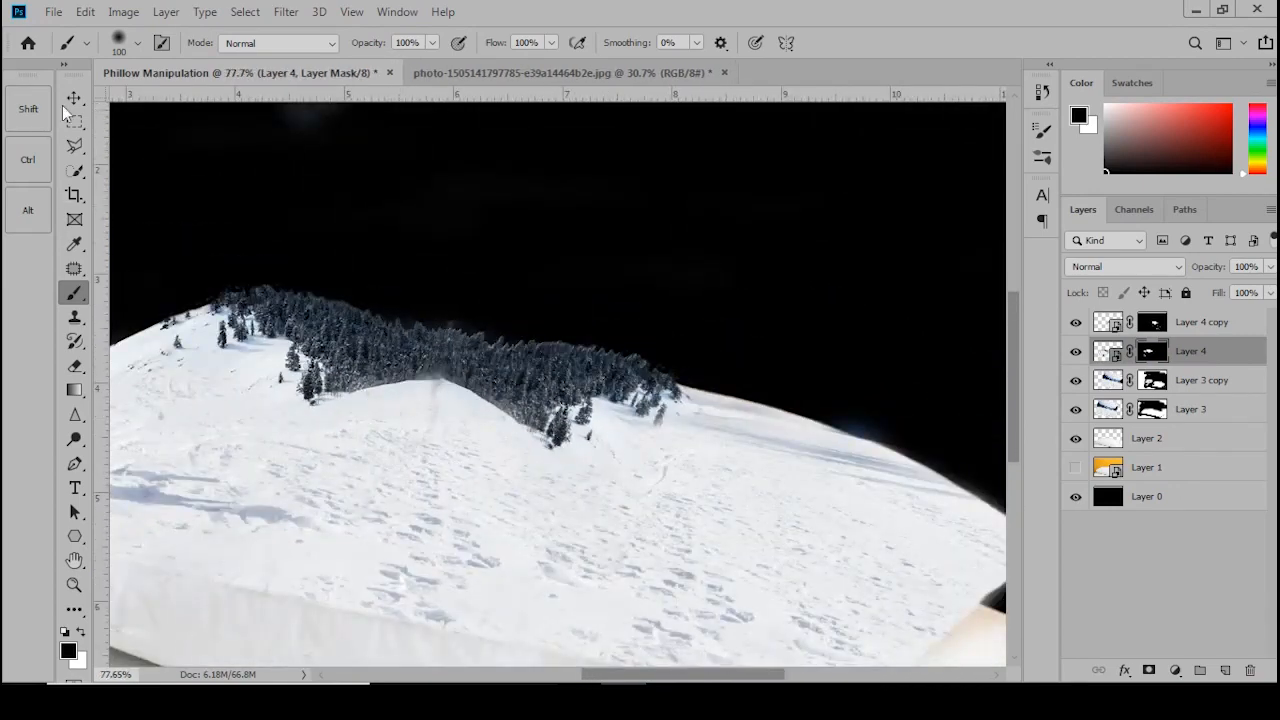
pyautogui.click(72, 98)
pyautogui.keyDown('alt'); pyautogui.scroll(6, 420, 340); pyautogui.keyUp('alt')
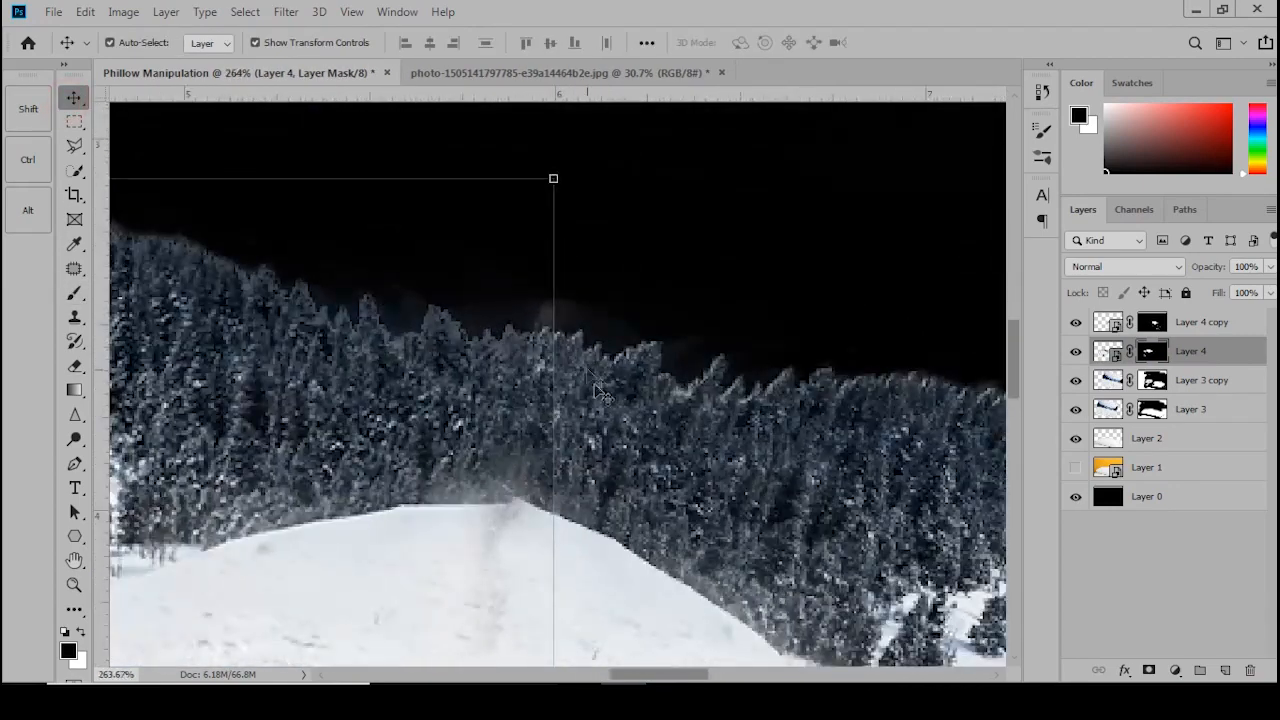
pyautogui.moveTo(565, 529); pyautogui.dragTo(645, 554)
pyautogui.press('Return')
# - Reposition Layer 4 copy, nudging it left and slightly up to close the gap between the two tree lines
pyautogui.click(712, 440)
pyautogui.press('x')
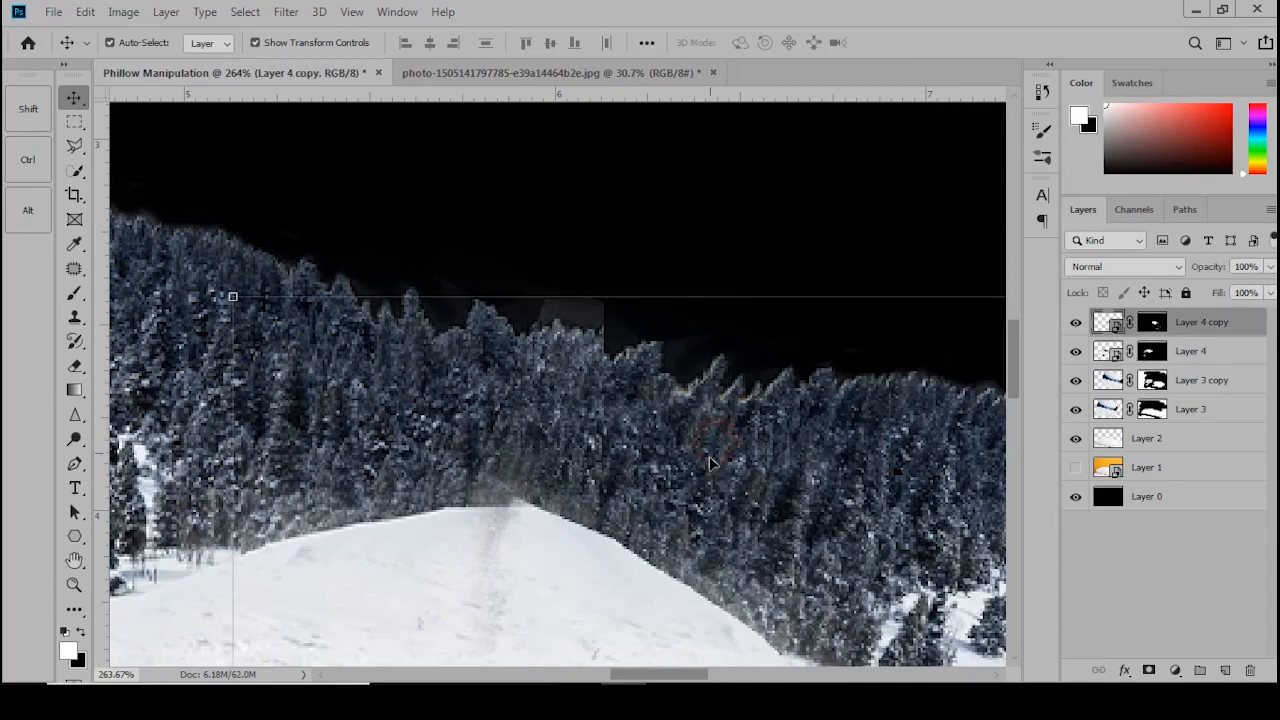
pyautogui.moveTo(710, 462); pyautogui.dragTo(710, 475)
pyautogui.scroll(-2, 451, 471)
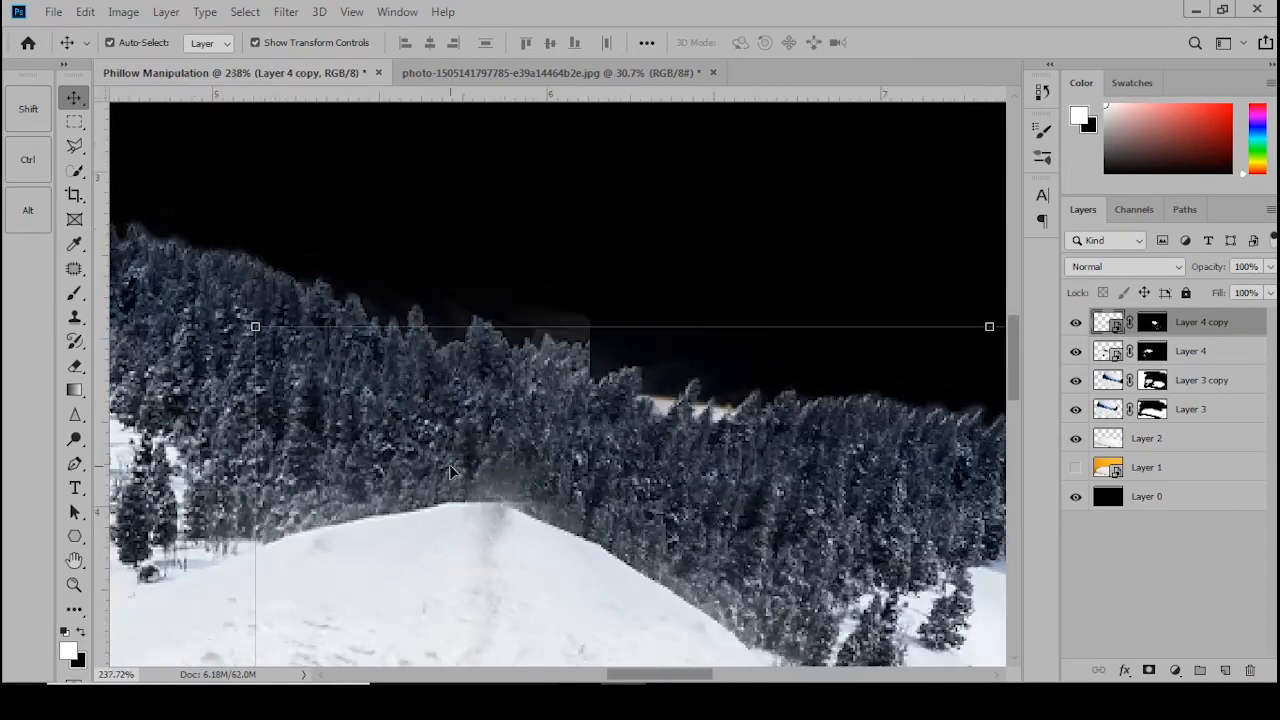
pyautogui.scroll(-3, 451, 471)
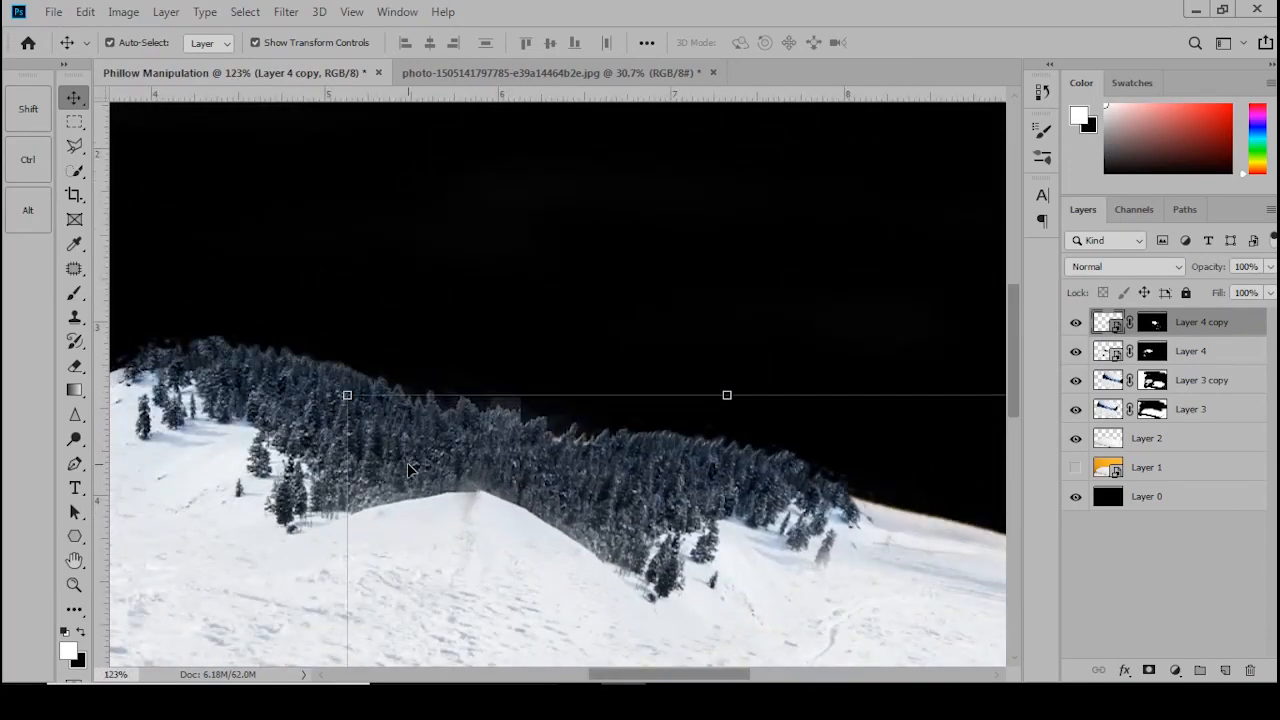
pyautogui.press('Up')
pyautogui.press('Up')
pyautogui.press('Left')
pyautogui.press('Left')
pyautogui.press('Left')
pyautogui.press('Left')
pyautogui.press('Left')
pyautogui.press('Left')
pyautogui.press('Left')
pyautogui.press('Left')
pyautogui.press('Left')
pyautogui.press('Left')
pyautogui.press('Left')
pyautogui.press('Left')
pyautogui.press('Left')
pyautogui.press('Left')
pyautogui.press('Left')
pyautogui.press('Left')
pyautogui.press('Left')
pyautogui.press('Left')
pyautogui.press('Left')
pyautogui.press('Left')
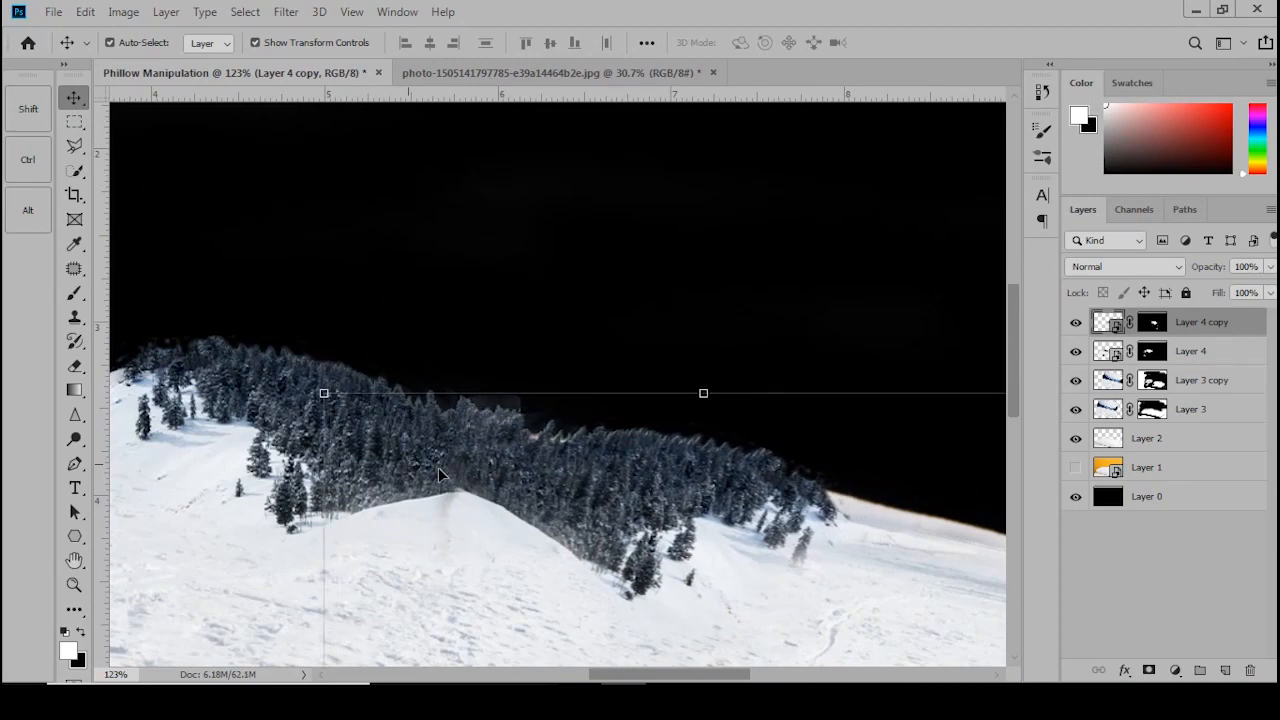
pyautogui.press('Up')
pyautogui.press('Up')
pyautogui.press('Up')
pyautogui.press('Up')
pyautogui.press('Up')
pyautogui.press('Left')
pyautogui.press('Left')
pyautogui.press('Left')
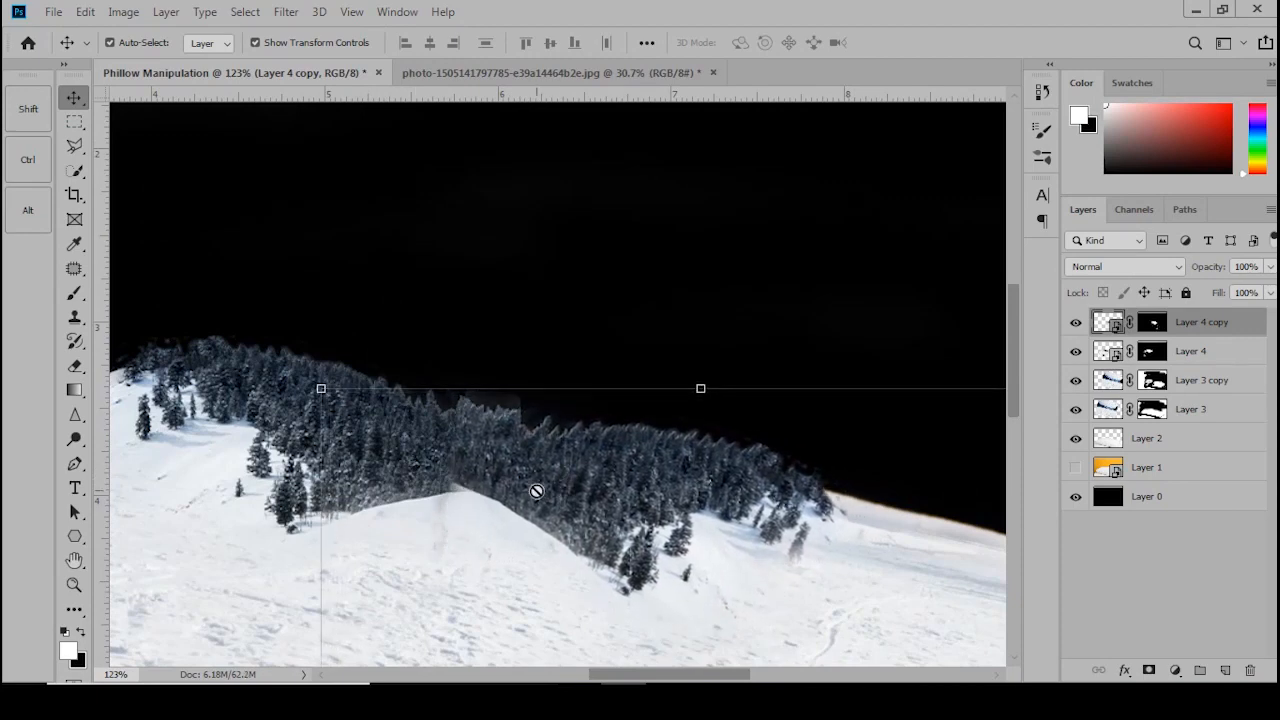
# - Paint black on Layer 4 copy's mask to blend its overlapping trees above the snow crest
pyautogui.press('b')
pyautogui.click(1152, 322)
pyautogui.press('x')
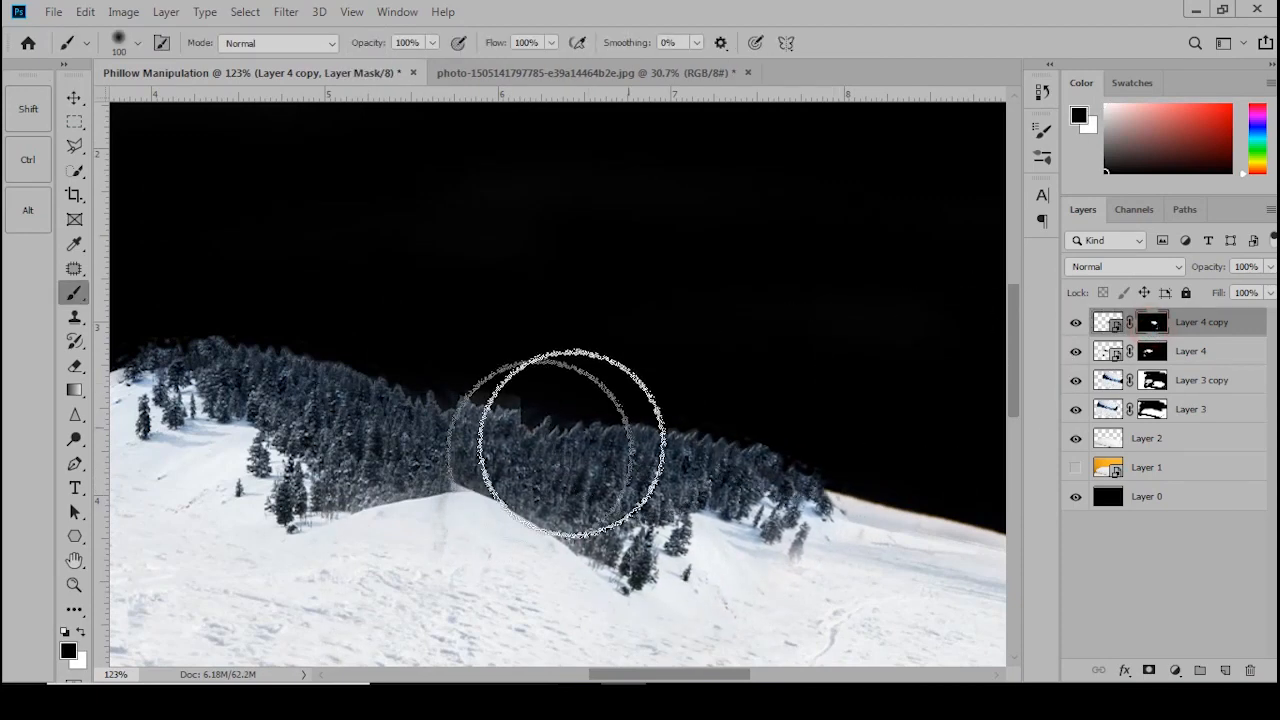
pyautogui.scroll(3, 210, 450)
pyautogui.moveTo(505, 405)
pyautogui.mouseDown()
pyautogui.moveTo(516, 415)
pyautogui.moveTo(507, 450)
pyautogui.moveTo(493, 443)
pyautogui.mouseUp()
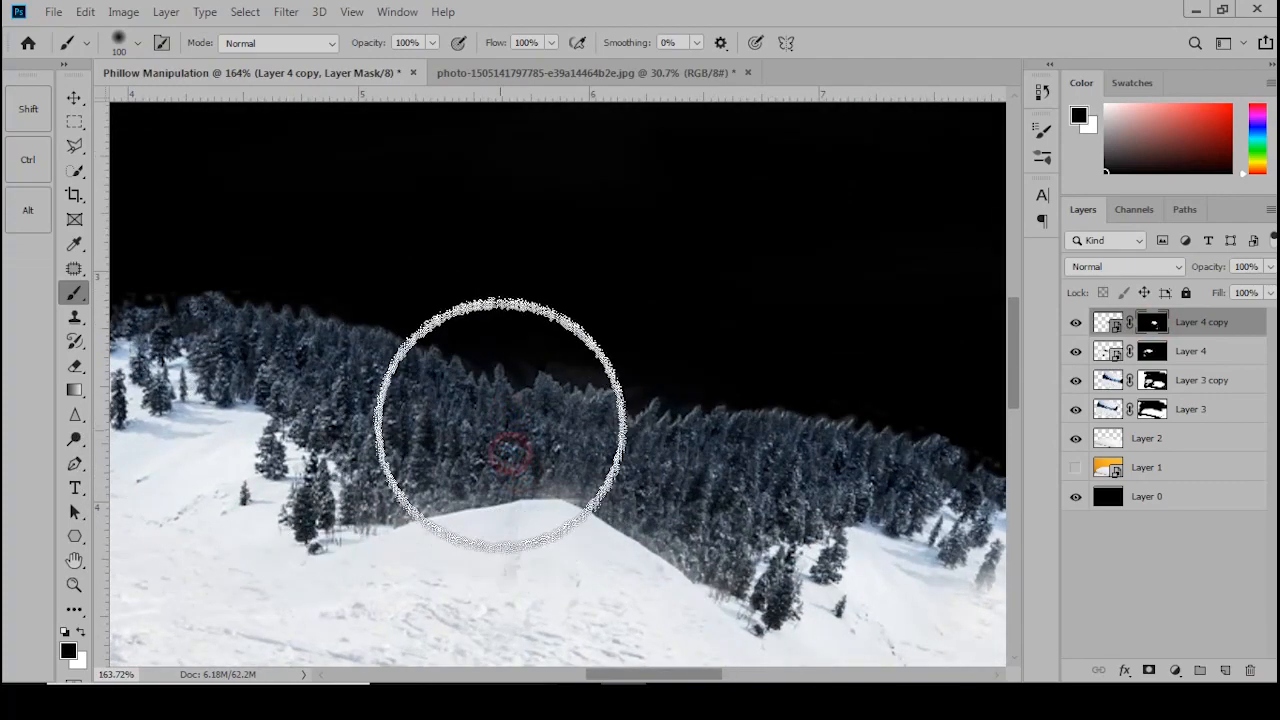
# - Paint black on Layer 4's mask around the snow crest to soften the boundary below the joined tree line
pyautogui.scroll(-6, 500, 425)
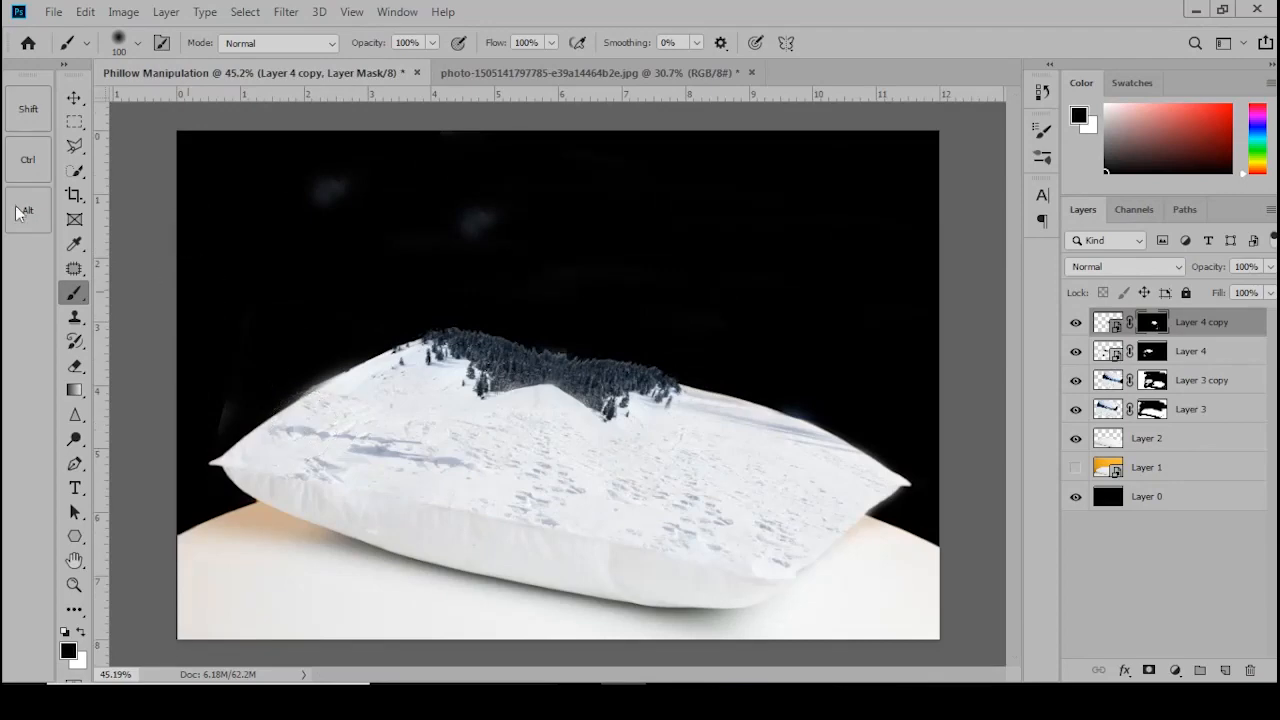
pyautogui.scroll(5, 623, 457)
pyautogui.click(1150, 355)
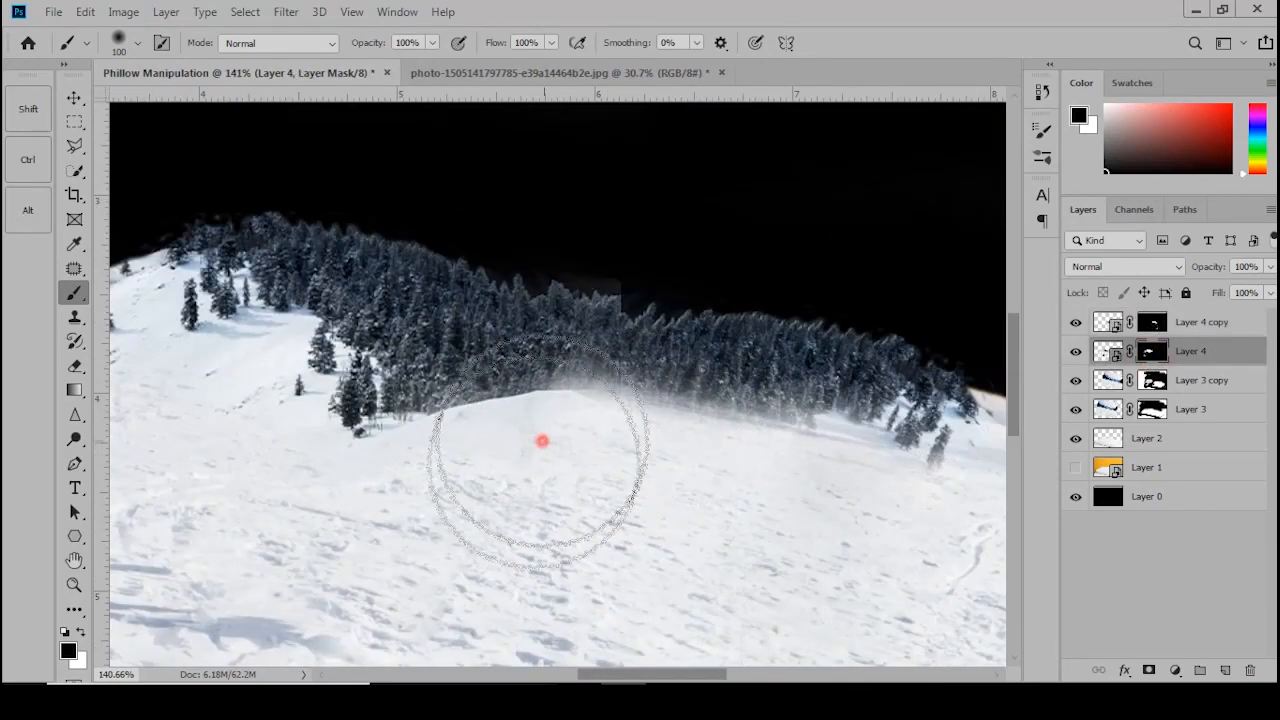
pyautogui.moveTo(541, 440); pyautogui.dragTo(523, 469)
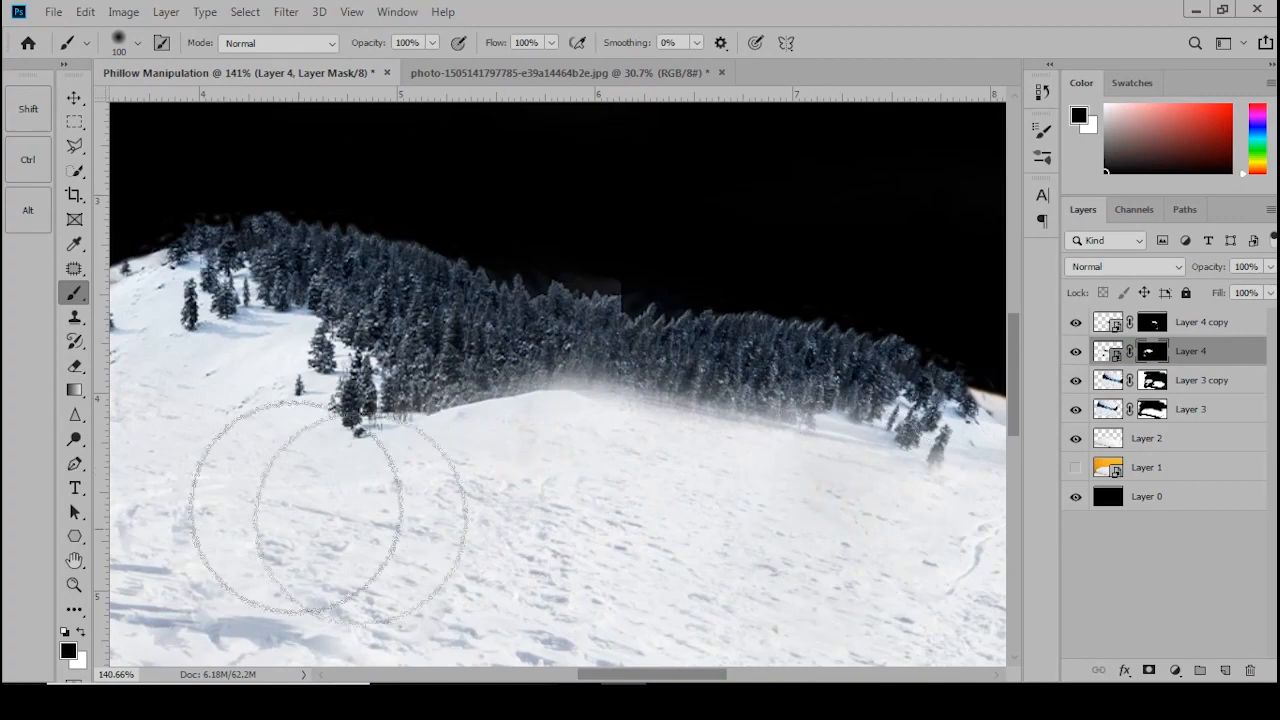
# - Restore trees along the crest by painting white on Layer 4's mask with the brush reduced to 25 px
pyautogui.press('x')
pyautogui.scroll(4, 600, 360)
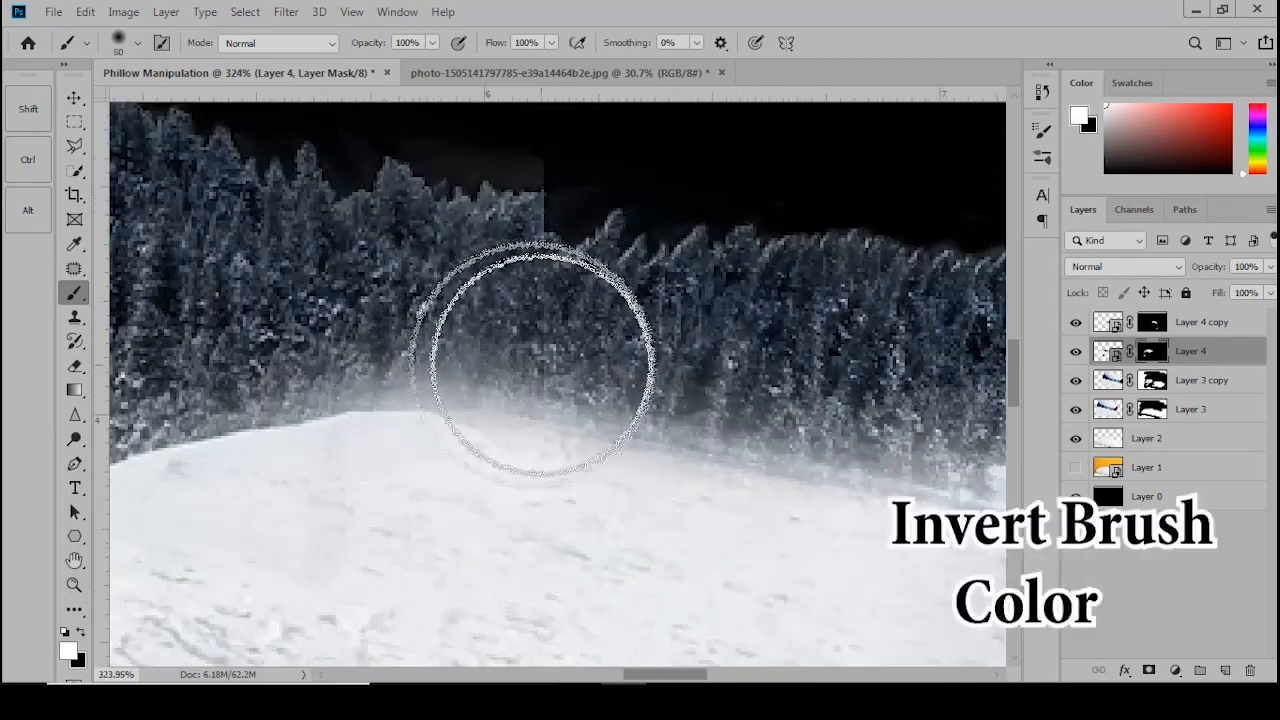
pyautogui.press('[')
pyautogui.press('[')
pyautogui.moveTo(314, 343)
pyautogui.mouseDown()
pyautogui.moveTo(343, 360)
pyautogui.moveTo(502, 375)
pyautogui.moveTo(243, 371)
pyautogui.moveTo(386, 366)
pyautogui.moveTo(130, 380)
pyautogui.mouseUp()
# - Restore the lower trees right of the crest and the lone tree on the slope with white on Layer 4 copy's mask
pyautogui.click(1158, 326)
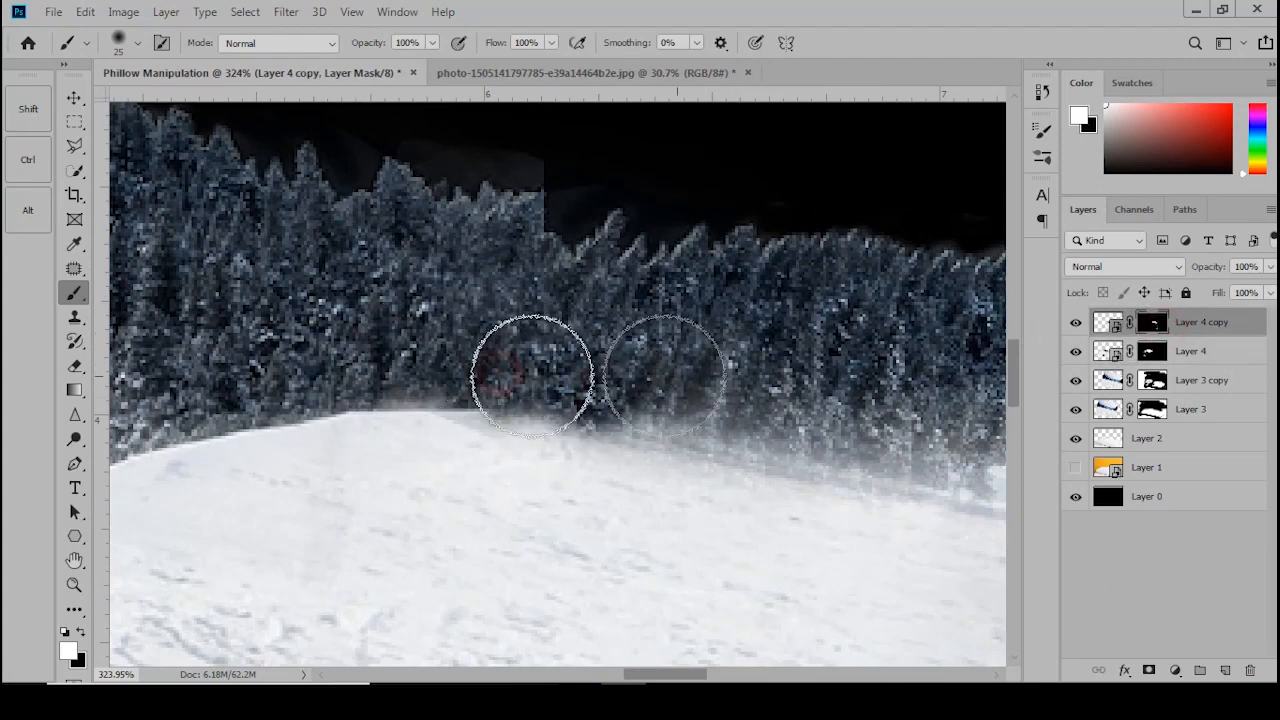
pyautogui.moveTo(569, 346)
pyautogui.mouseDown()
pyautogui.moveTo(798, 418)
pyautogui.moveTo(610, 406)
pyautogui.moveTo(787, 430)
pyautogui.moveTo(872, 464)
pyautogui.moveTo(786, 408)
pyautogui.moveTo(649, 395)
pyautogui.moveTo(331, 317)
pyautogui.moveTo(668, 376)
pyautogui.moveTo(553, 378)
pyautogui.moveTo(819, 442)
pyautogui.moveTo(574, 415)
pyautogui.moveTo(882, 479)
pyautogui.moveTo(680, 427)
pyautogui.moveTo(918, 443)
pyautogui.mouseUp()
pyautogui.moveTo(748, 434); pyautogui.dragTo(549, 401)
pyautogui.moveTo(611, 437)
pyautogui.mouseDown()
pyautogui.moveTo(803, 497)
pyautogui.moveTo(914, 444)
pyautogui.mouseUp()
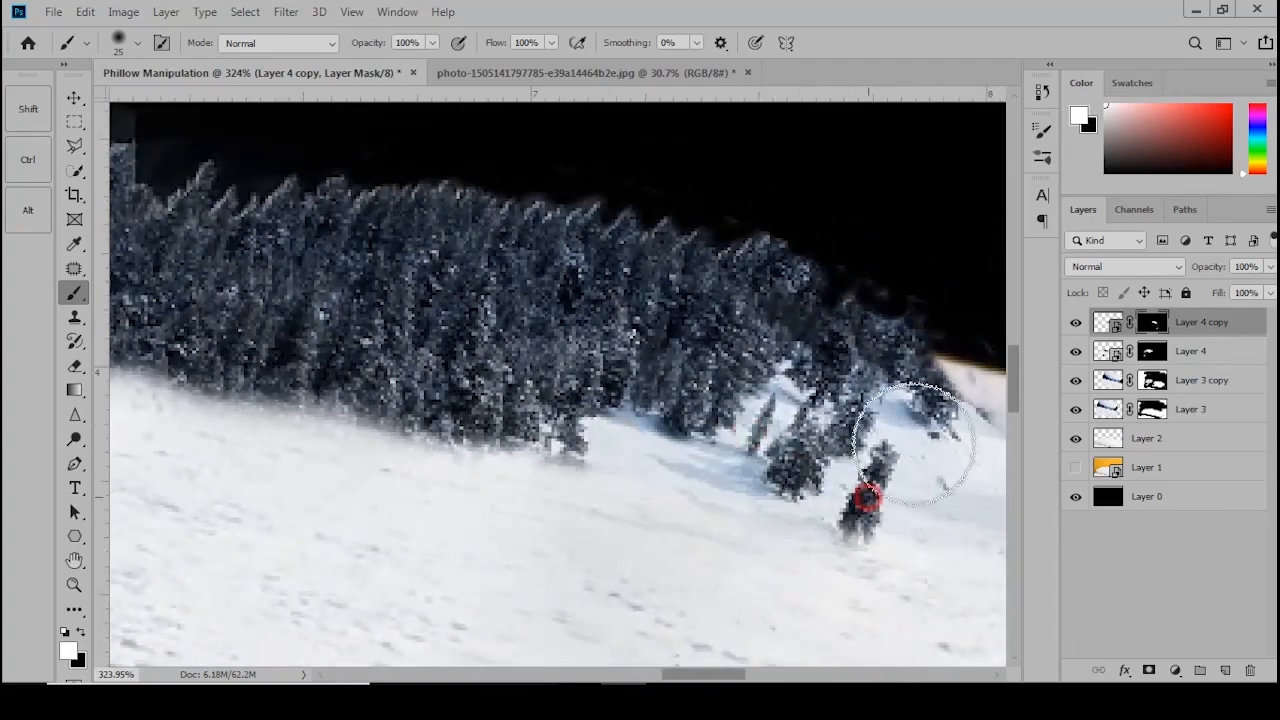
pyautogui.moveTo(610, 440)
pyautogui.mouseDown()
pyautogui.moveTo(509, 434)
pyautogui.moveTo(526, 449)
pyautogui.mouseUp()
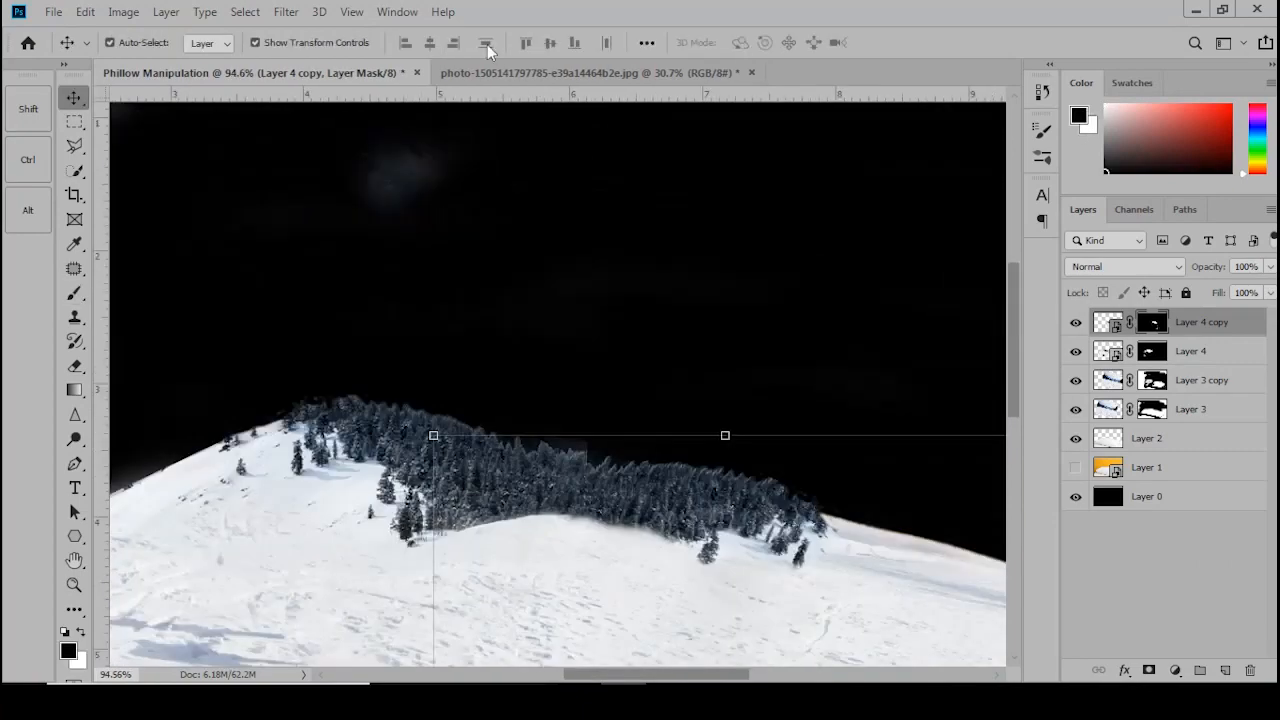
# - Close the snowy mountain source photo without saving its changes
pyautogui.click(485, 72)
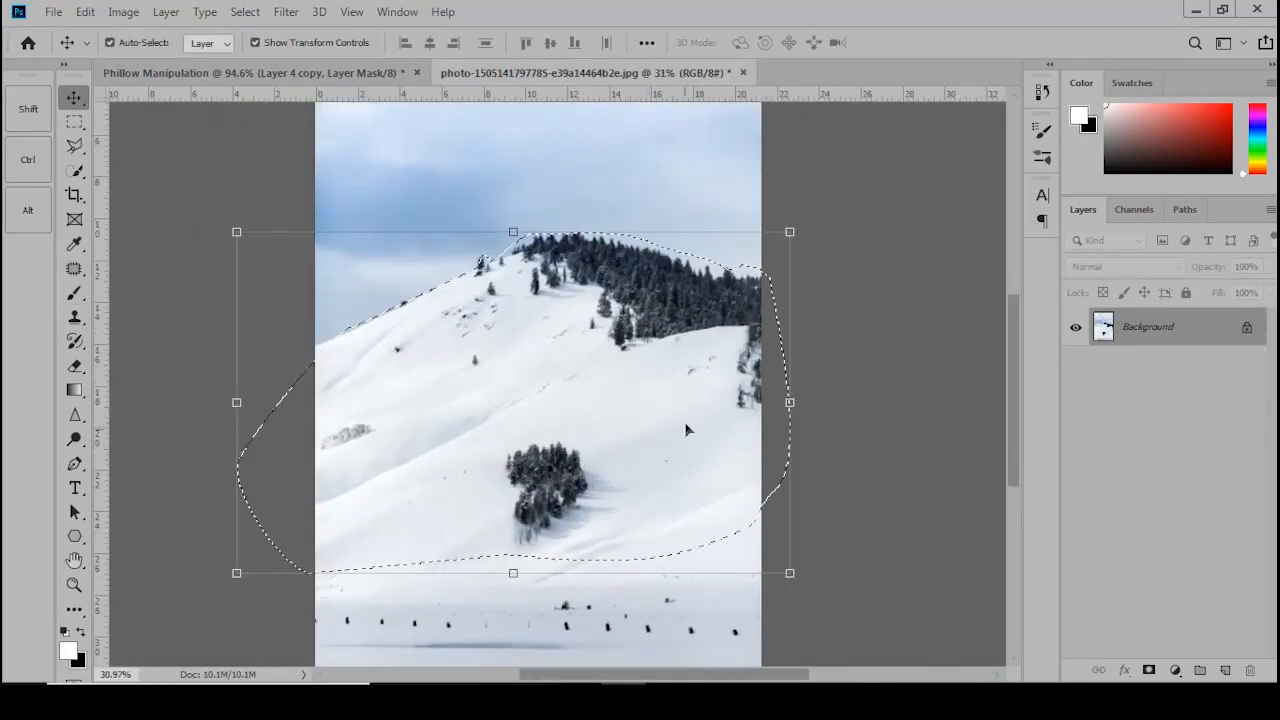
pyautogui.click(741, 72)
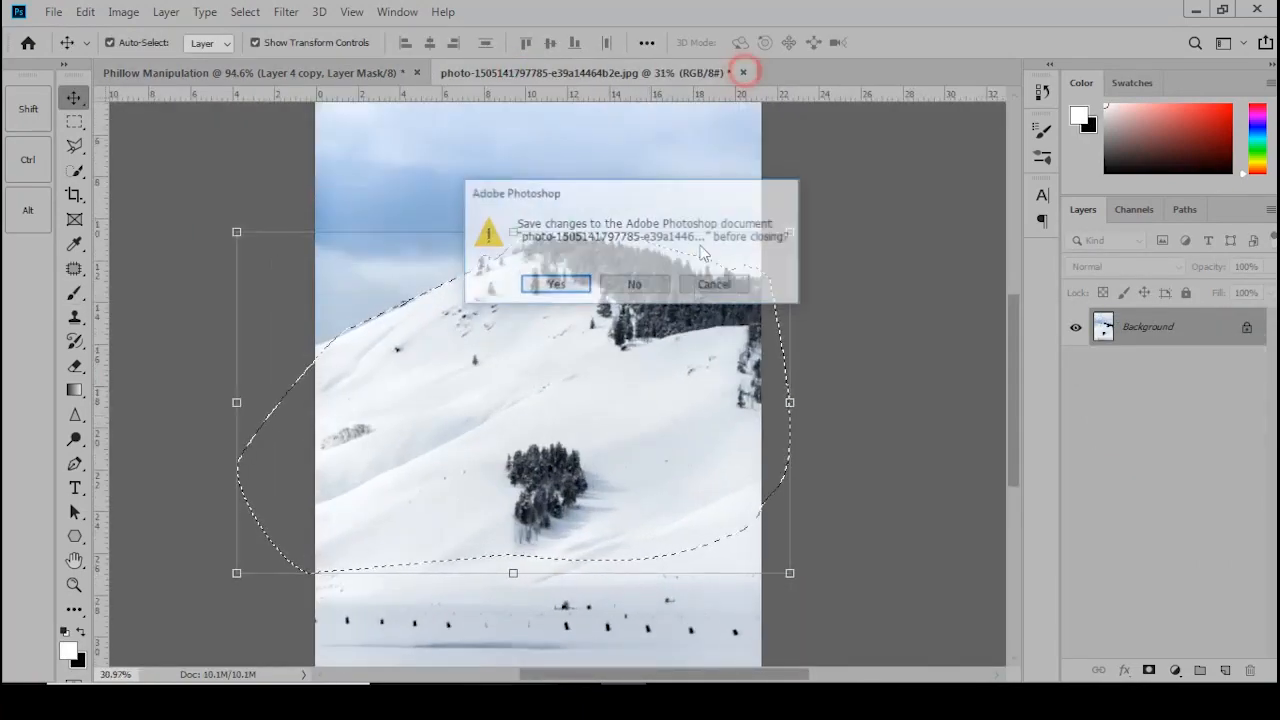
pyautogui.click(646, 286)
# - Open the snowboarder-with-snow-spray photo from the Phillow folder and bring it into the Phillow Manipulation document as a new layer
pyautogui.moveTo(484, 695)
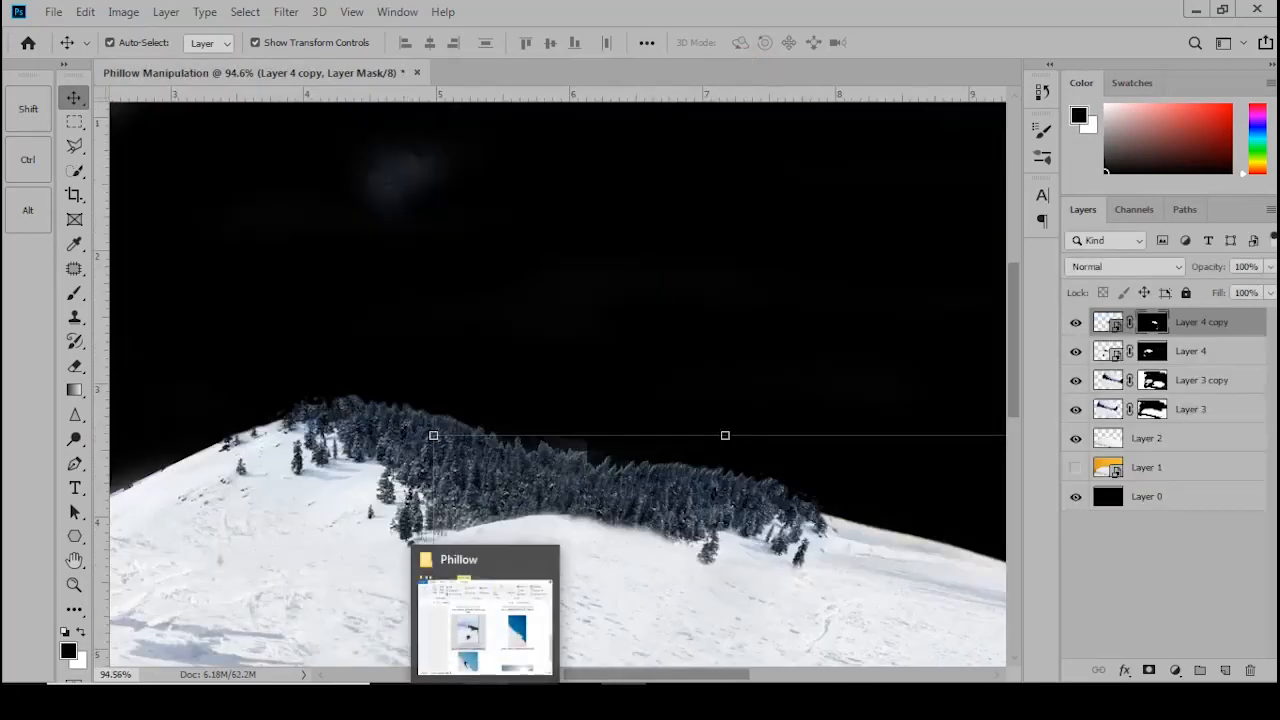
pyautogui.click(485, 625)
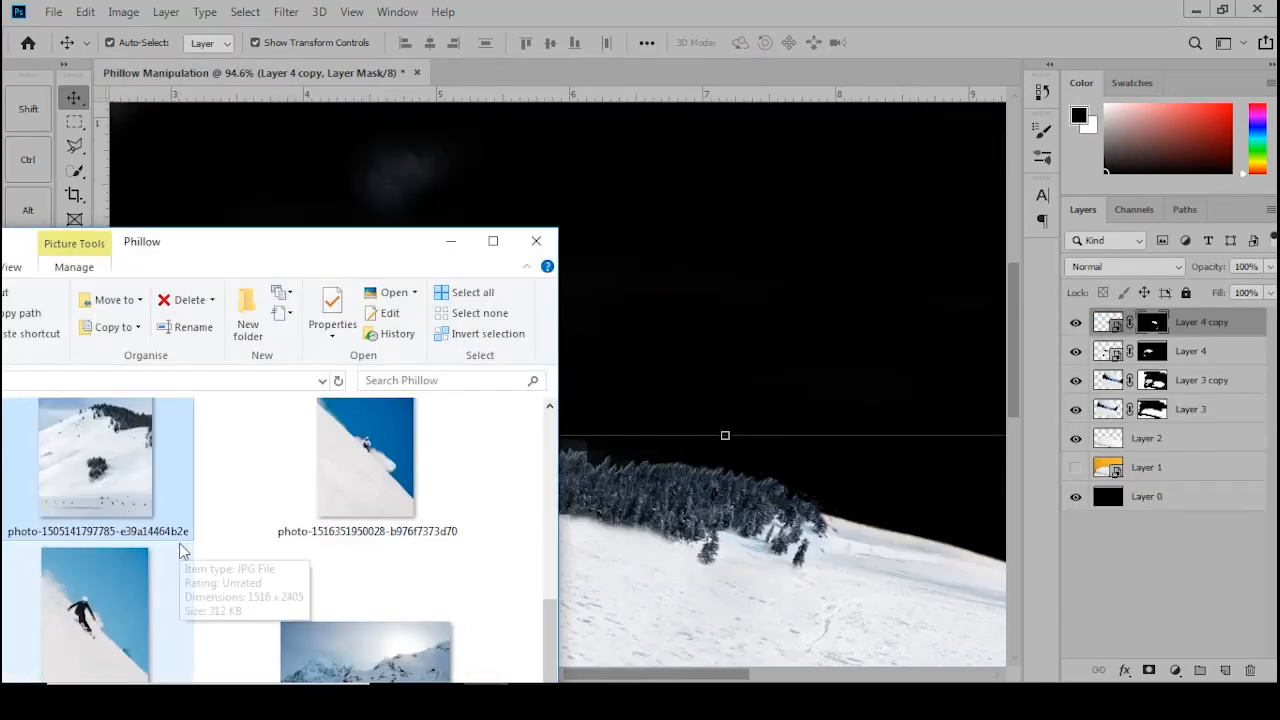
pyautogui.scroll(5, 263, 560)
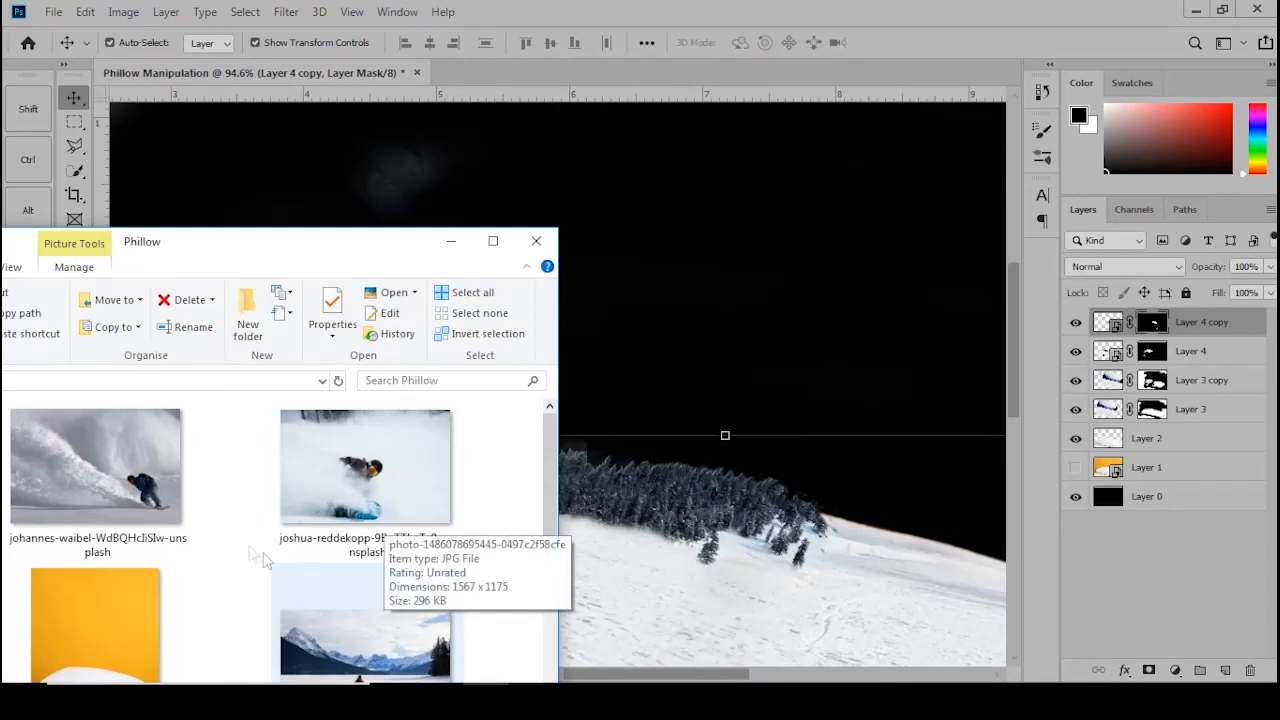
pyautogui.moveTo(95, 465); pyautogui.dragTo(663, 574)
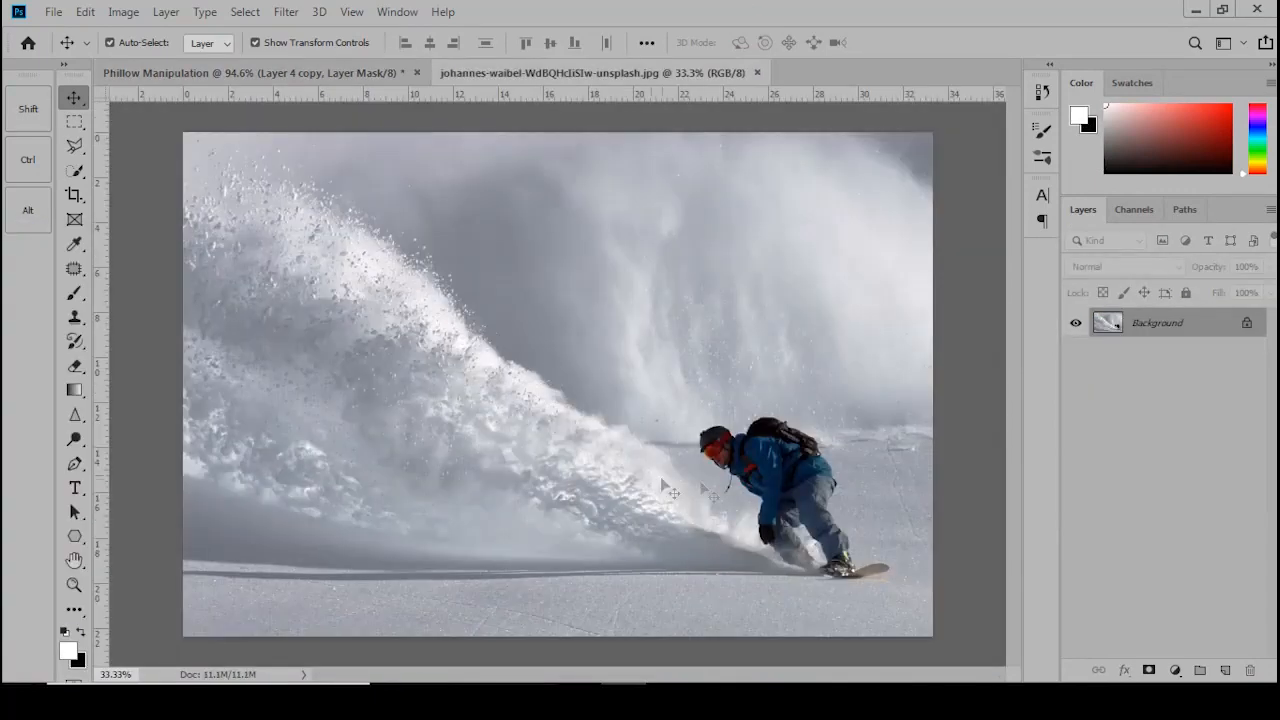
pyautogui.moveTo(324, 102); pyautogui.dragTo(434, 294)
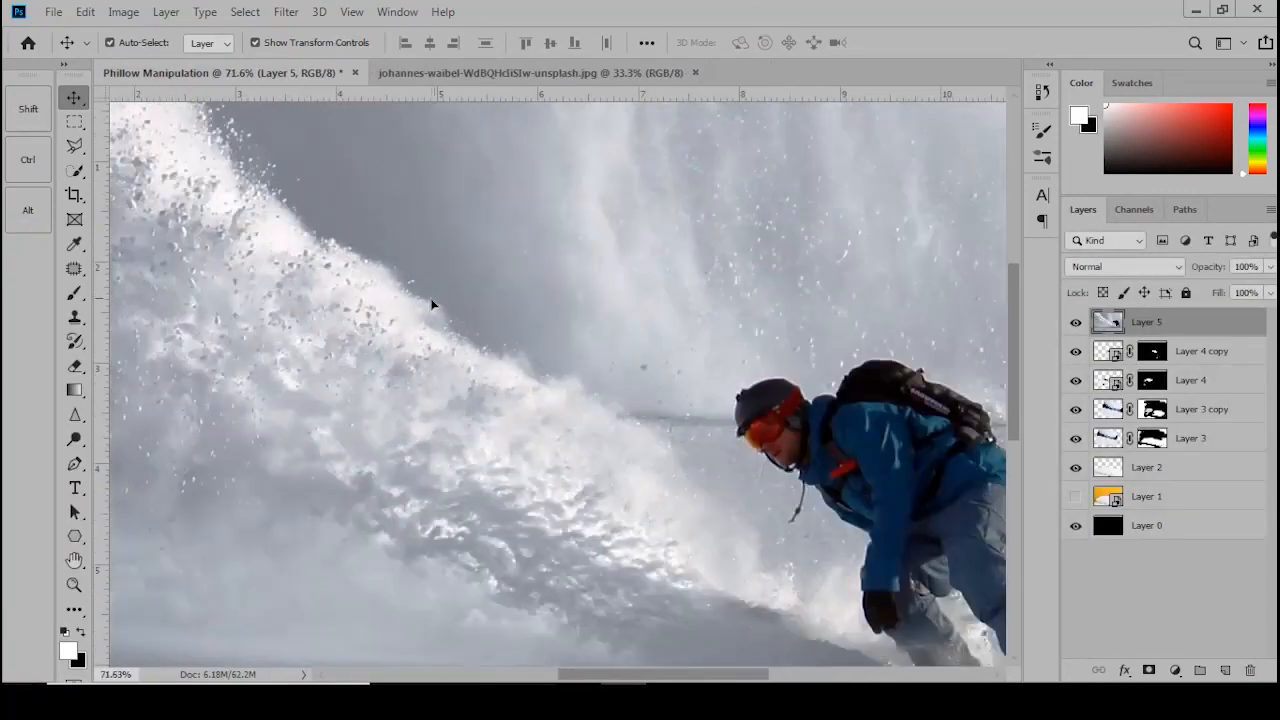
# - Convert the snowboarder layer to a smart object, then scale it down and tilt it slightly over the snowy pillow
pyautogui.hotkey('ctrl', '0')
pyautogui.scroll(-2, 801, 448)
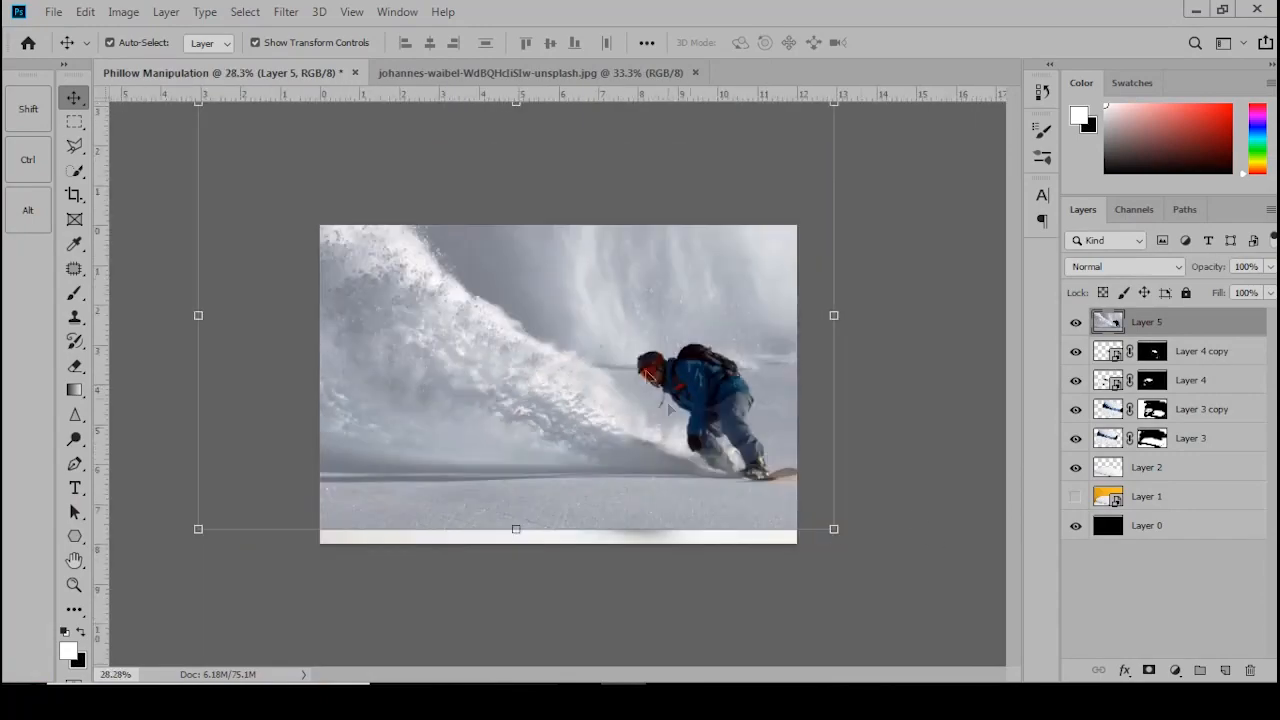
pyautogui.rightClick(1221, 331)
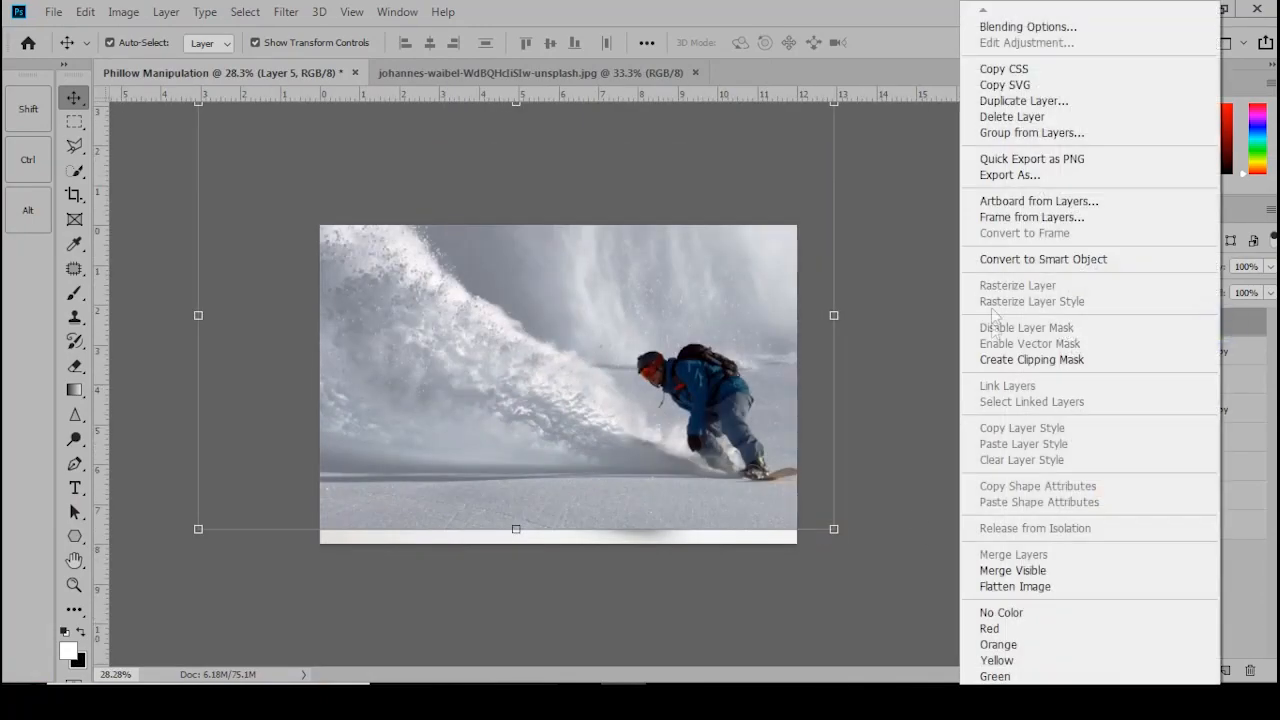
pyautogui.click(1034, 260)
pyautogui.moveTo(834, 528); pyautogui.dragTo(701, 510)
pyautogui.scroll(6, 594, 371)
pyautogui.scroll(-5, 626, 411)
pyautogui.press('Return')
# - Add a layer mask to Layer 5 and paint black to hide the sky and snow spray around the snowboarder
pyautogui.click(1148, 671)
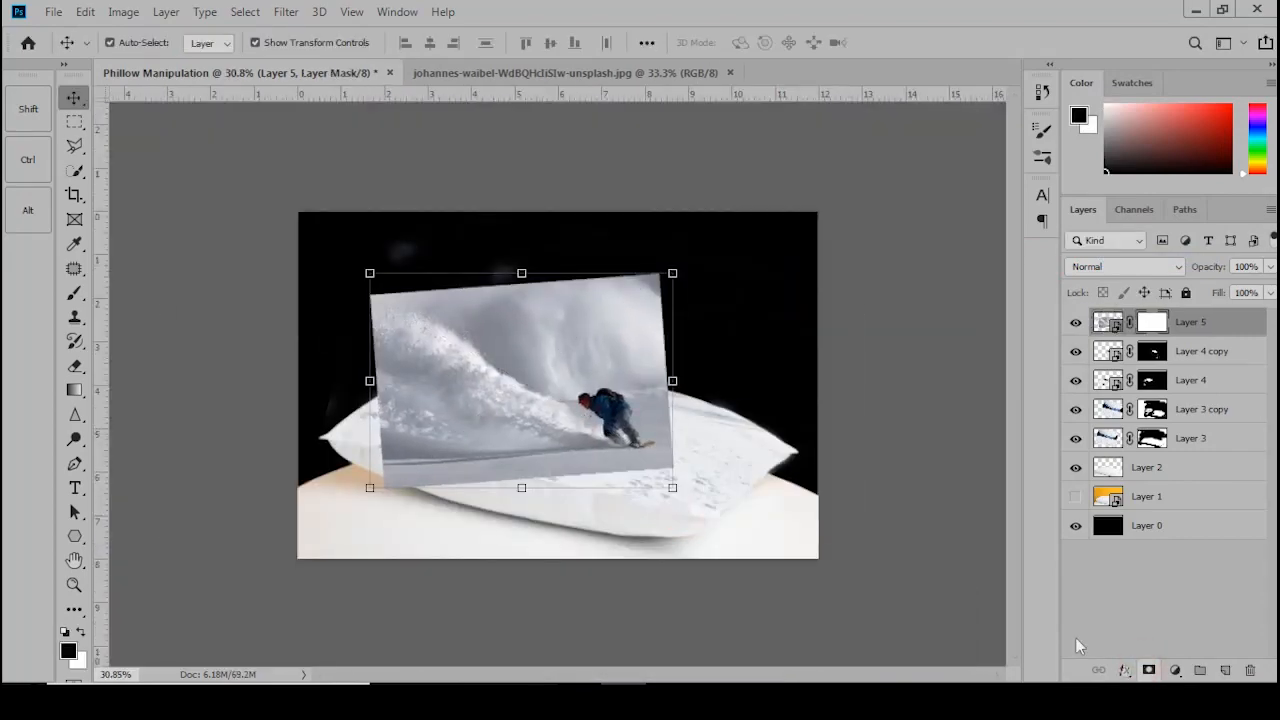
pyautogui.press('b')
pyautogui.scroll(6, 590, 345)
pyautogui.moveTo(620, 261)
pyautogui.mouseDown()
pyautogui.moveTo(748, 365)
pyautogui.moveTo(771, 449)
pyautogui.moveTo(737, 586)
pyautogui.moveTo(791, 523)
pyautogui.moveTo(679, 587)
pyautogui.moveTo(590, 545)
pyautogui.moveTo(214, 500)
pyautogui.moveTo(286, 466)
pyautogui.moveTo(222, 300)
pyautogui.moveTo(429, 314)
pyautogui.moveTo(514, 486)
pyautogui.moveTo(470, 271)
pyautogui.moveTo(655, 300)
pyautogui.moveTo(537, 314)
pyautogui.mouseUp()
pyautogui.moveTo(537, 314)
pyautogui.mouseDown()
pyautogui.moveTo(786, 222)
pyautogui.moveTo(294, 206)
pyautogui.mouseUp()
pyautogui.scroll(-5, 213, 285)
pyautogui.click(75, 98)
pyautogui.scroll(6, 537, 366)
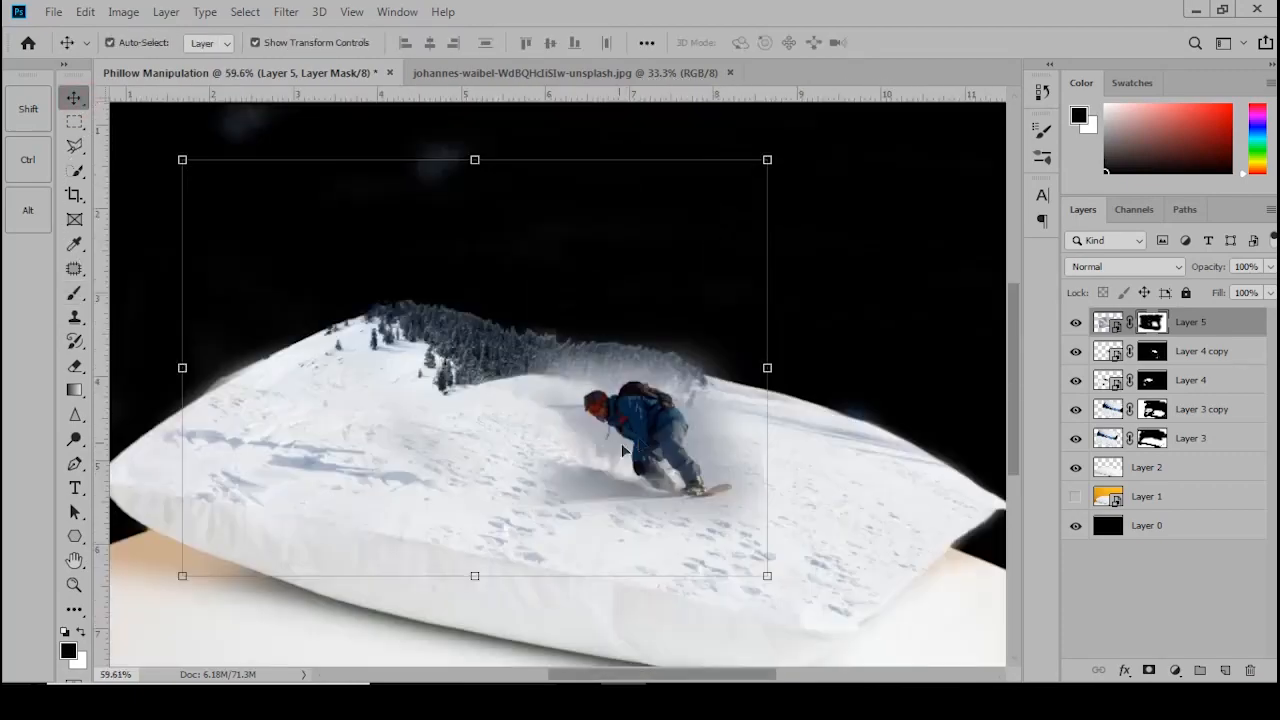
# - Reduce the brush to 50 px and paint black on Layer 5's mask closely around the snowboarder to blend him into the slope
pyautogui.press('b')
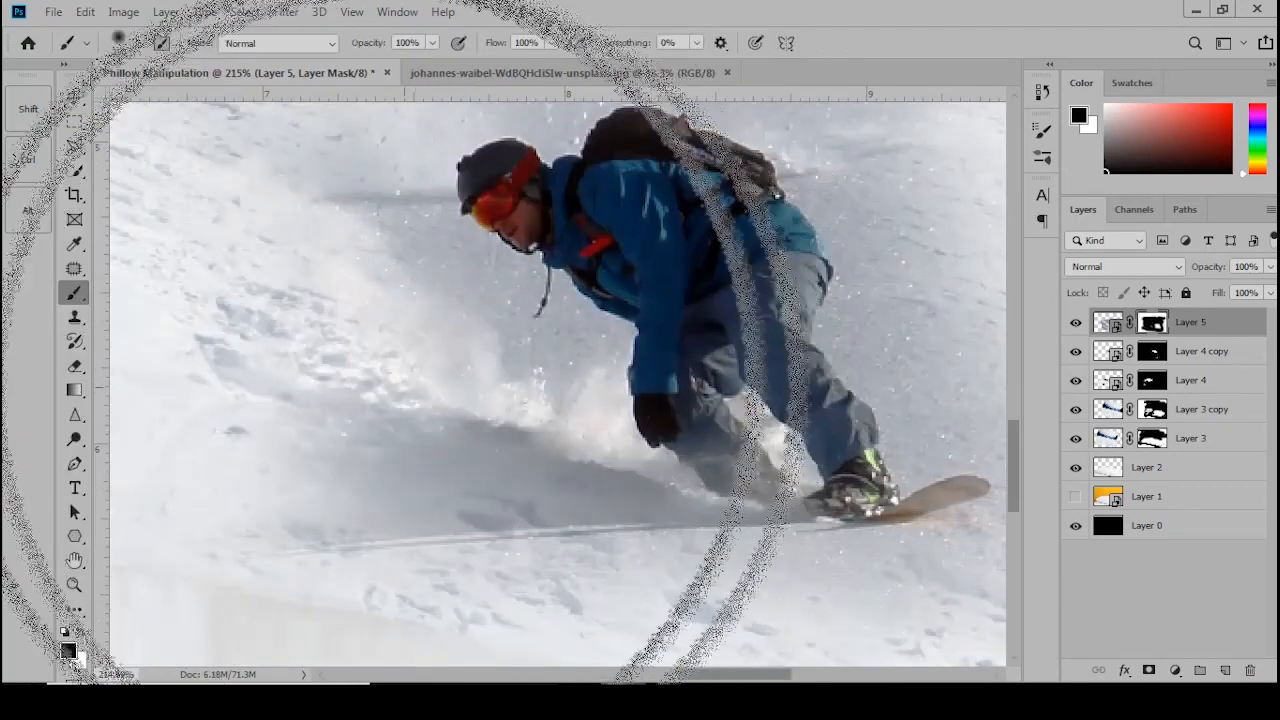
pyautogui.scroll(-2, 405, 452)
pyautogui.press('[')
pyautogui.press('[')
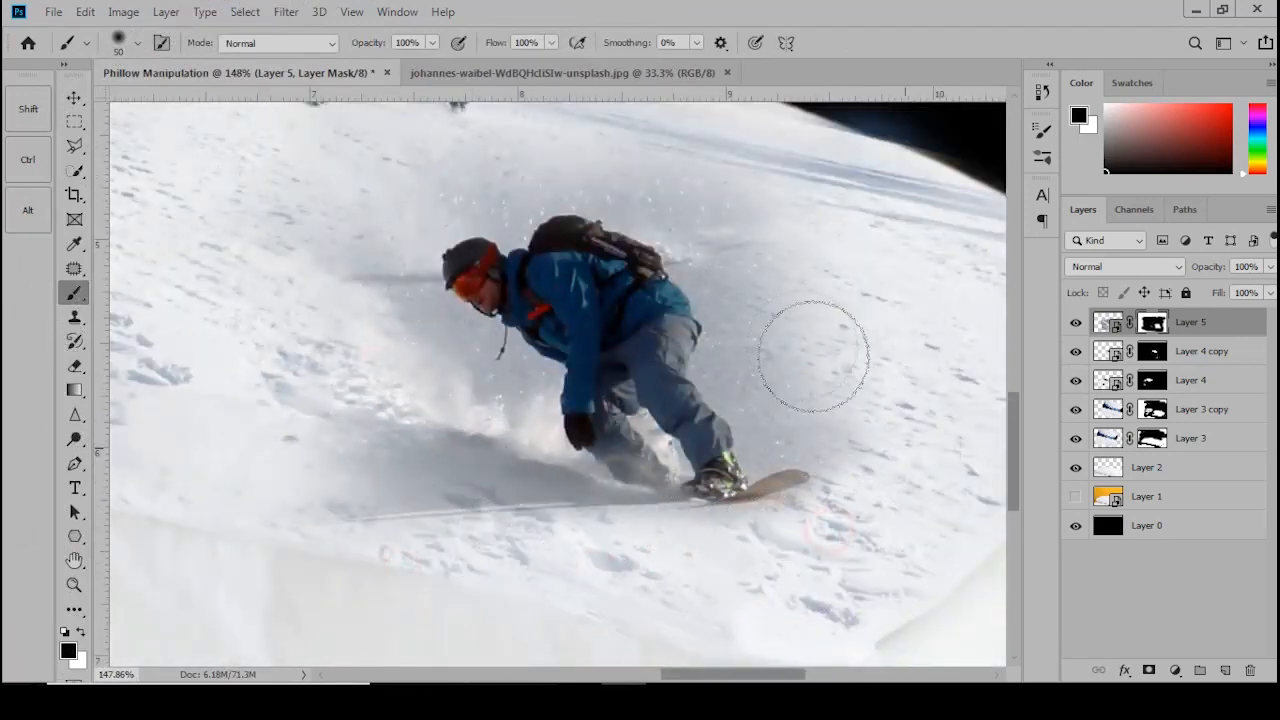
pyautogui.moveTo(682, 212)
pyautogui.mouseDown()
pyautogui.moveTo(737, 378)
pyautogui.moveTo(814, 434)
pyautogui.moveTo(864, 417)
pyautogui.mouseUp()
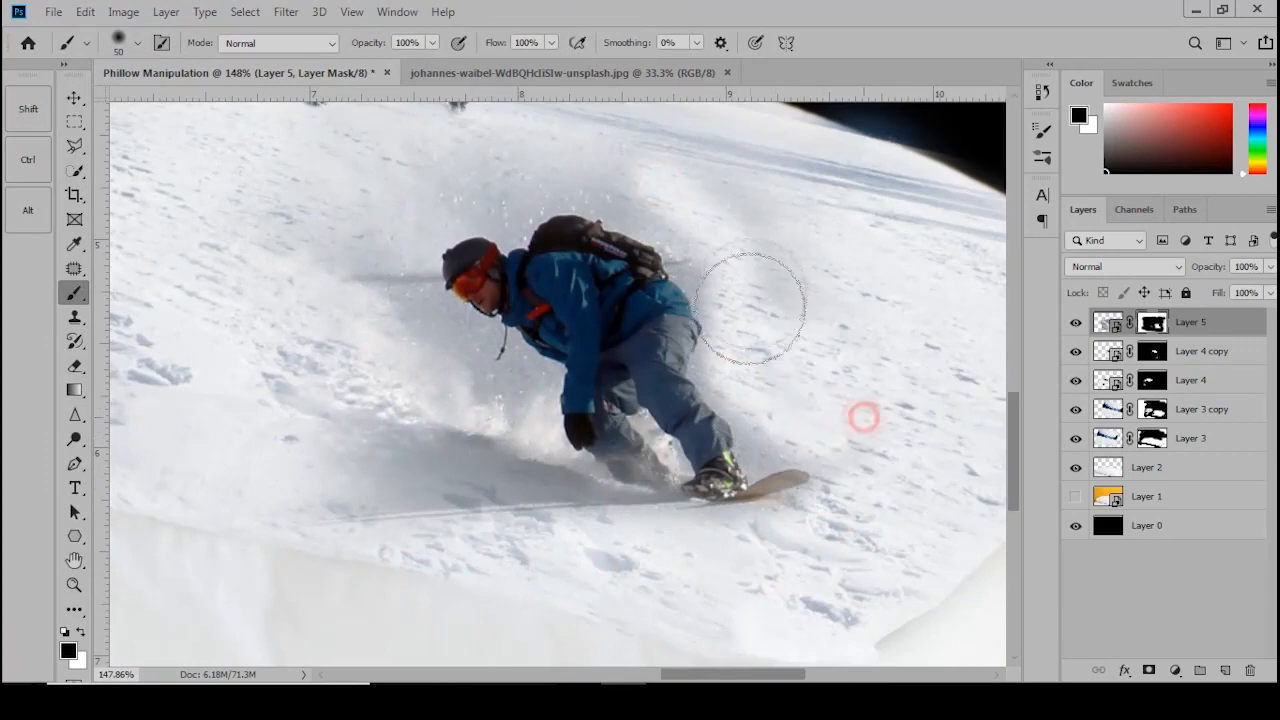
pyautogui.moveTo(694, 251)
pyautogui.mouseDown()
pyautogui.moveTo(729, 286)
pyautogui.moveTo(478, 160)
pyautogui.moveTo(543, 157)
pyautogui.moveTo(334, 209)
pyautogui.mouseUp()
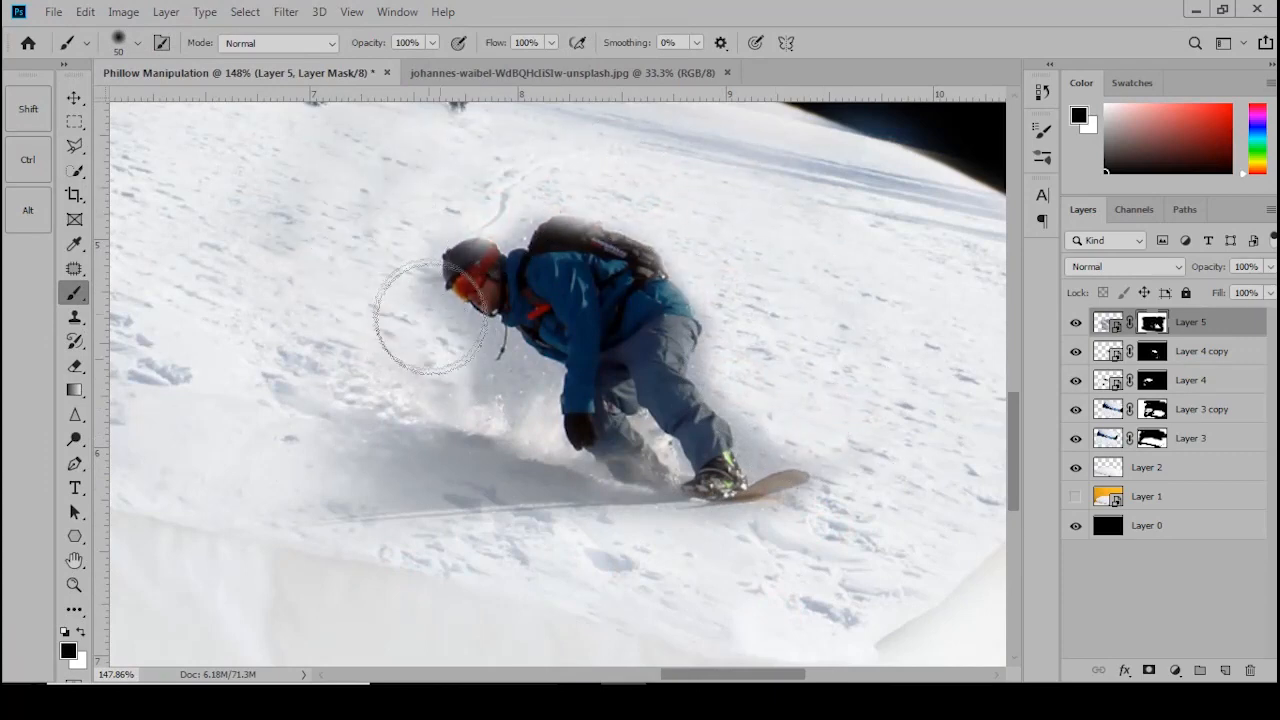
pyautogui.moveTo(432, 318)
pyautogui.mouseDown()
pyautogui.moveTo(468, 353)
pyautogui.moveTo(526, 375)
pyautogui.moveTo(510, 387)
pyautogui.moveTo(495, 467)
pyautogui.moveTo(466, 423)
pyautogui.mouseUp()
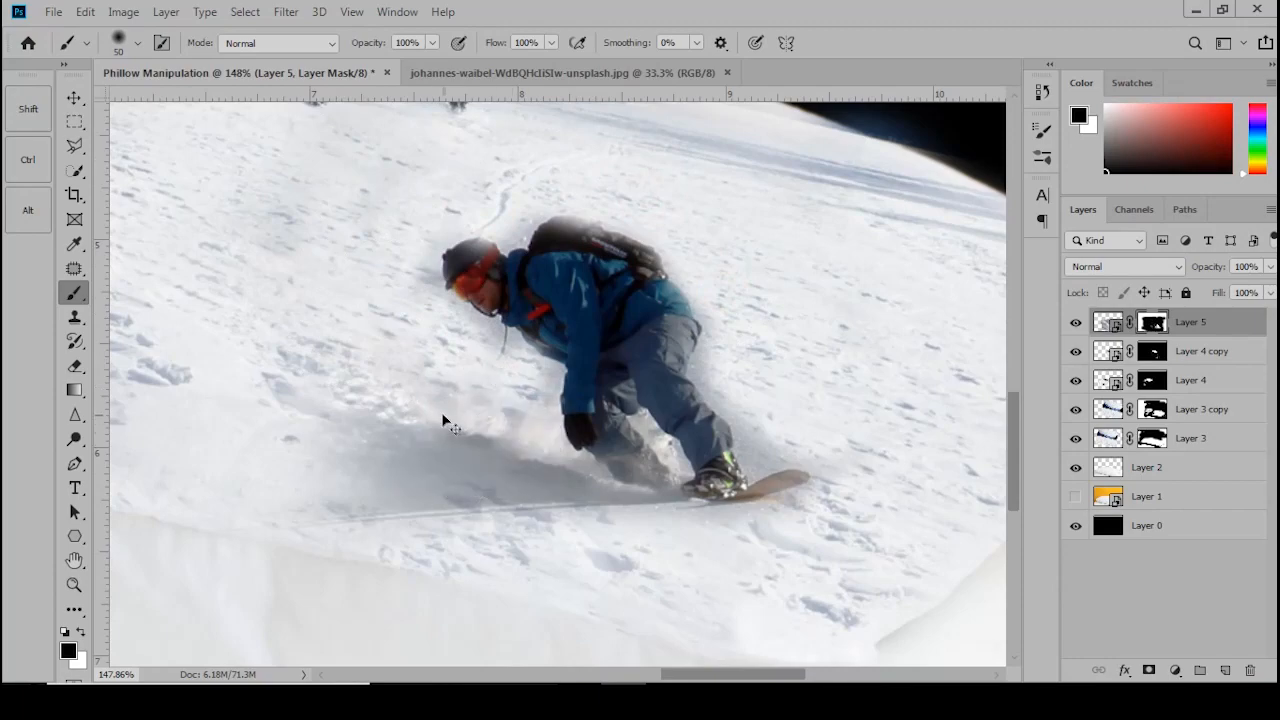
# - Close the snowboarder source photo and save the composite with the black Layer 0 selected
pyautogui.scroll(-6, 445, 422)
pyautogui.press('x')
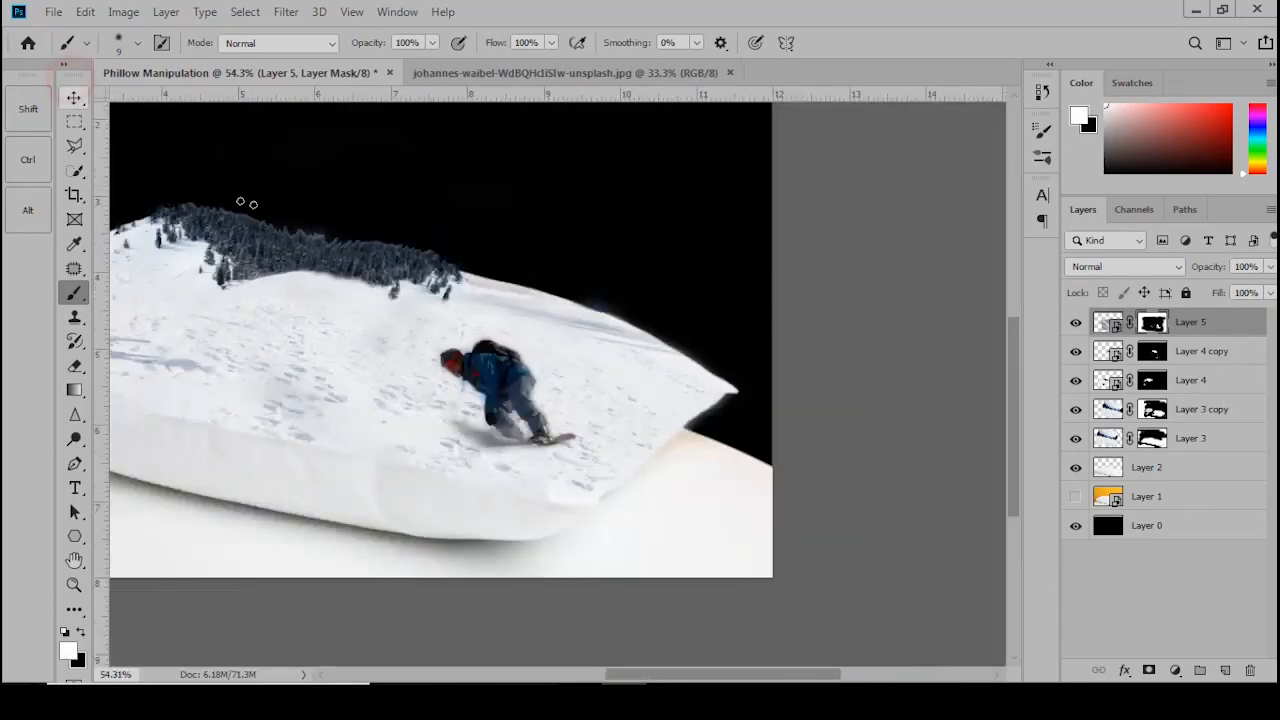
pyautogui.moveTo(386, 214); pyautogui.dragTo(534, 356)
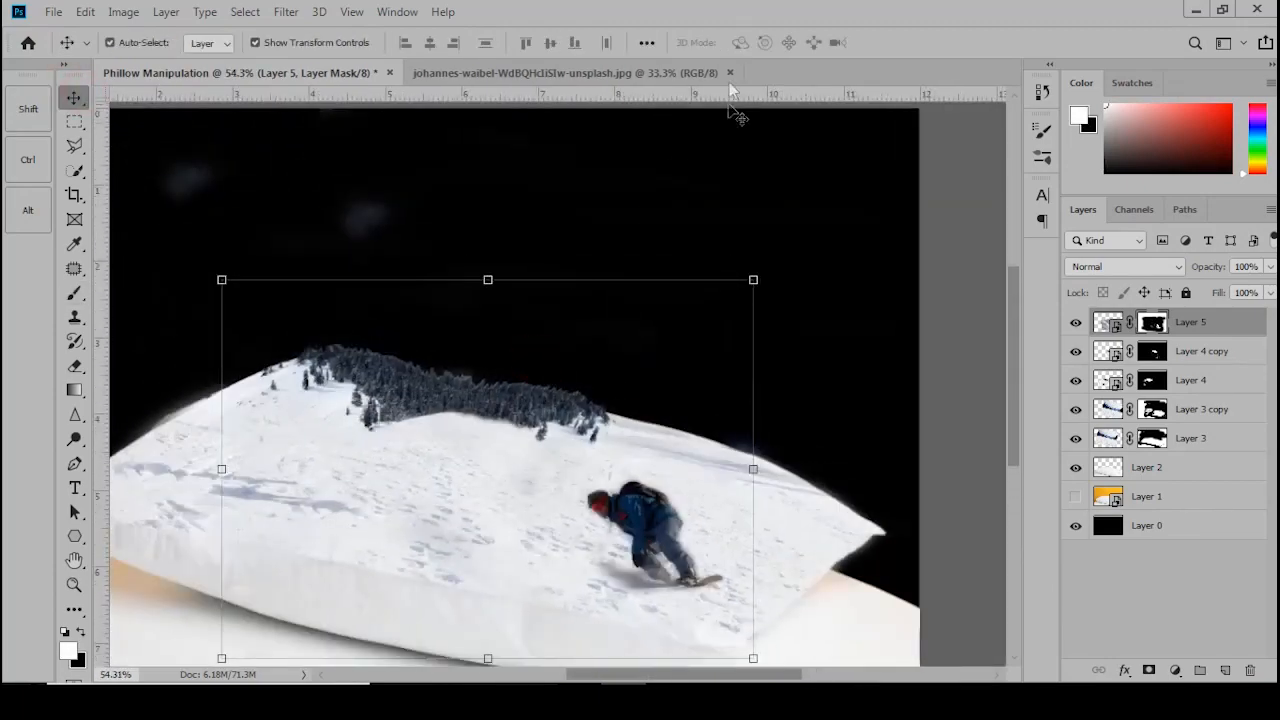
pyautogui.click(737, 73)
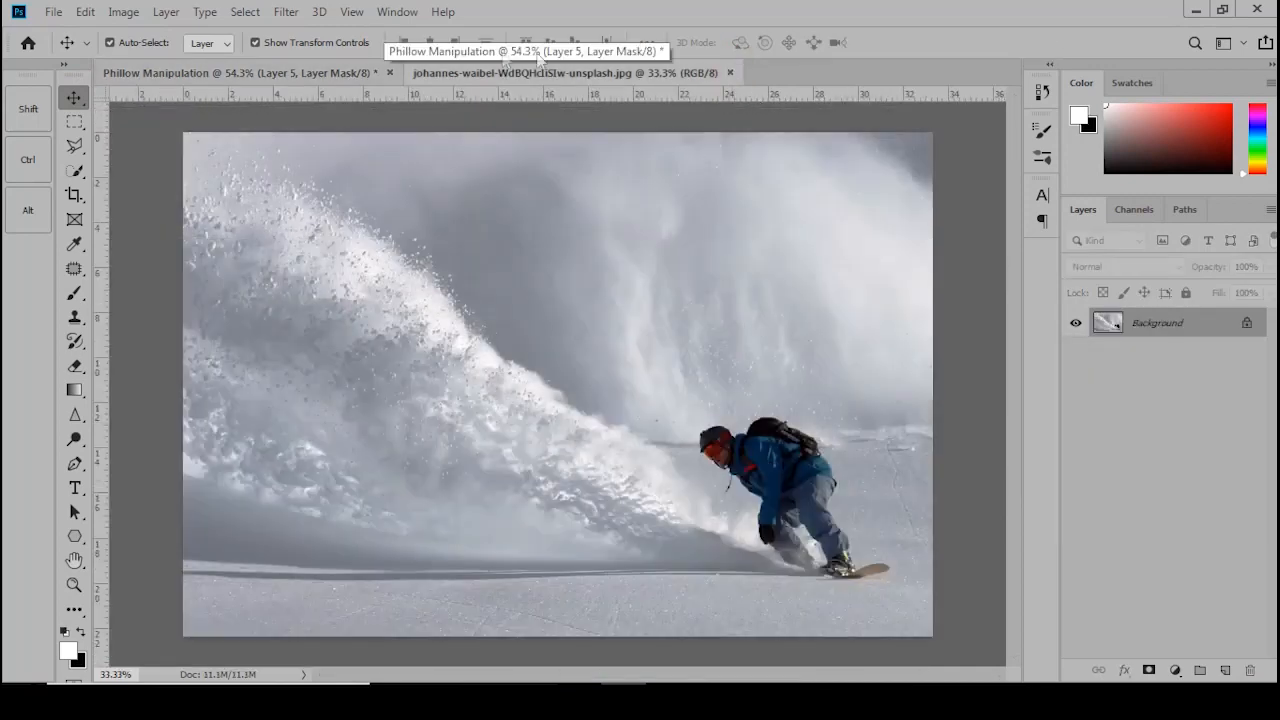
pyautogui.click(730, 73)
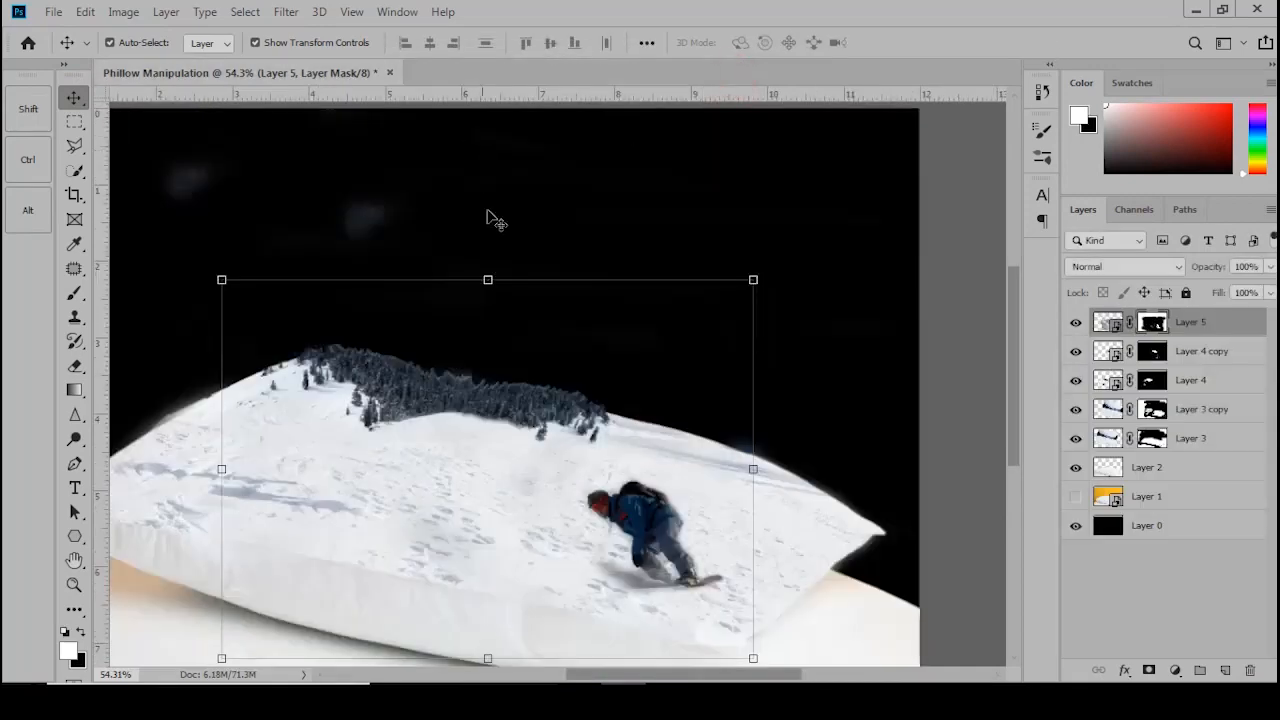
pyautogui.click(418, 162)
pyautogui.hotkey('alt', 'Tab')
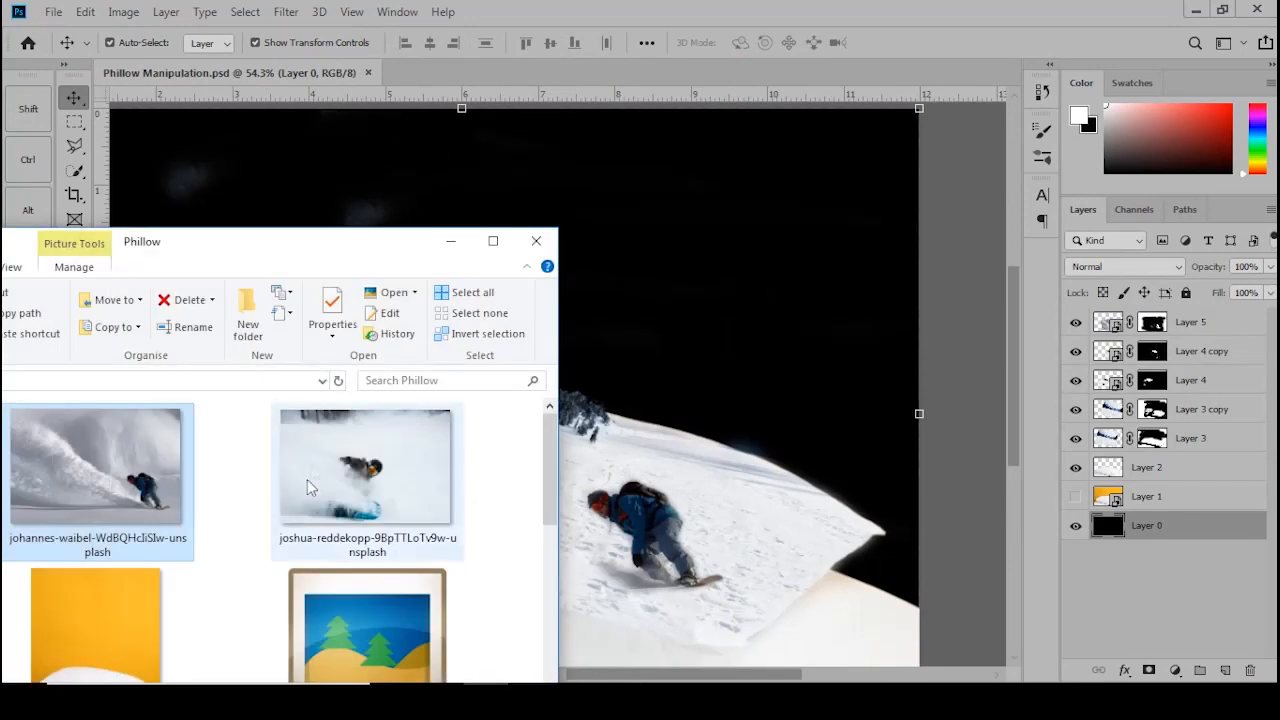
pyautogui.scroll(-3, 307, 490)
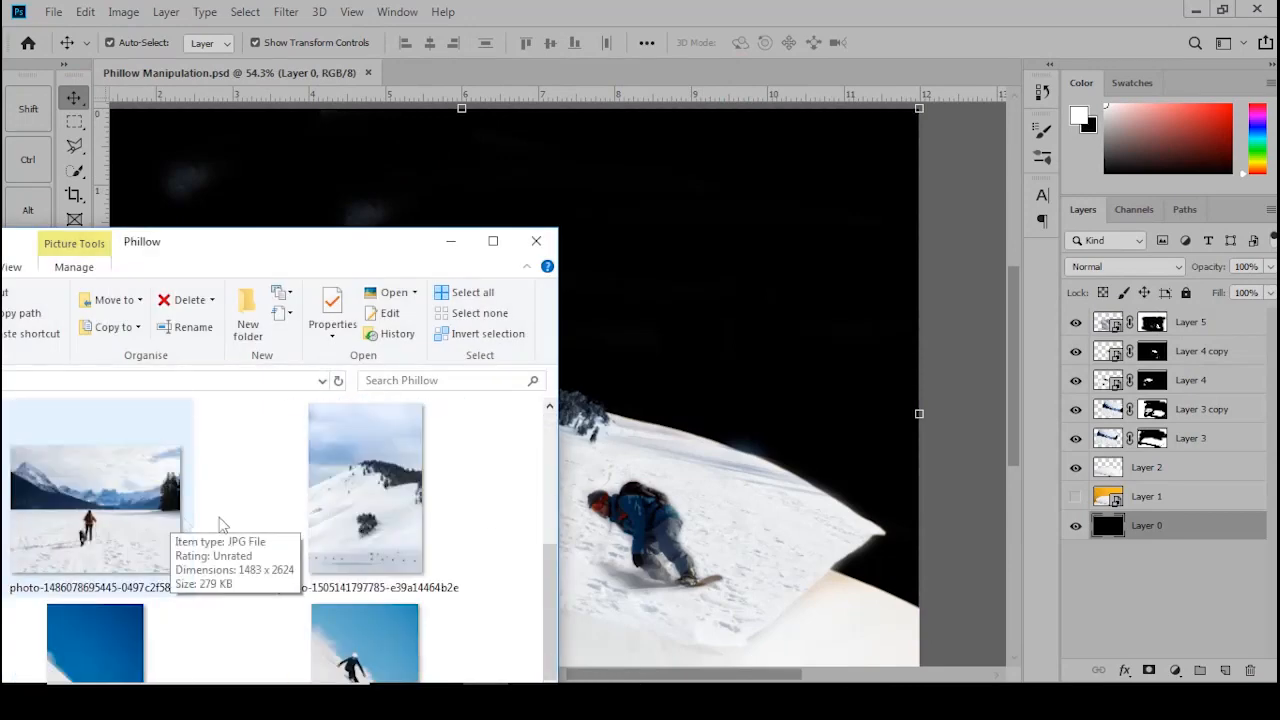
pyautogui.scroll(3, 237, 467)
pyautogui.scroll(-3, 338, 455)
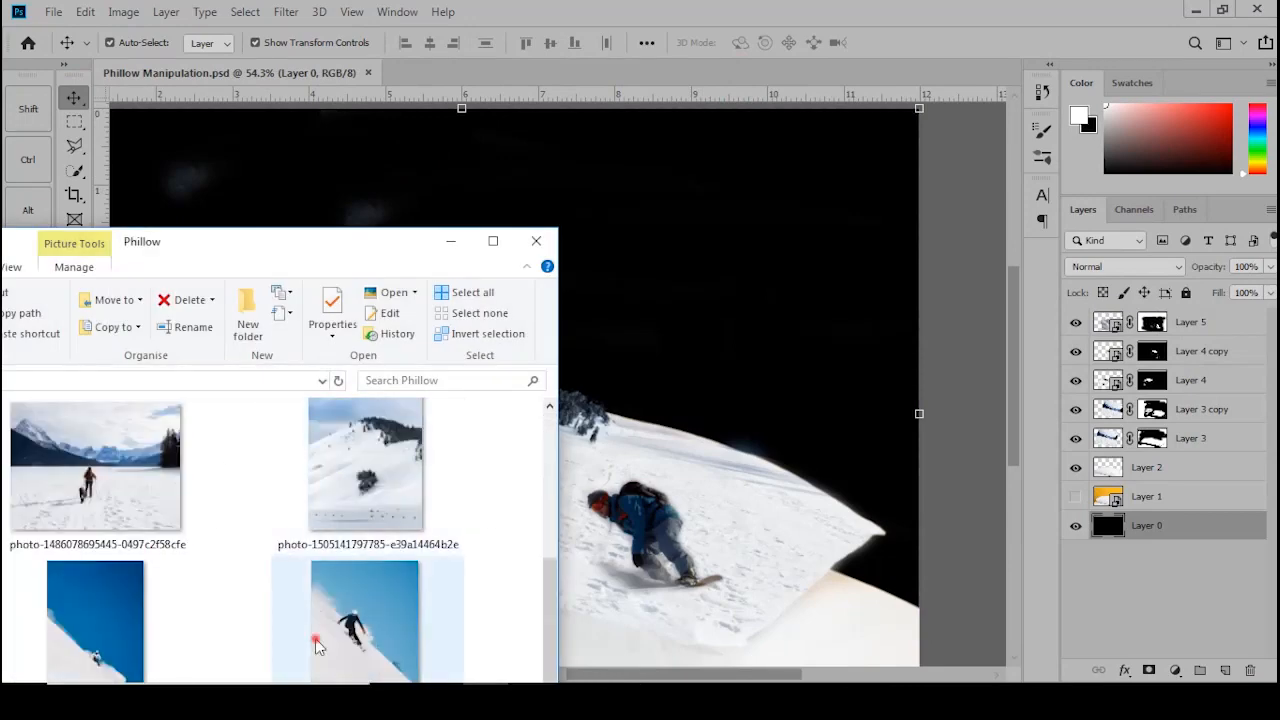
pyautogui.doubleClick(360, 610)
# - Trace a loose closed Pen path around the skier and both poles, make it a selection and copy it to a new layer
pyautogui.scroll(3, 512, 342)
pyautogui.press('p')
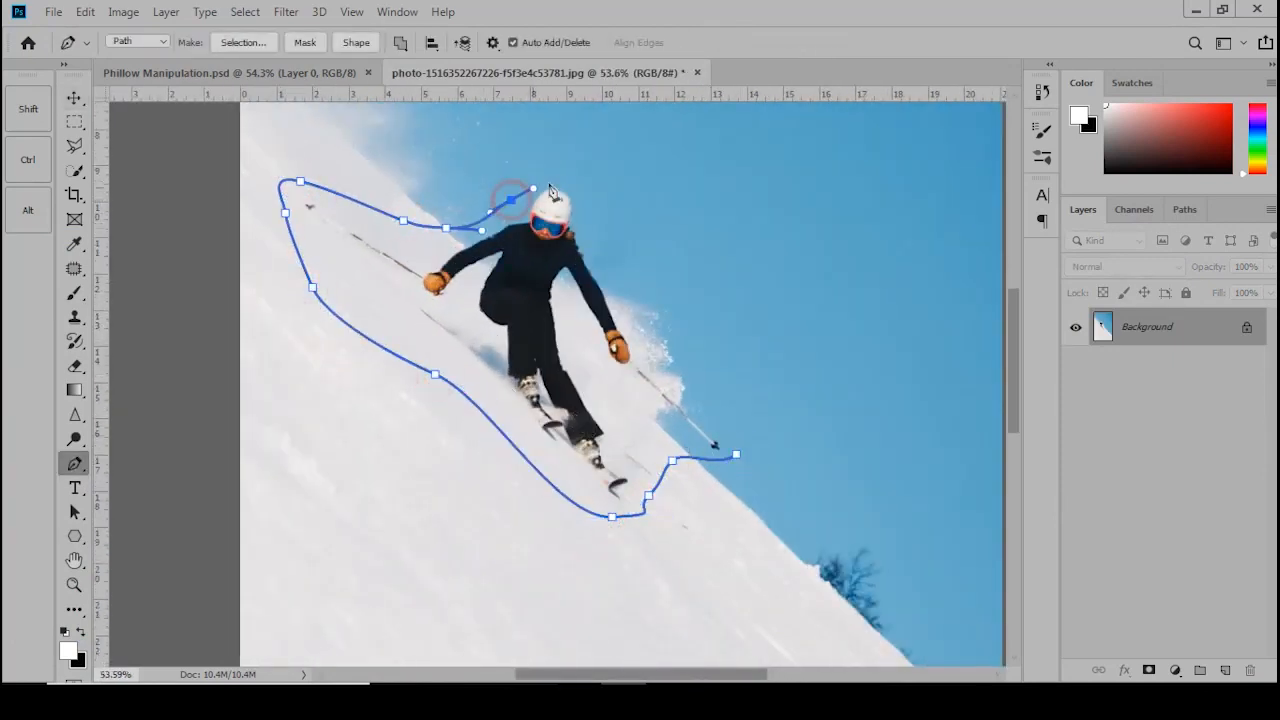
pyautogui.click(735, 454)
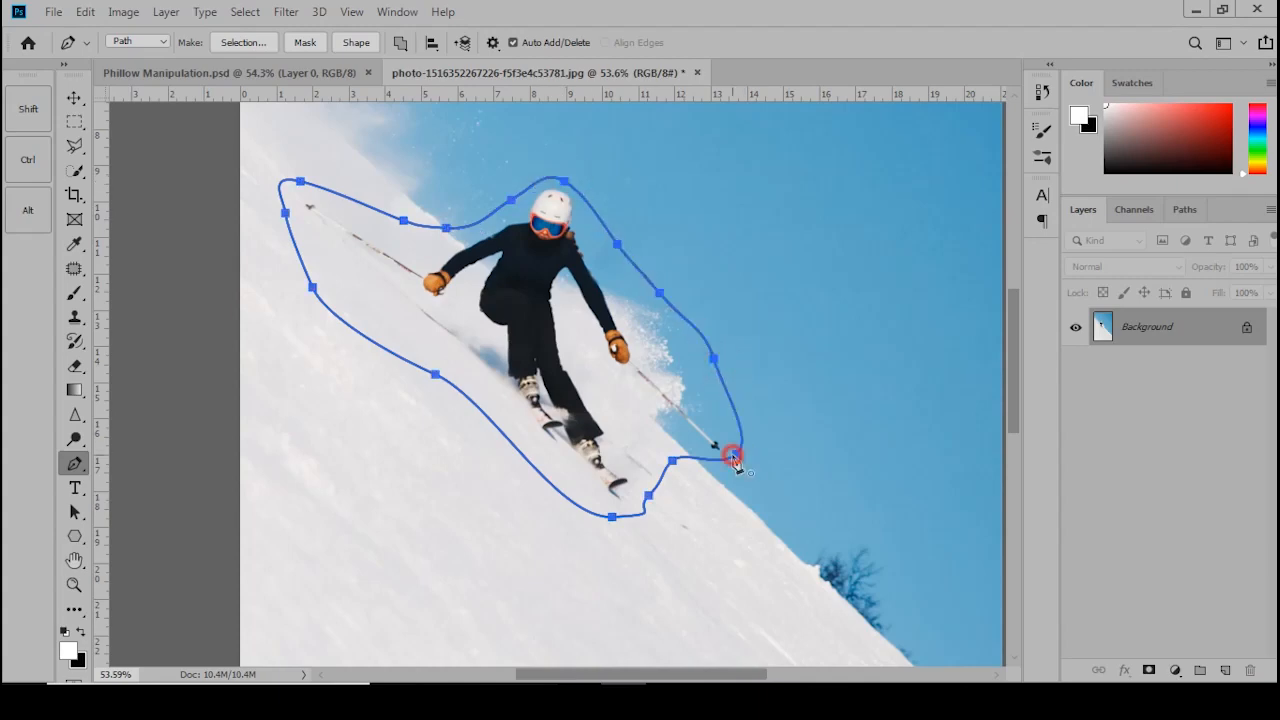
pyautogui.hotkey('ctrl', 'Return')
pyautogui.hotkey('ctrl', 'j')
# - Bring the skier cut-out into the Phillow Manipulation document and convert its layer to a smart object
pyautogui.click(74, 97)
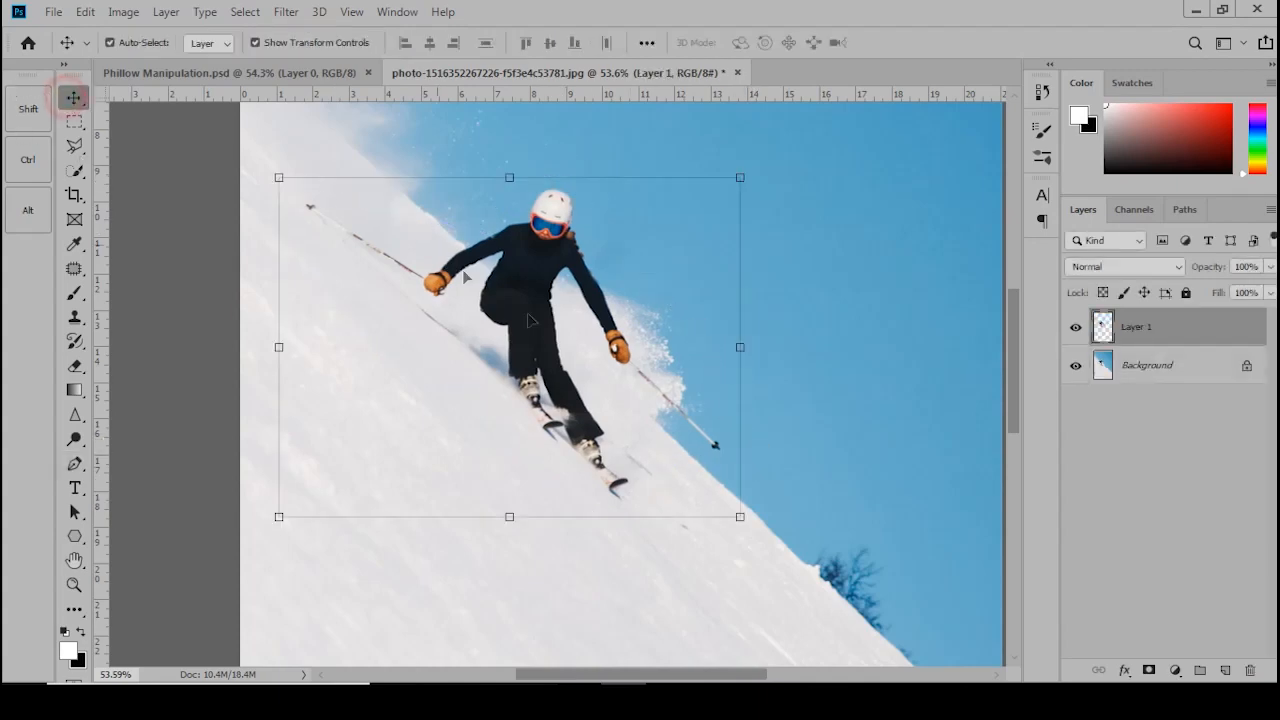
pyautogui.moveTo(557, 329); pyautogui.dragTo(457, 413)
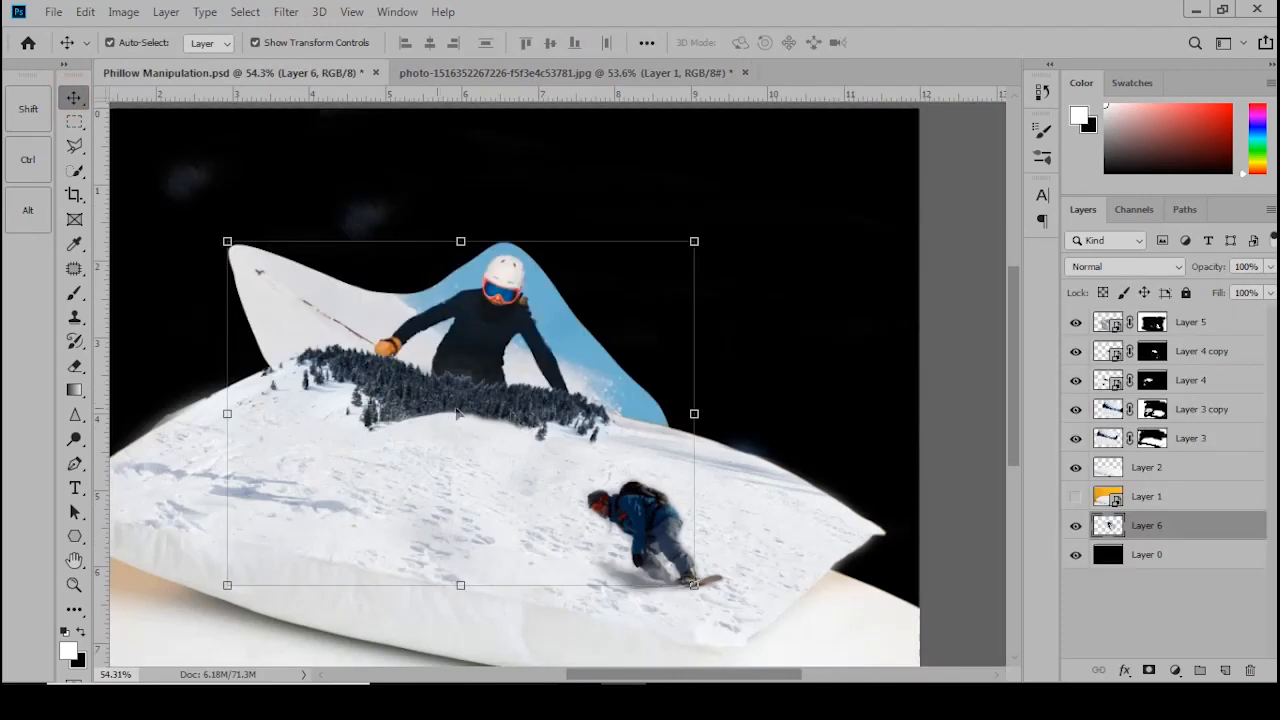
pyautogui.rightClick(1213, 527)
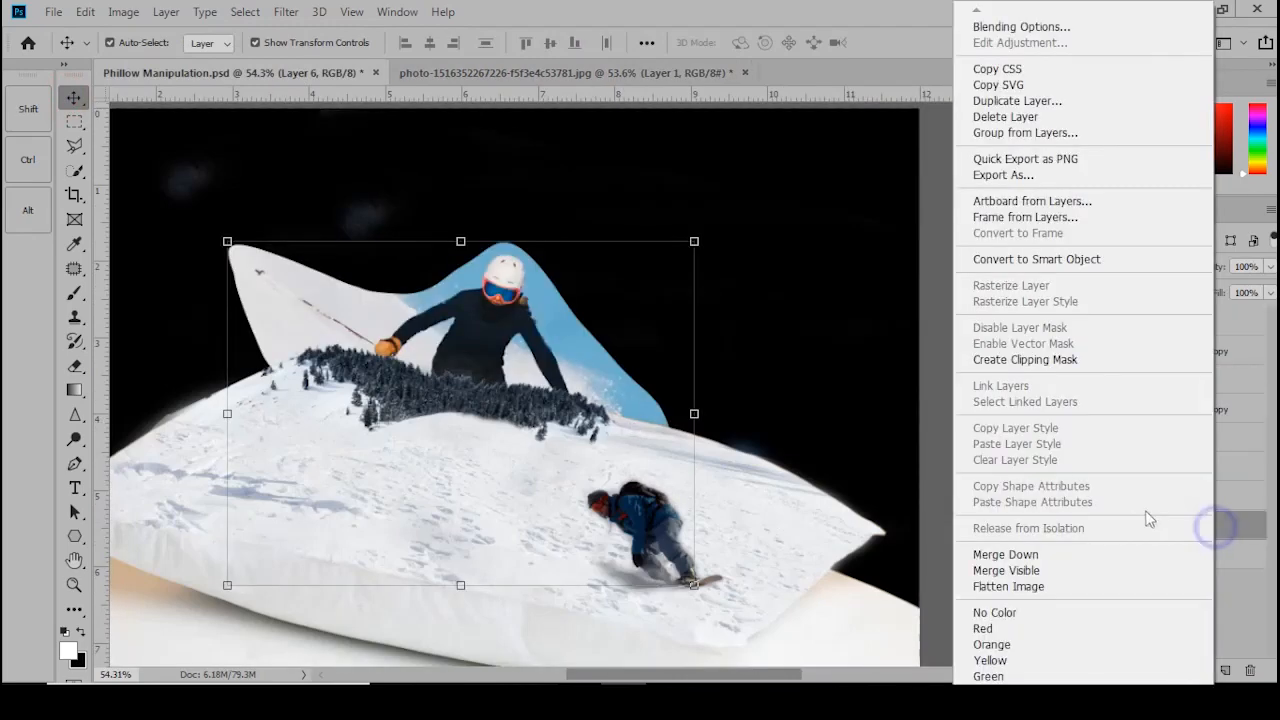
pyautogui.click(1010, 259)
# - Scale the skier cut-out down to about 22% and bring Layer 6 to the top of the layer stack
pyautogui.moveTo(674, 237); pyautogui.dragTo(500, 375)
pyautogui.hotkey('ctrl', 'shift', ']')
pyautogui.keyDown('alt'); pyautogui.scroll(5, 554, 388); pyautogui.keyUp('alt')
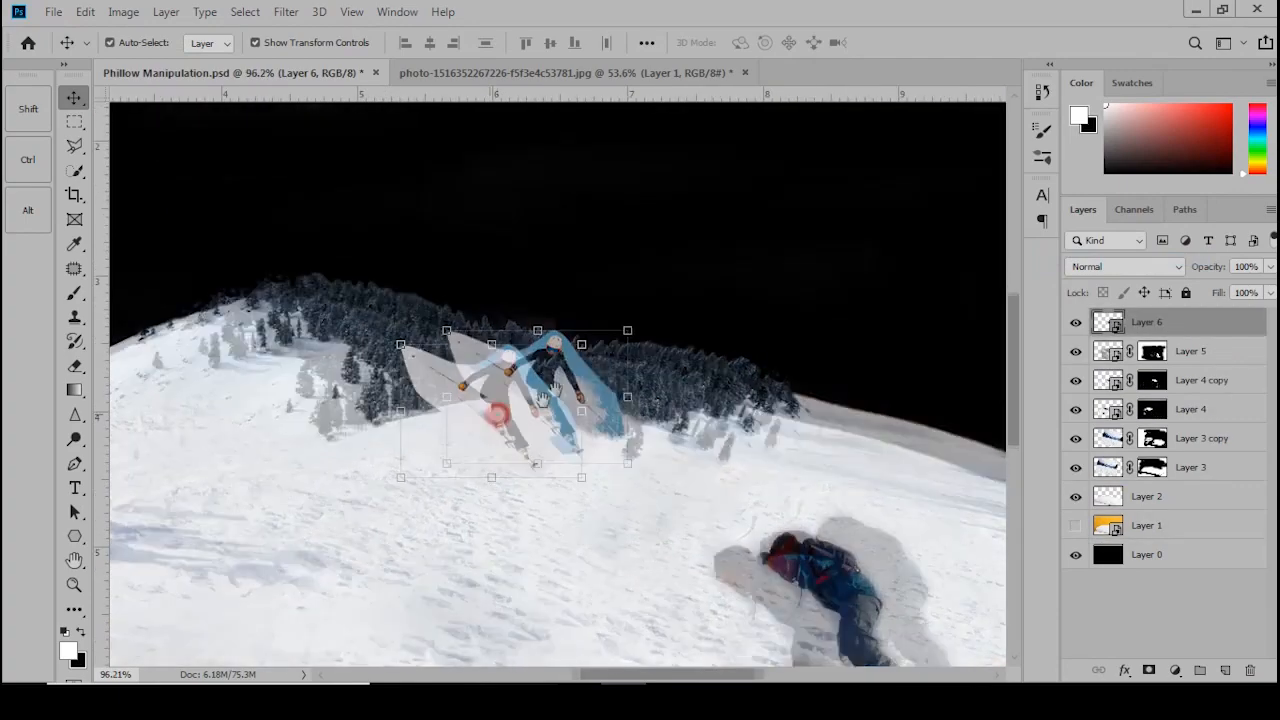
# - Flip the skier horizontally, place it on the snowy slope left of the trees and shrink it a little more
pyautogui.hotkey('ctrl', 't')
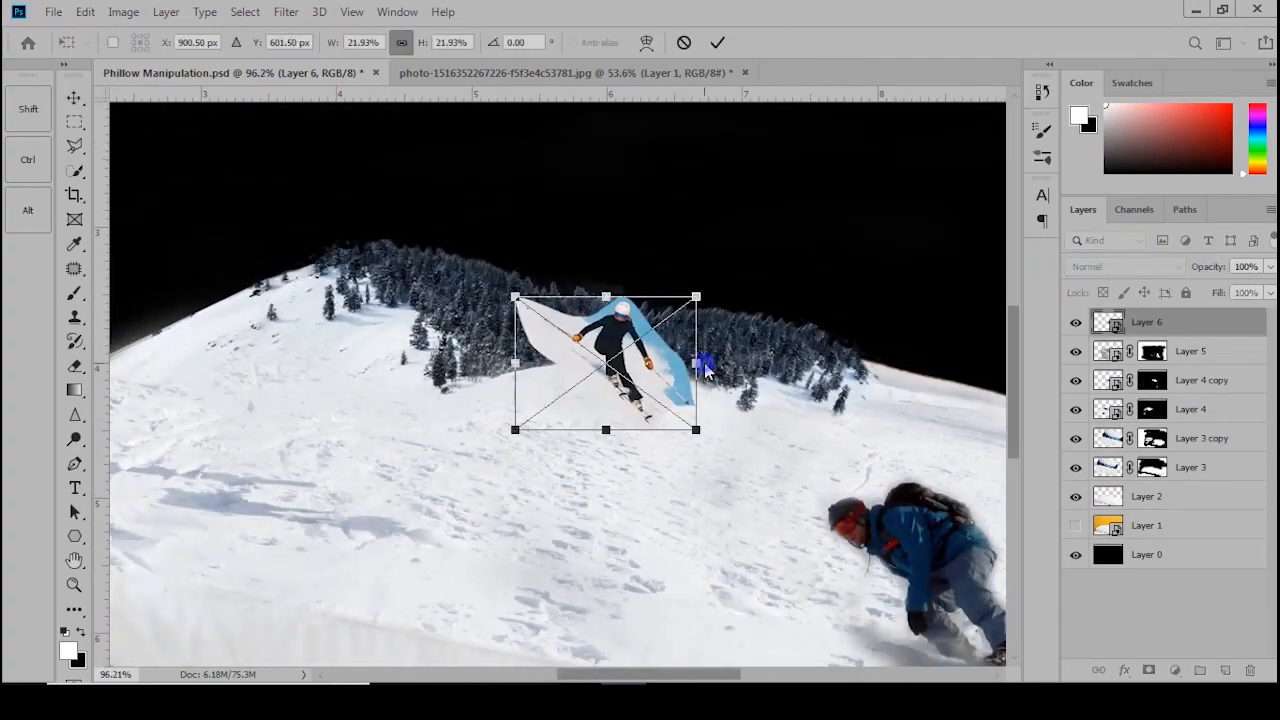
pyautogui.rightClick(706, 362)
pyautogui.click(760, 580)
pyautogui.moveTo(690, 365); pyautogui.dragTo(361, 410)
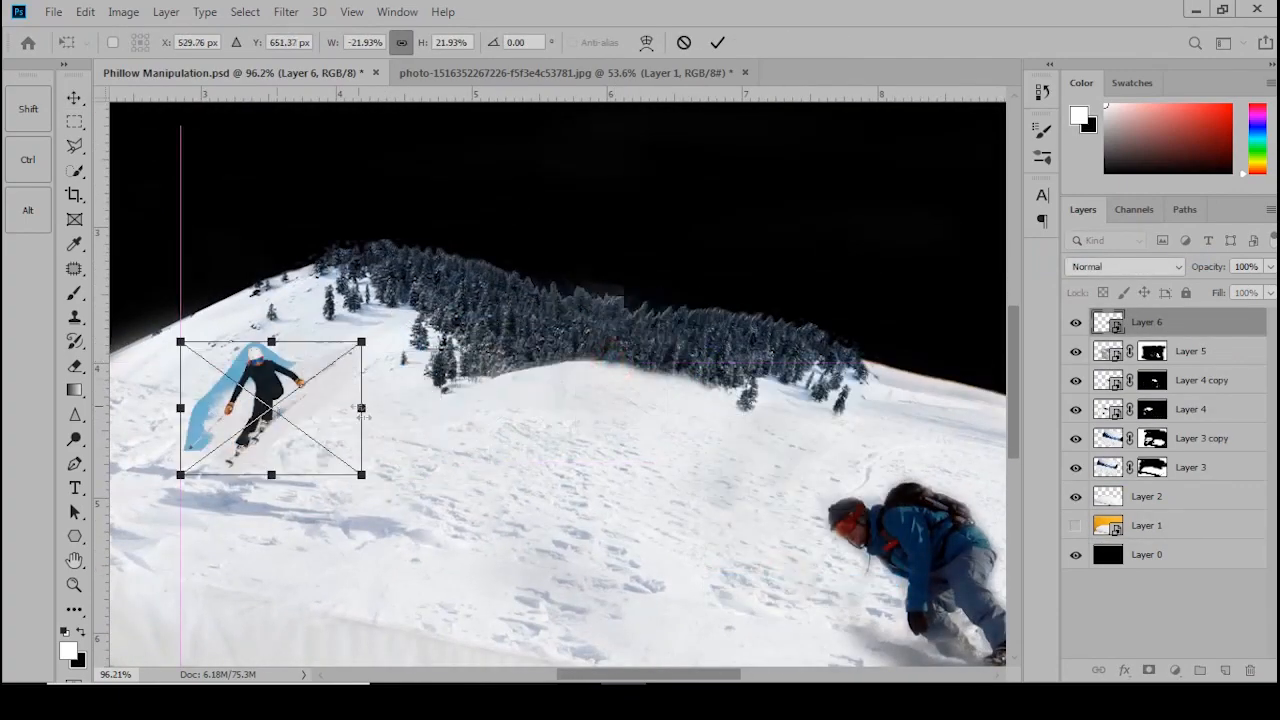
pyautogui.moveTo(361, 474); pyautogui.dragTo(340, 455)
pyautogui.press('Return')
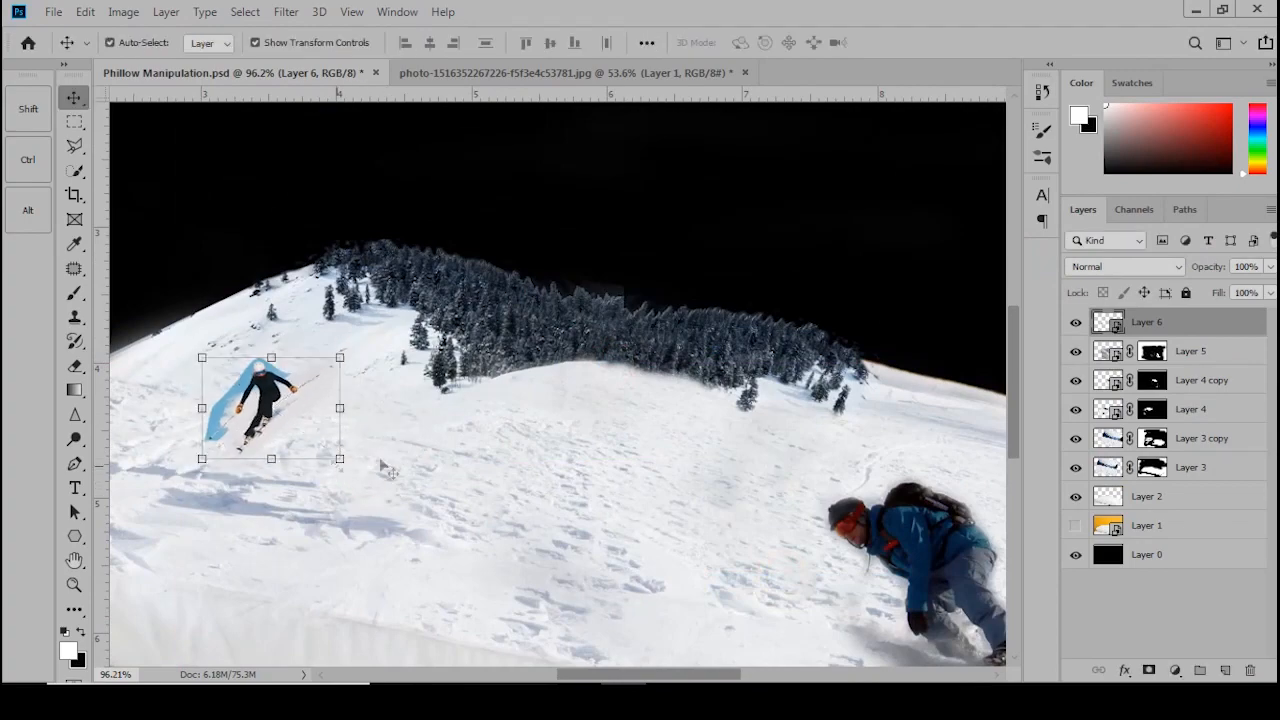
# - Add a layer mask to Layer 6 and paint out the leftover snow around the raised pole and skis with a 9 px black brush
pyautogui.keyDown('alt'); pyautogui.scroll(3, 280, 380); pyautogui.keyUp('alt')
pyautogui.keyDown('alt'); pyautogui.scroll(4, 276, 390); pyautogui.keyUp('alt')
pyautogui.moveTo(385, 530); pyautogui.dragTo(472, 382)
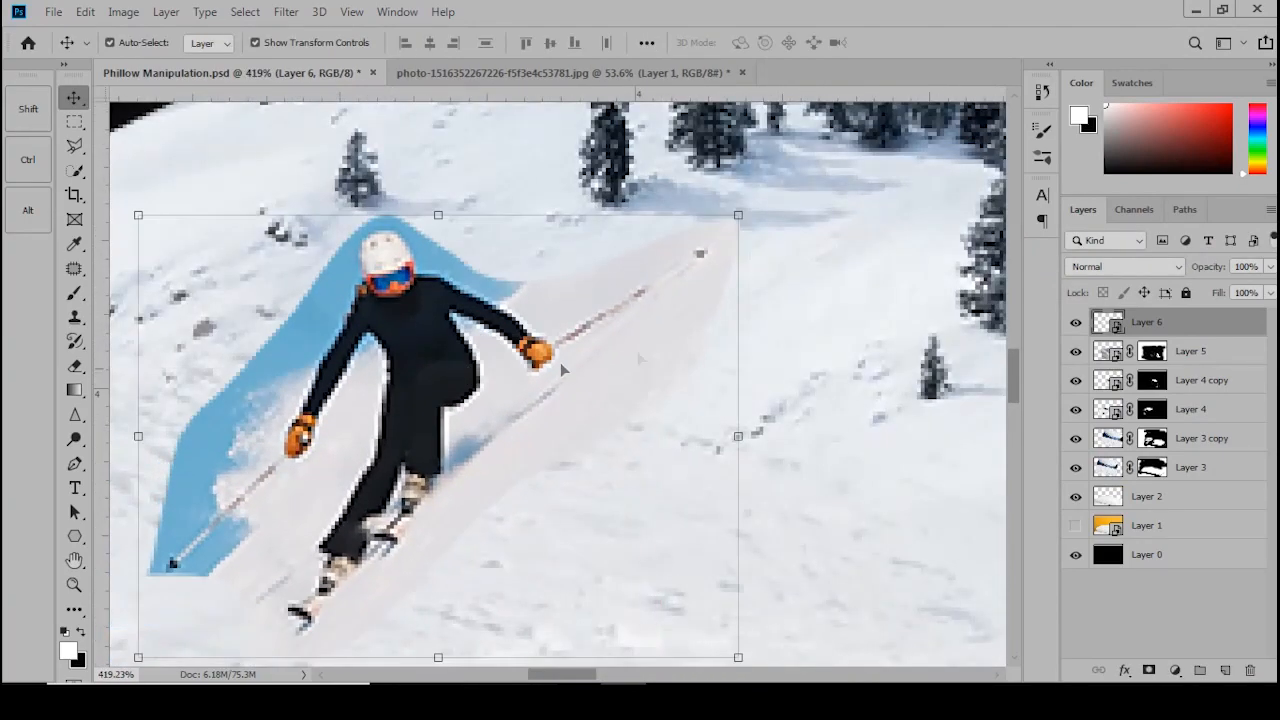
pyautogui.click(1148, 670)
pyautogui.press('b')
pyautogui.keyDown('alt'); pyautogui.scroll(2, 557, 206); pyautogui.keyUp('alt')
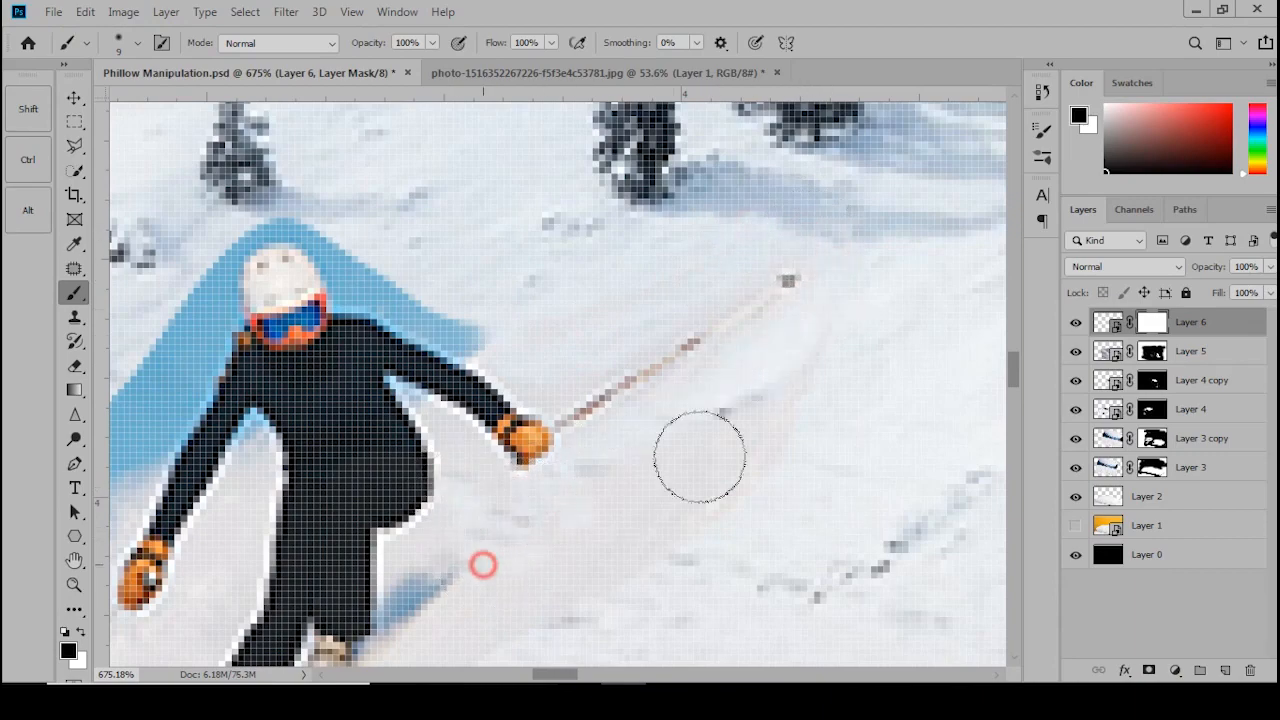
pyautogui.scroll(-2, 754, 460)
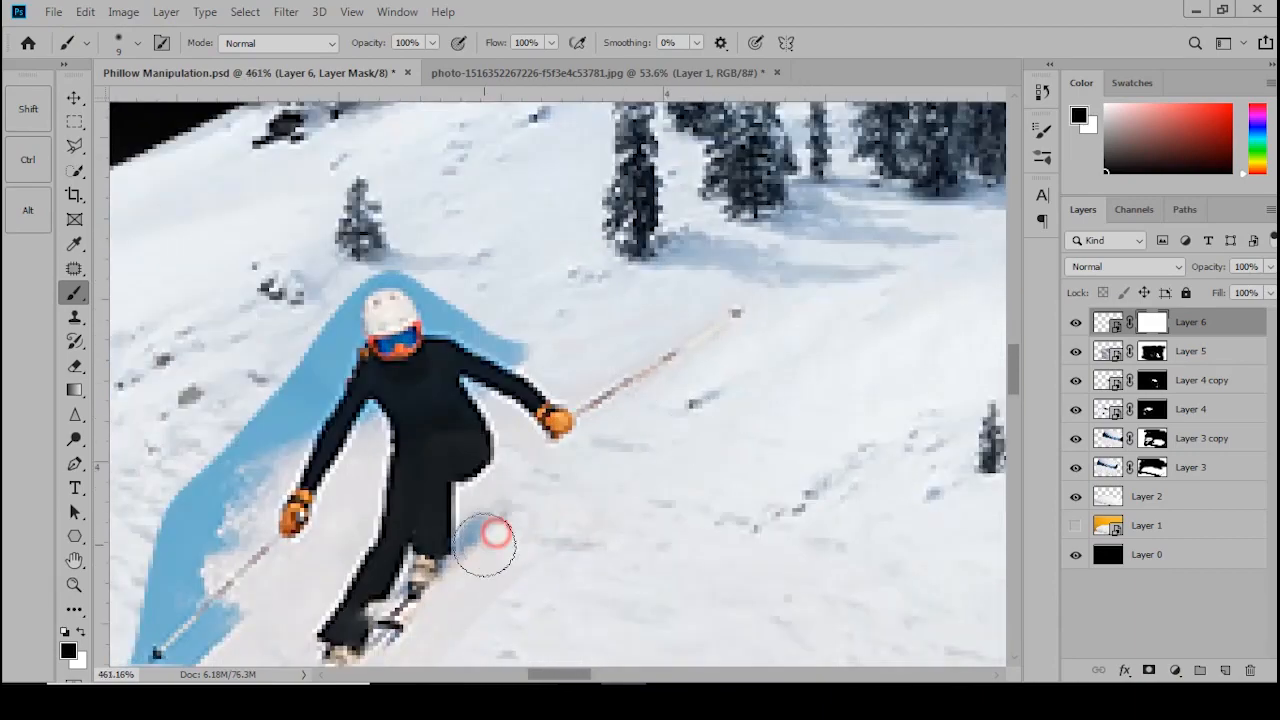
pyautogui.moveTo(507, 607); pyautogui.dragTo(567, 375)
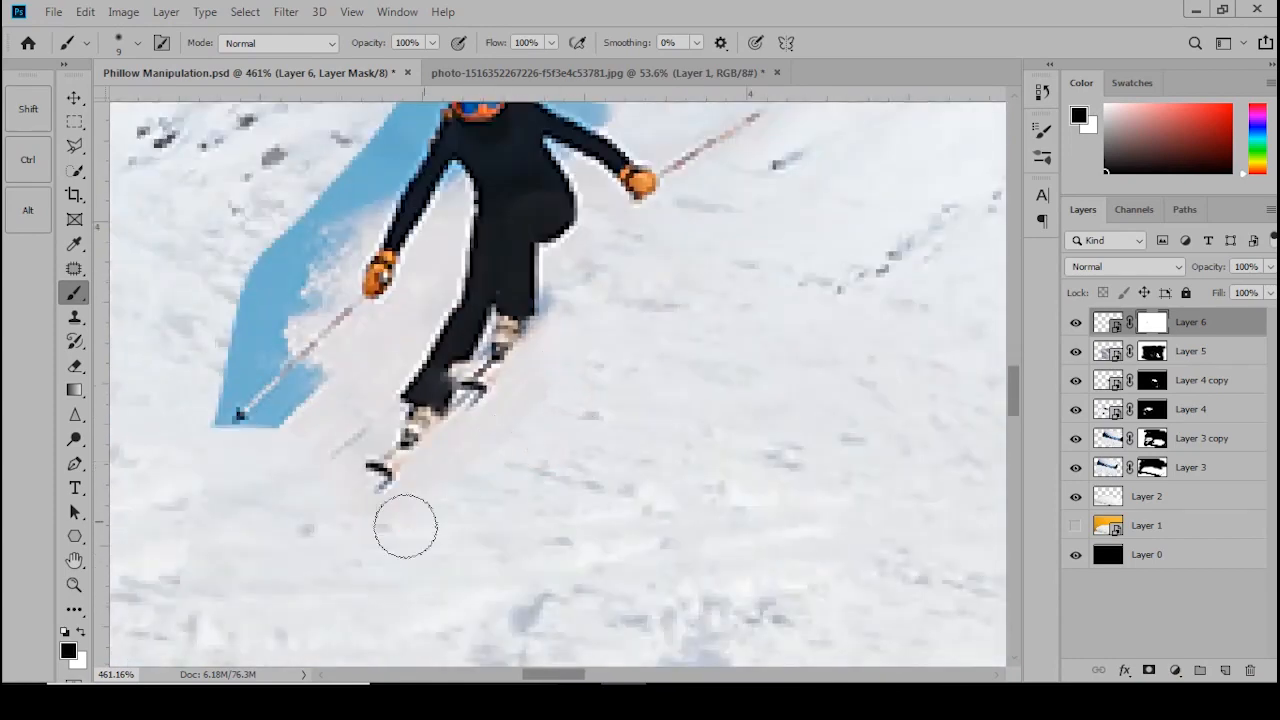
# - Mask out the blue sky left of the skier, under the arm and around the helmet and shoulders on Layer 6
pyautogui.moveTo(342, 180); pyautogui.dragTo(228, 358)
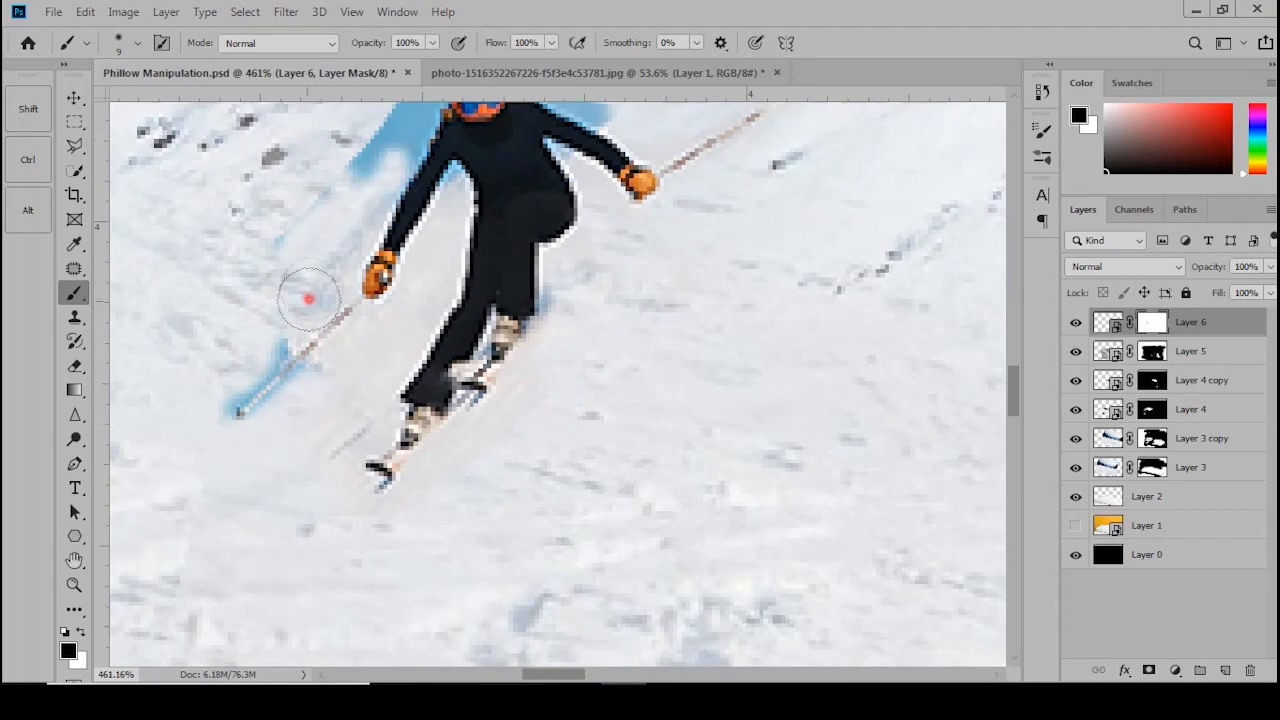
pyautogui.moveTo(302, 227); pyautogui.dragTo(271, 400)
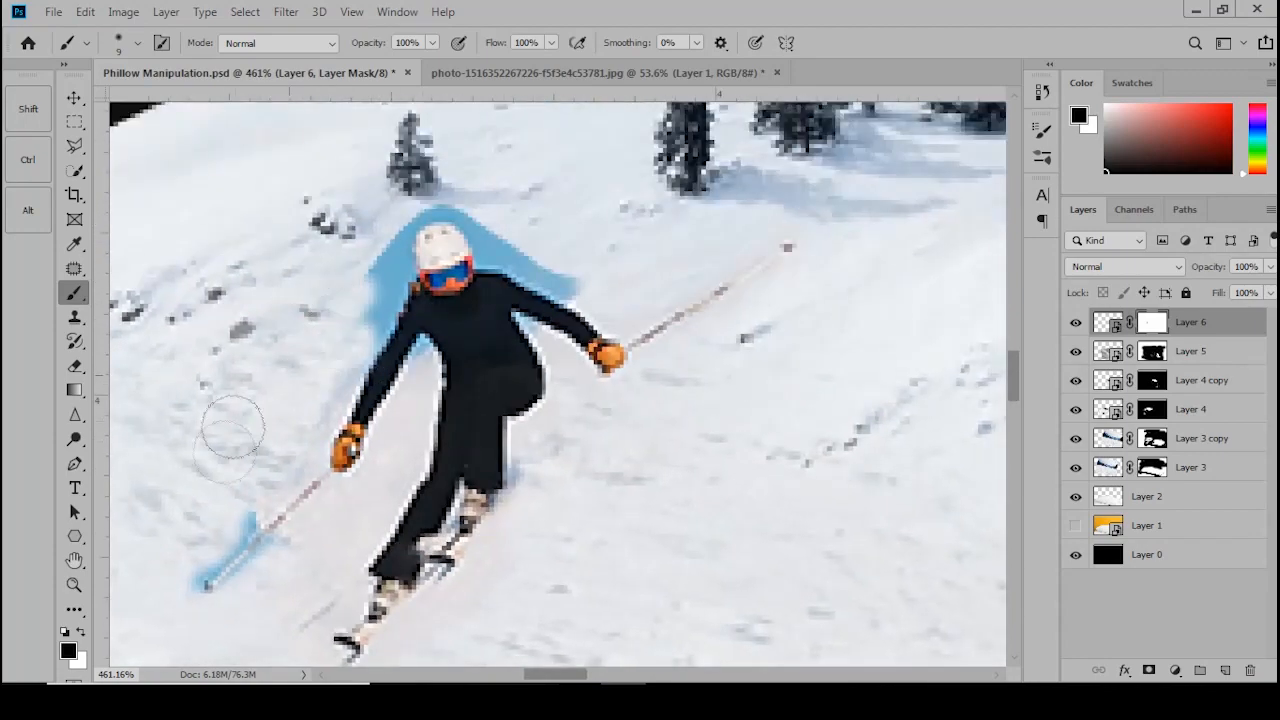
pyautogui.scroll(3, 296, 318)
pyautogui.moveTo(440, 276); pyautogui.dragTo(405, 355)
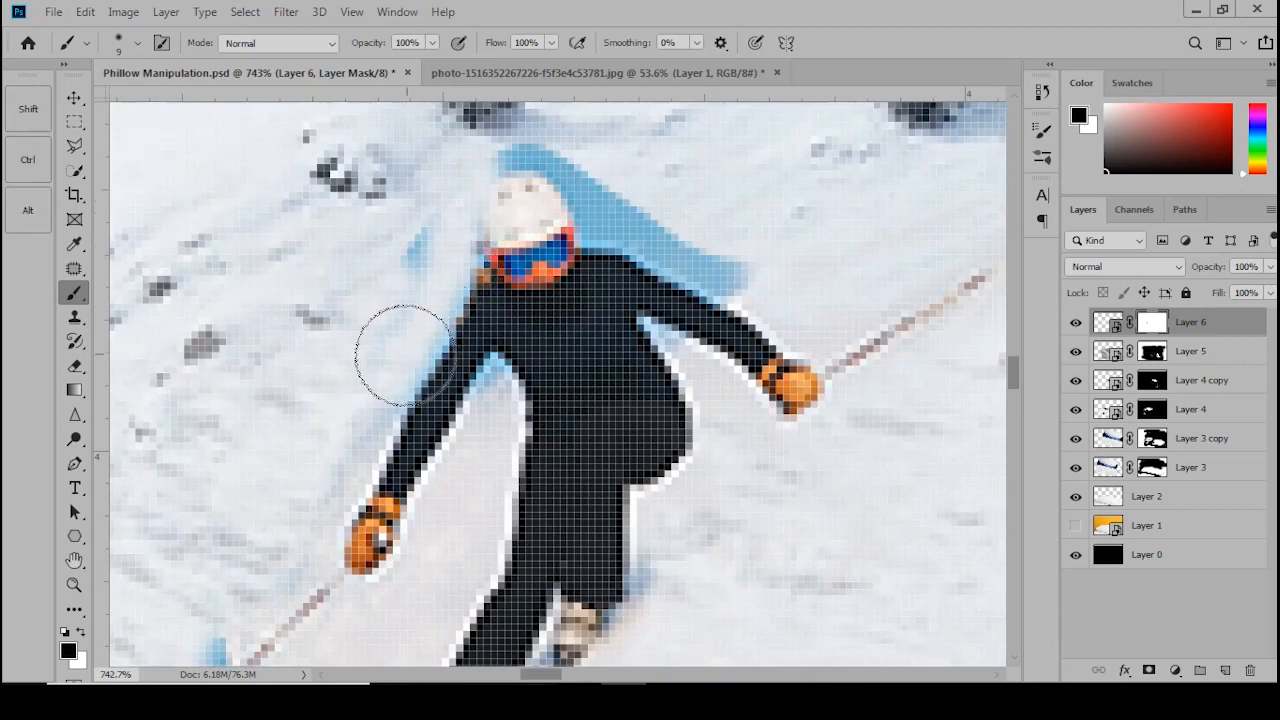
pyautogui.moveTo(485, 375); pyautogui.dragTo(493, 388)
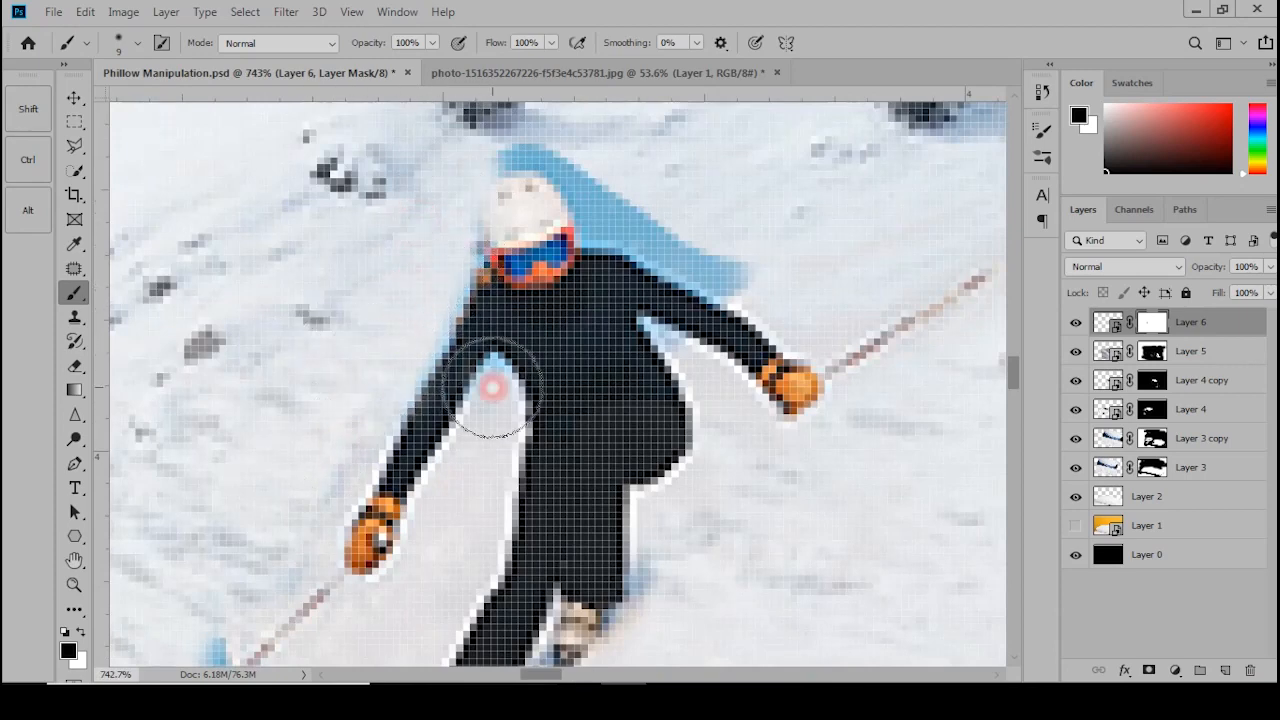
pyautogui.moveTo(493, 147); pyautogui.dragTo(565, 195)
pyautogui.moveTo(641, 226)
pyautogui.mouseDown()
pyautogui.moveTo(721, 262)
pyautogui.moveTo(551, 173)
pyautogui.mouseUp()
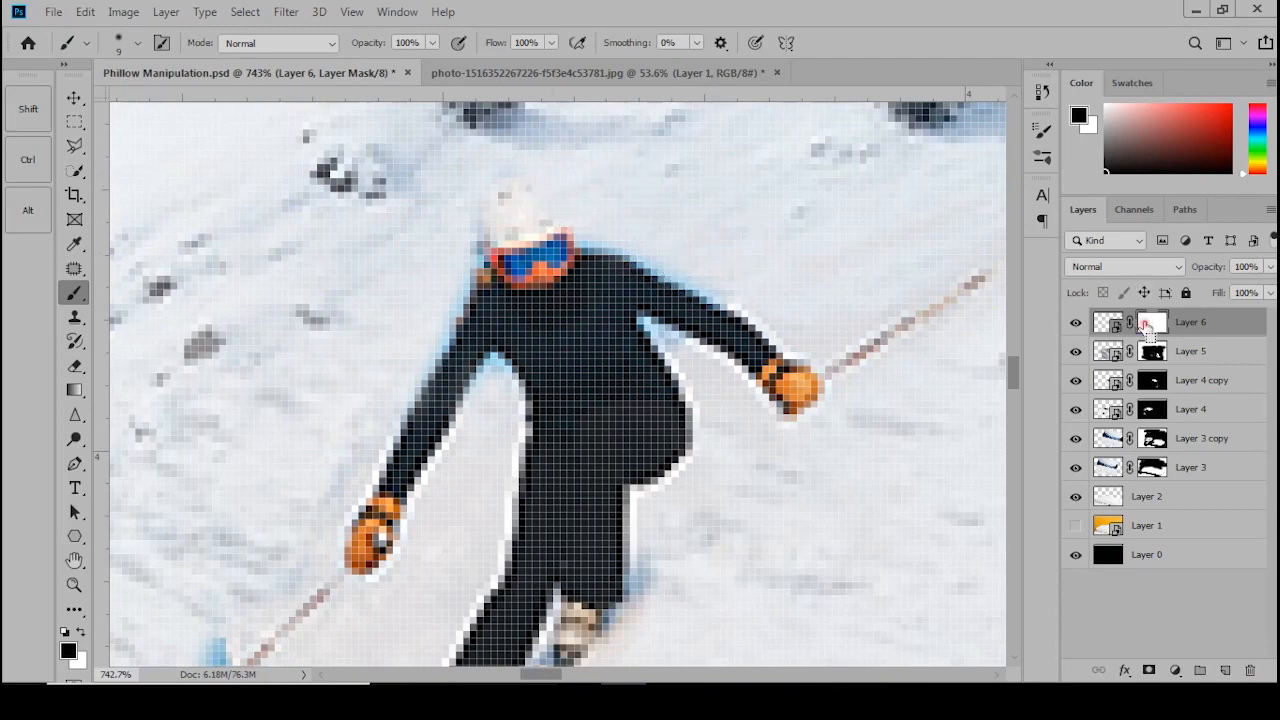
pyautogui.keyDown('ctrl'); pyautogui.click(1147, 327); pyautogui.keyUp('ctrl')
pyautogui.hotkey('ctrl', 'd')
# - Reduce the brush to 3 px and mask out the blue fringe along the lower ski pole and its tip
pyautogui.scroll(-6, 628, 220)
pyautogui.scroll(7, 478, 322)
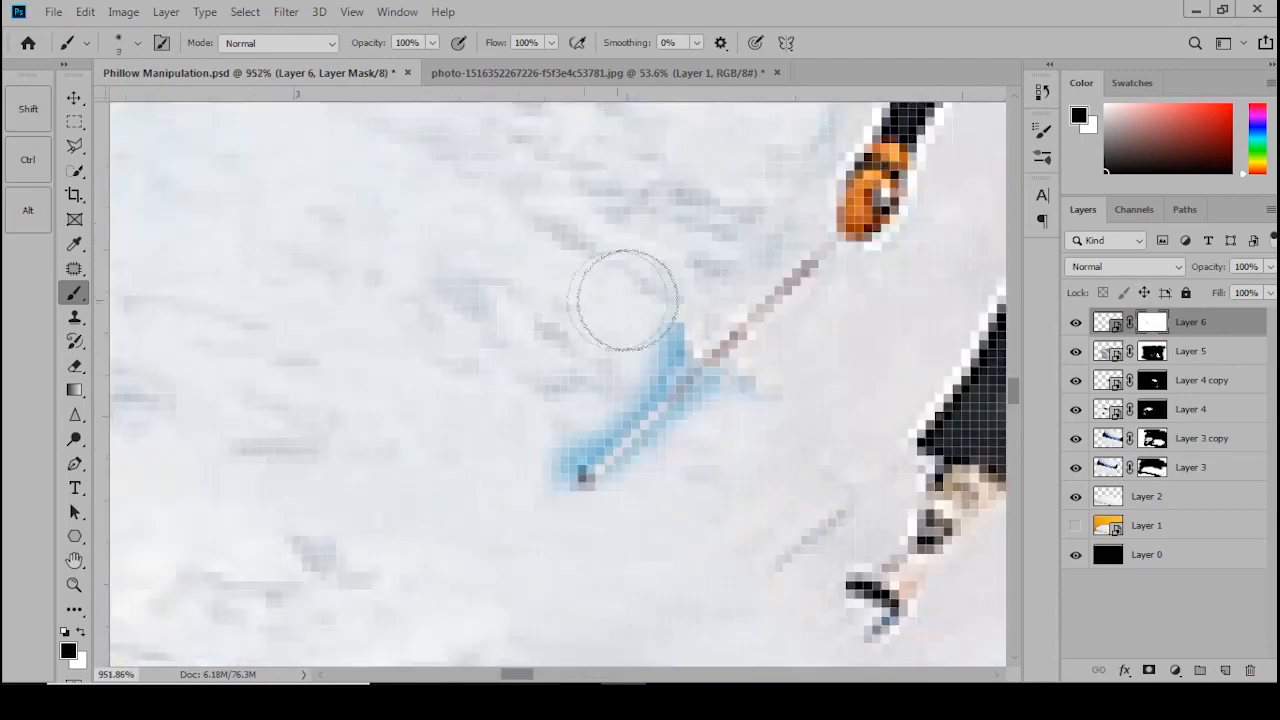
pyautogui.scroll(3, 640, 296)
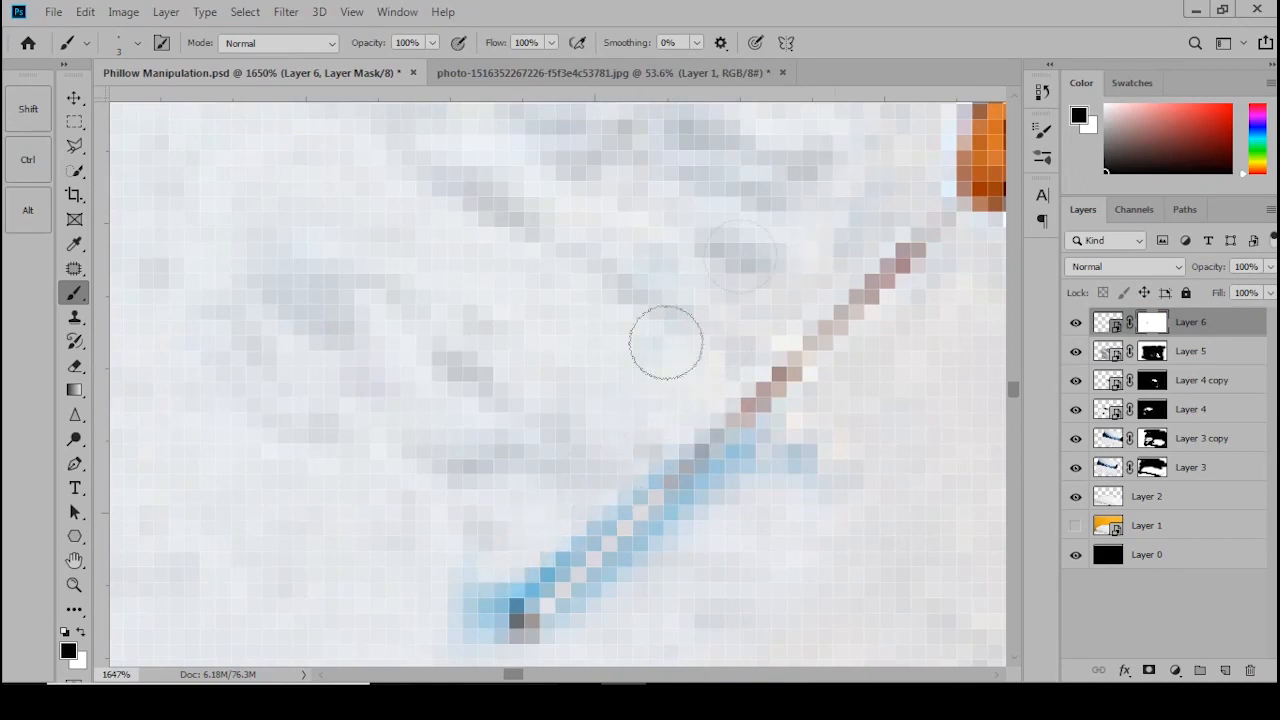
pyautogui.moveTo(475, 612); pyautogui.dragTo(467, 382)
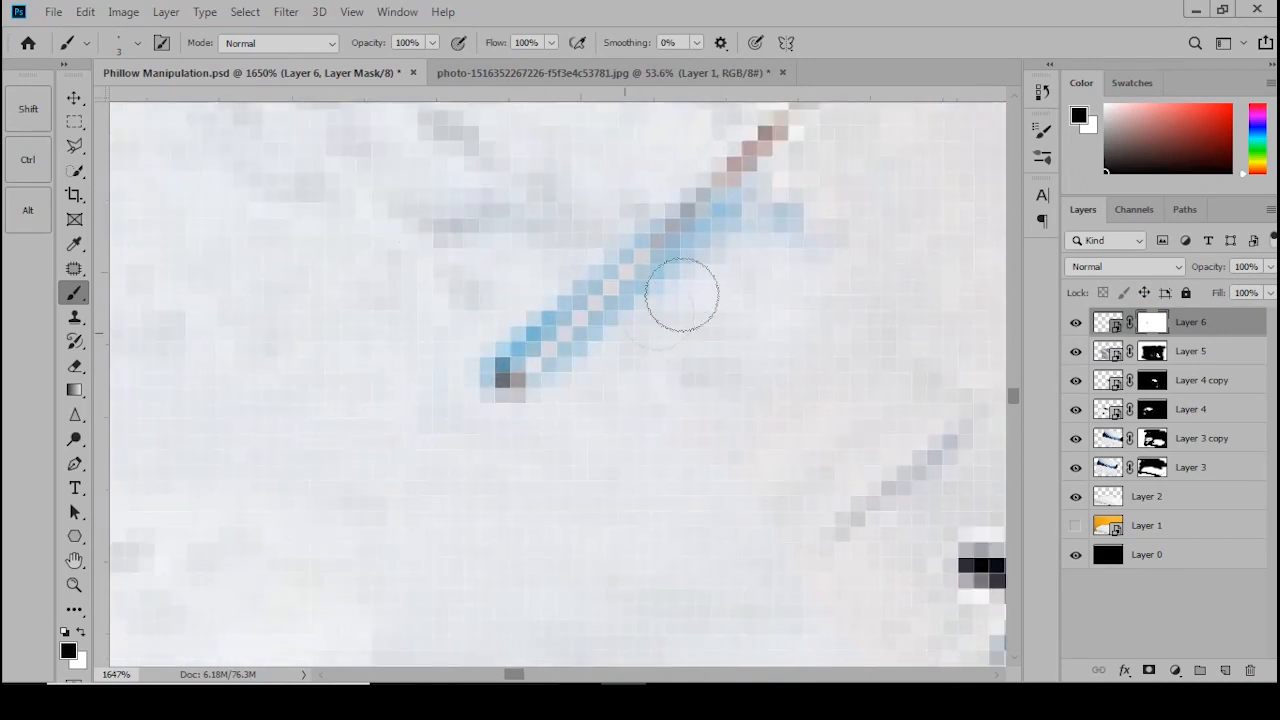
pyautogui.scroll(-10, 789, 258)
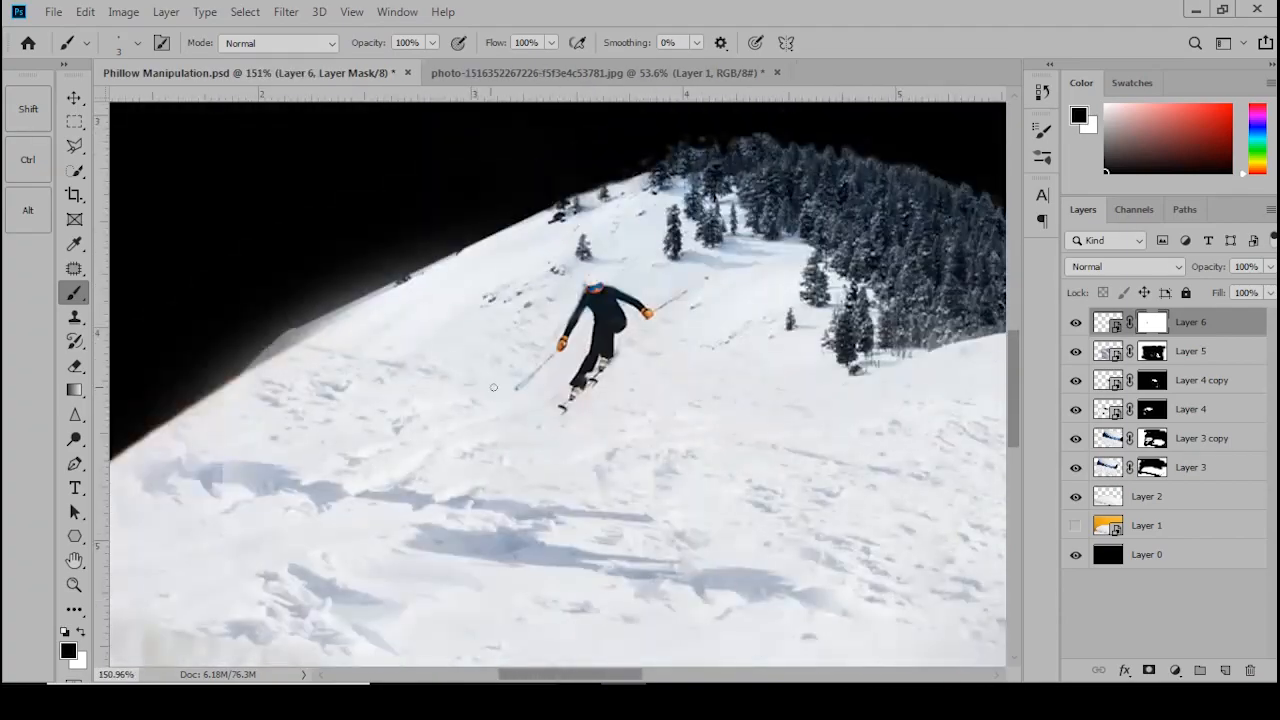
pyautogui.scroll(5, 470, 390)
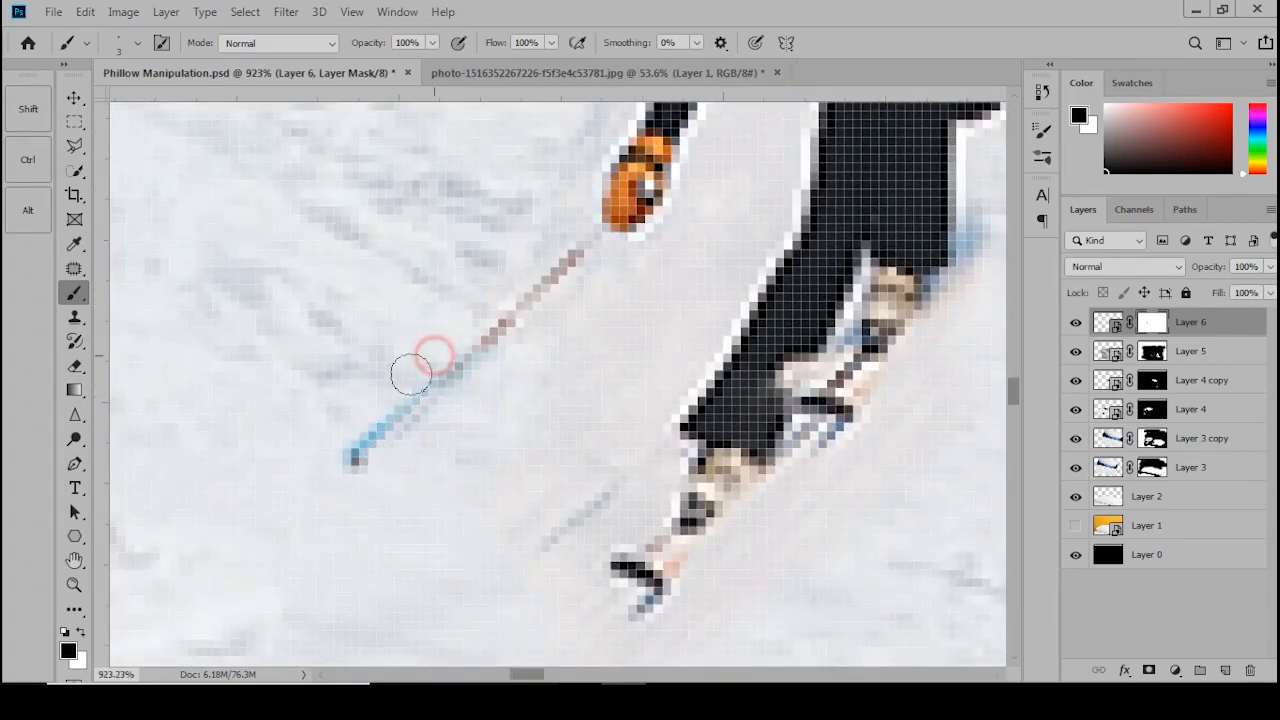
pyautogui.moveTo(633, 284); pyautogui.dragTo(451, 394)
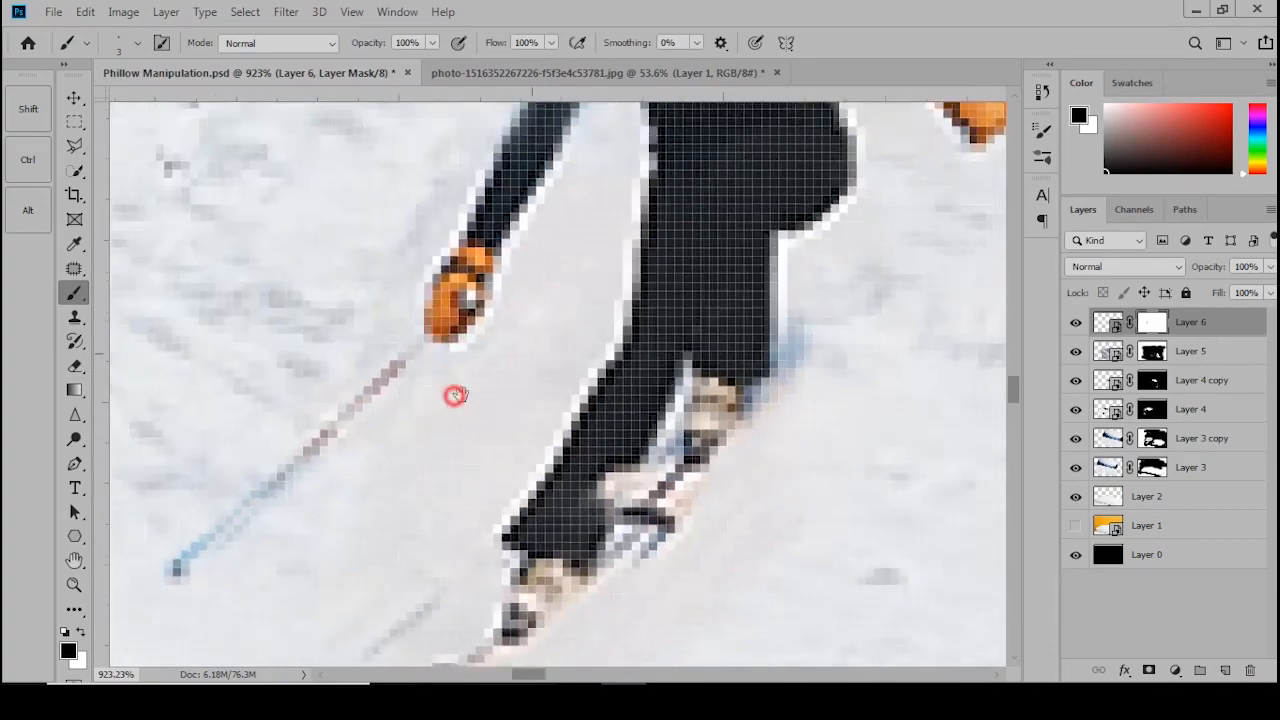
pyautogui.scroll(-5, 761, 409)
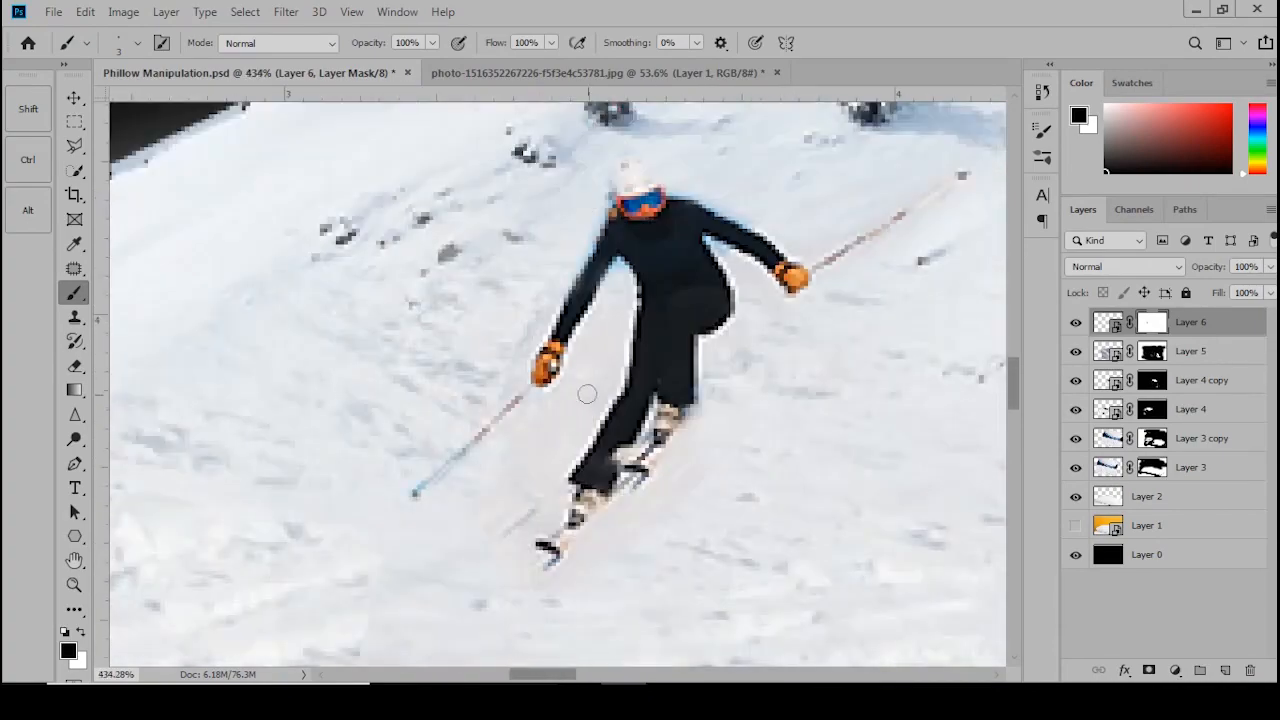
# - Refine the Layer 6 mask along the skier's arms, helmet, torso and gloves to remove the blue and white halo
pyautogui.scroll(6, 590, 380)
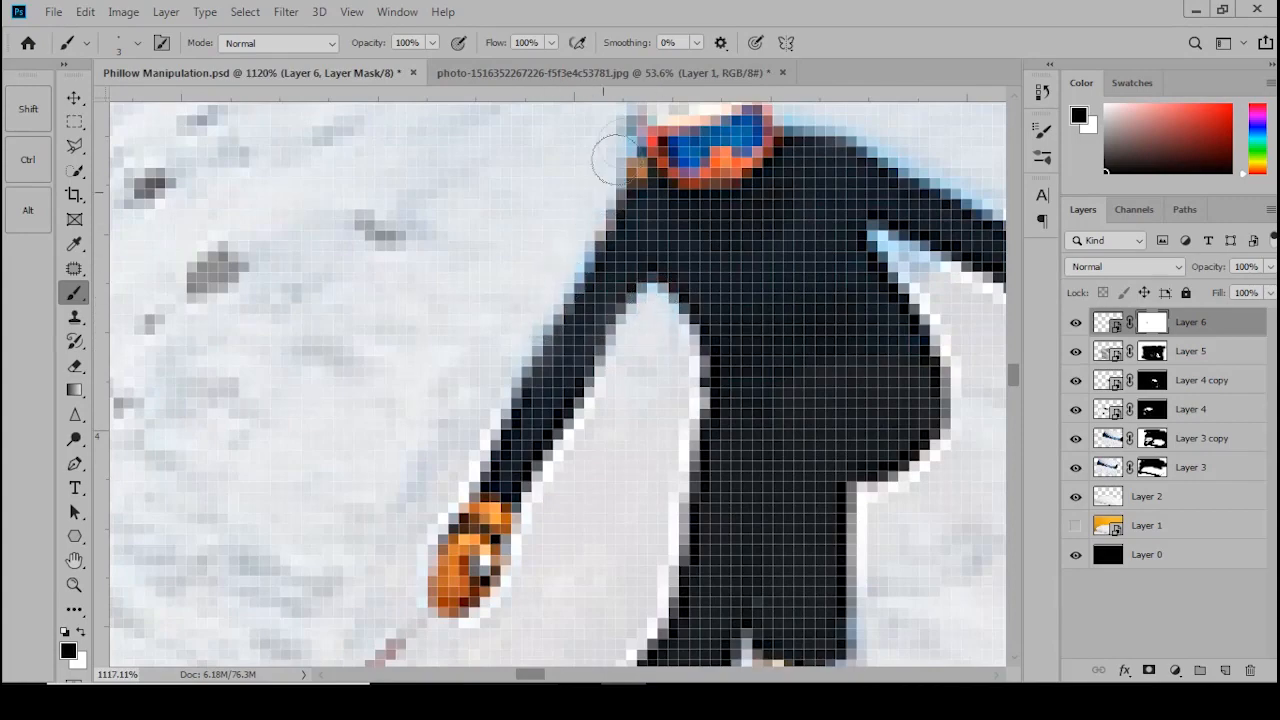
pyautogui.moveTo(612, 158); pyautogui.dragTo(587, 308)
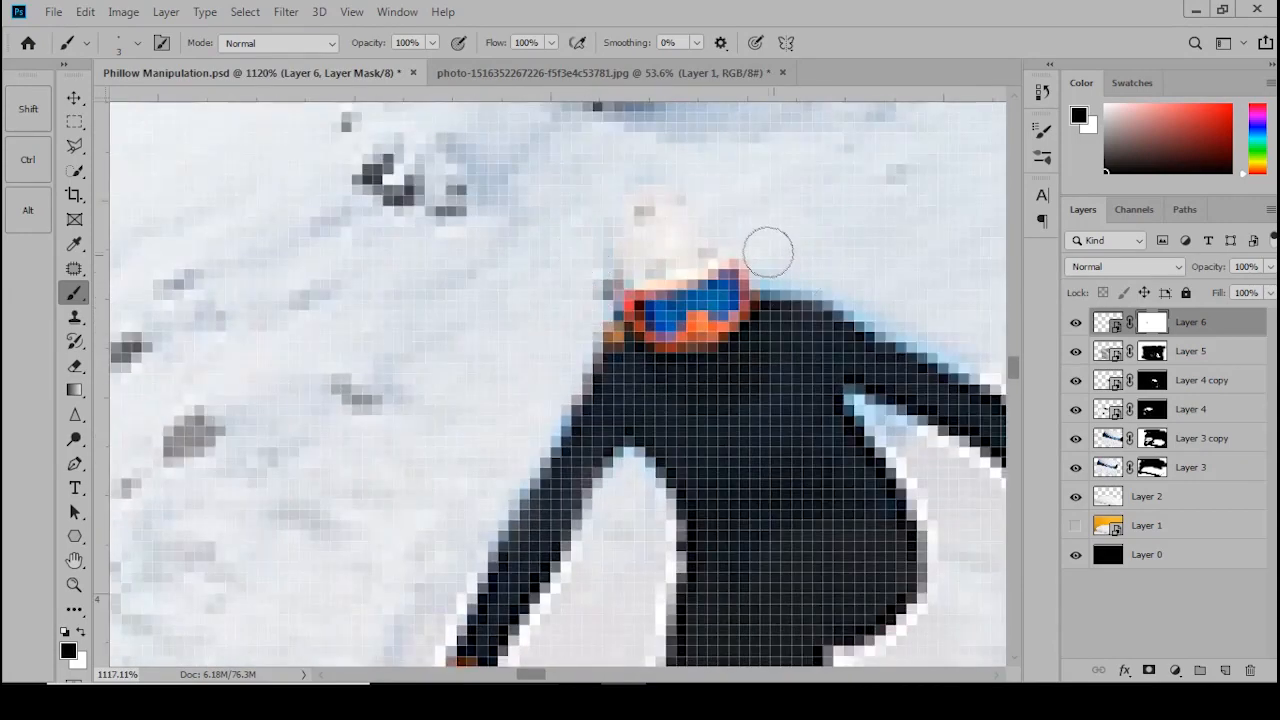
pyautogui.moveTo(965, 365); pyautogui.dragTo(715, 237)
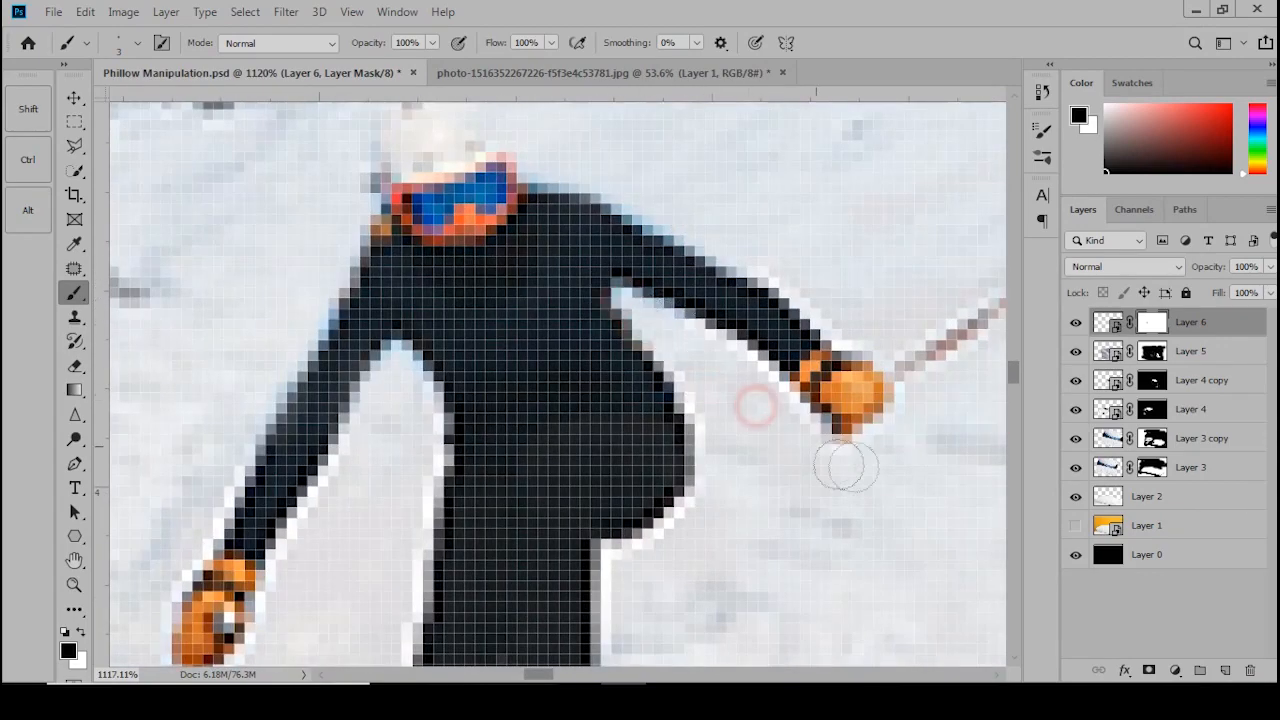
pyautogui.scroll(-8, 845, 465)
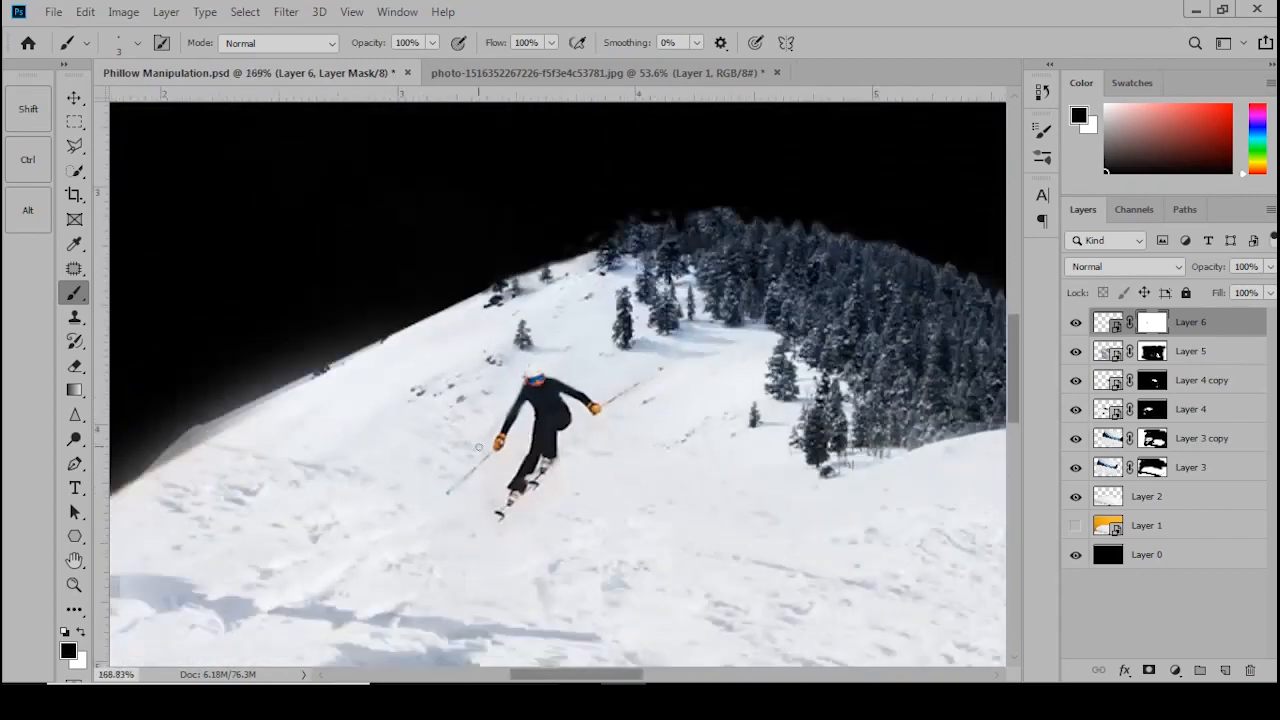
# - Finish masking with the Move tool active and close the source skier photo document
pyautogui.click(80, 93)
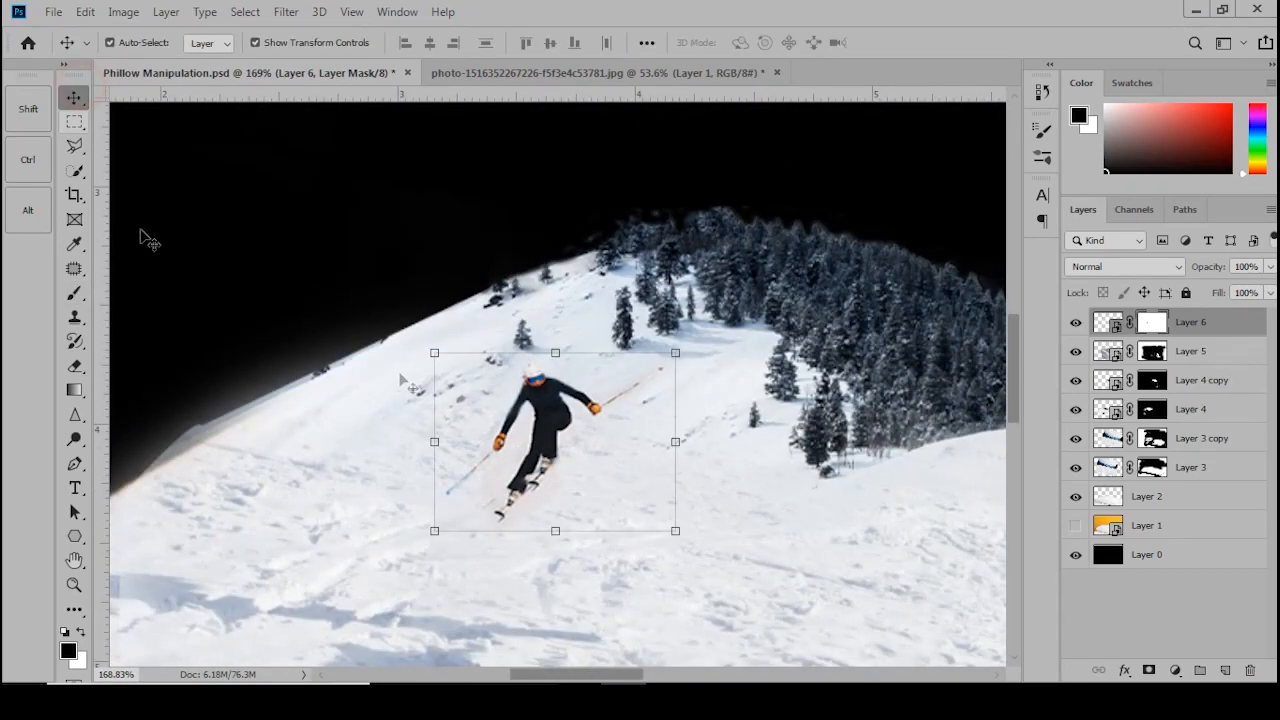
pyautogui.scroll(-5, 476, 440)
pyautogui.click(606, 307)
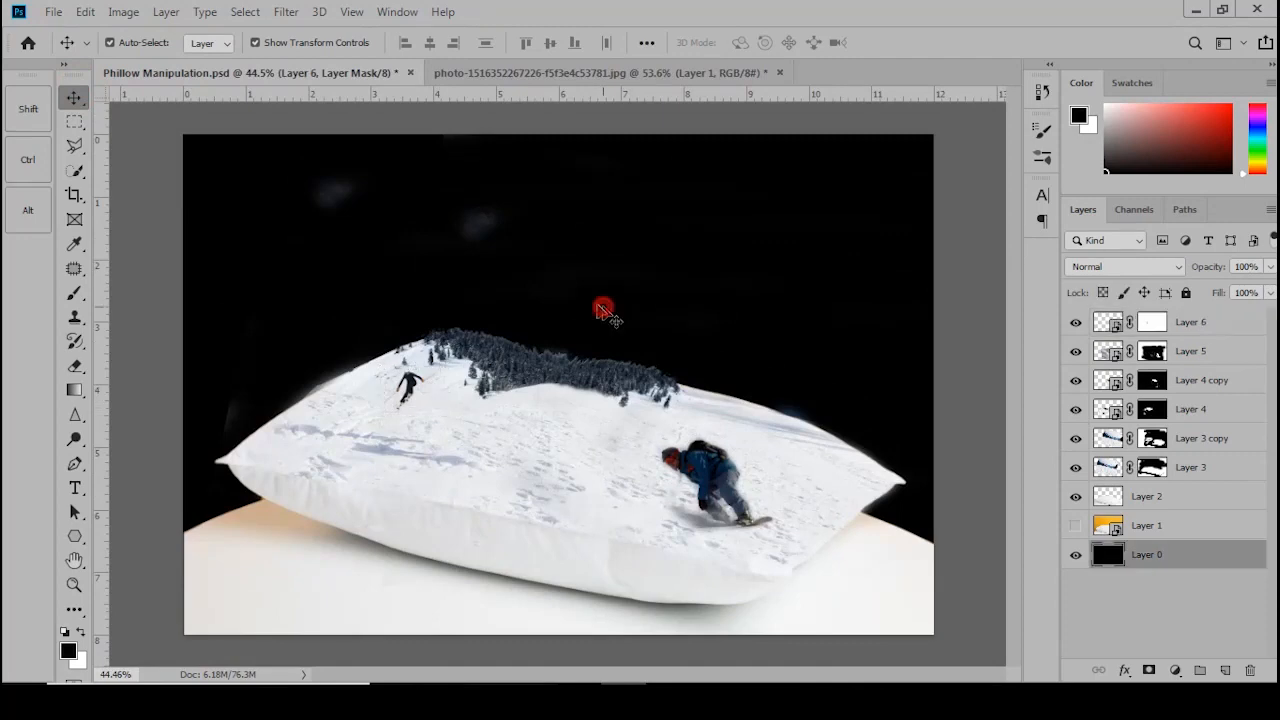
pyautogui.click(475, 75)
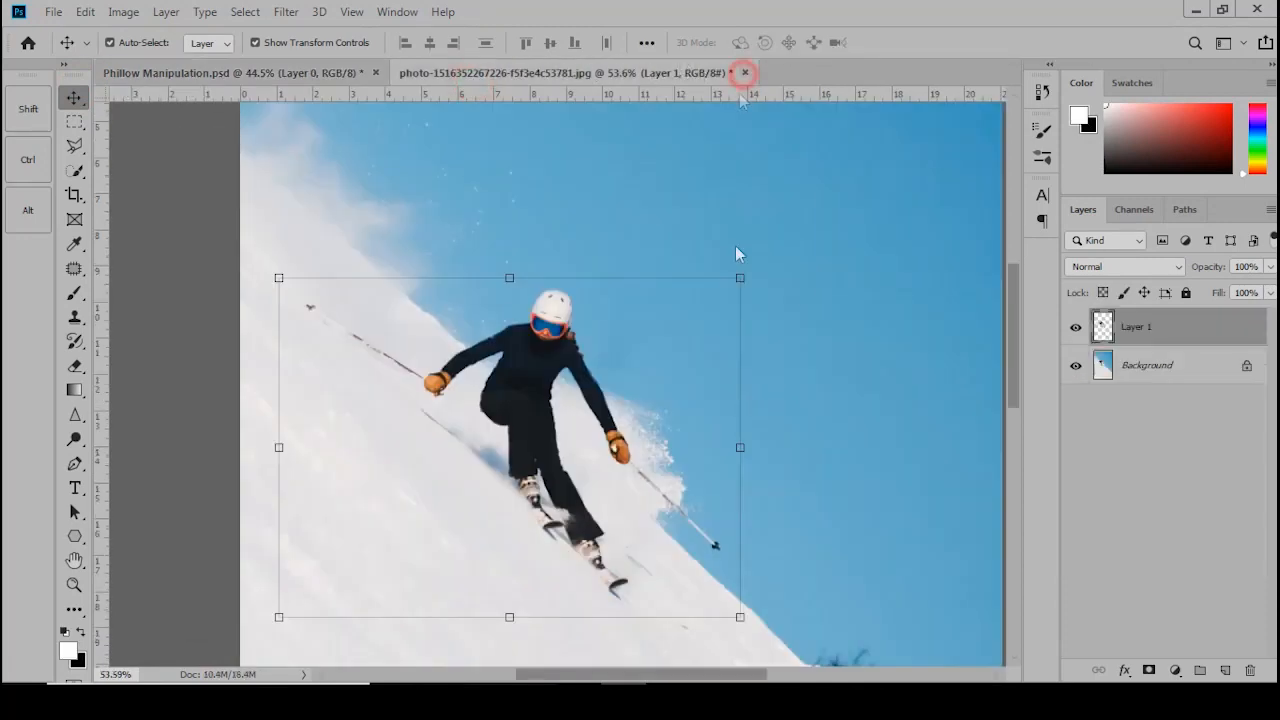
pyautogui.click(745, 72)
pyautogui.click(635, 272)
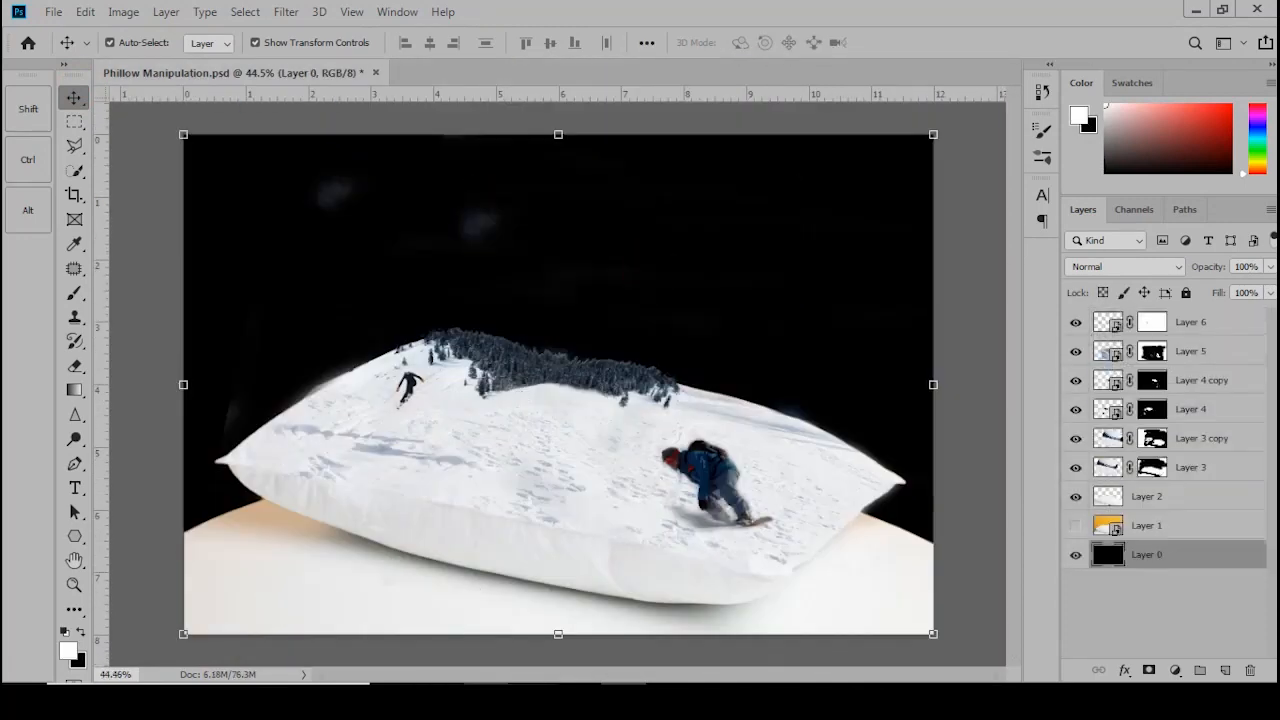
# - Open the snowy mountain landscape photo from the Phillow folder and bring it into Phillow Manipulation directly above Layer 0
pyautogui.click(487, 702)
pyautogui.scroll(-2, 400, 526)
pyautogui.moveTo(252, 249); pyautogui.dragTo(352, 146)
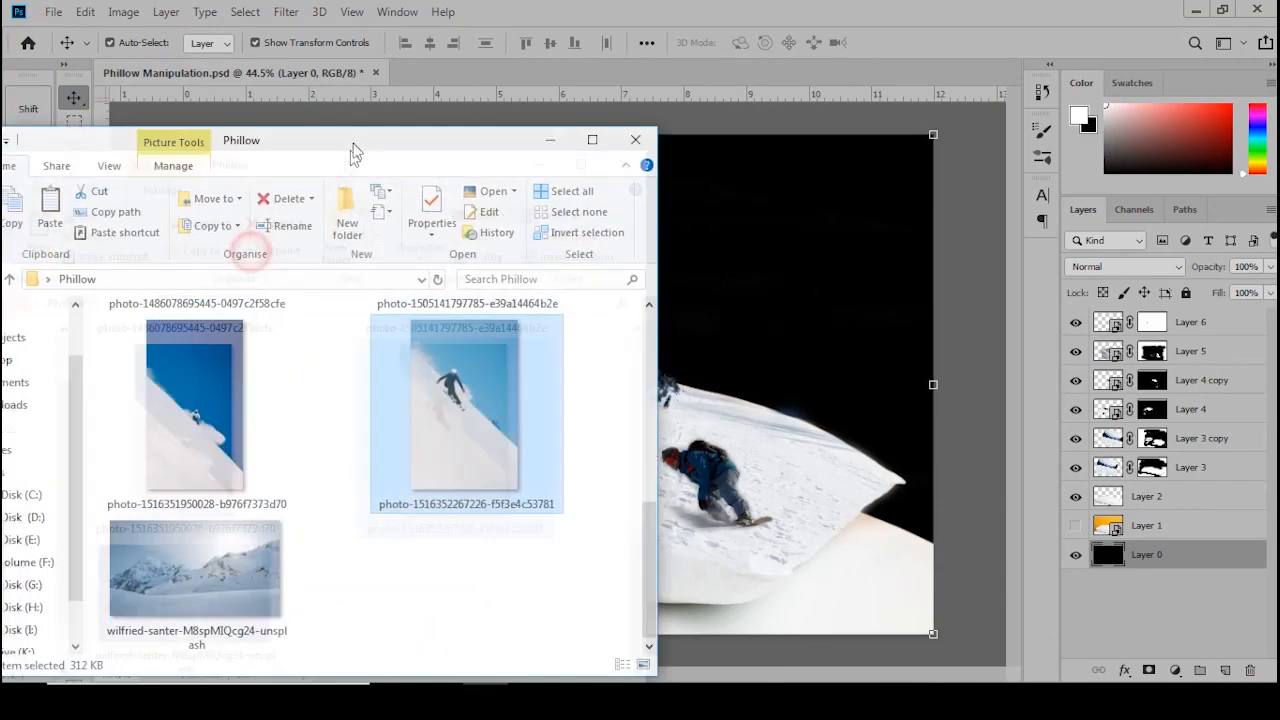
pyautogui.doubleClick(210, 575)
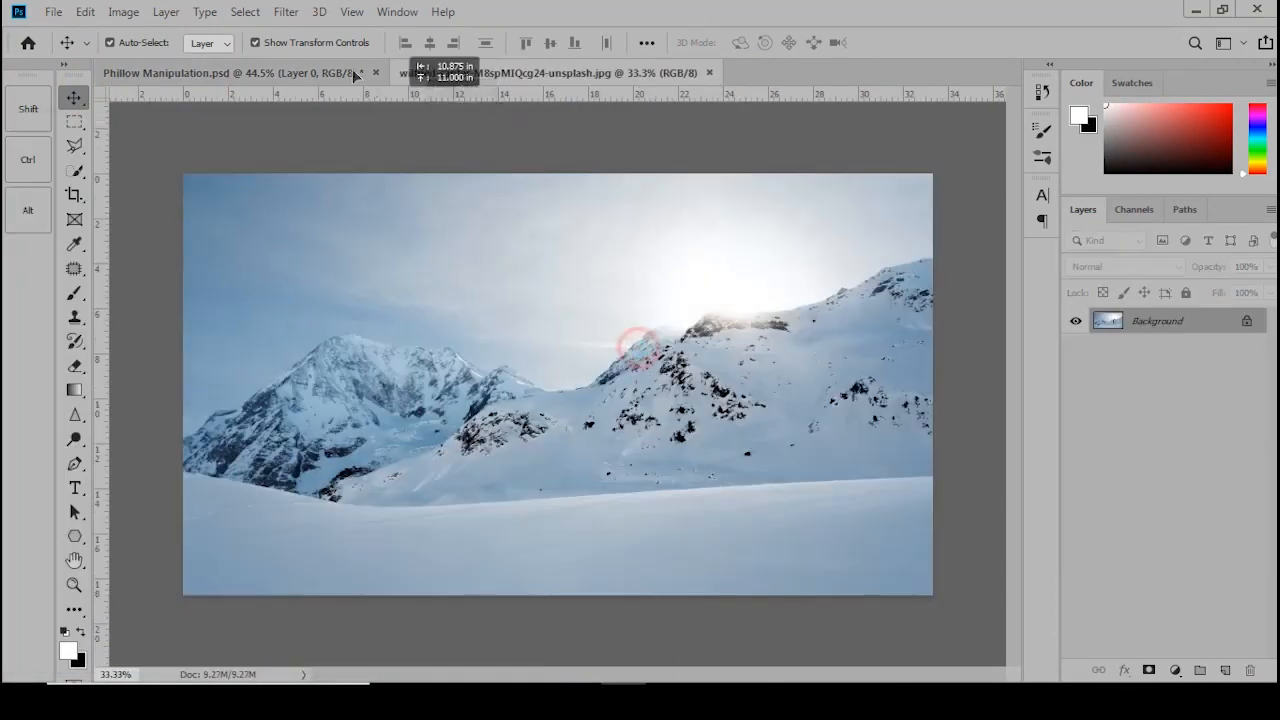
pyautogui.moveTo(355, 75); pyautogui.dragTo(760, 412)
pyautogui.hotkey('ctrl', '-')
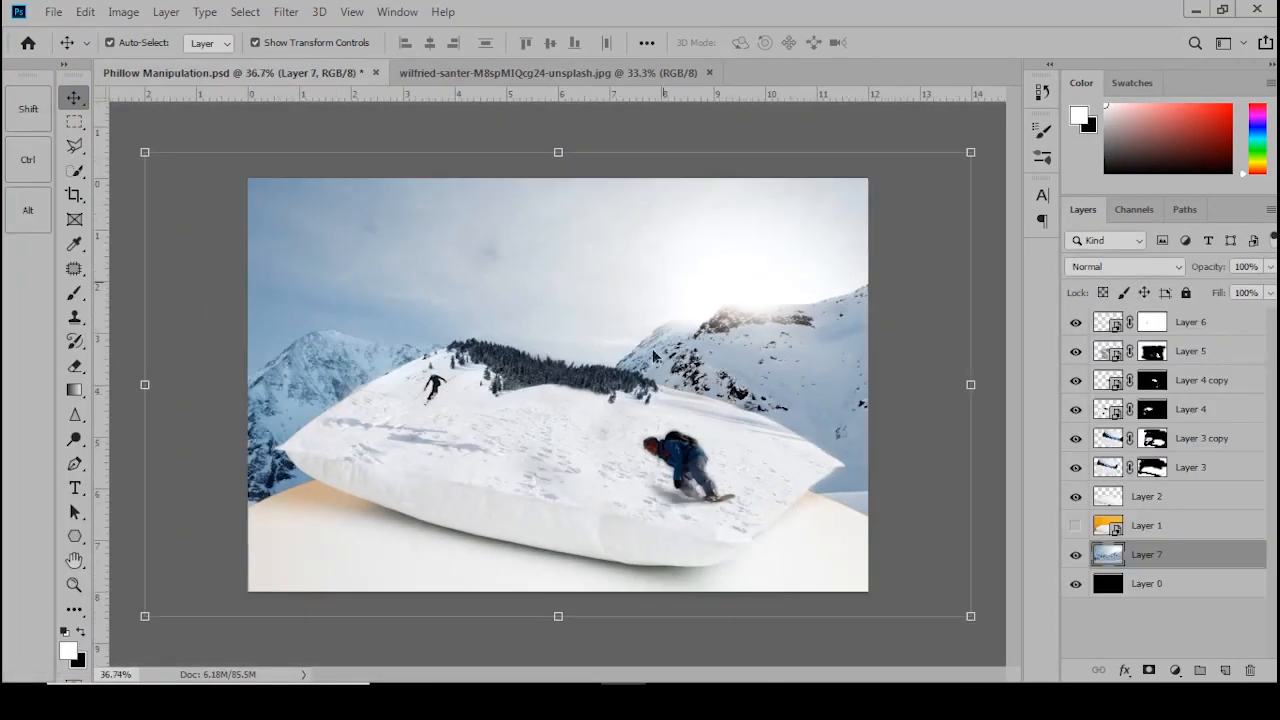
# - Scale the mountain background to about 114% and move it up so its peaks rise behind the pillow
pyautogui.moveTo(970, 616); pyautogui.dragTo(1034, 652)
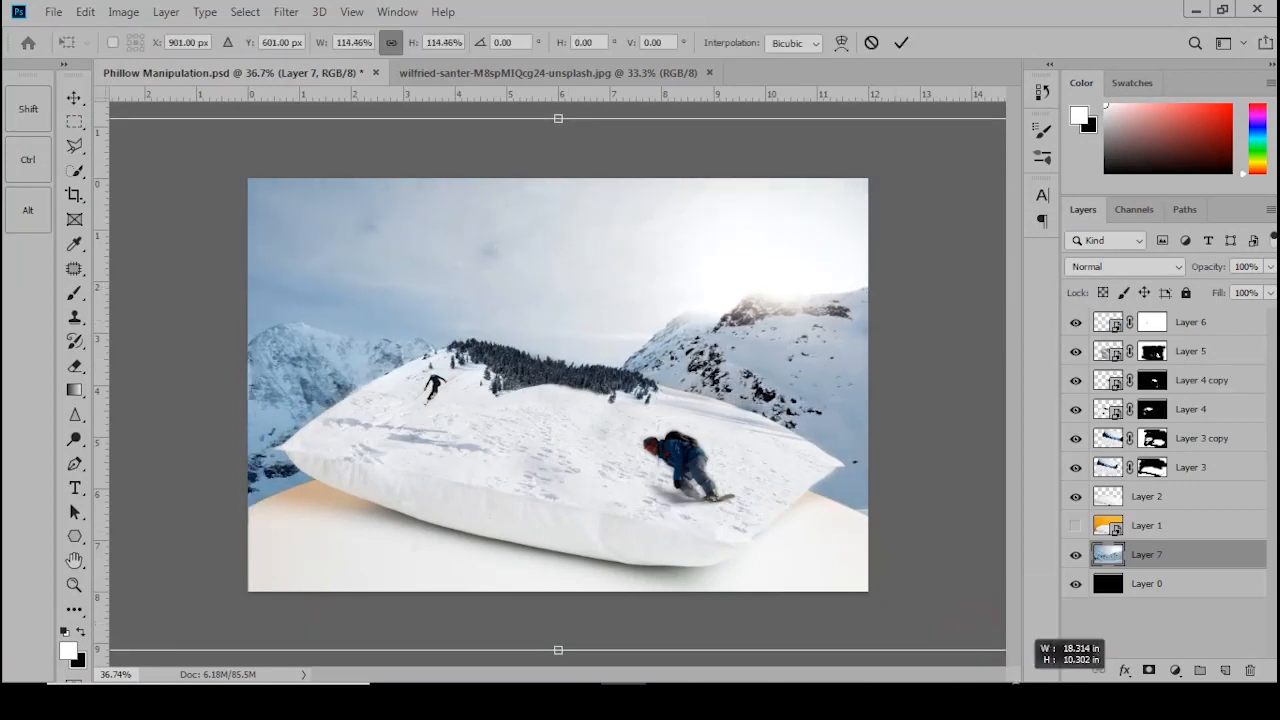
pyautogui.moveTo(767, 346); pyautogui.dragTo(767, 256)
pyautogui.press('Return')
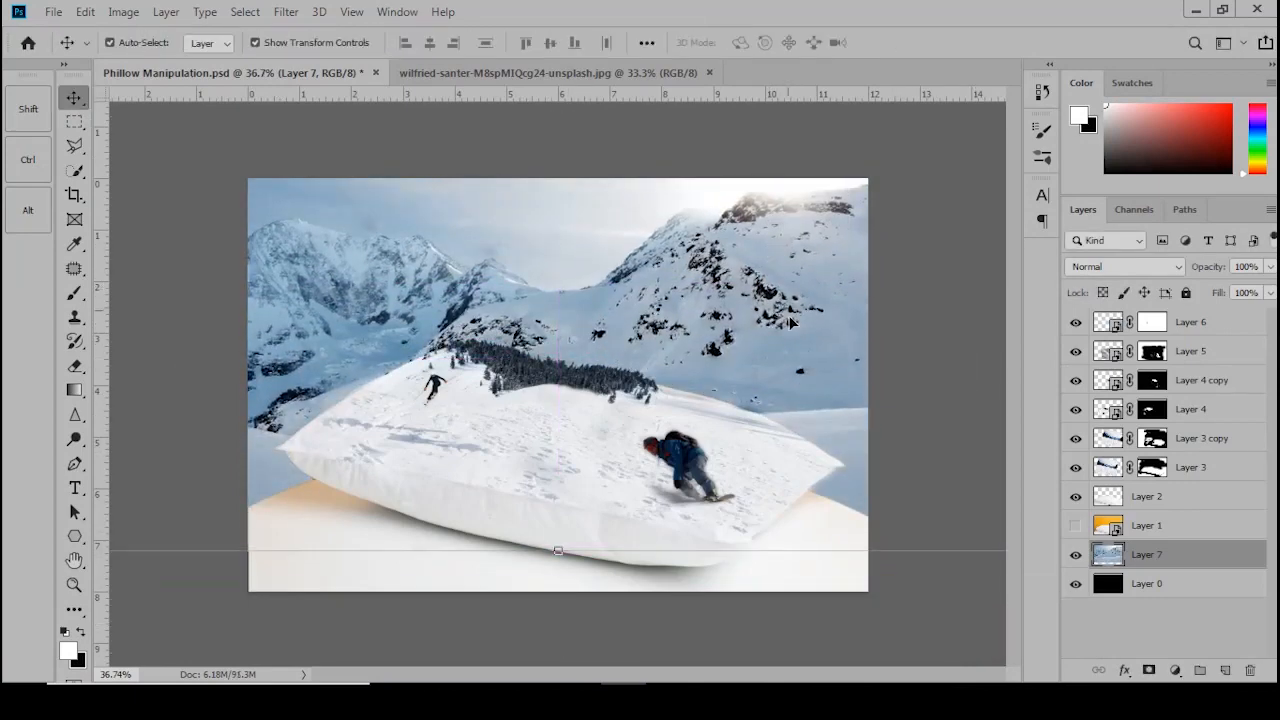
pyautogui.moveTo(790, 318); pyautogui.dragTo(786, 334)
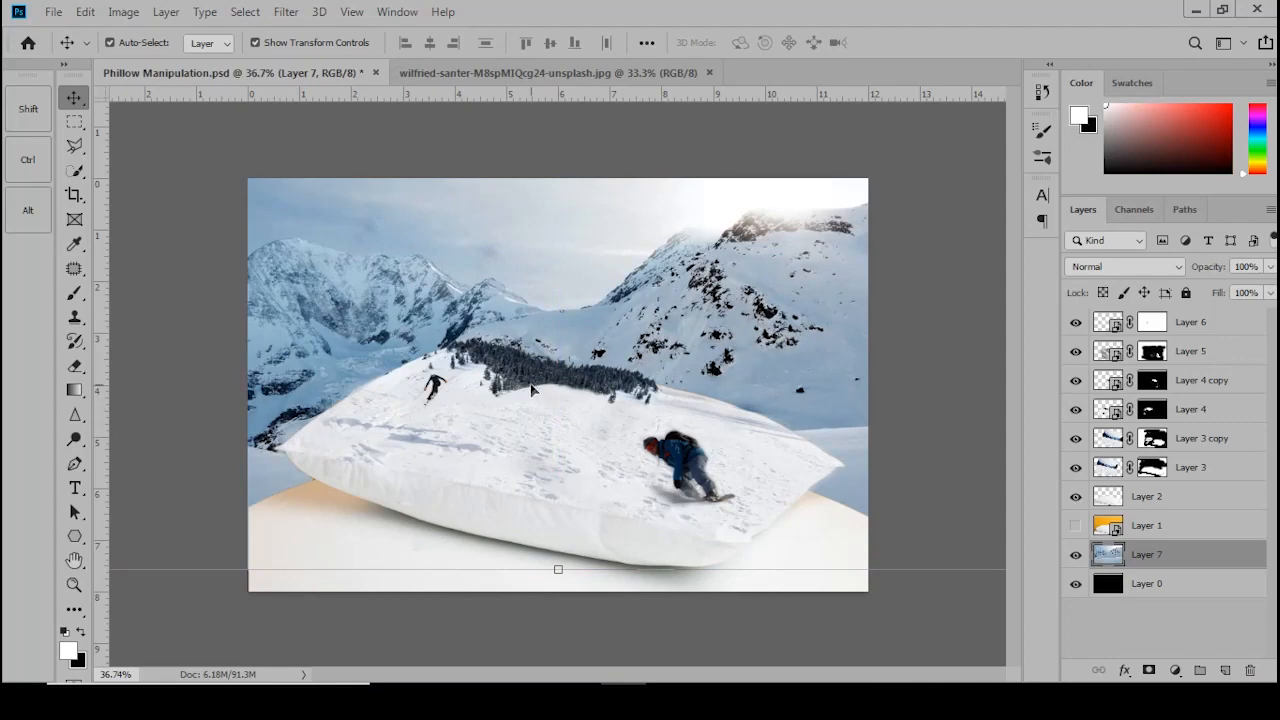
# - Apply a Gaussian Blur with a 3.0 pixel radius to the mountain background on Layer 7
pyautogui.scroll(4, 503, 315)
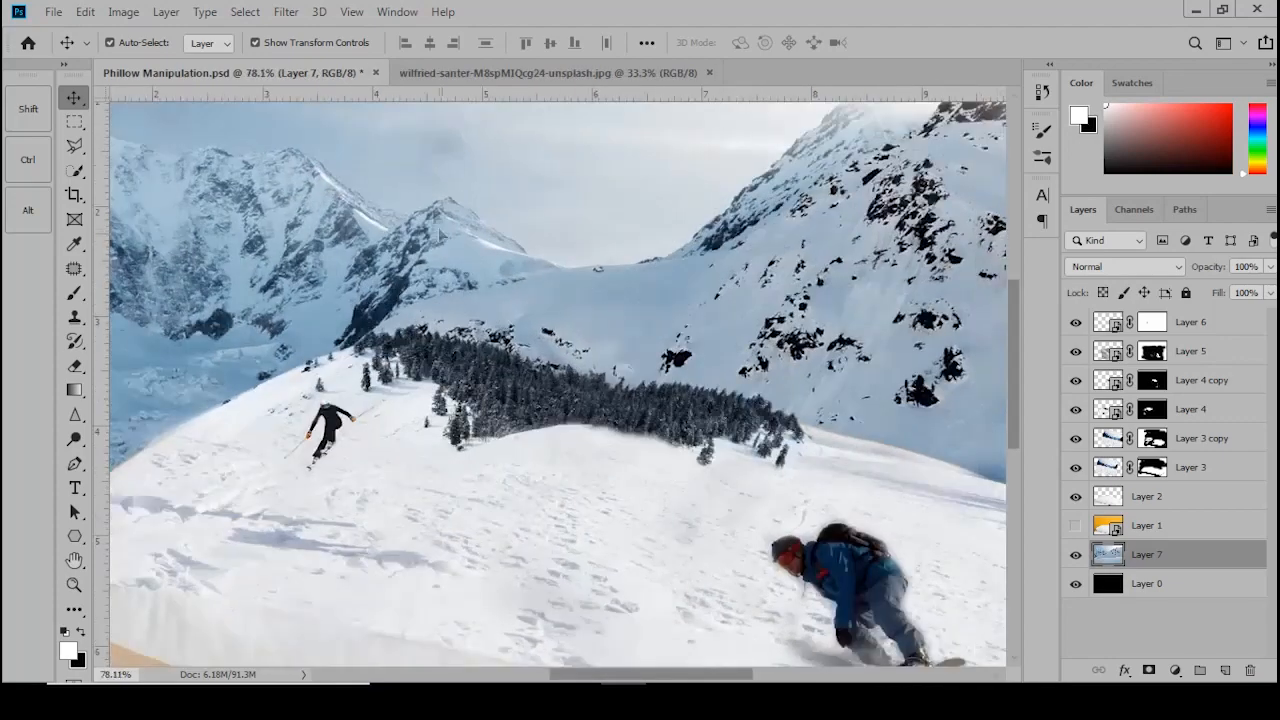
pyautogui.click(287, 12)
pyautogui.moveTo(455, 225)
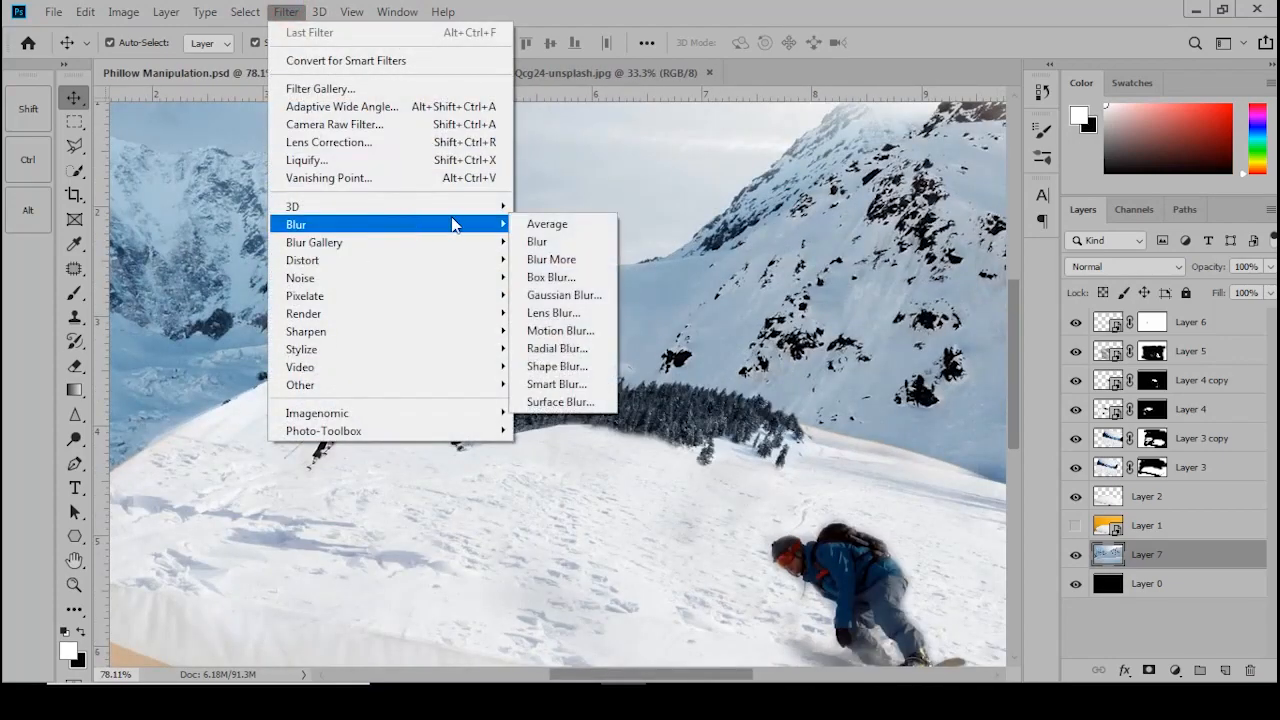
pyautogui.click(545, 294)
pyautogui.moveTo(951, 461); pyautogui.dragTo(928, 466)
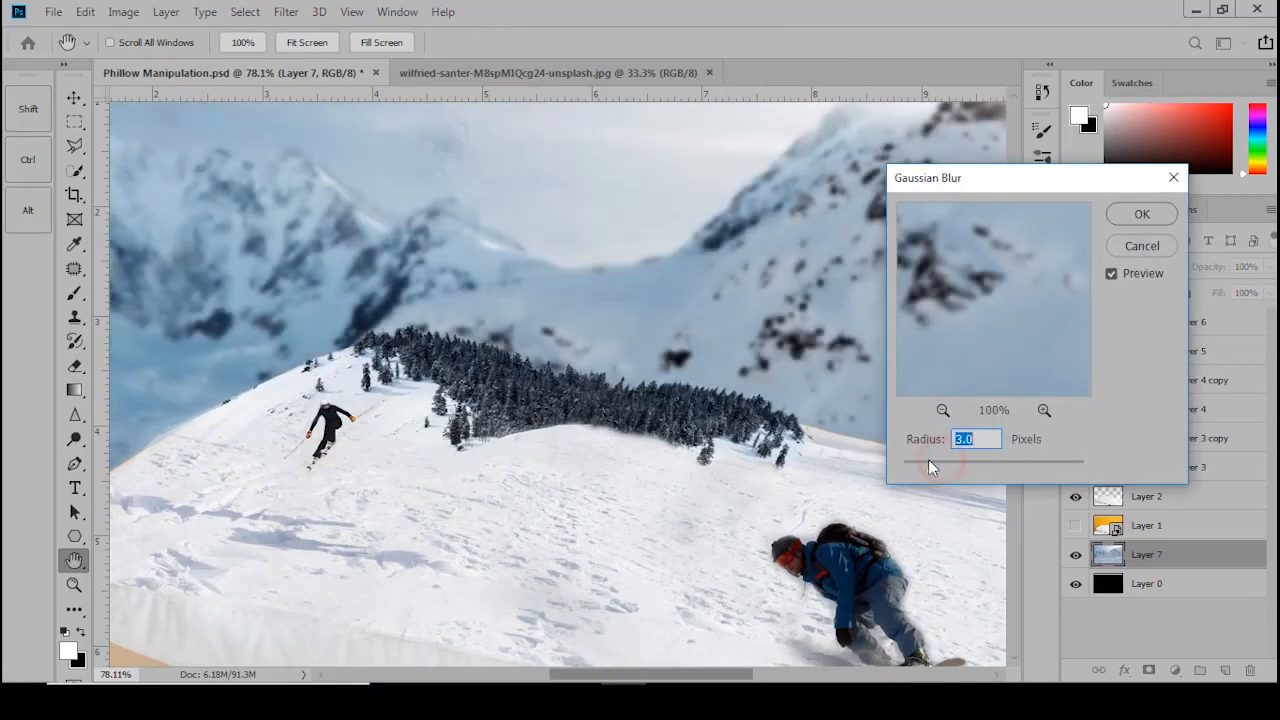
pyautogui.click(1142, 216)
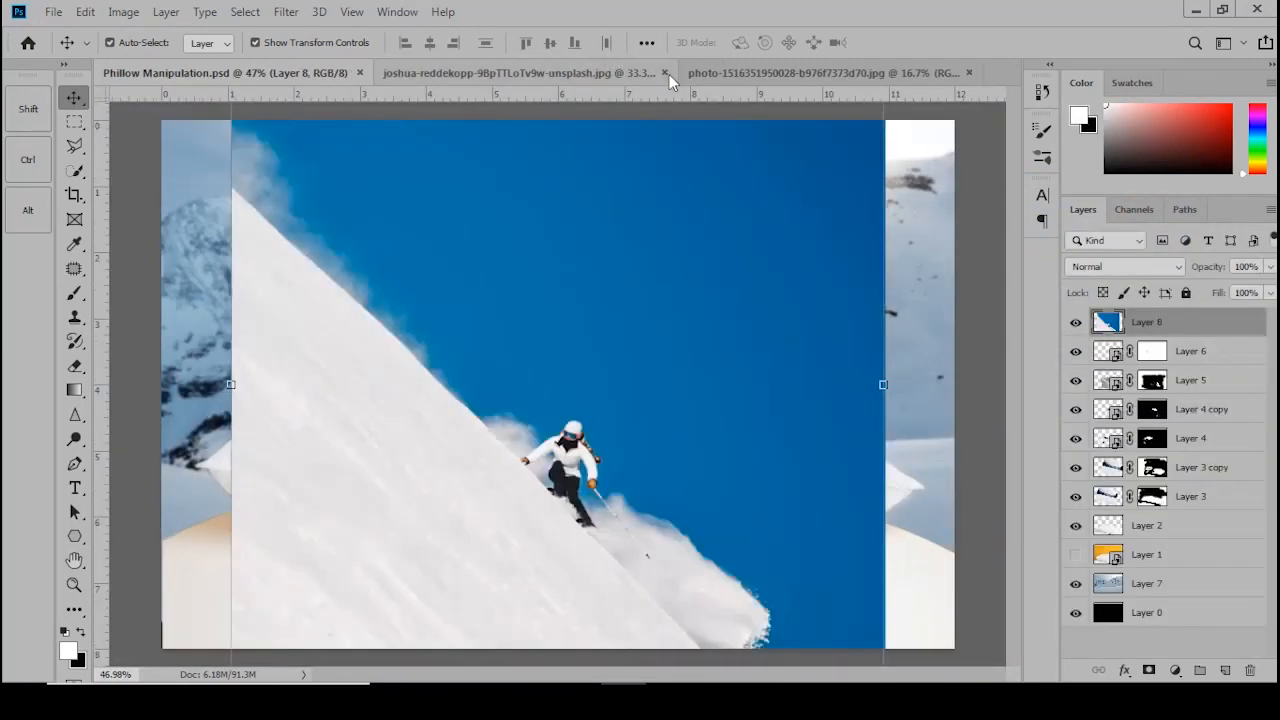
# - Close the remaining source photo documents, keeping only Phillow Manipulation open
pyautogui.click(685, 72)
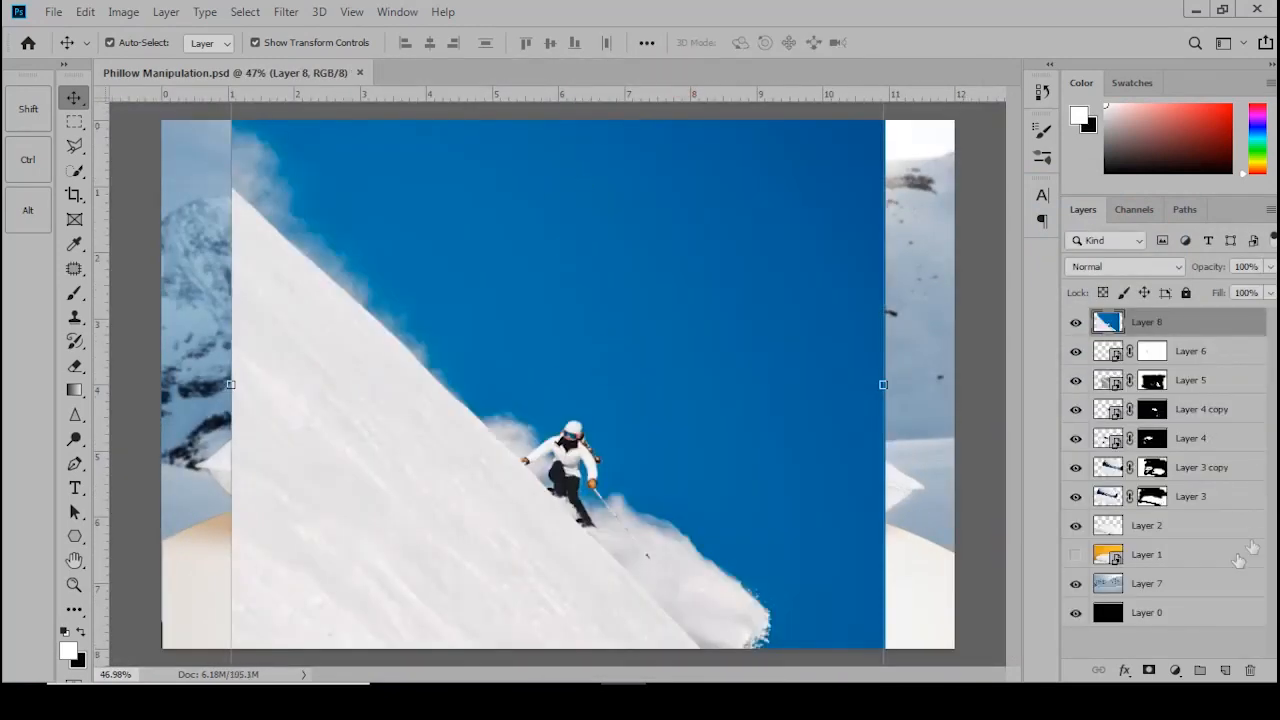
# - Convert Layer 8, the skier photo, to a smart object, scale it to 21.77% and place it between the black-clad skier and the snowboarder
pyautogui.rightClick(1249, 324)
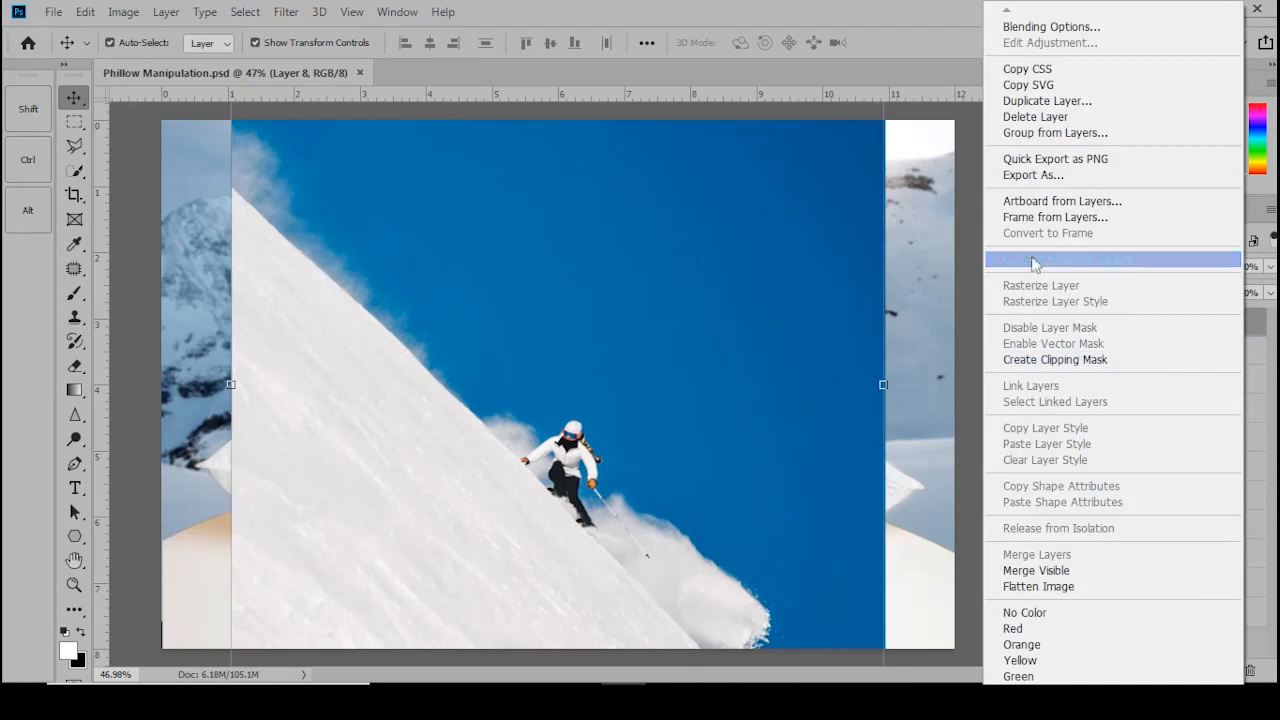
pyautogui.click(1066, 259)
pyautogui.scroll(-5, 686, 608)
pyautogui.moveTo(686, 609); pyautogui.dragTo(586, 435)
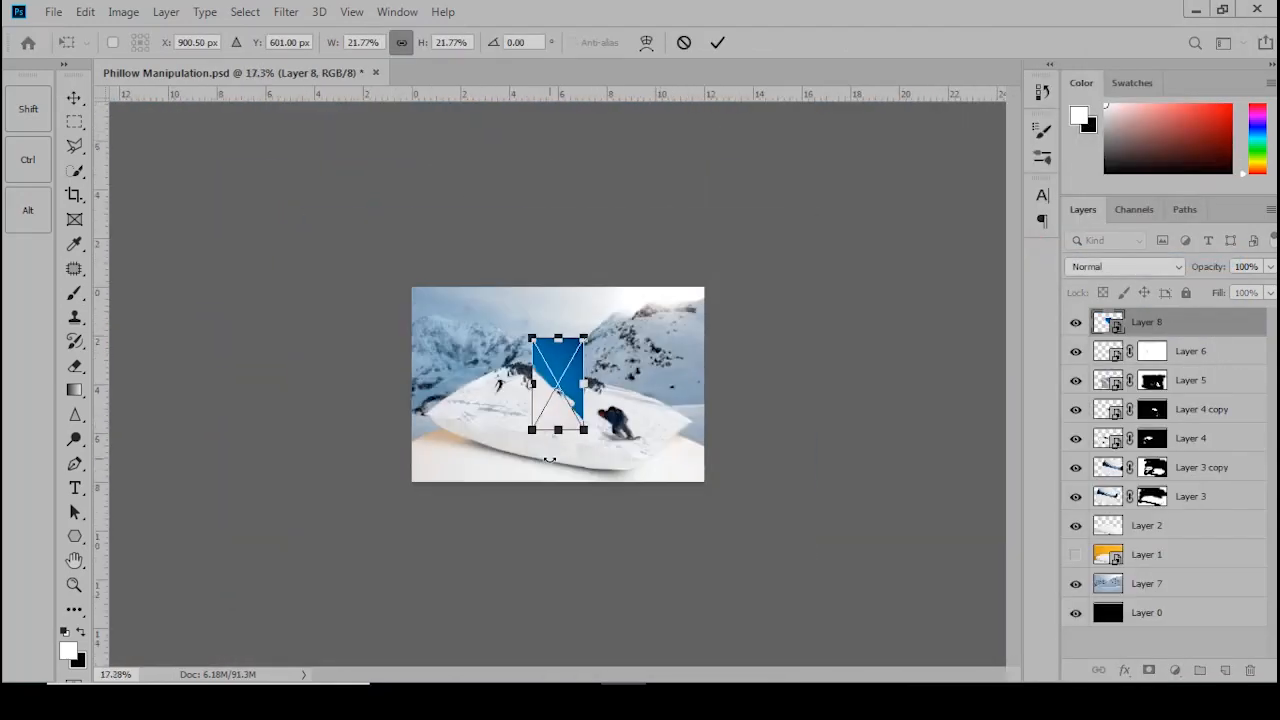
pyautogui.scroll(8, 549, 460)
pyautogui.moveTo(567, 379); pyautogui.dragTo(482, 435)
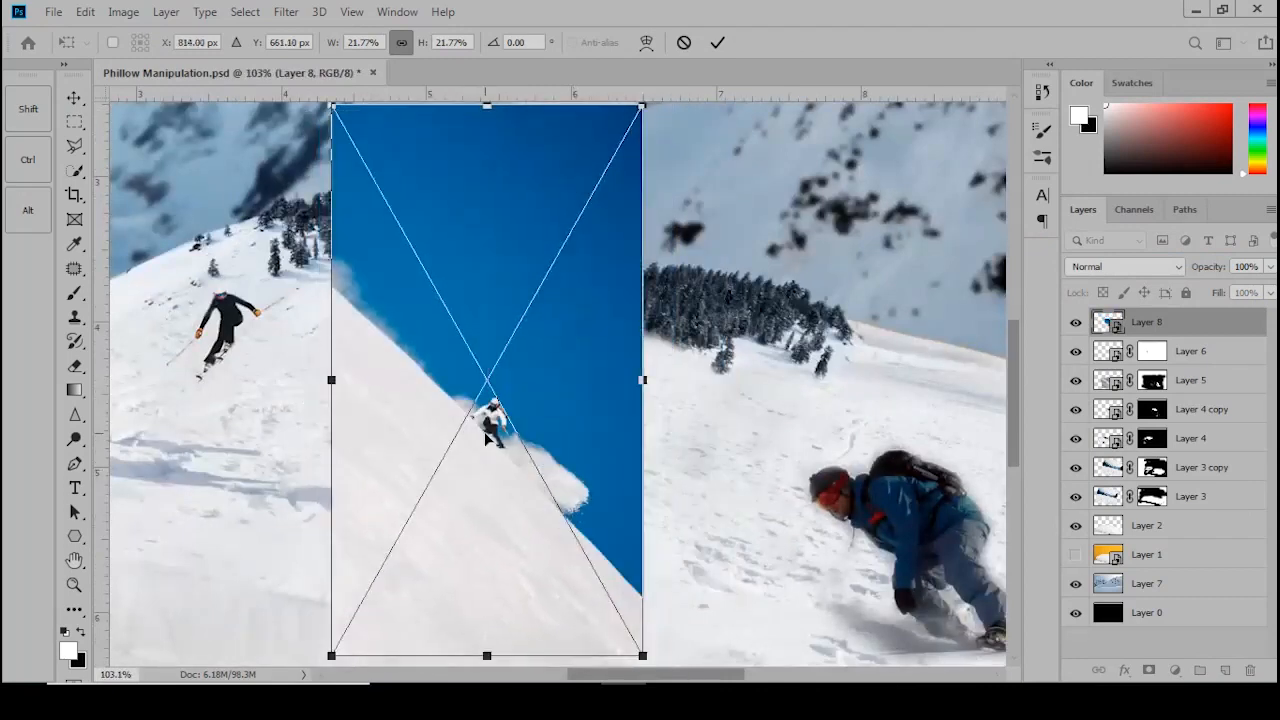
pyautogui.press('Return')
# - Rotate the skier photo on Layer 8 counterclockwise so its slope follows the pillow's gentler incline
pyautogui.scroll(-3, 863, 440)
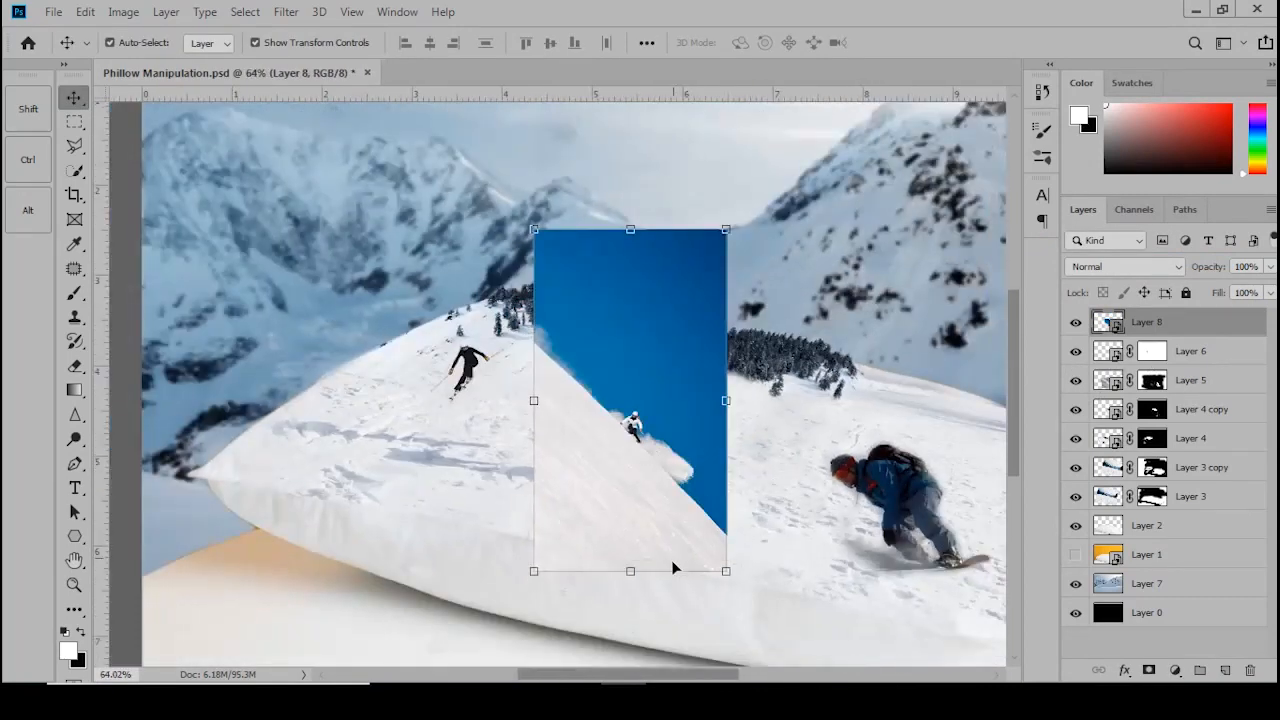
pyautogui.moveTo(726, 571); pyautogui.dragTo(826, 528)
pyautogui.press('Return')
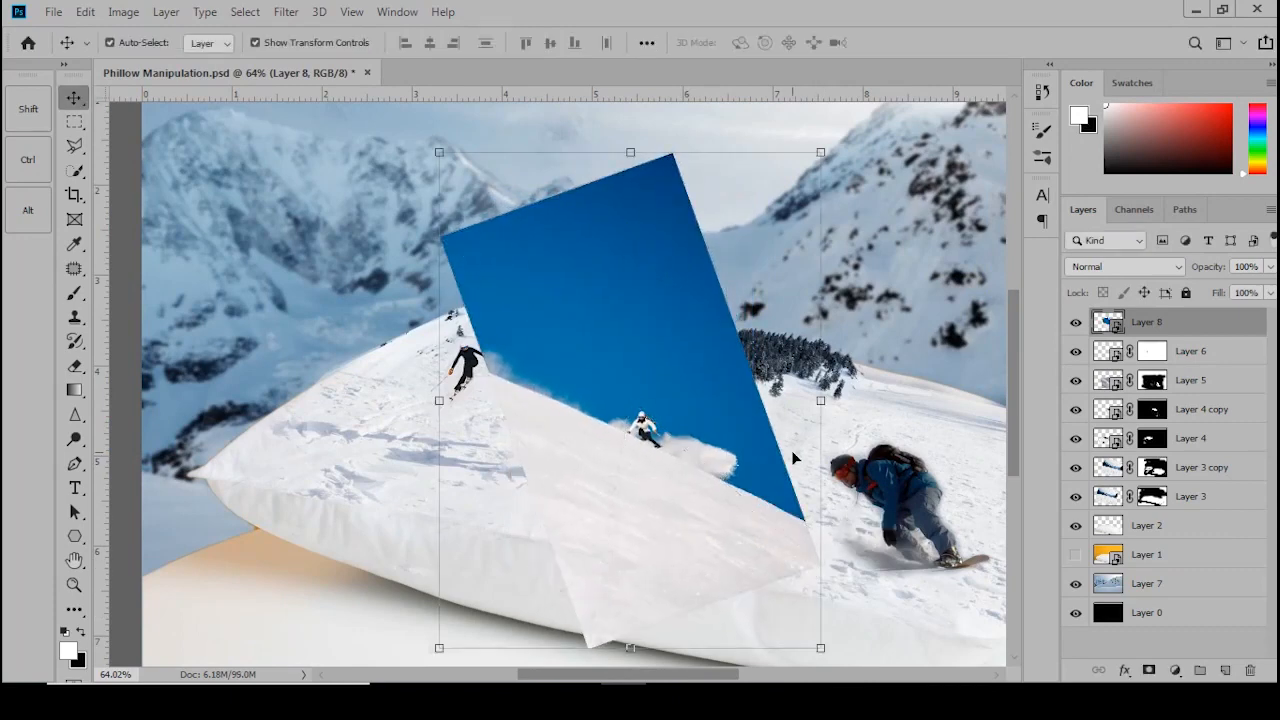
# - Add a layer mask to Layer 8 and paint black with a 125 px brush to hide the photo's lower snow and left edge
pyautogui.click(1152, 671)
pyautogui.press('b')
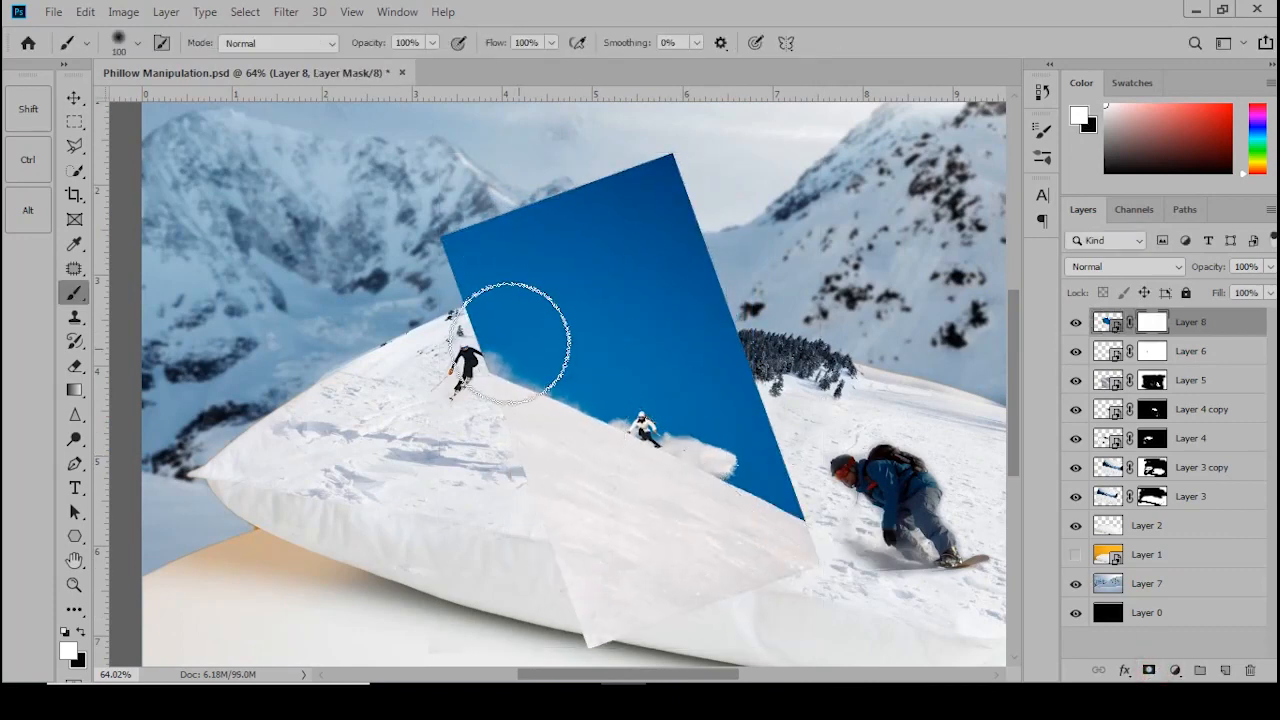
pyautogui.press(']')
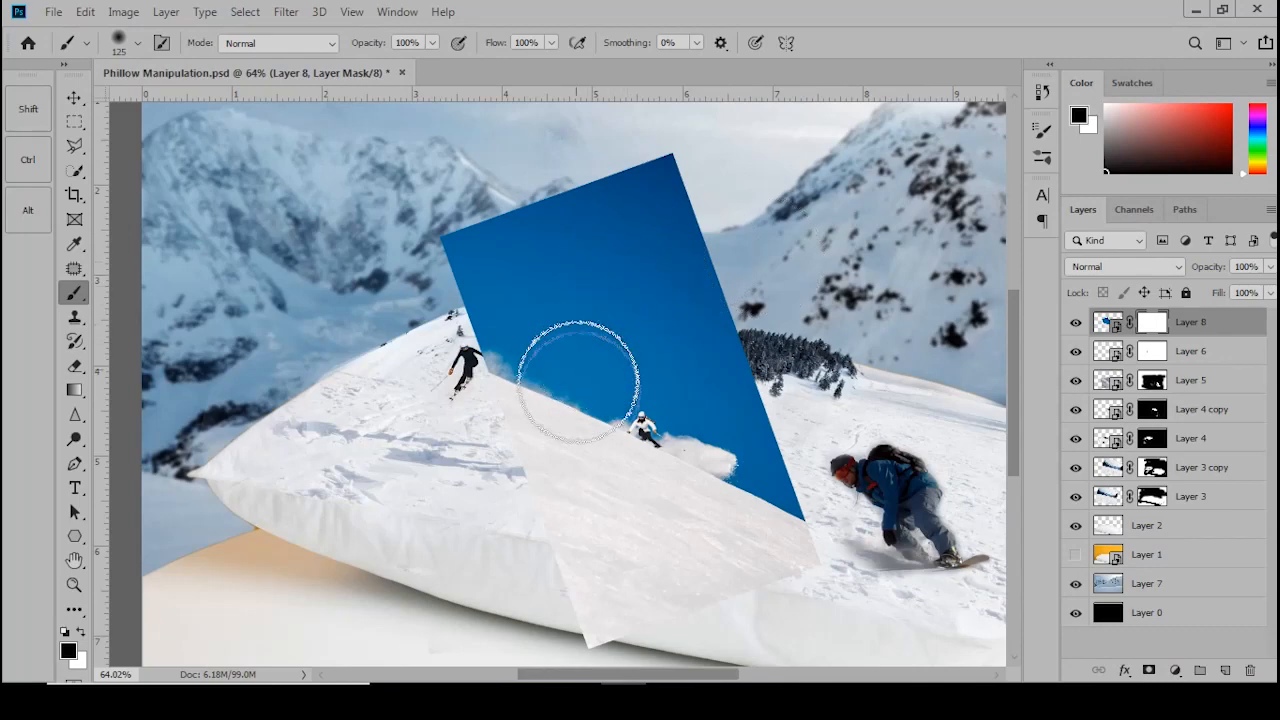
pyautogui.moveTo(580, 387)
pyautogui.mouseDown()
pyautogui.moveTo(581, 398)
pyautogui.moveTo(493, 363)
pyautogui.moveTo(522, 385)
pyautogui.mouseUp()
pyautogui.moveTo(483, 330)
pyautogui.mouseDown()
pyautogui.moveTo(586, 334)
pyautogui.moveTo(614, 386)
pyautogui.moveTo(586, 400)
pyautogui.moveTo(586, 421)
pyautogui.moveTo(517, 443)
pyautogui.moveTo(560, 430)
pyautogui.moveTo(697, 512)
pyautogui.mouseUp()
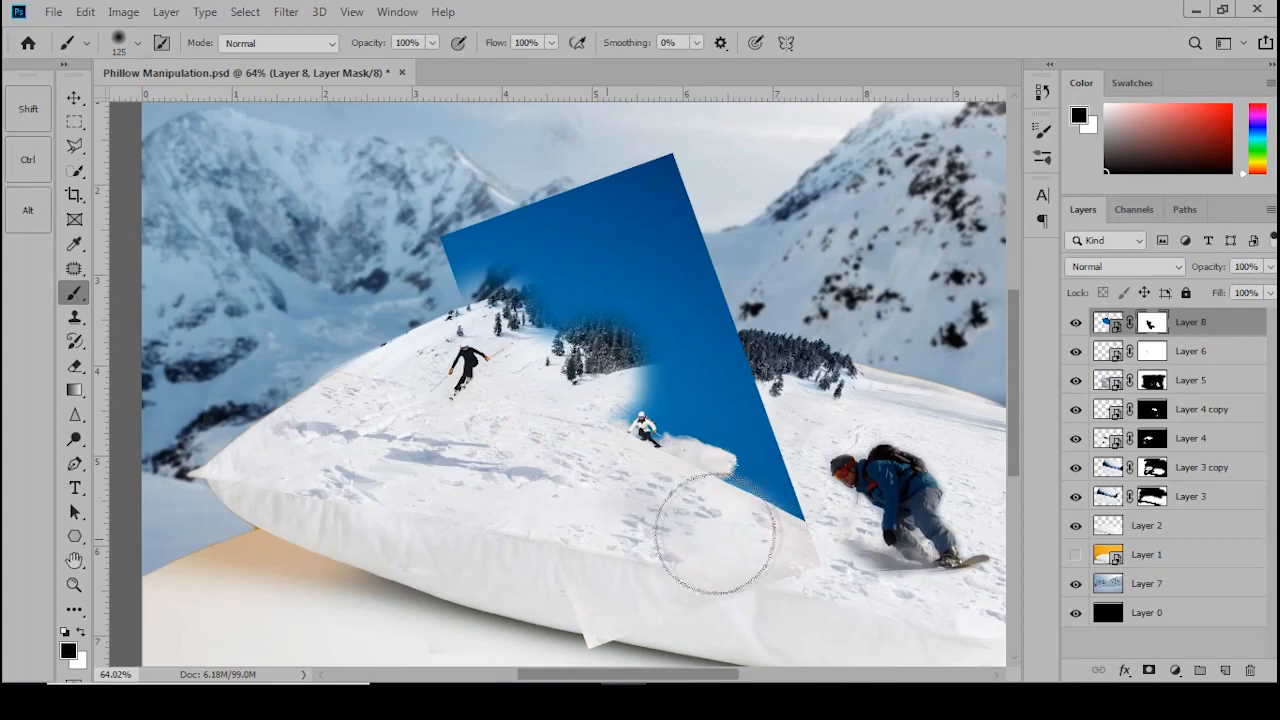
pyautogui.moveTo(803, 547)
pyautogui.mouseDown()
pyautogui.moveTo(691, 536)
pyautogui.moveTo(806, 524)
pyautogui.moveTo(731, 579)
pyautogui.moveTo(527, 613)
pyautogui.moveTo(757, 621)
pyautogui.moveTo(608, 586)
pyautogui.moveTo(766, 531)
pyautogui.mouseUp()
# - Mask out Layer 8's blue sky over the background mountains, the tree line and the slope's crest
pyautogui.scroll(6, 603, 318)
pyautogui.moveTo(508, 340)
pyautogui.mouseDown()
pyautogui.moveTo(728, 286)
pyautogui.moveTo(520, 172)
pyautogui.moveTo(440, 160)
pyautogui.moveTo(657, 100)
pyautogui.moveTo(757, 229)
pyautogui.moveTo(640, 160)
pyautogui.mouseUp()
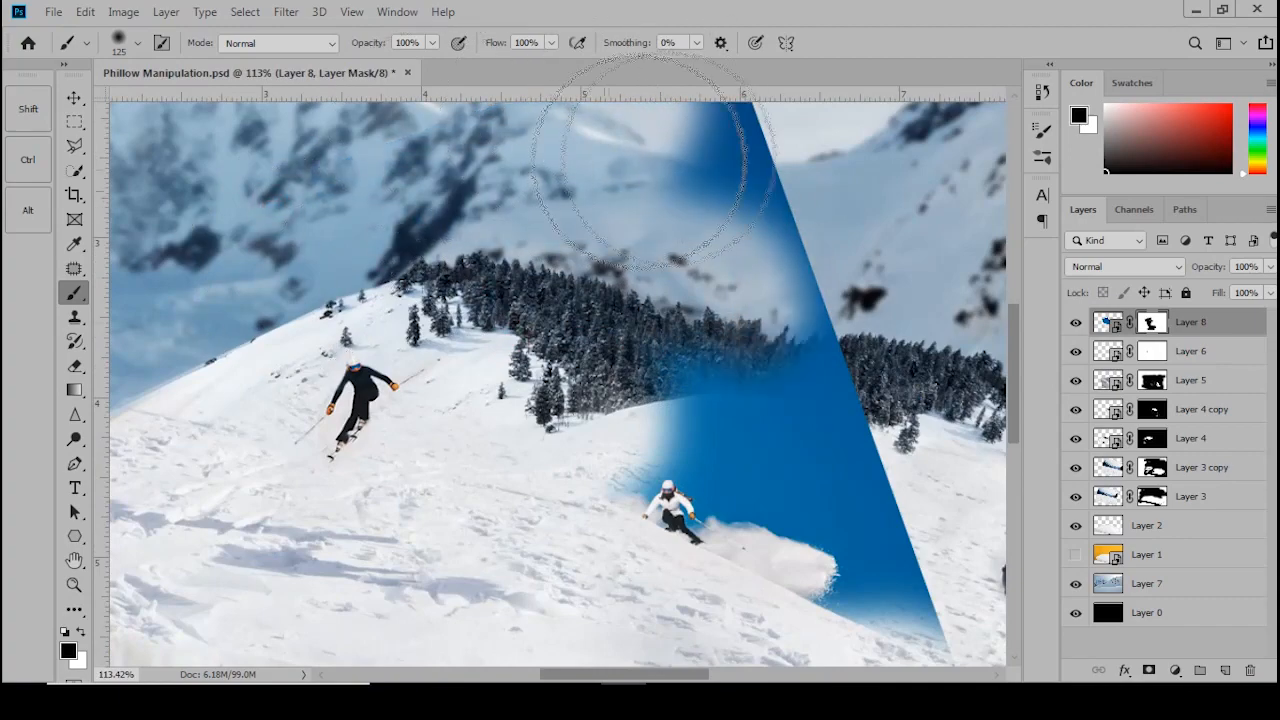
pyautogui.moveTo(666, 306); pyautogui.dragTo(613, 493)
pyautogui.moveTo(466, 363)
pyautogui.mouseDown()
pyautogui.moveTo(737, 186)
pyautogui.moveTo(762, 213)
pyautogui.moveTo(490, 230)
pyautogui.mouseUp()
pyautogui.moveTo(611, 301)
pyautogui.mouseDown()
pyautogui.moveTo(790, 468)
pyautogui.moveTo(729, 260)
pyautogui.mouseUp()
pyautogui.moveTo(766, 457)
pyautogui.mouseDown()
pyautogui.moveTo(411, 464)
pyautogui.moveTo(757, 506)
pyautogui.mouseUp()
pyautogui.moveTo(718, 368); pyautogui.dragTo(678, 281)
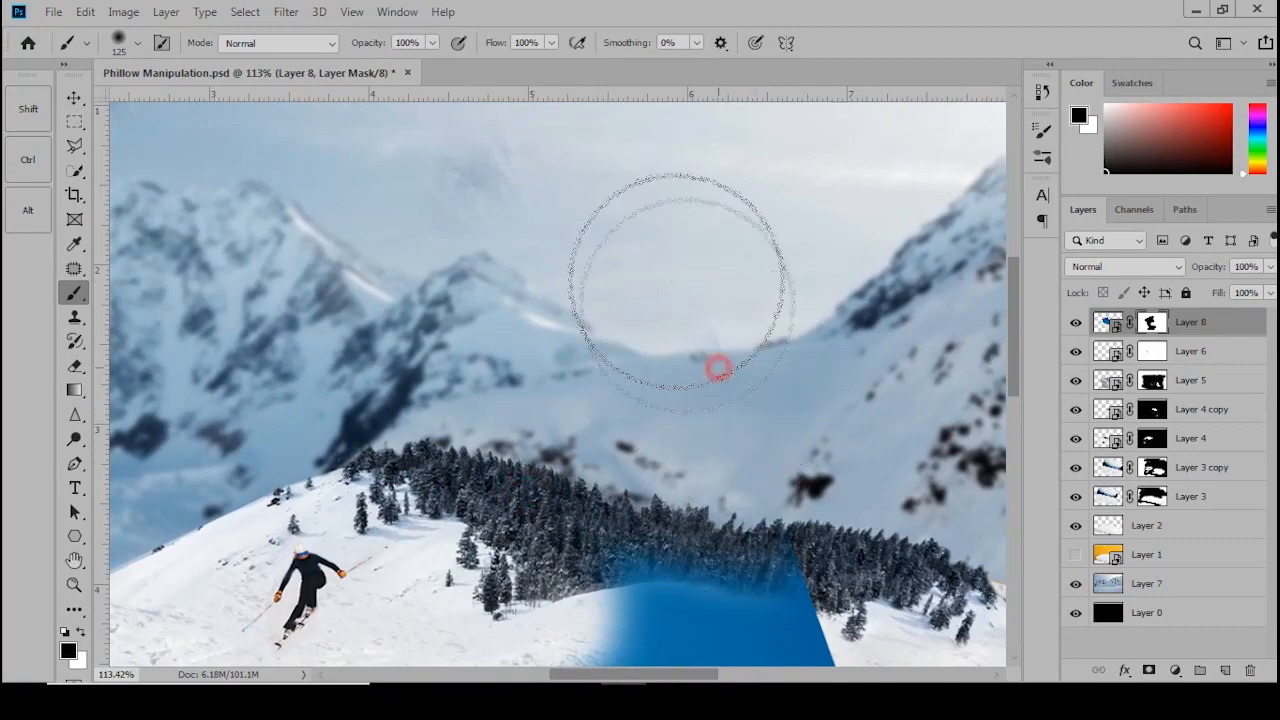
pyautogui.moveTo(714, 403); pyautogui.dragTo(552, 163)
pyautogui.moveTo(453, 325); pyautogui.dragTo(584, 395)
pyautogui.moveTo(601, 341)
pyautogui.mouseDown()
pyautogui.moveTo(704, 522)
pyautogui.moveTo(586, 371)
pyautogui.moveTo(671, 414)
pyautogui.moveTo(686, 528)
pyautogui.moveTo(666, 530)
pyautogui.moveTo(680, 563)
pyautogui.moveTo(649, 586)
pyautogui.mouseUp()
# - Mask out more of the blue sky on the slope above the white-jacketed skier with a 90 px brush
pyautogui.scroll(4, 463, 401)
pyautogui.press('[')
pyautogui.press('[')
pyautogui.press('[')
pyautogui.press('[')
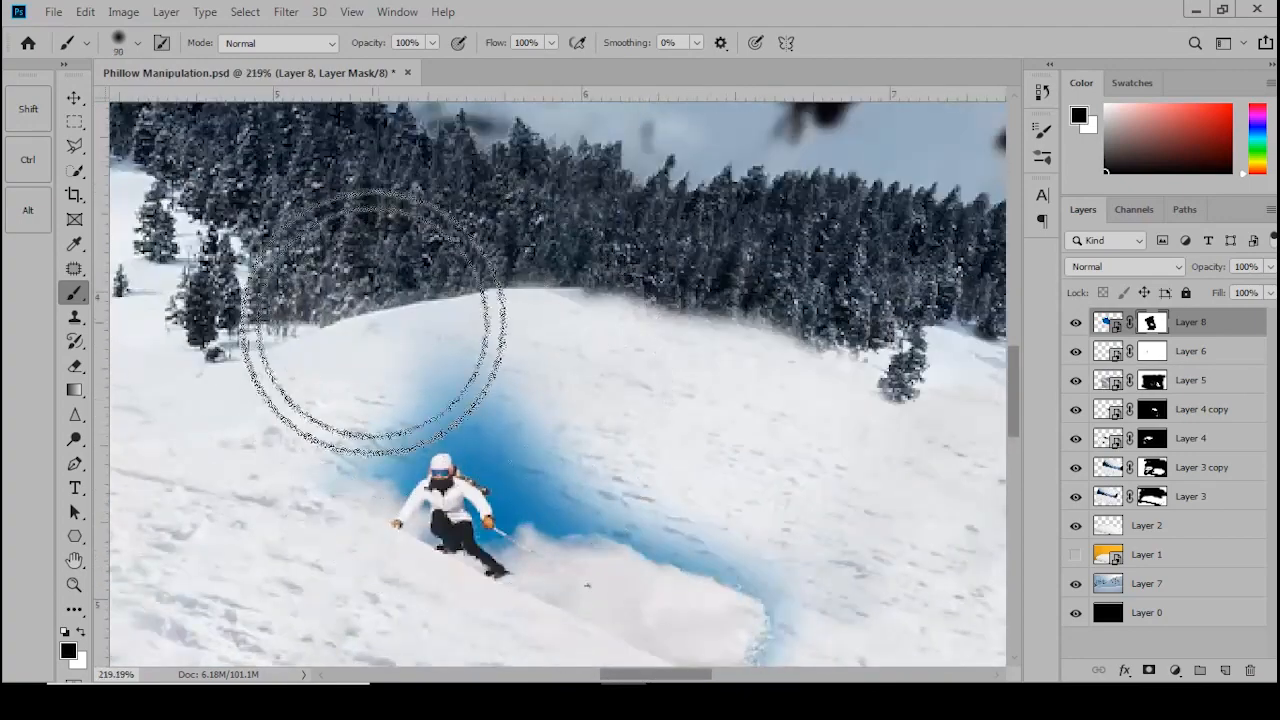
pyautogui.moveTo(571, 329); pyautogui.dragTo(337, 423)
# - Mask out the blue sky closely along the white-jacketed skier's back and pole arm with a 9 px brush
pyautogui.press('[')
pyautogui.press('[')
pyautogui.press('[')
pyautogui.scroll(3, 500, 425)
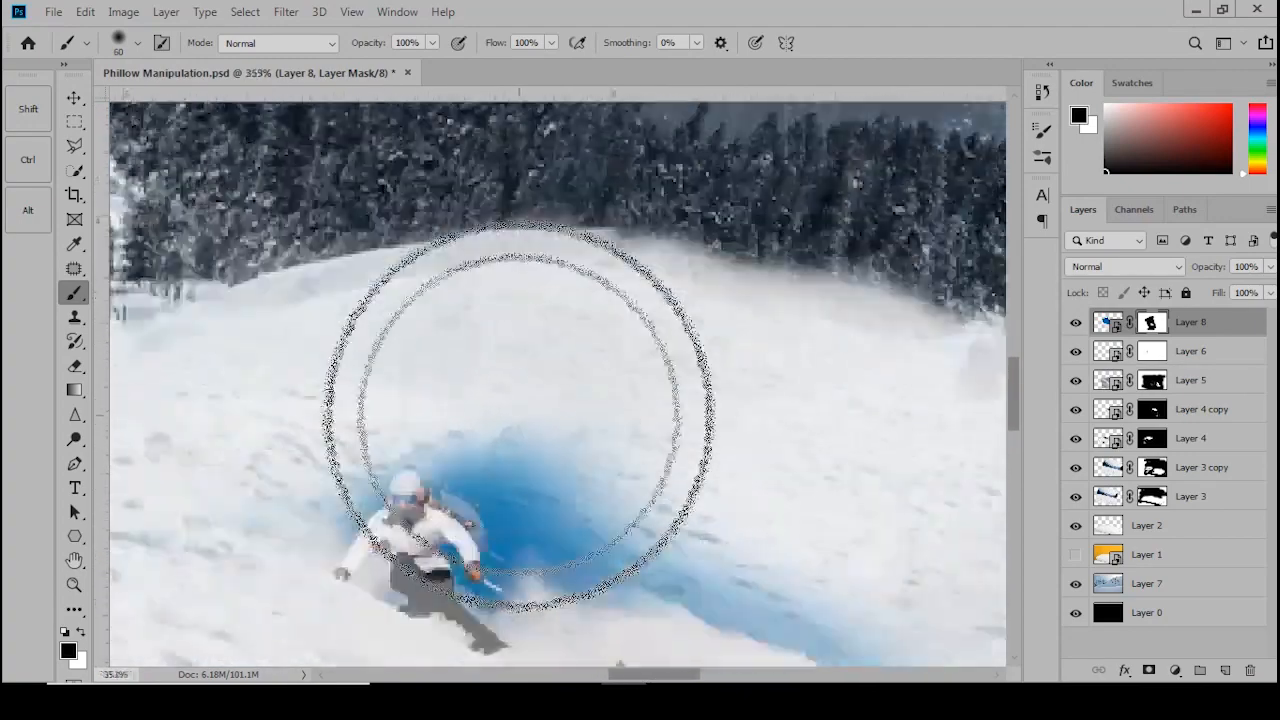
pyautogui.scroll(1, 495, 400)
pyautogui.press('[')
pyautogui.press('[')
pyautogui.press('[')
pyautogui.press('[')
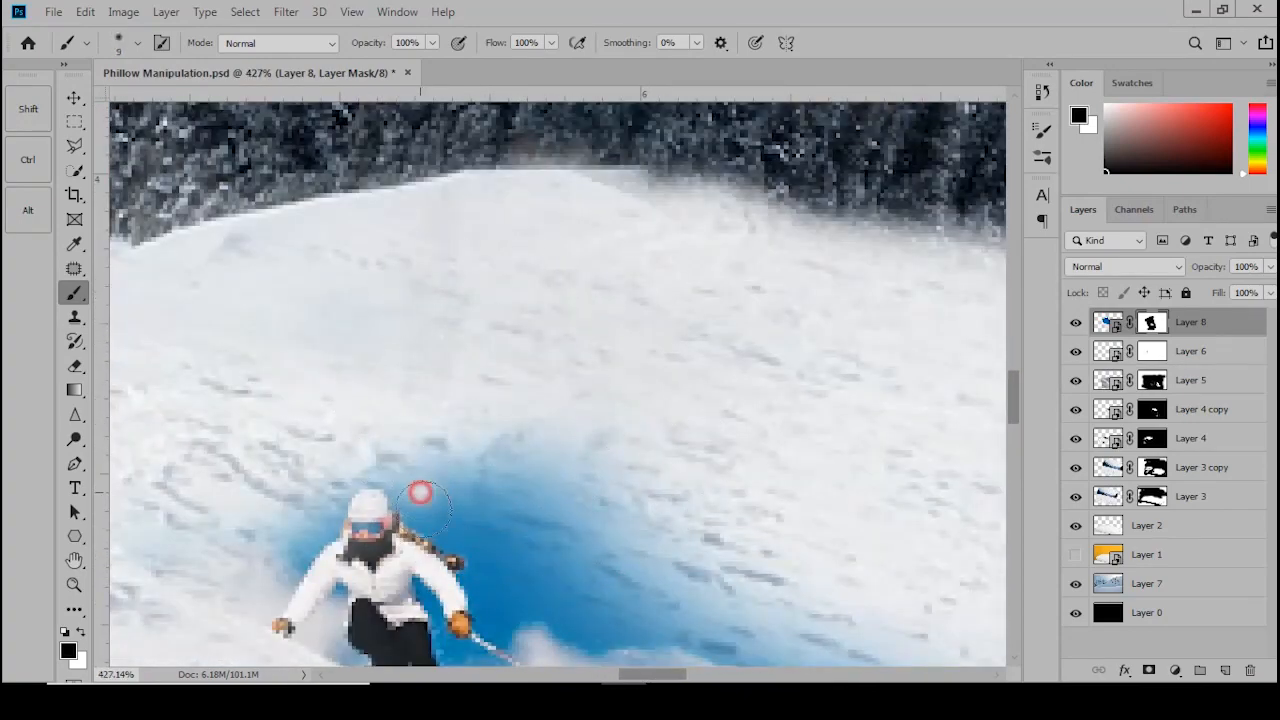
pyautogui.moveTo(515, 570); pyautogui.dragTo(463, 468)
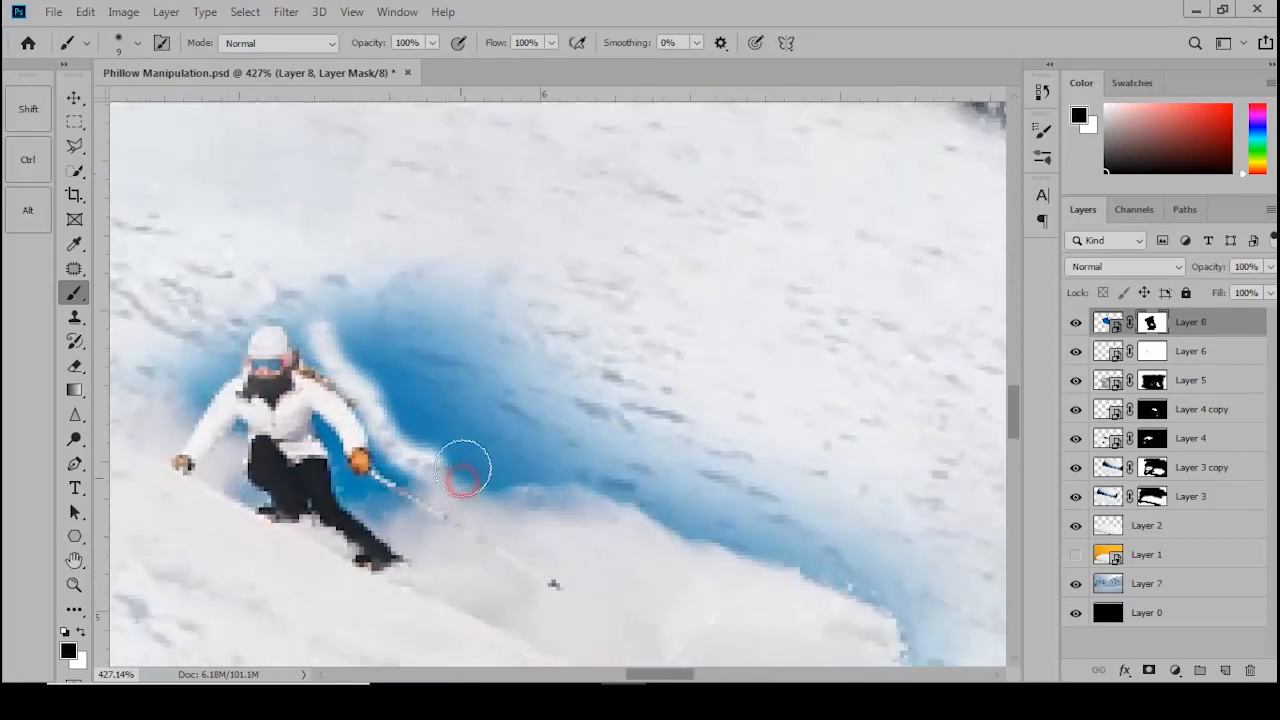
# - Mask out the blue sky behind the white-jacketed skier and around the snow spray with a 30 px brush
pyautogui.press(']')
pyautogui.press(']')
pyautogui.moveTo(391, 355)
pyautogui.mouseDown()
pyautogui.moveTo(354, 323)
pyautogui.moveTo(404, 308)
pyautogui.mouseUp()
pyautogui.moveTo(403, 278)
pyautogui.mouseDown()
pyautogui.moveTo(414, 300)
pyautogui.moveTo(586, 372)
pyautogui.mouseUp()
pyautogui.moveTo(434, 403)
pyautogui.mouseDown()
pyautogui.moveTo(591, 469)
pyautogui.moveTo(749, 501)
pyautogui.mouseUp()
pyautogui.moveTo(657, 517); pyautogui.dragTo(609, 369)
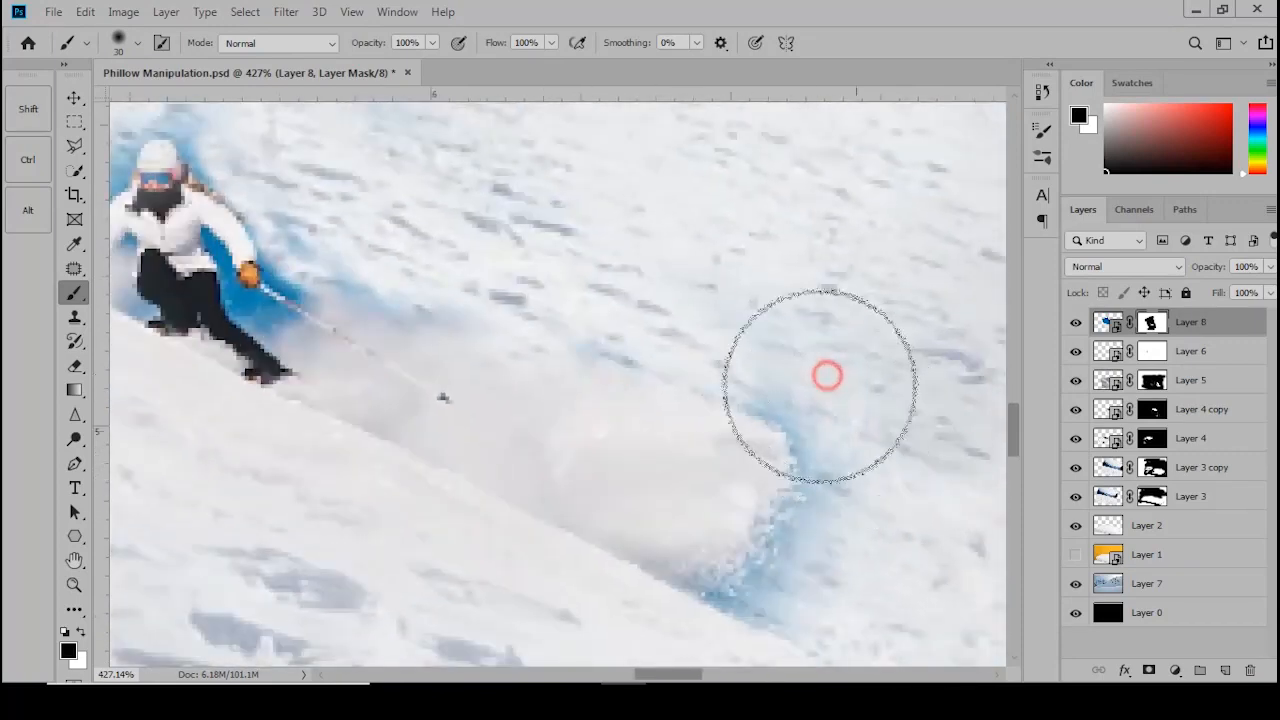
pyautogui.moveTo(818, 430)
pyautogui.mouseDown()
pyautogui.moveTo(737, 586)
pyautogui.moveTo(829, 586)
pyautogui.moveTo(749, 480)
pyautogui.mouseUp()
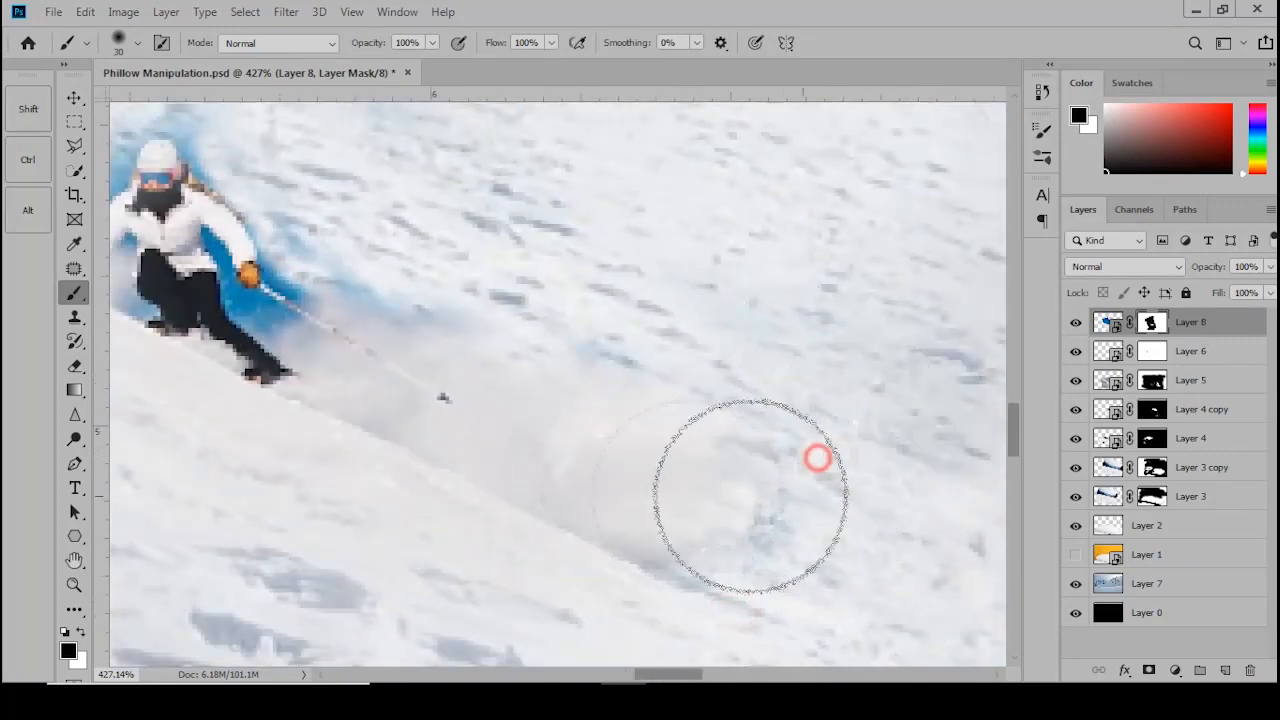
# - Mask out the blue patches remaining above and beside the white-jacketed skier, leaving only a thin rim around the body
pyautogui.moveTo(349, 218); pyautogui.dragTo(520, 283)
pyautogui.moveTo(400, 235); pyautogui.dragTo(638, 429)
pyautogui.moveTo(514, 346)
pyautogui.mouseDown()
pyautogui.moveTo(551, 357)
pyautogui.moveTo(688, 271)
pyautogui.mouseUp()
pyautogui.moveTo(587, 263)
pyautogui.mouseDown()
pyautogui.moveTo(498, 267)
pyautogui.moveTo(438, 296)
pyautogui.moveTo(360, 292)
pyautogui.moveTo(315, 361)
pyautogui.moveTo(221, 403)
pyautogui.moveTo(214, 421)
pyautogui.moveTo(172, 369)
pyautogui.moveTo(256, 550)
pyautogui.moveTo(320, 587)
pyautogui.moveTo(477, 534)
pyautogui.moveTo(490, 483)
pyautogui.mouseUp()
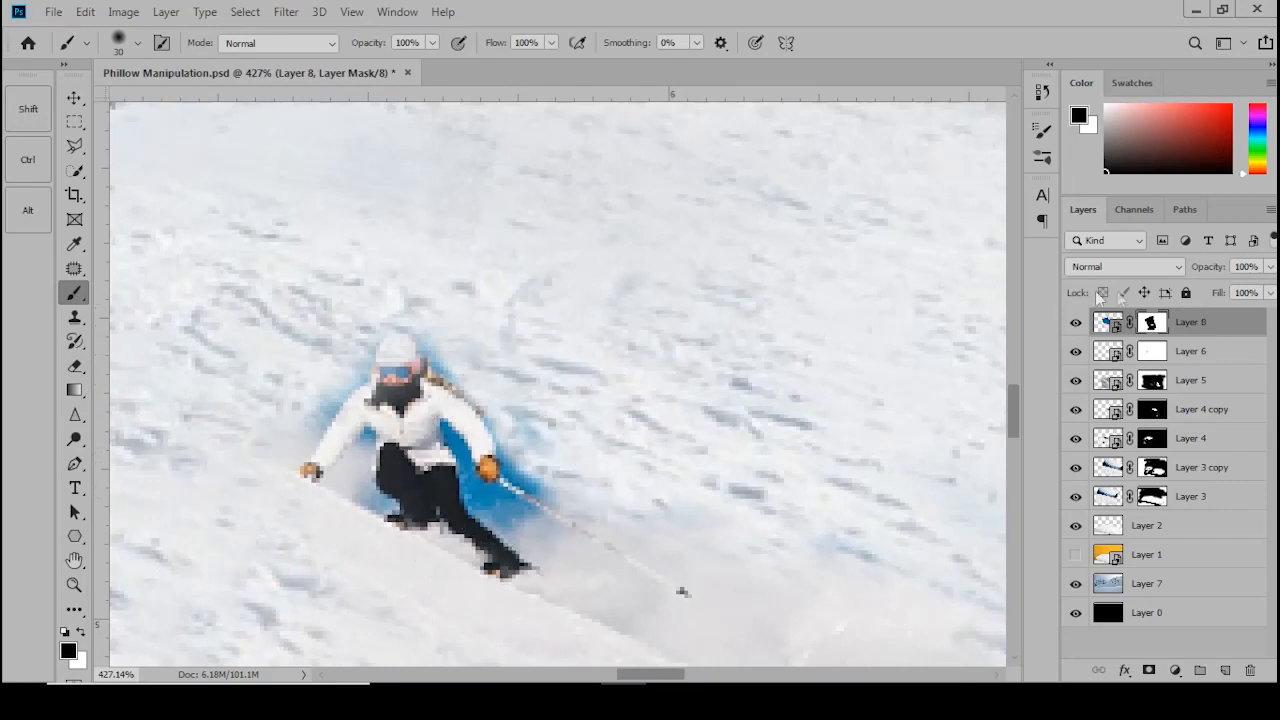
# - Apply Hue/Saturation to Layer 8's image, setting Cyans to Hue +10, Saturation -6 and Lightness +100
pyautogui.click(1108, 325)
pyautogui.hotkey('ctrl', 'u')
pyautogui.click(905, 188)
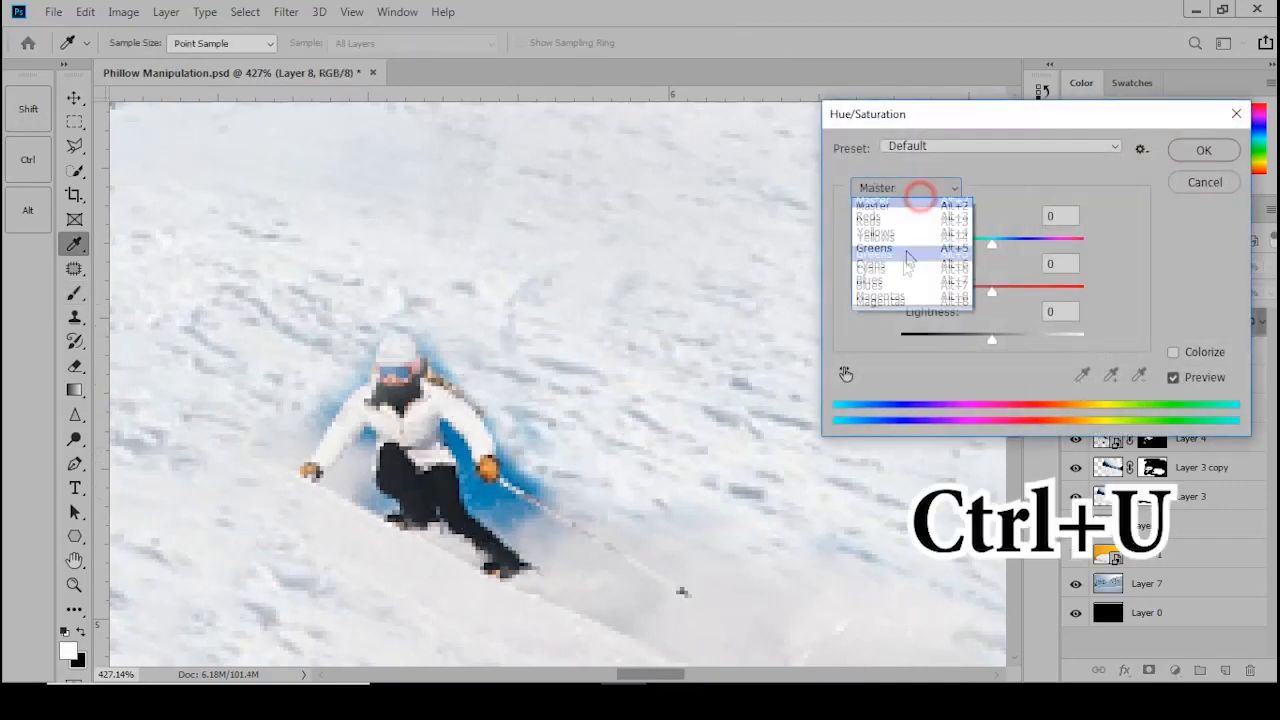
pyautogui.click(899, 276)
pyautogui.moveTo(998, 343); pyautogui.dragTo(1059, 345)
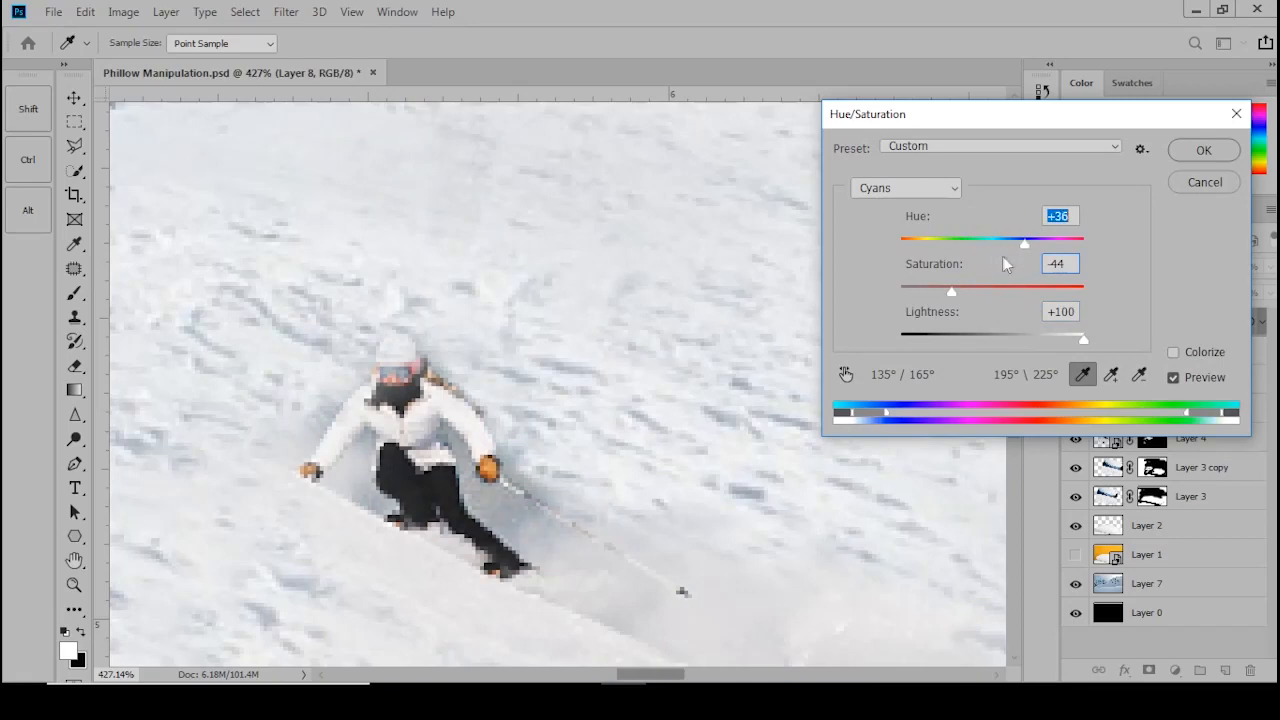
pyautogui.click(1002, 250)
pyautogui.moveTo(1100, 343); pyautogui.dragTo(1083, 345)
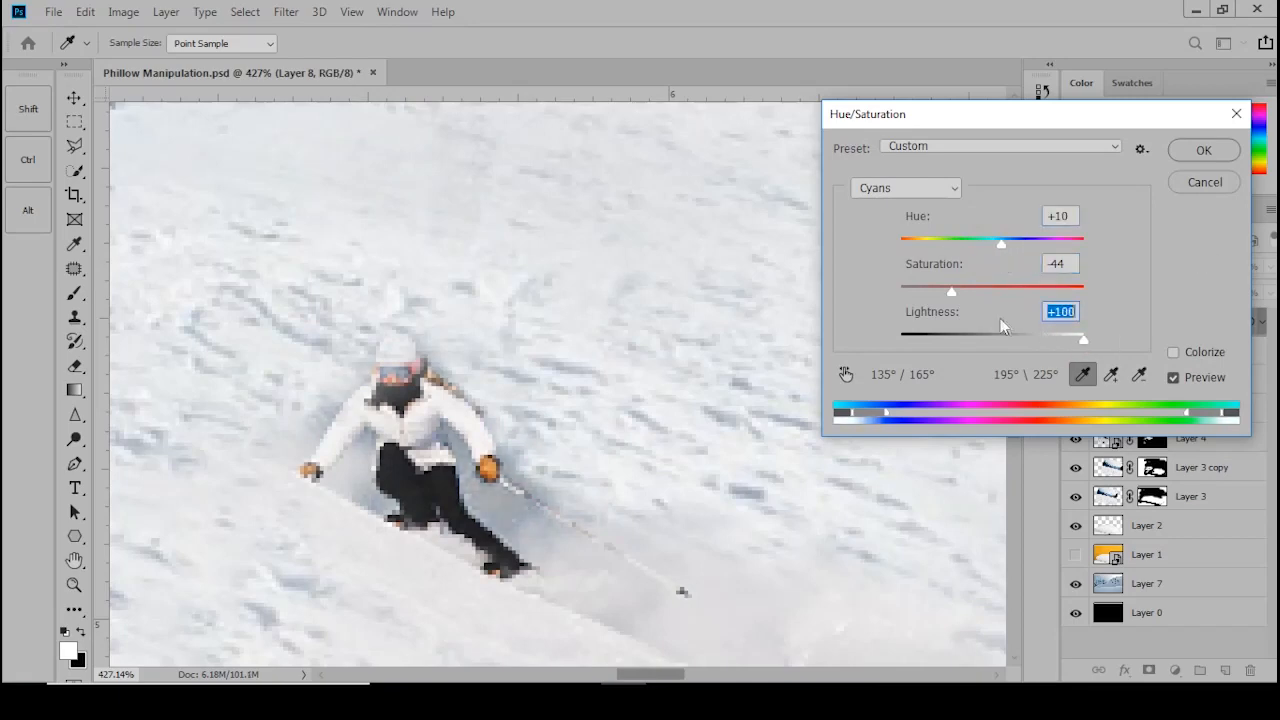
pyautogui.moveTo(1068, 300); pyautogui.dragTo(987, 308)
pyautogui.scroll(-3, 425, 255)
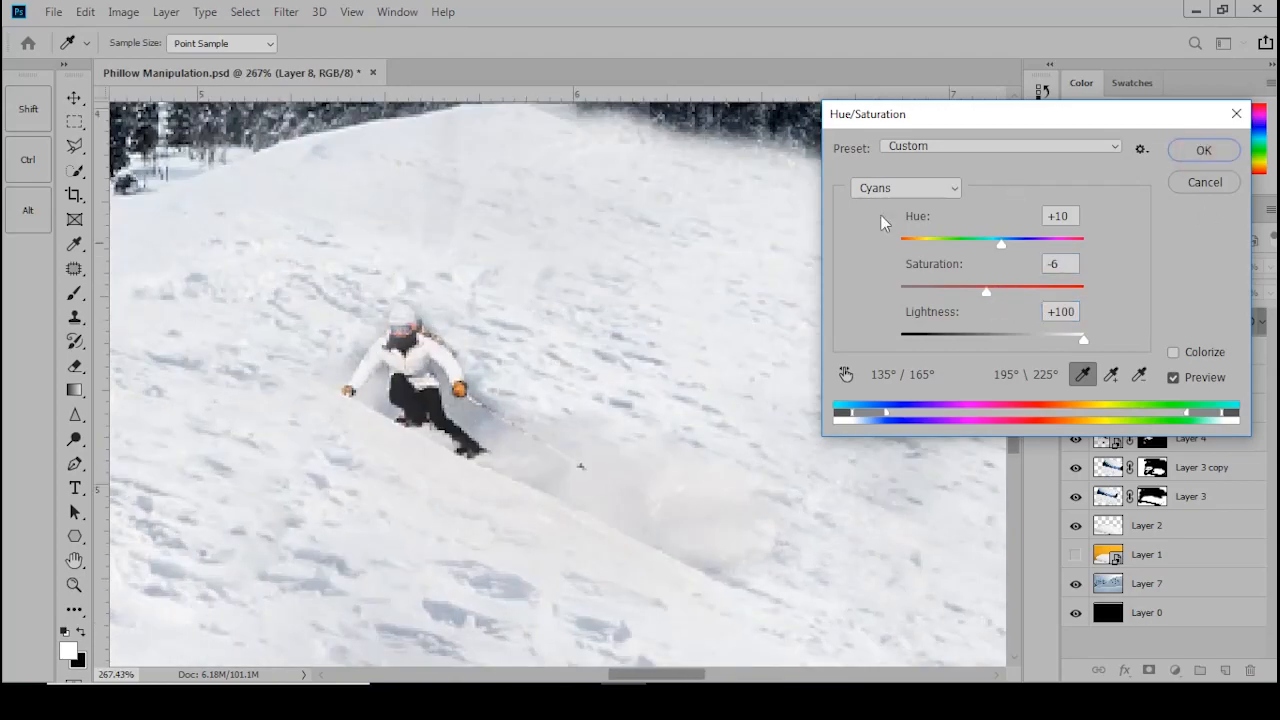
pyautogui.click(1210, 155)
# - Paint black on Layer 8's mask with a small soft brush to remove the gray-blue fringe around the skier's legs, arm and pole
pyautogui.scroll(5, 500, 356)
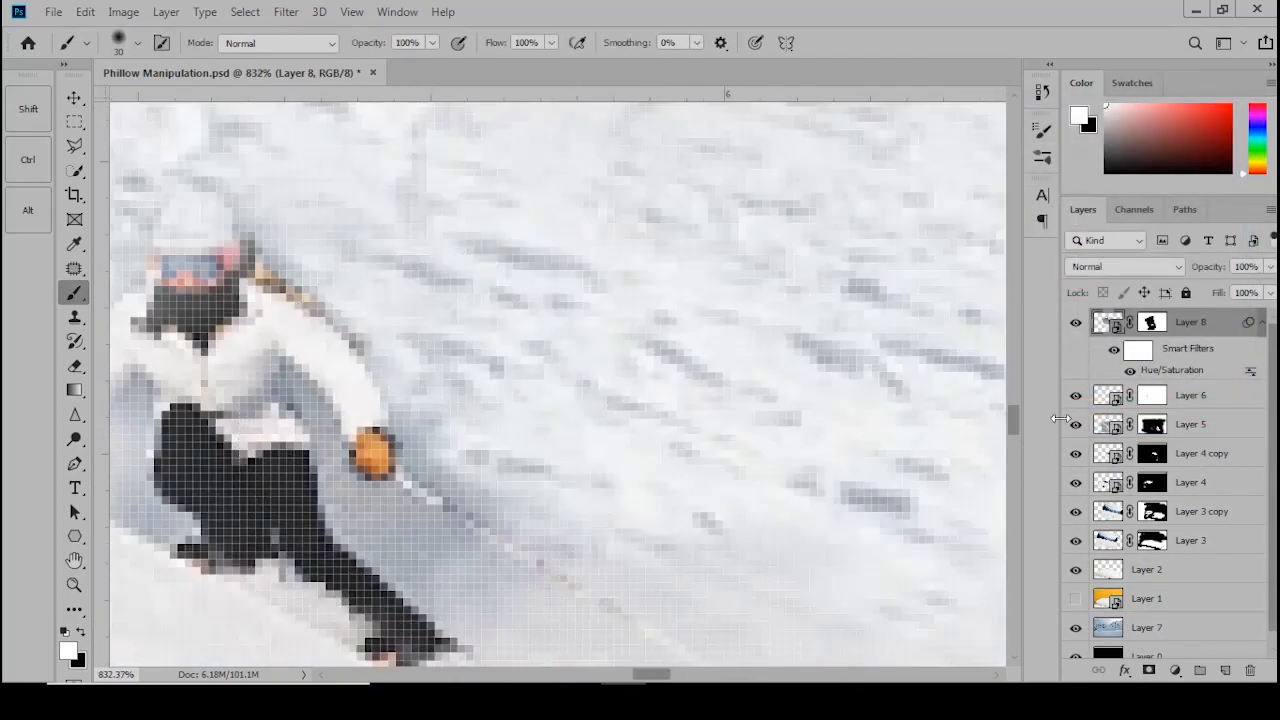
pyautogui.click(1147, 322)
pyautogui.press('x')
pyautogui.press('[')
pyautogui.press('[')
pyautogui.press('[')
pyautogui.press('[')
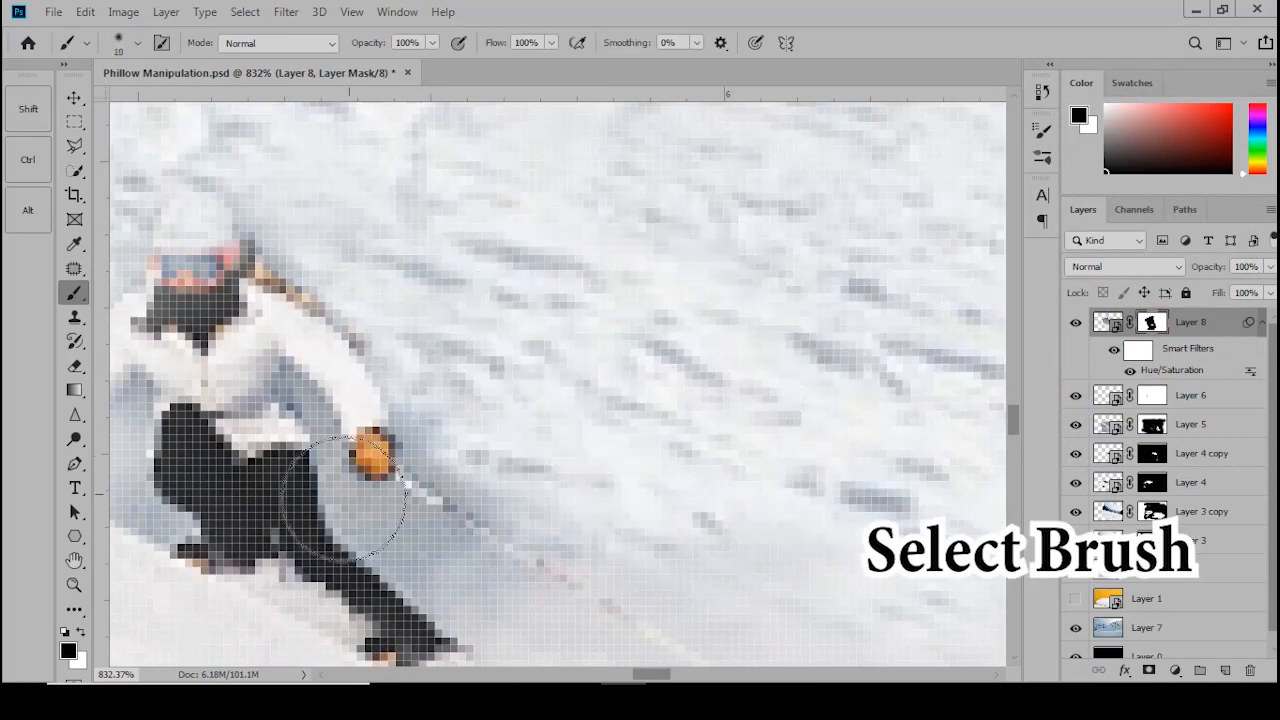
pyautogui.moveTo(387, 517)
pyautogui.mouseDown()
pyautogui.moveTo(483, 586)
pyautogui.moveTo(373, 533)
pyautogui.moveTo(547, 623)
pyautogui.mouseUp()
pyautogui.moveTo(428, 425); pyautogui.dragTo(594, 557)
pyautogui.scroll(-3, 590, 550)
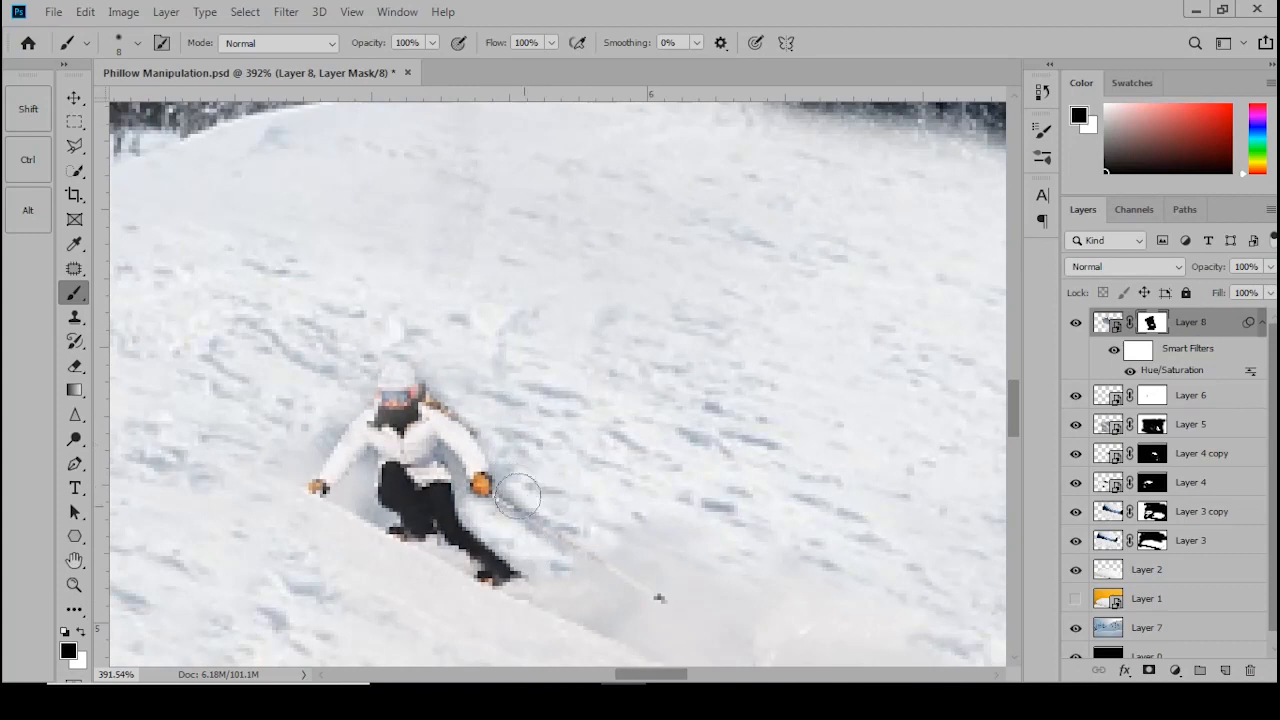
pyautogui.scroll(2, 370, 458)
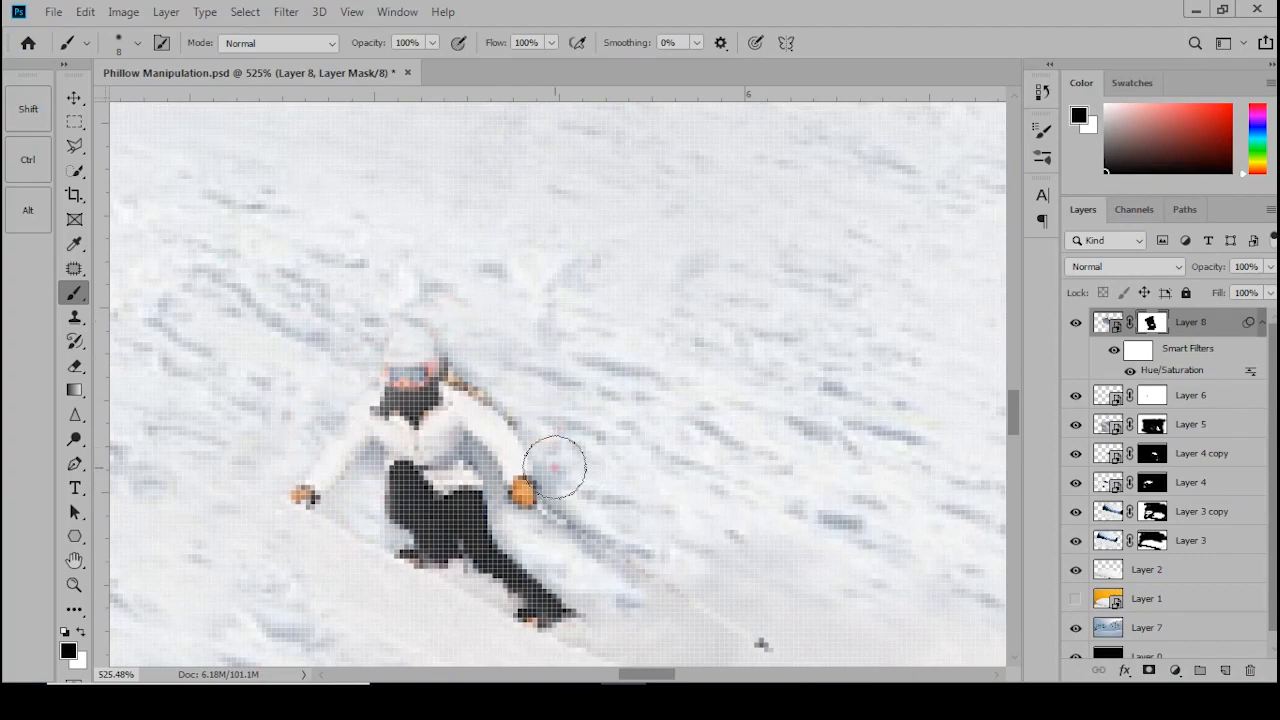
# - Paint white on Layer 8's mask with an 8 px brush to restore the skier's helmet, face and jacket sleeves
pyautogui.press('x')
pyautogui.scroll(3, 418, 355)
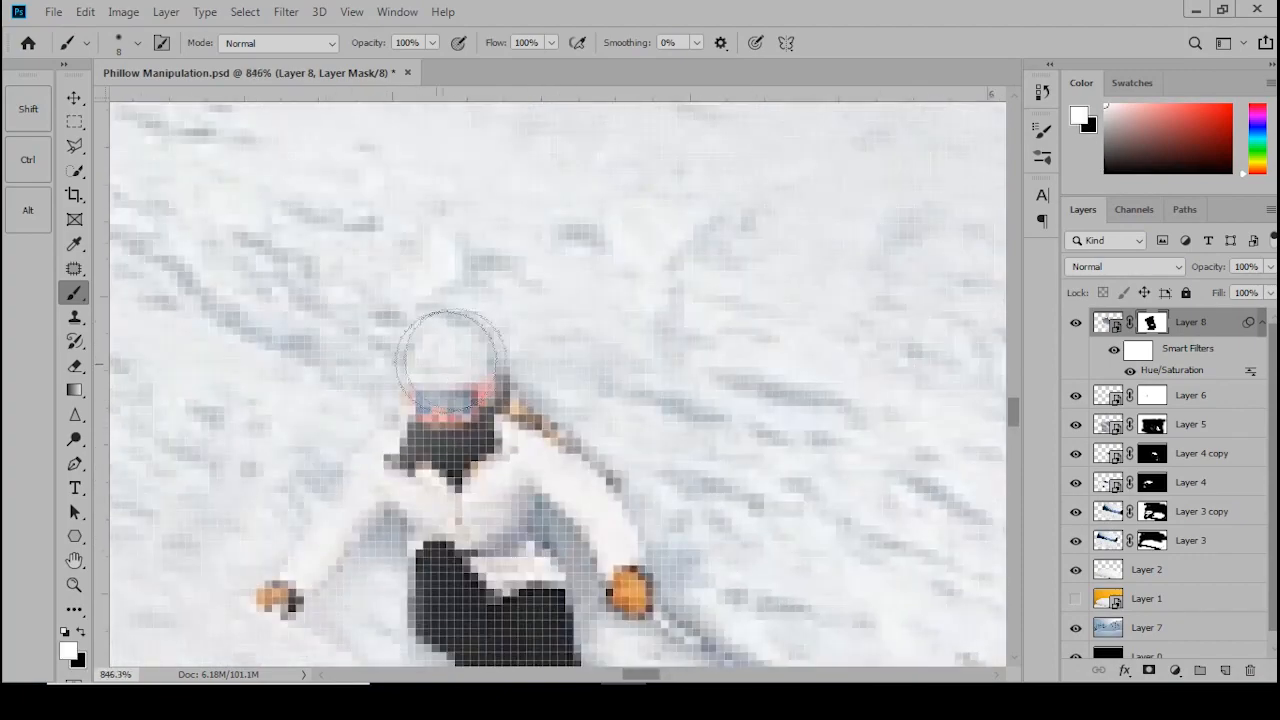
pyautogui.moveTo(456, 360)
pyautogui.mouseDown()
pyautogui.moveTo(441, 409)
pyautogui.moveTo(449, 425)
pyautogui.moveTo(455, 411)
pyautogui.moveTo(464, 447)
pyautogui.moveTo(408, 458)
pyautogui.mouseUp()
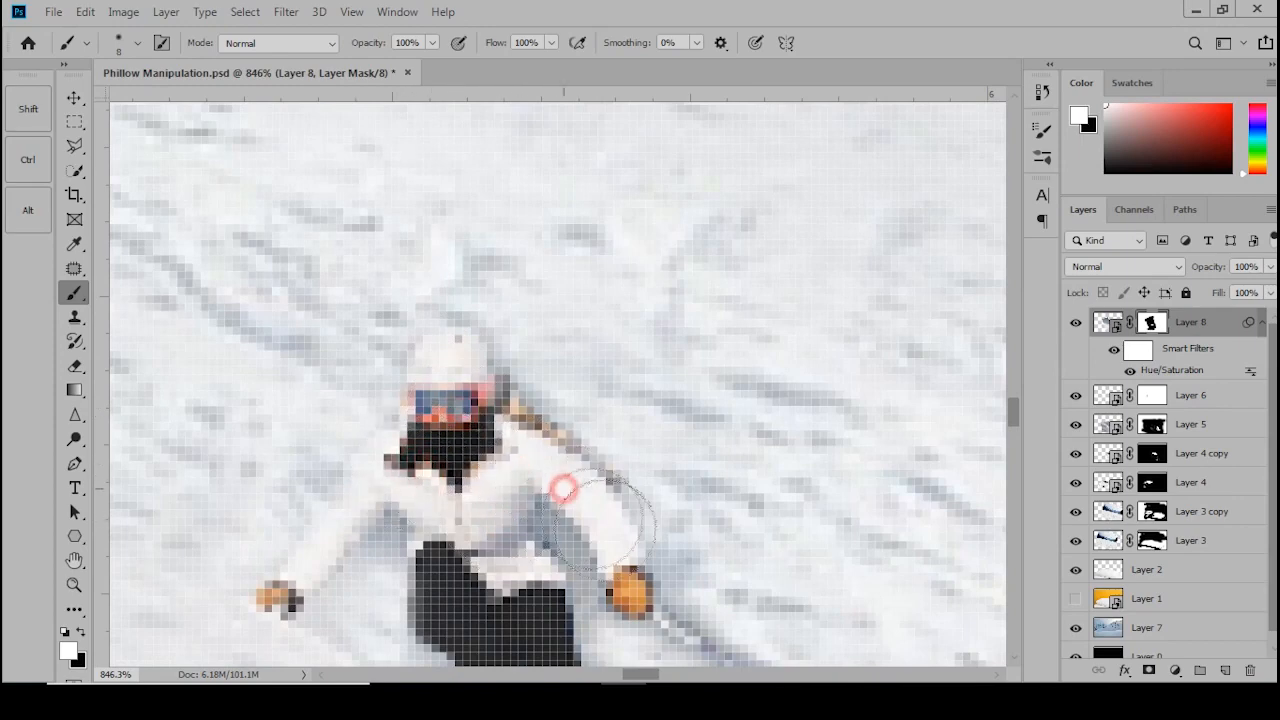
pyautogui.moveTo(277, 579); pyautogui.dragTo(365, 522)
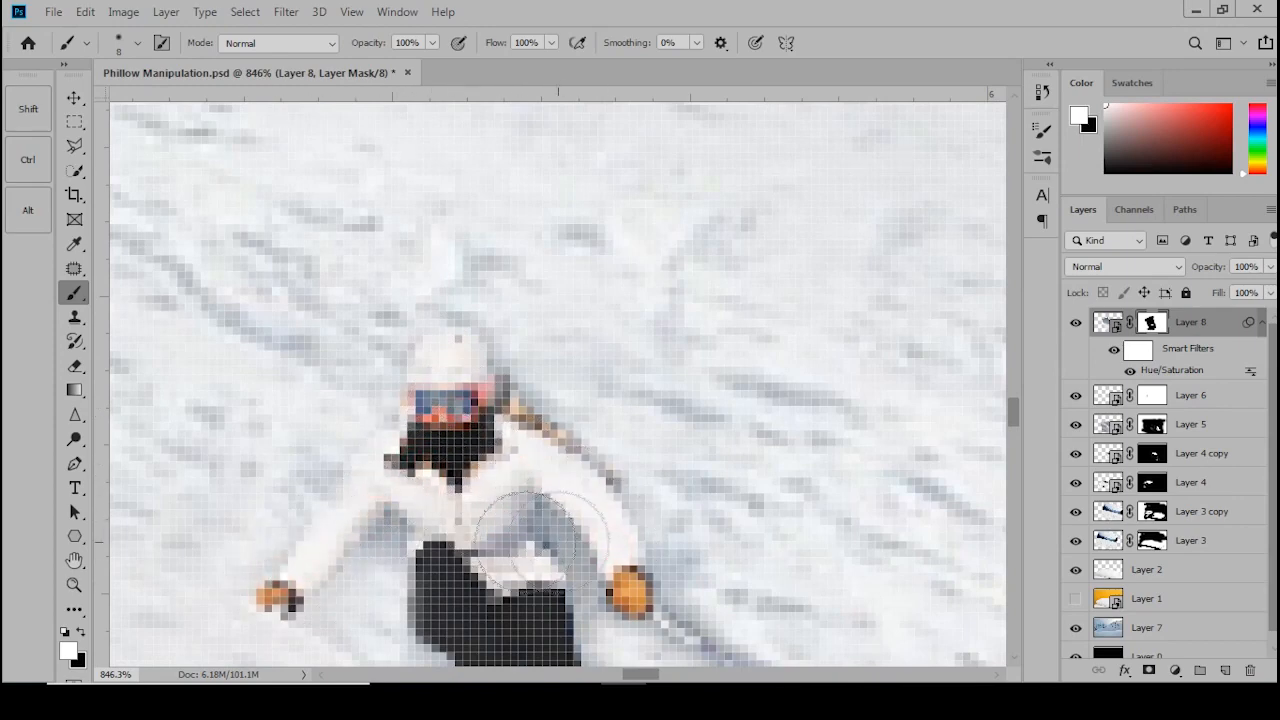
pyautogui.scroll(-3, 536, 571)
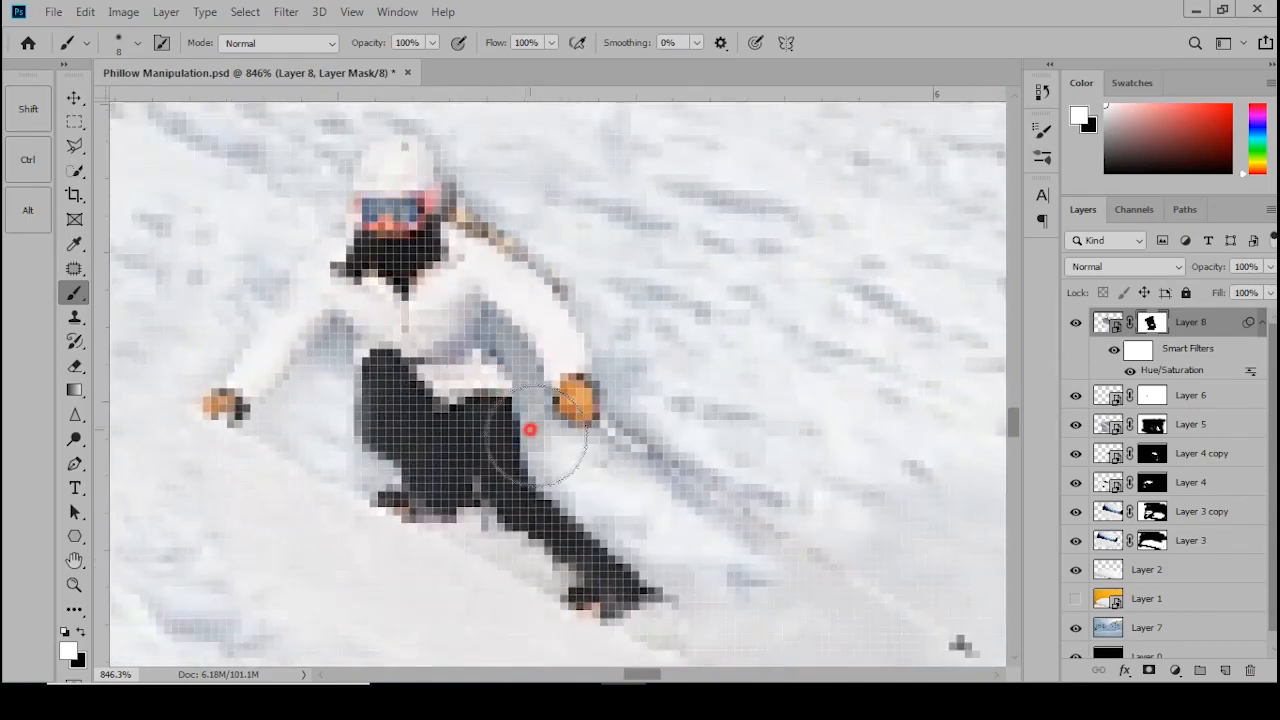
pyautogui.scroll(-10, 456, 450)
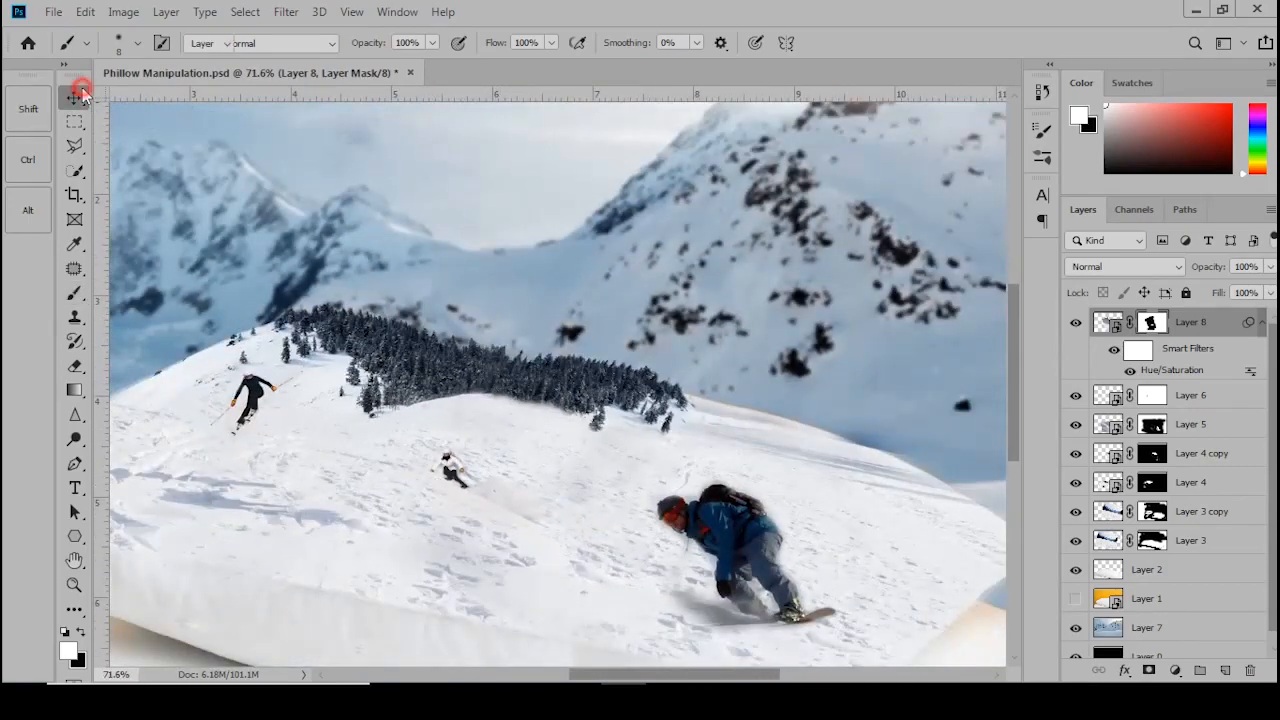
# - Enlarge the white-jacketed skier on Layer 8 to about 199% and position it below the tree line, right of the black-clad skier
pyautogui.click(78, 95)
pyautogui.scroll(-2, 509, 483)
pyautogui.moveTo(646, 602); pyautogui.dragTo(835, 680)
pyautogui.moveTo(530, 465); pyautogui.dragTo(478, 436)
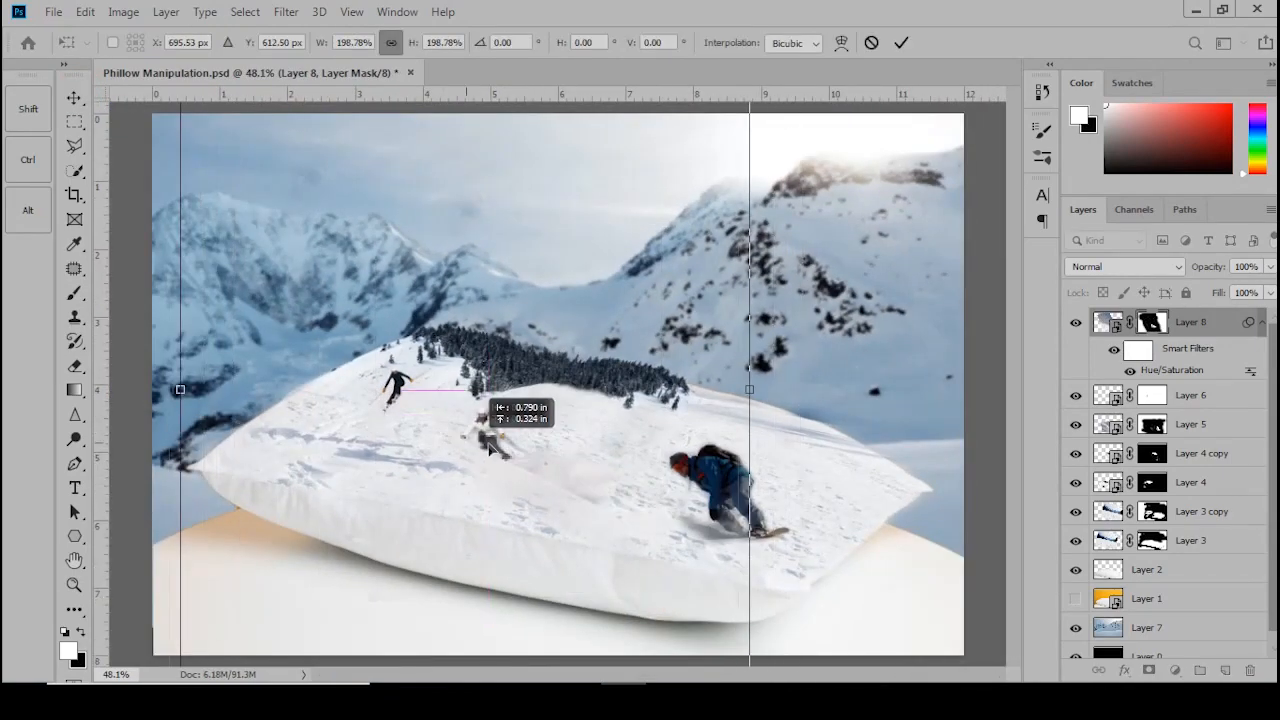
pyautogui.press('Return')
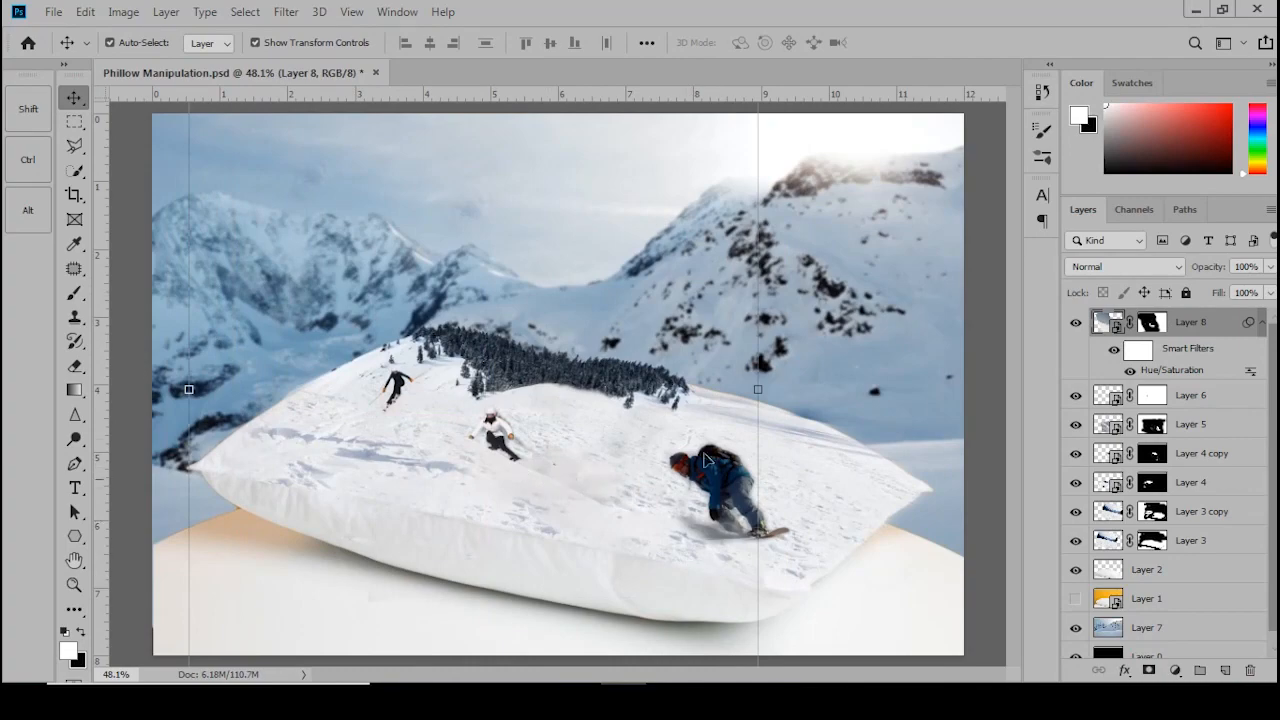
# - Fine-tune the size of the white-jacketed skier on Layer 8 and reposition it on the slope beneath the trees
pyautogui.scroll(-2, 705, 458)
pyautogui.click(707, 633)
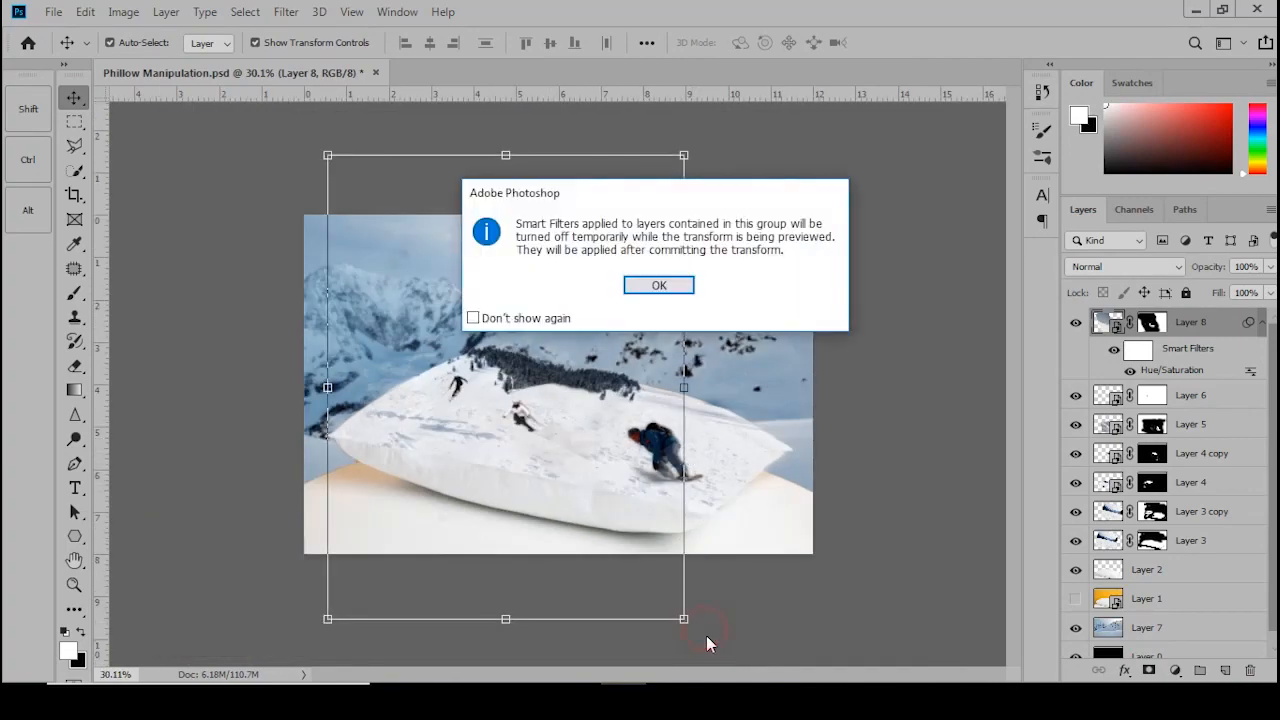
pyautogui.press('Return')
pyautogui.moveTo(701, 628); pyautogui.dragTo(729, 588)
pyautogui.scroll(2, 520, 420)
pyautogui.moveTo(520, 420); pyautogui.dragTo(479, 433)
pyautogui.press('Return')
# - Paint black on Layer 8's mask with a 100 px soft brush to clear the leftover snow patch between the white-jacketed skier and the snowboarder
pyautogui.scroll(3, 560, 422)
pyautogui.scroll(2, 560, 422)
pyautogui.press('b')
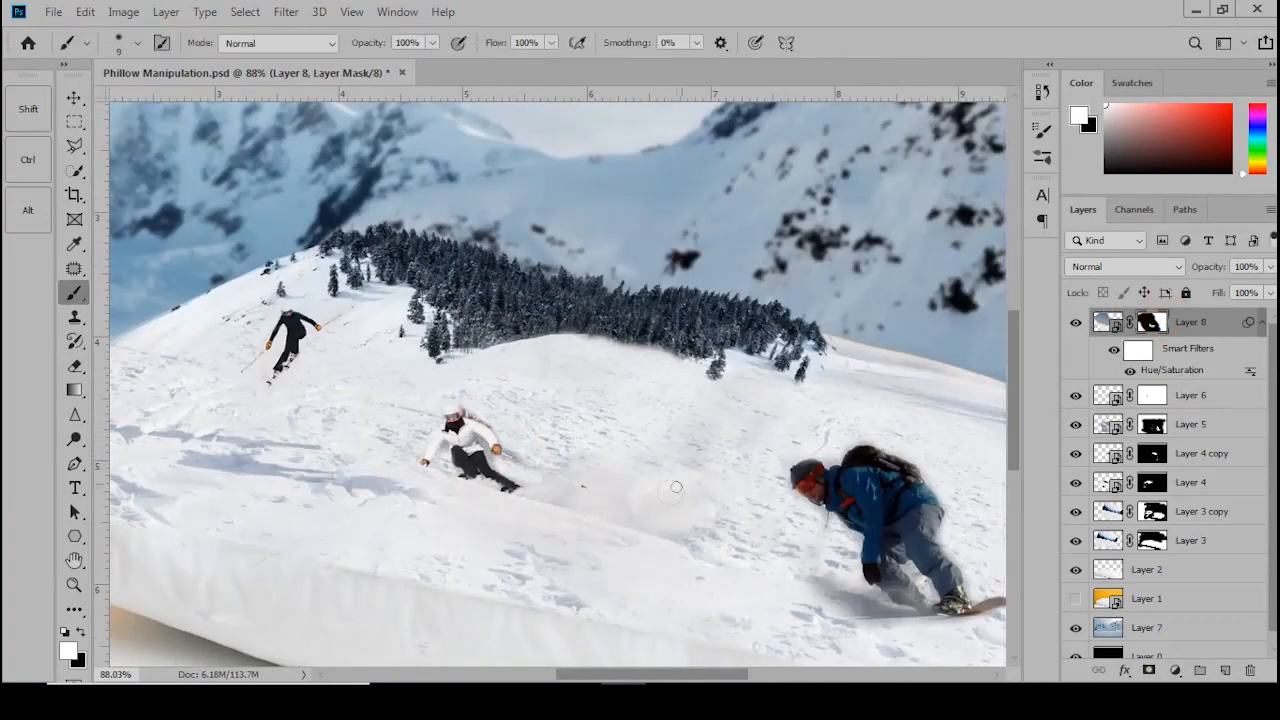
pyautogui.moveTo(640, 444)
pyautogui.mouseDown()
pyautogui.moveTo(671, 456)
pyautogui.moveTo(694, 486)
pyautogui.mouseUp()
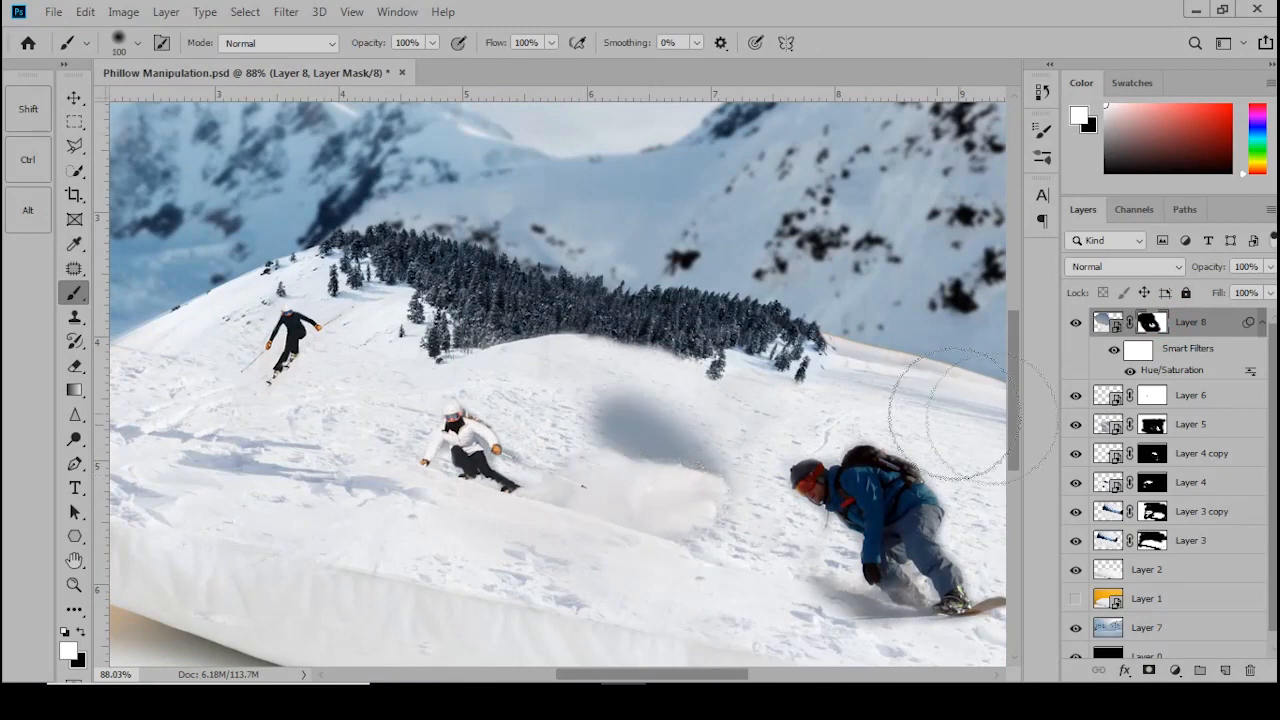
pyautogui.hotkey('ctrl', 'z')
pyautogui.press('x')
pyautogui.moveTo(614, 432)
pyautogui.mouseDown()
pyautogui.moveTo(709, 534)
pyautogui.moveTo(634, 486)
pyautogui.moveTo(617, 457)
pyautogui.moveTo(634, 557)
pyautogui.moveTo(400, 529)
pyautogui.moveTo(543, 537)
pyautogui.moveTo(666, 570)
pyautogui.moveTo(606, 449)
pyautogui.moveTo(771, 449)
pyautogui.moveTo(677, 486)
pyautogui.moveTo(775, 583)
pyautogui.mouseUp()
# - Move the white-jacketed skier on Layer 8 slightly to the right along the slope
pyautogui.hotkey('ctrl', '0')
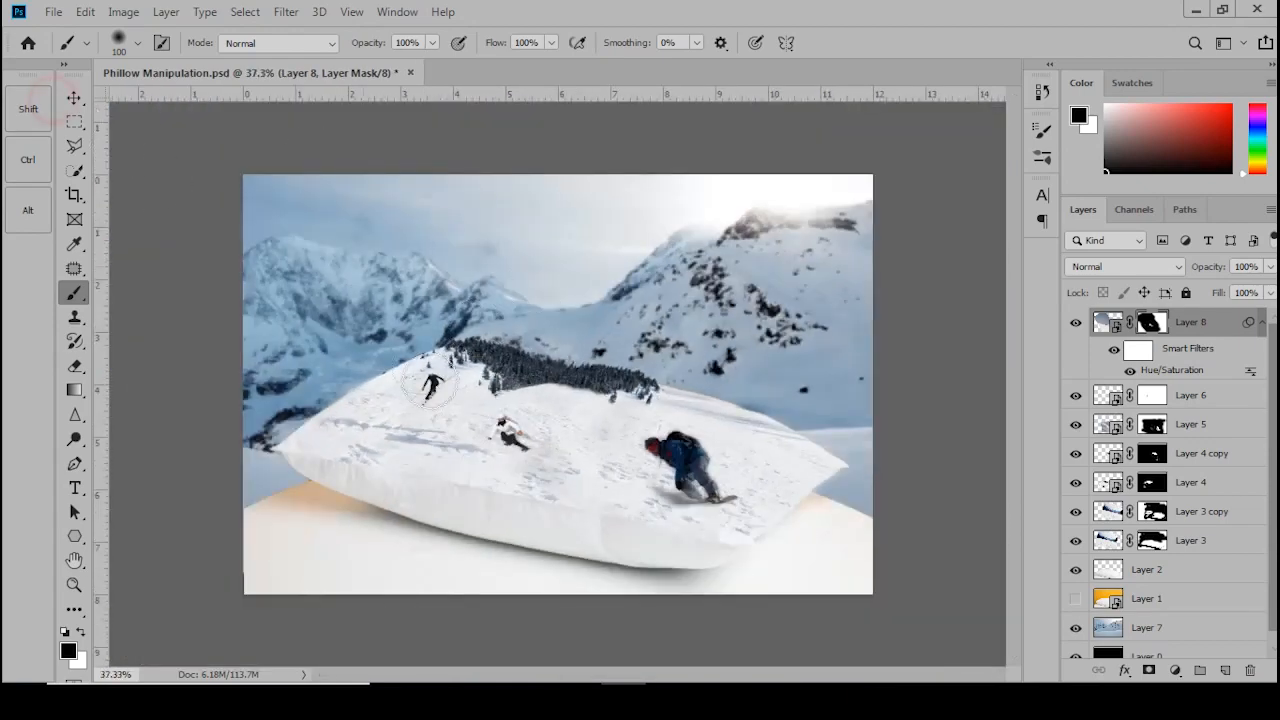
pyautogui.click(74, 97)
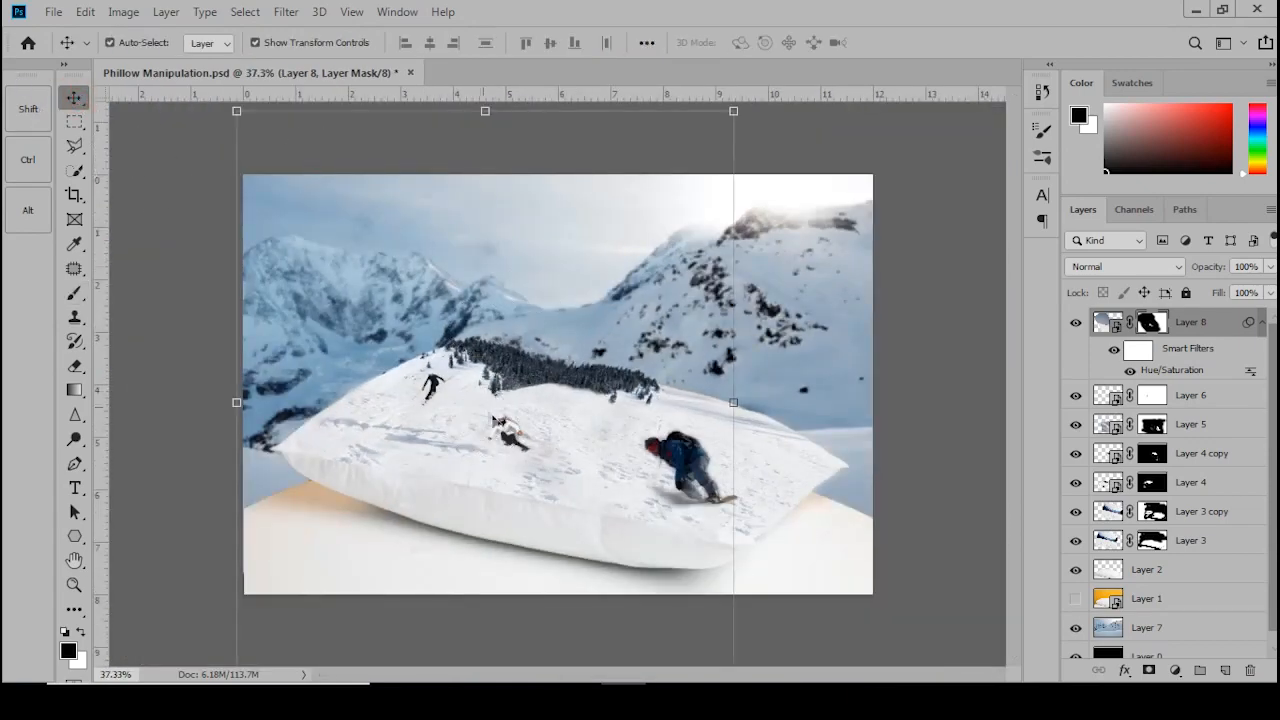
pyautogui.moveTo(494, 418); pyautogui.dragTo(511, 420)
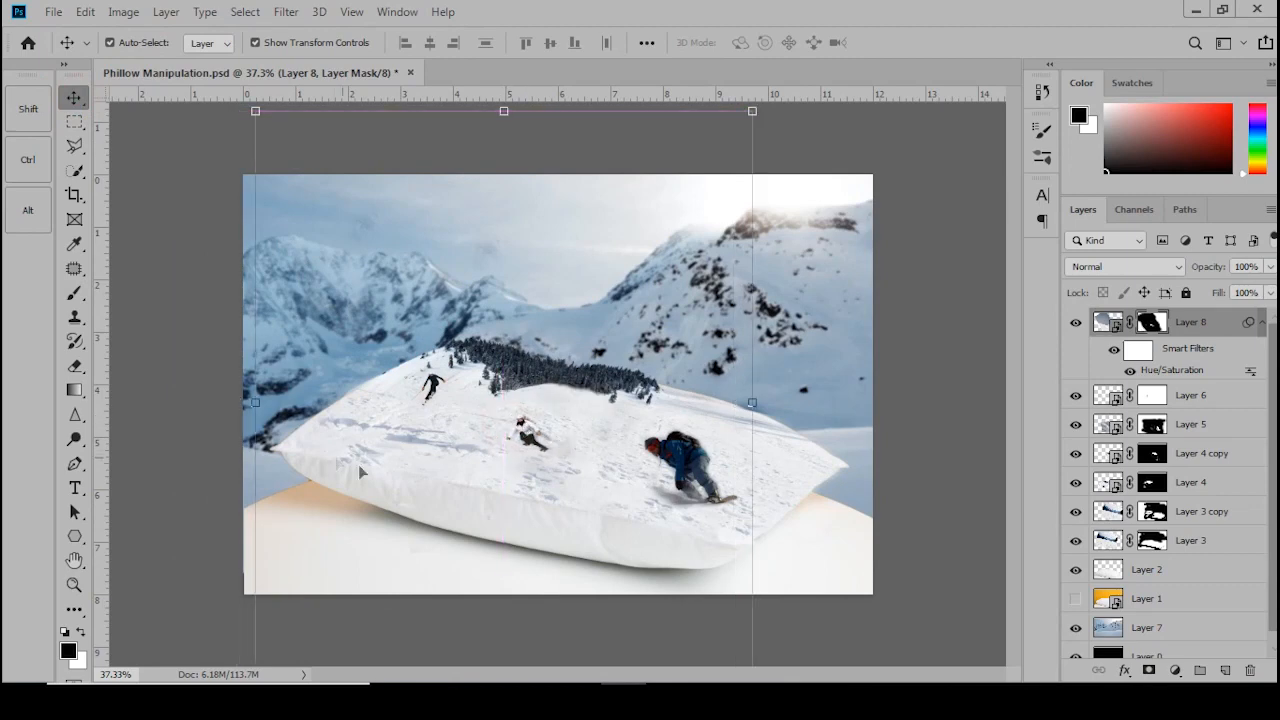
# - Apply Hue/Saturation to the pillow on Layer 2, setting Yellows to Hue +85, Saturation -84 and Lightness +100
pyautogui.click(414, 508)
pyautogui.click(1075, 569)
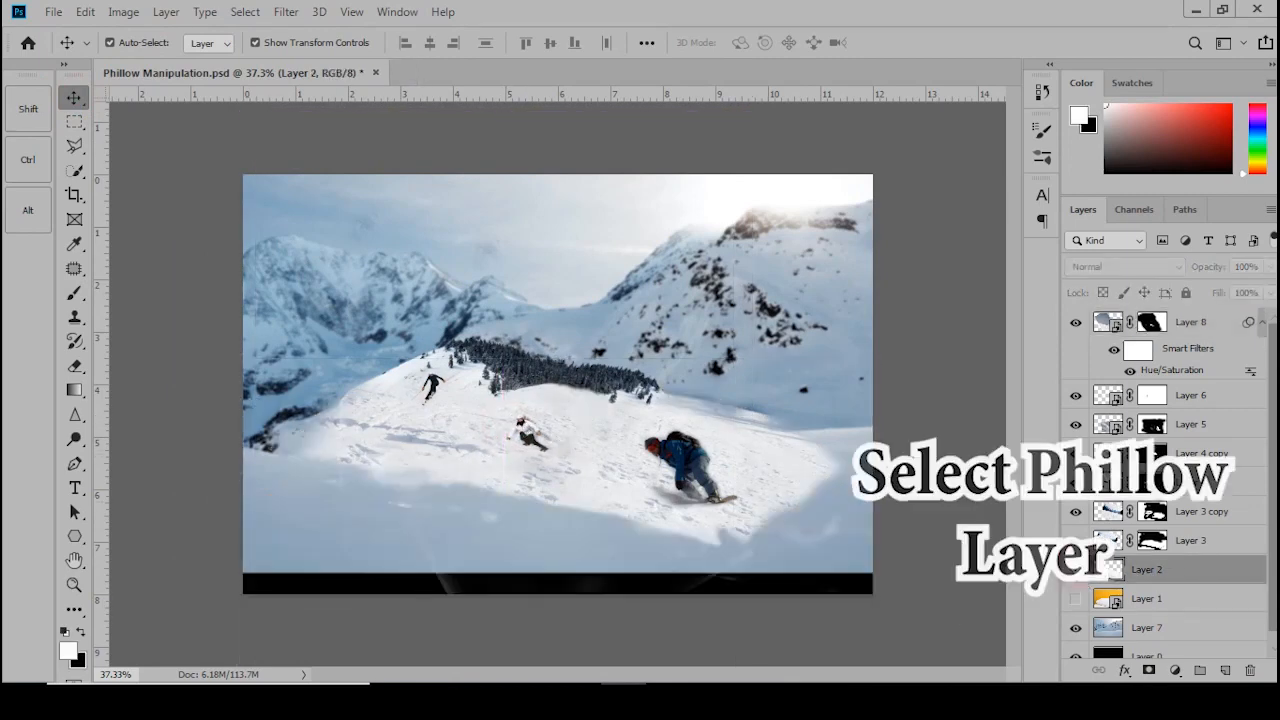
pyautogui.click(1075, 569)
pyautogui.click(1100, 575)
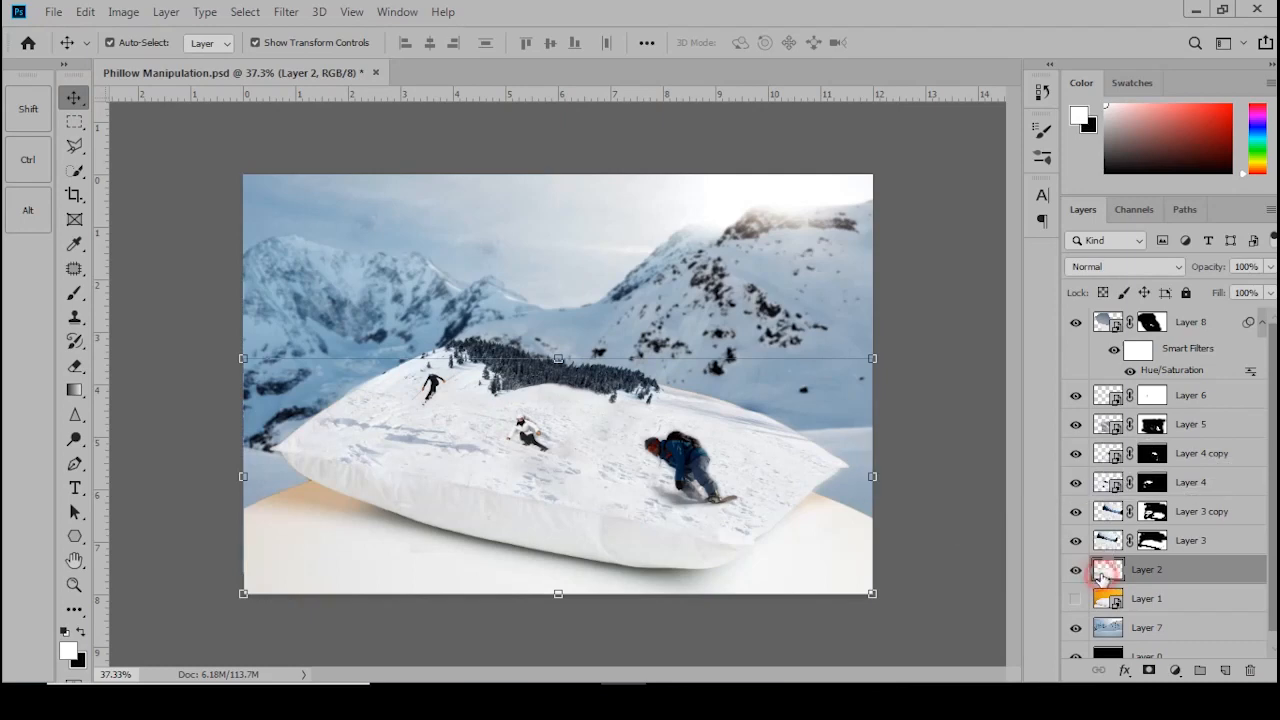
pyautogui.hotkey('ctrl', 'u')
pyautogui.click(900, 280)
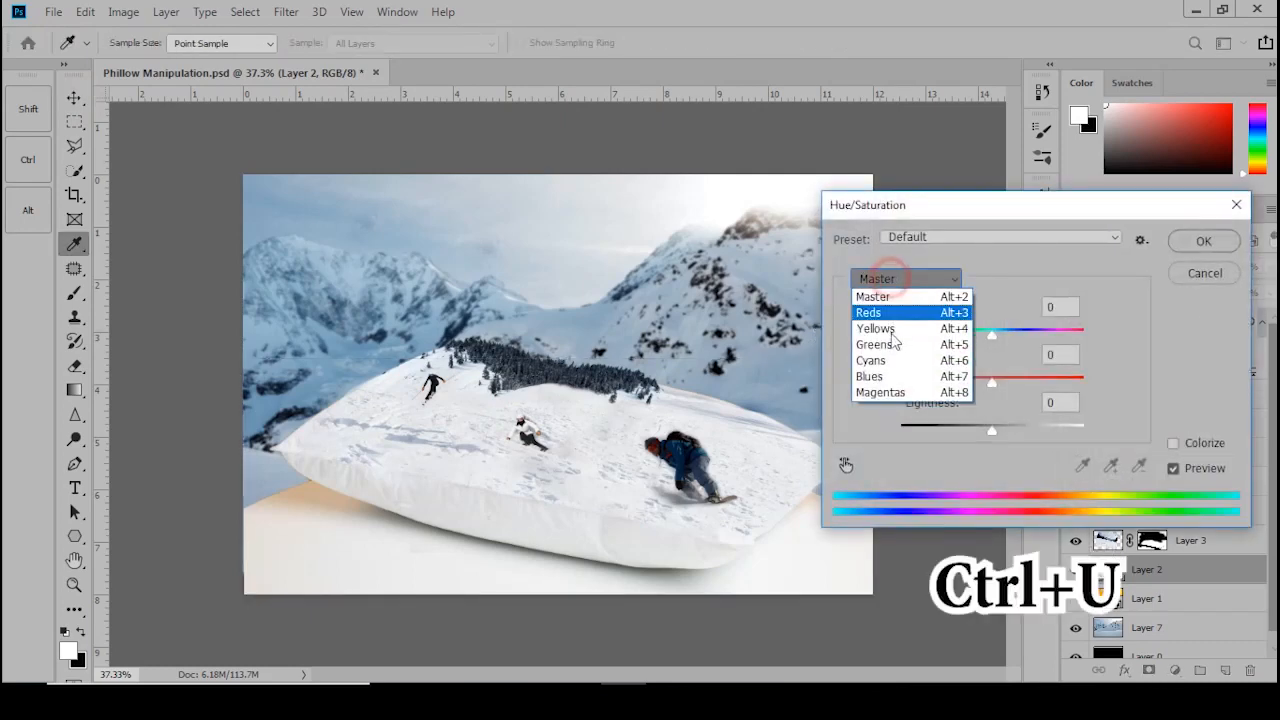
pyautogui.click(888, 318)
pyautogui.moveTo(992, 333); pyautogui.dragTo(1012, 335)
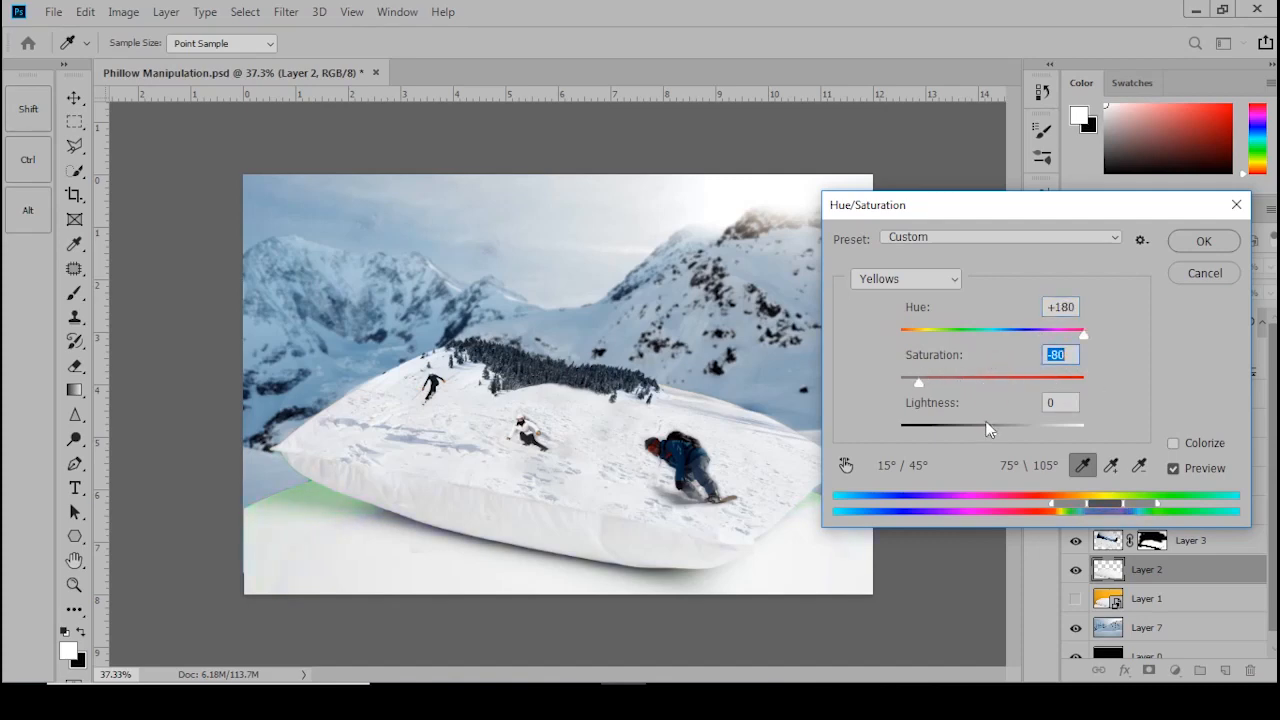
pyautogui.moveTo(1062, 440); pyautogui.dragTo(1093, 448)
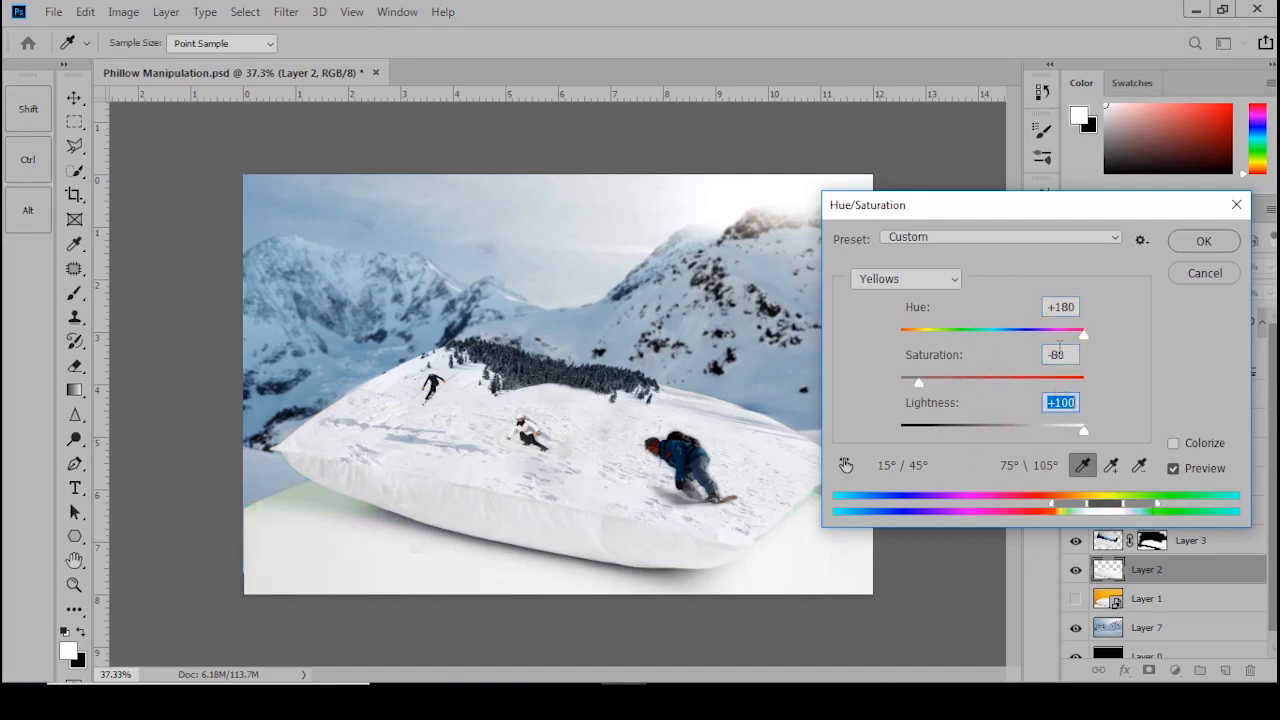
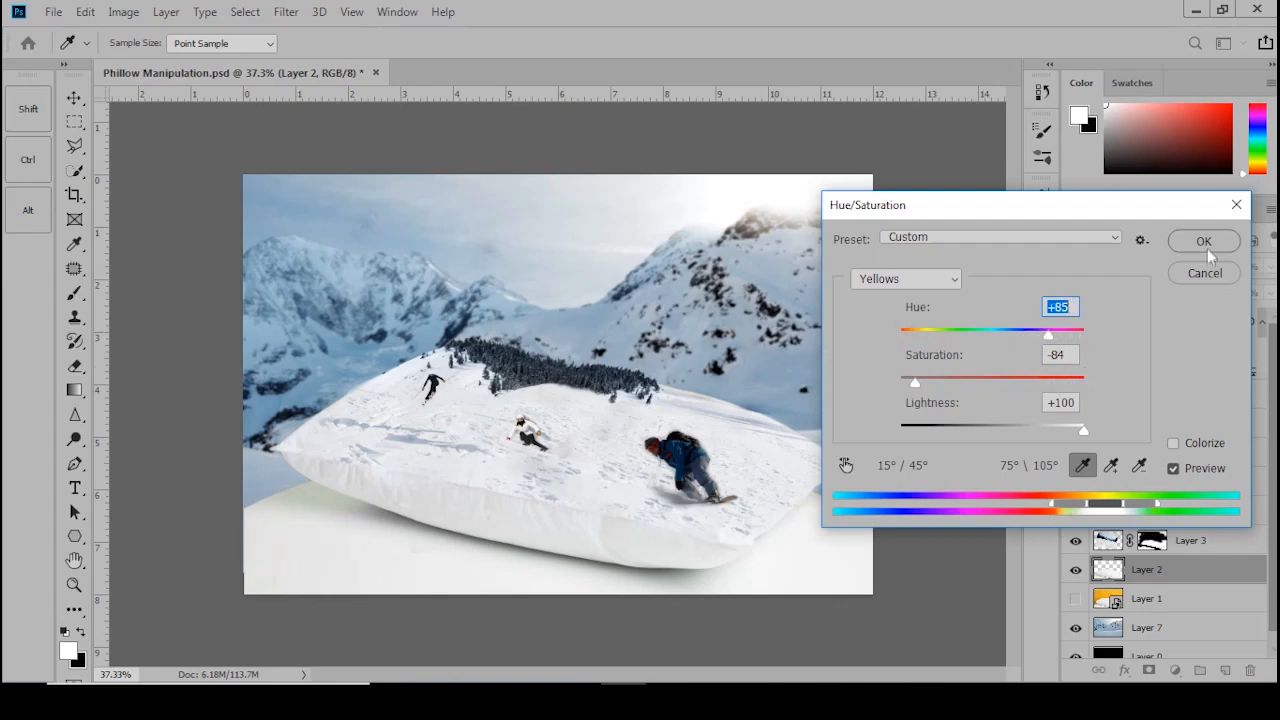
pyautogui.click(1204, 243)
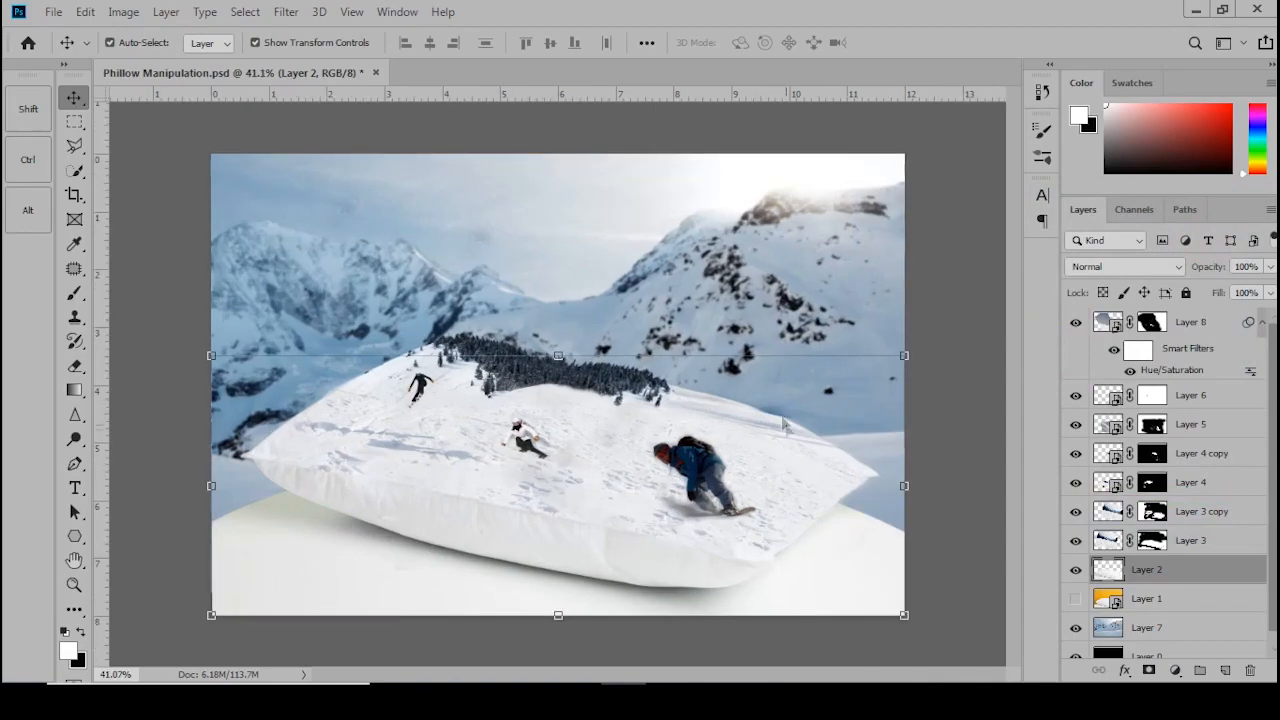
# - Hide the mountain background on Layer 7 and rename the pillow's Layer 2 as Phillow
pyautogui.scroll(5, 643, 420)
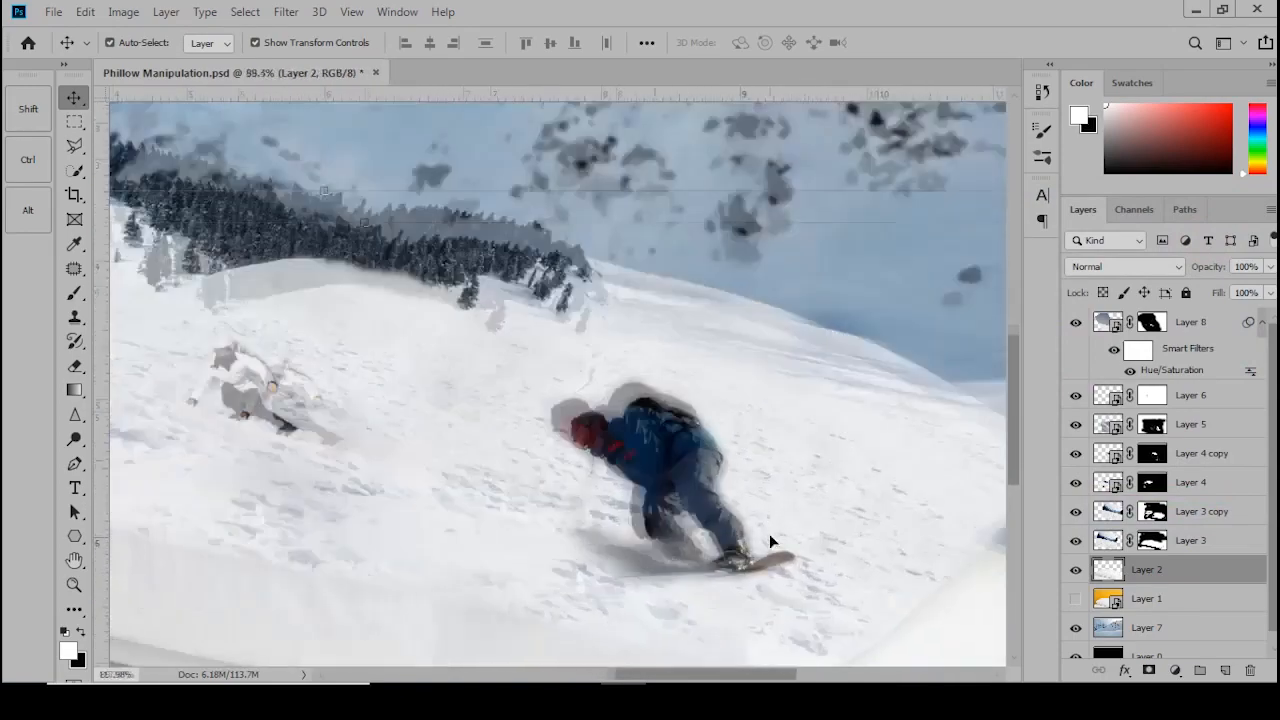
pyautogui.scroll(1, 649, 436)
pyautogui.scroll(-3, 615, 398)
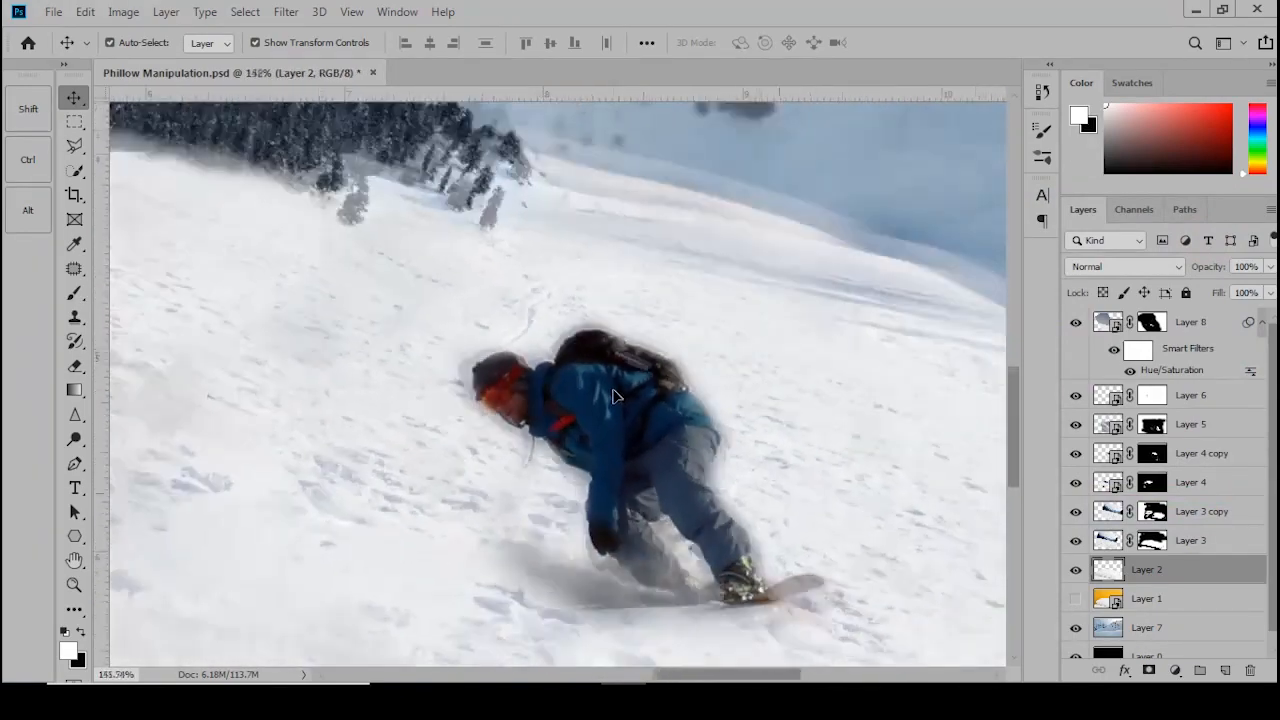
pyautogui.click(1076, 627)
pyautogui.scroll(-1, 1080, 600)
pyautogui.scroll(-3, 827, 393)
pyautogui.scroll(5, 793, 650)
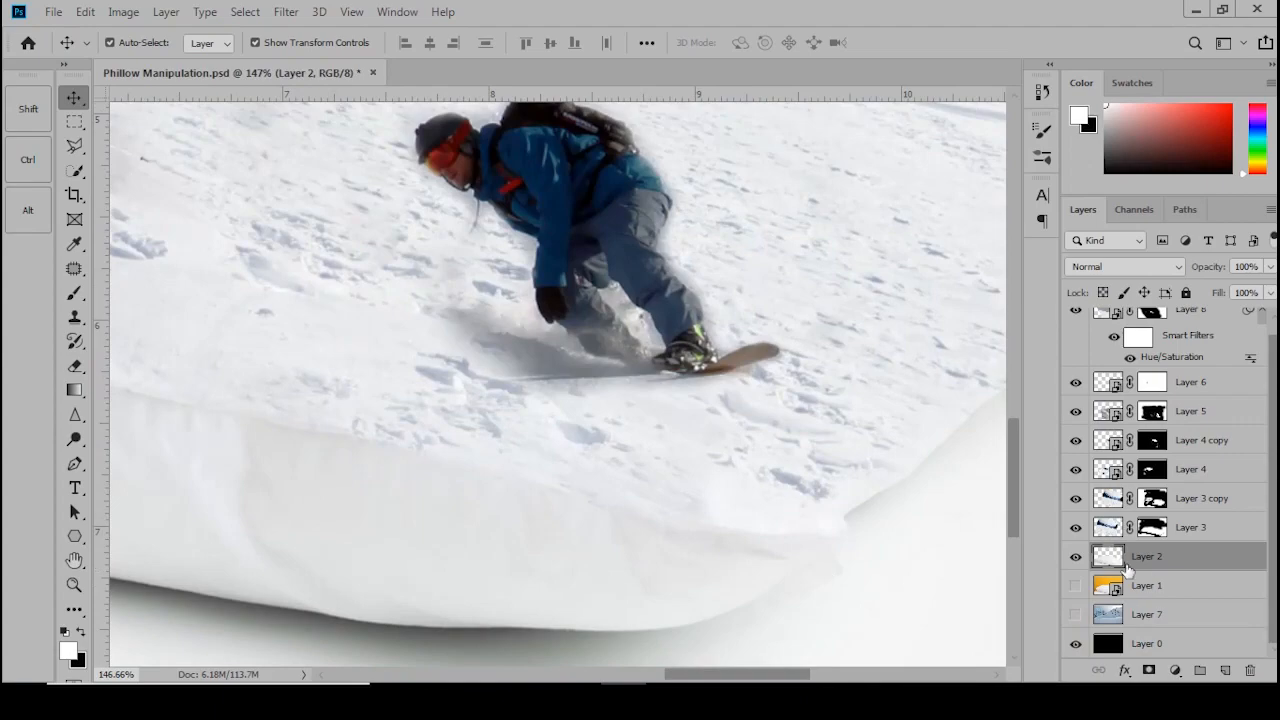
pyautogui.scroll(-3, 934, 523)
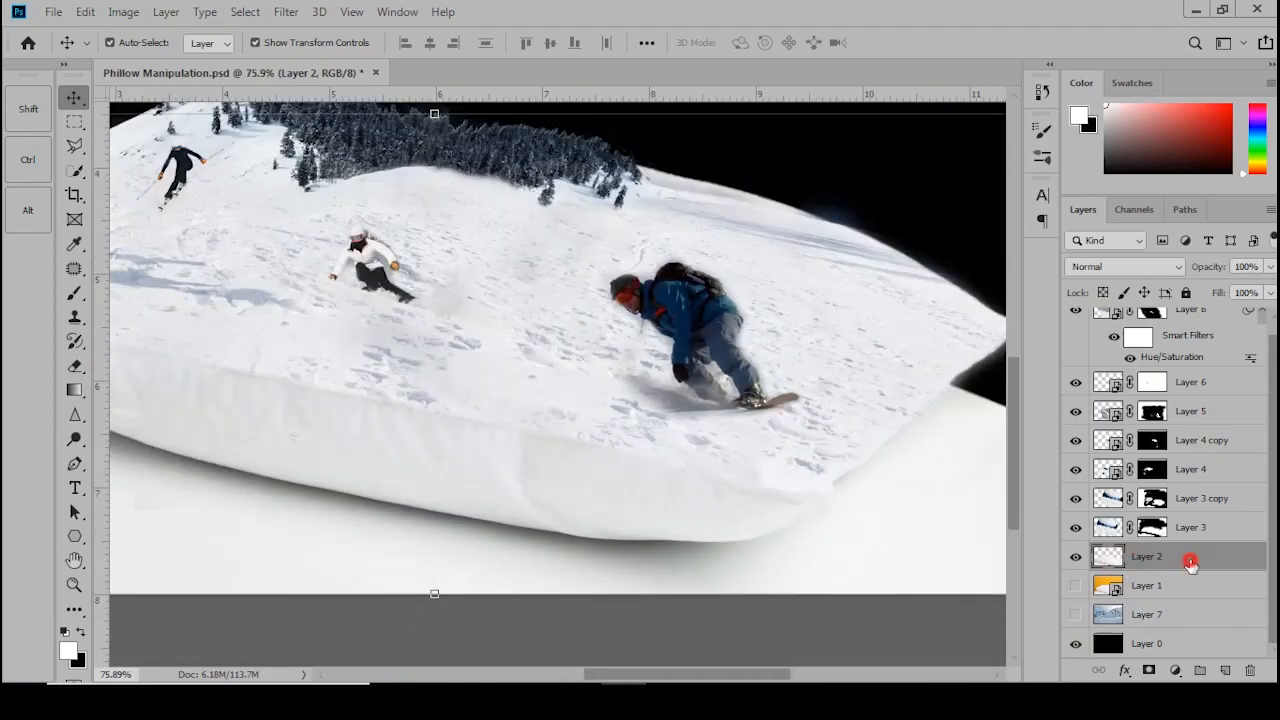
pyautogui.doubleClick(1190, 563)
pyautogui.click(1203, 267)
pyautogui.click(1076, 558)
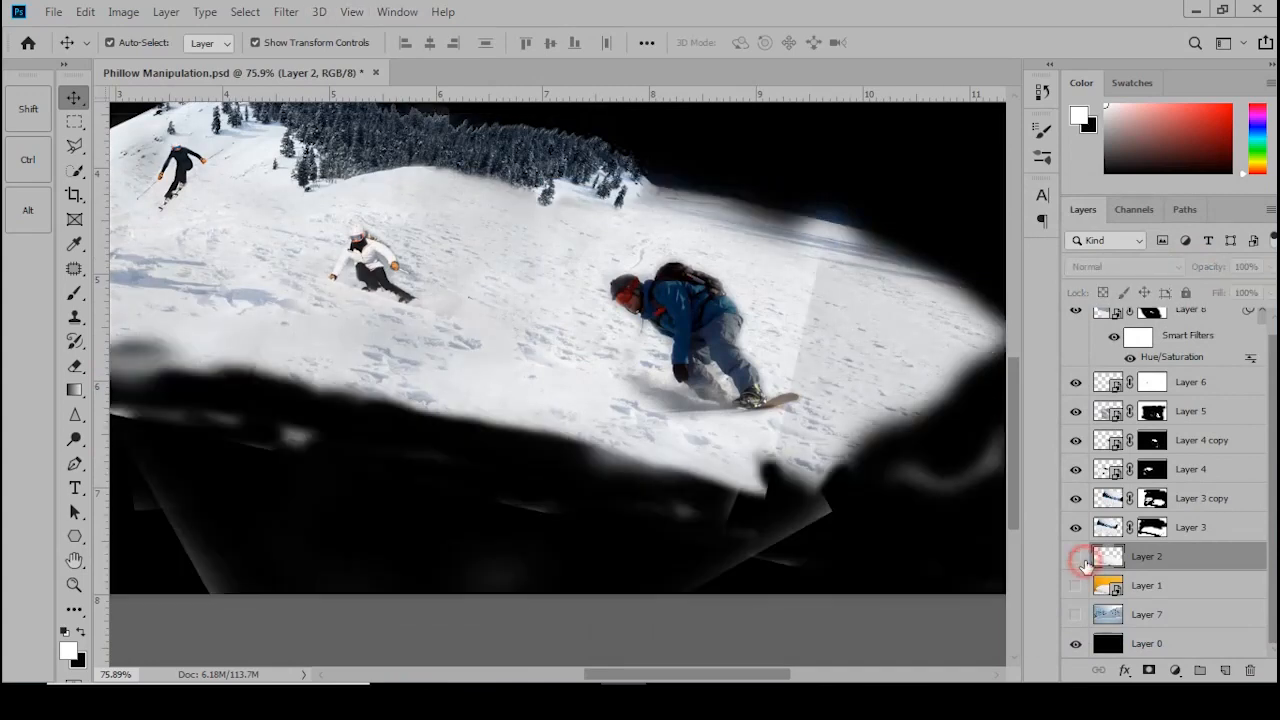
pyautogui.click(1076, 558)
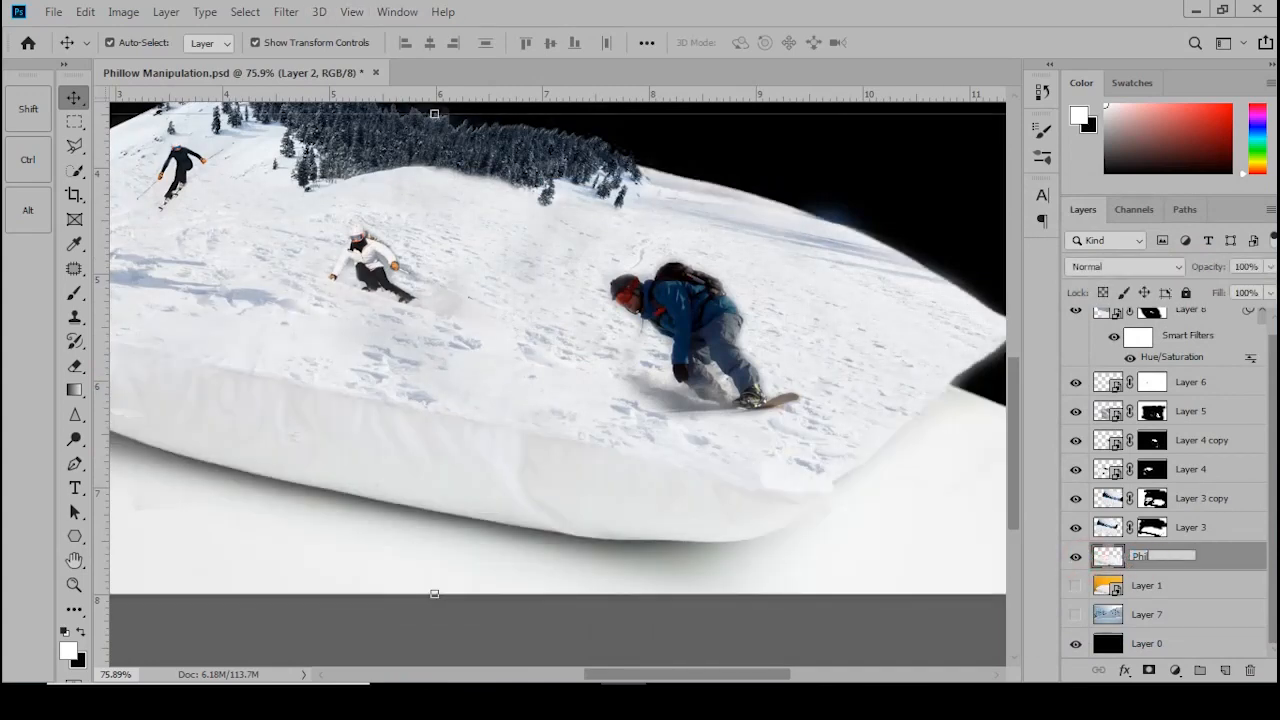
# - Start the Camera Raw Filter on the Phillow layer, raise Clarity and set Dehaze to +23
pyautogui.click(286, 11)
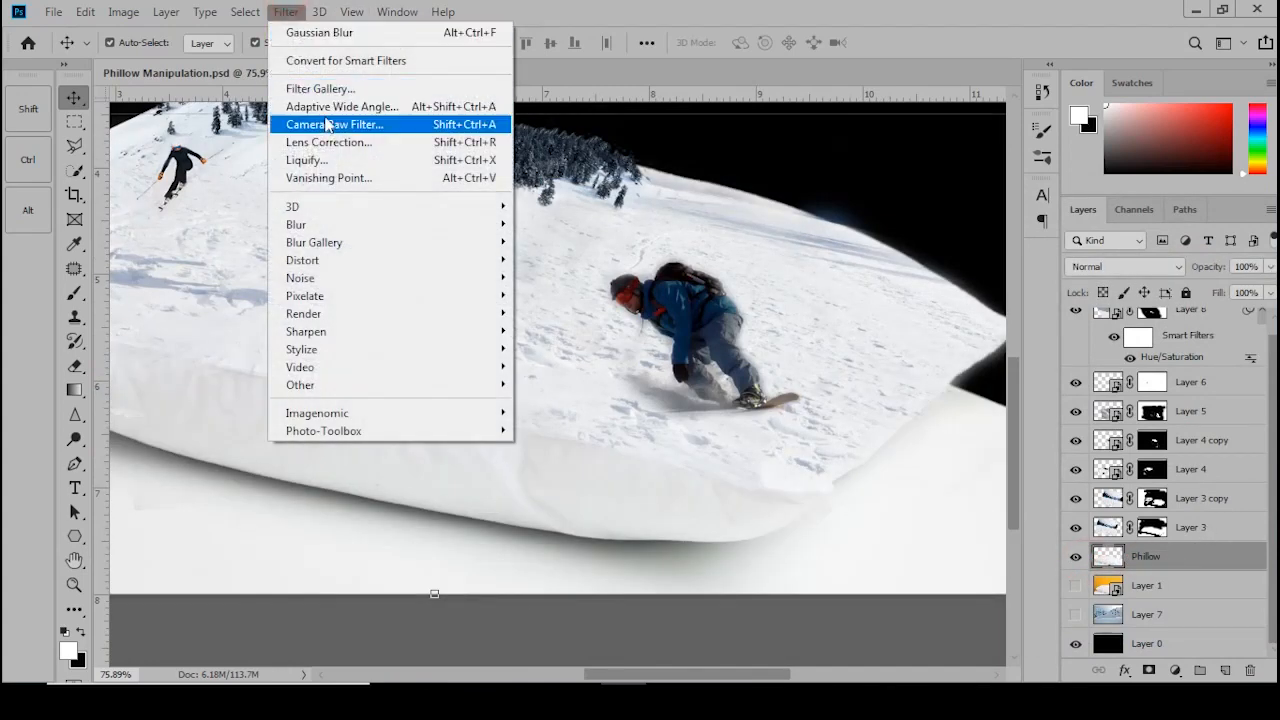
pyautogui.click(335, 125)
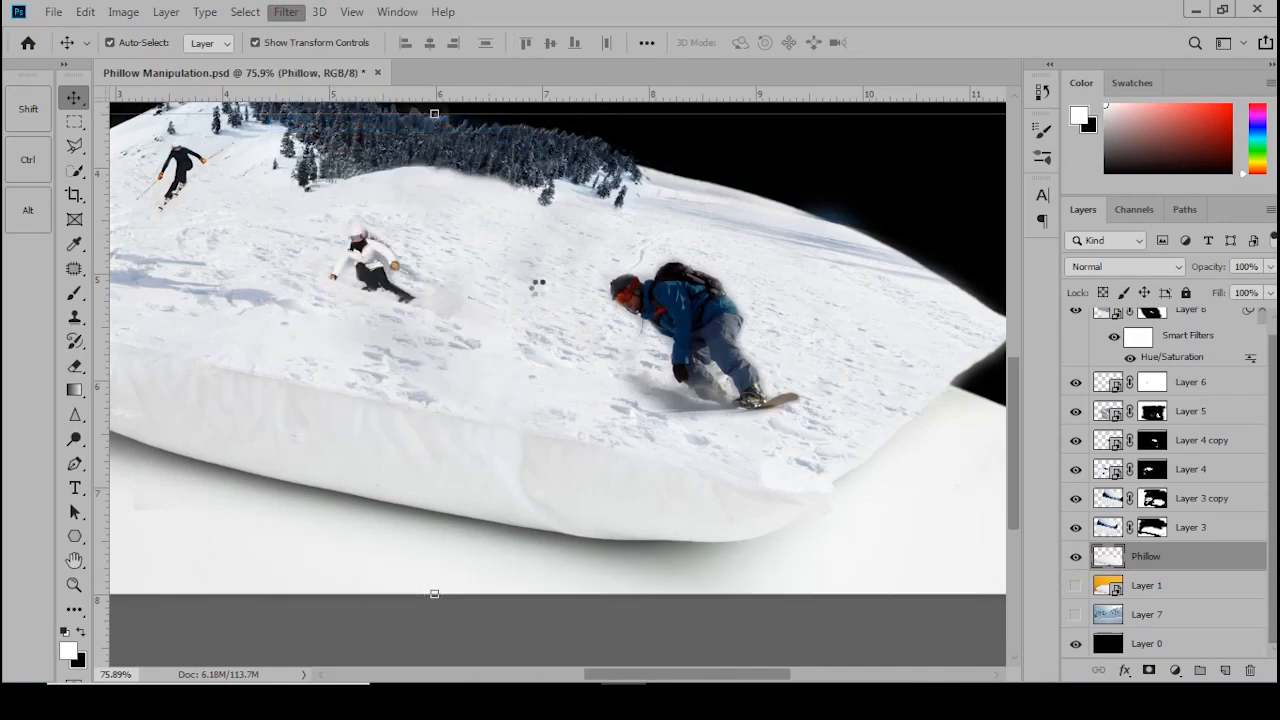
pyautogui.scroll(-3, 1172, 610)
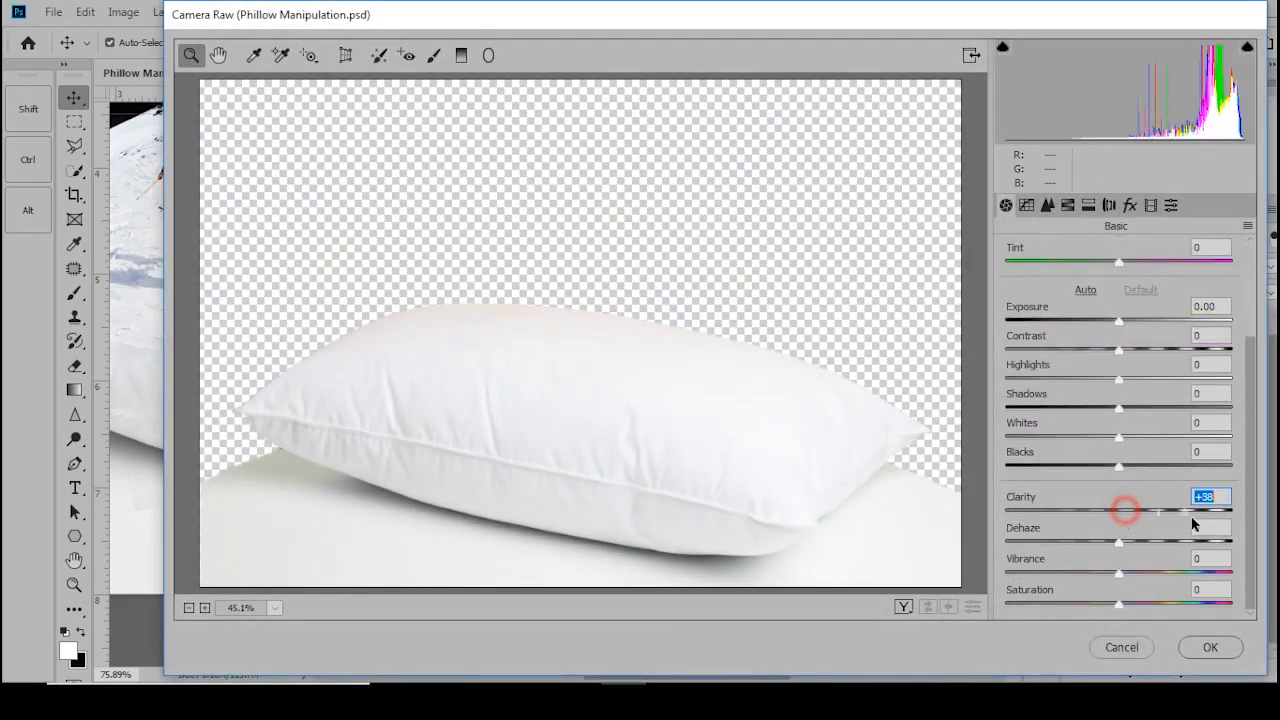
pyautogui.moveTo(1120, 509); pyautogui.dragTo(1203, 510)
pyautogui.moveTo(1162, 551)
pyautogui.mouseDown()
pyautogui.moveTo(1131, 543)
pyautogui.moveTo(1157, 535)
pyautogui.moveTo(1146, 560)
pyautogui.mouseUp()
pyautogui.scroll(3, 1122, 396)
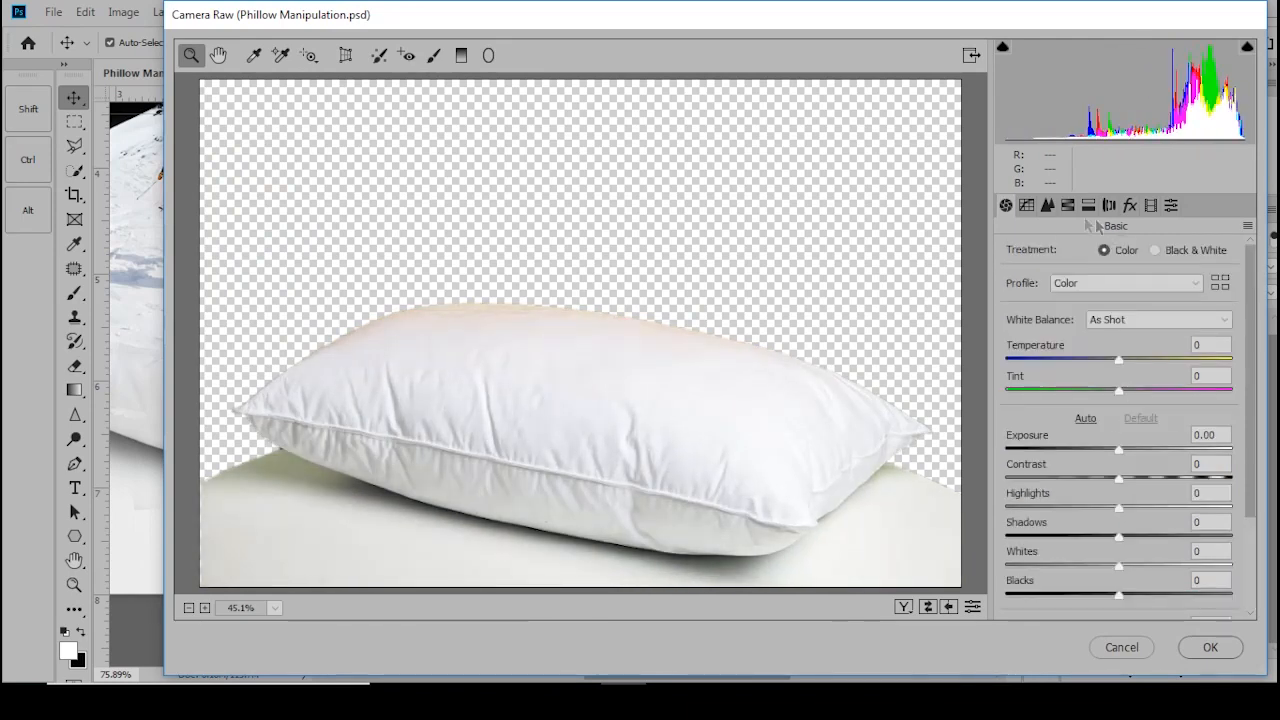
# - Set the Yellows saturation to -100 in the HSL adjustments and shift the Yellows hue toward green
pyautogui.click(1068, 205)
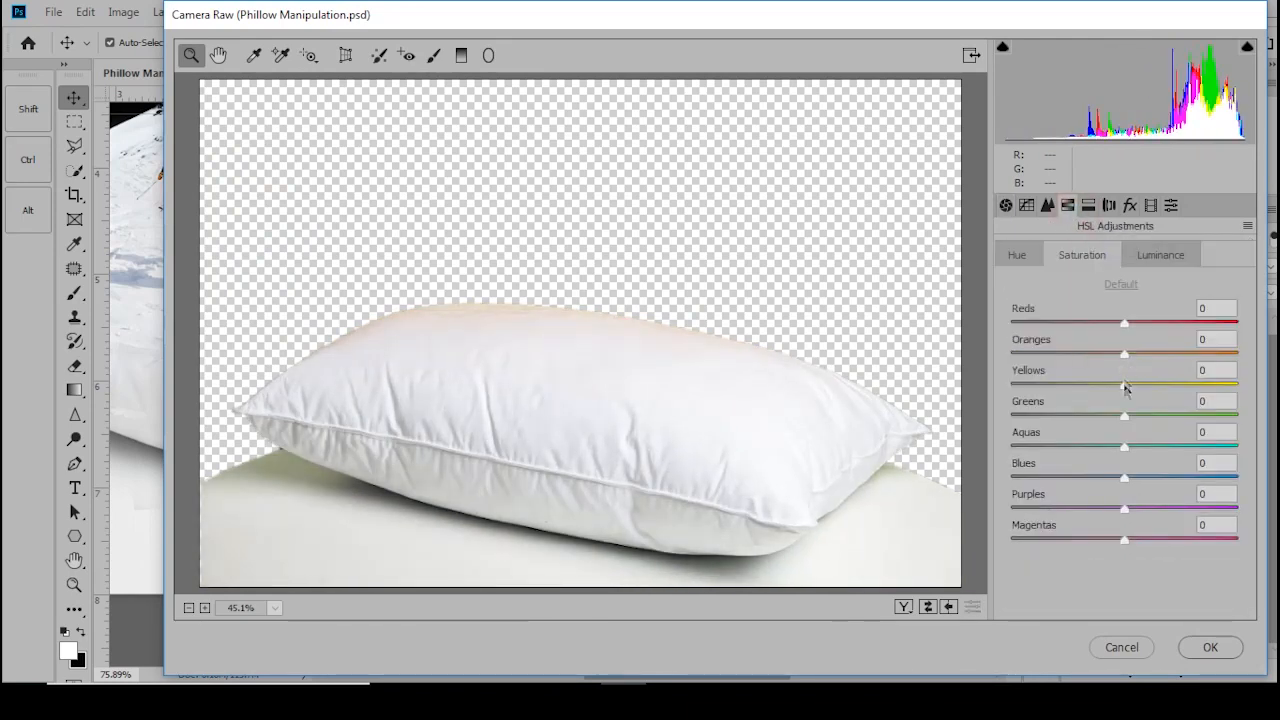
pyautogui.moveTo(1124, 384); pyautogui.dragTo(1206, 384)
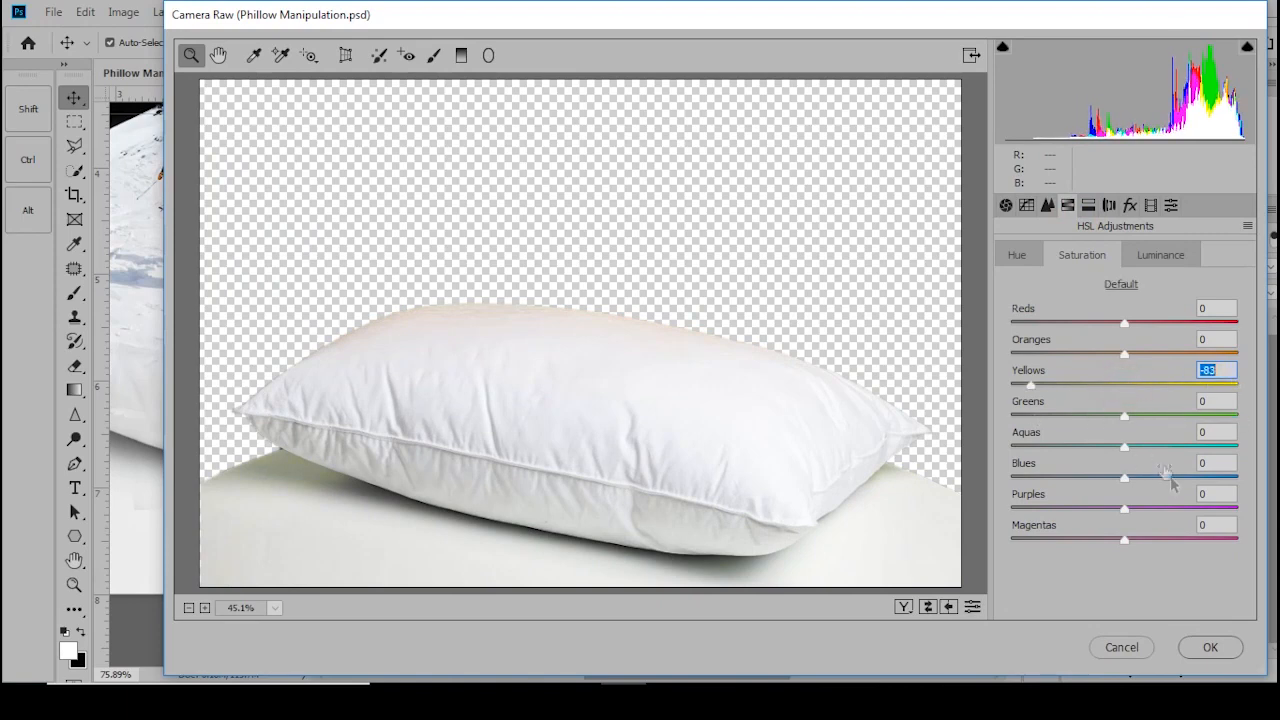
pyautogui.write('0')
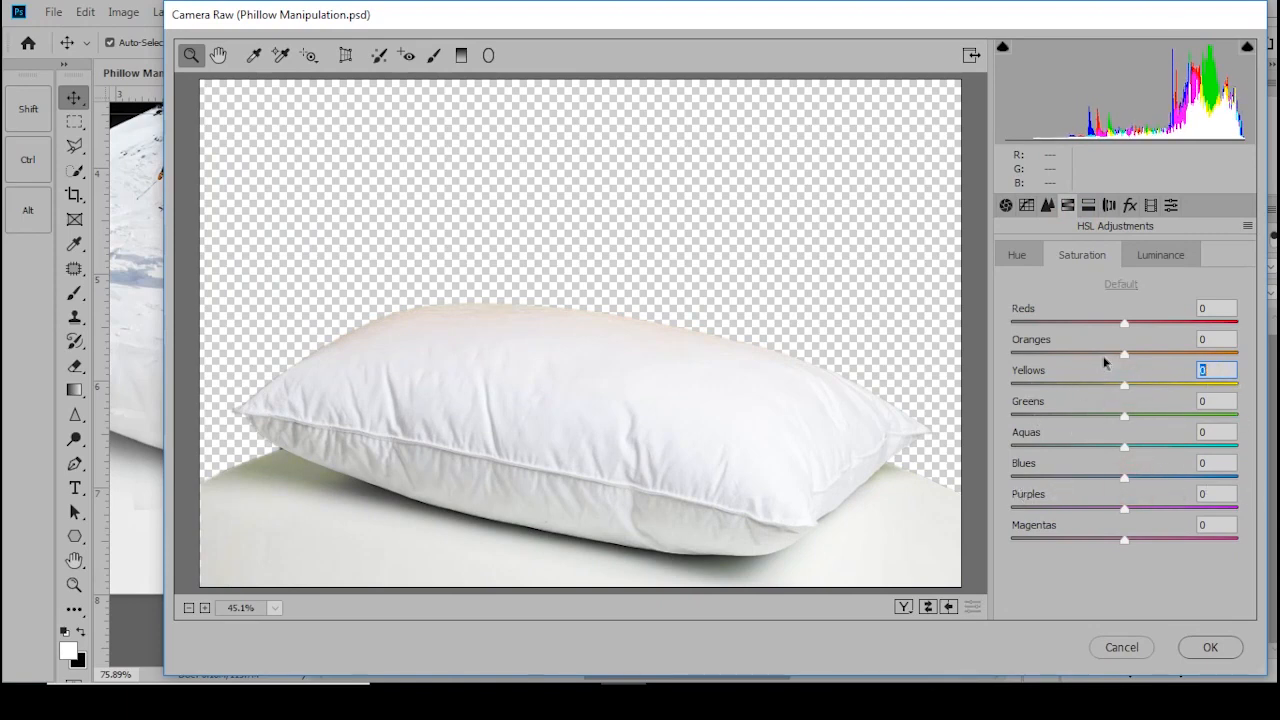
pyautogui.moveTo(1085, 387); pyautogui.dragTo(1080, 482)
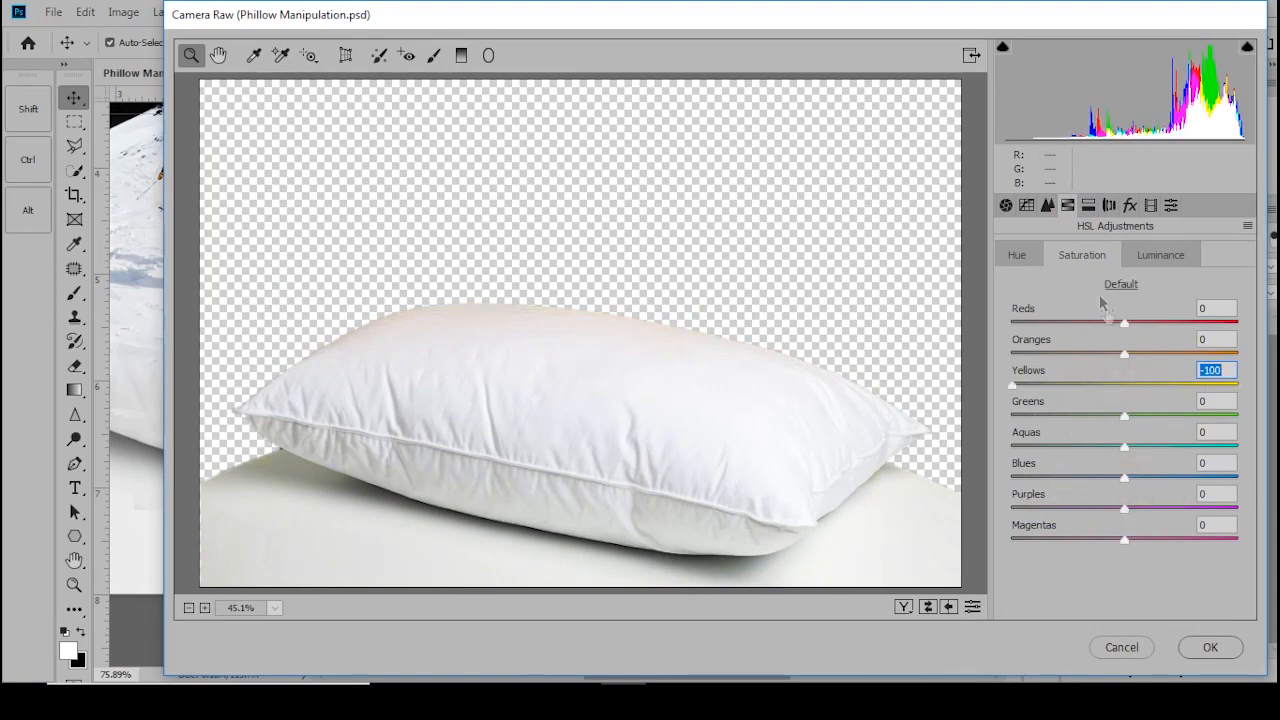
pyautogui.click(1018, 256)
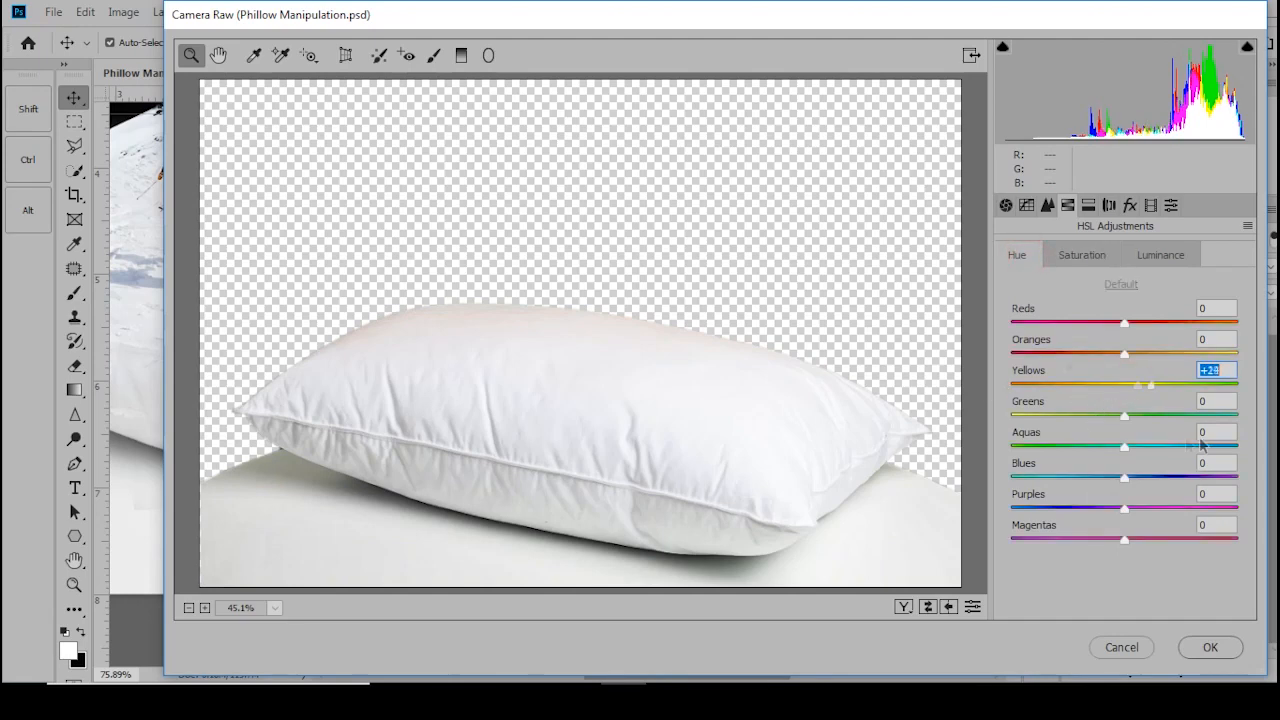
# - Set Clarity to +92 in the basic adjustments and apply the Camera Raw Filter
pyautogui.click(1005, 206)
pyautogui.scroll(-3, 1130, 525)
pyautogui.click(1205, 497)
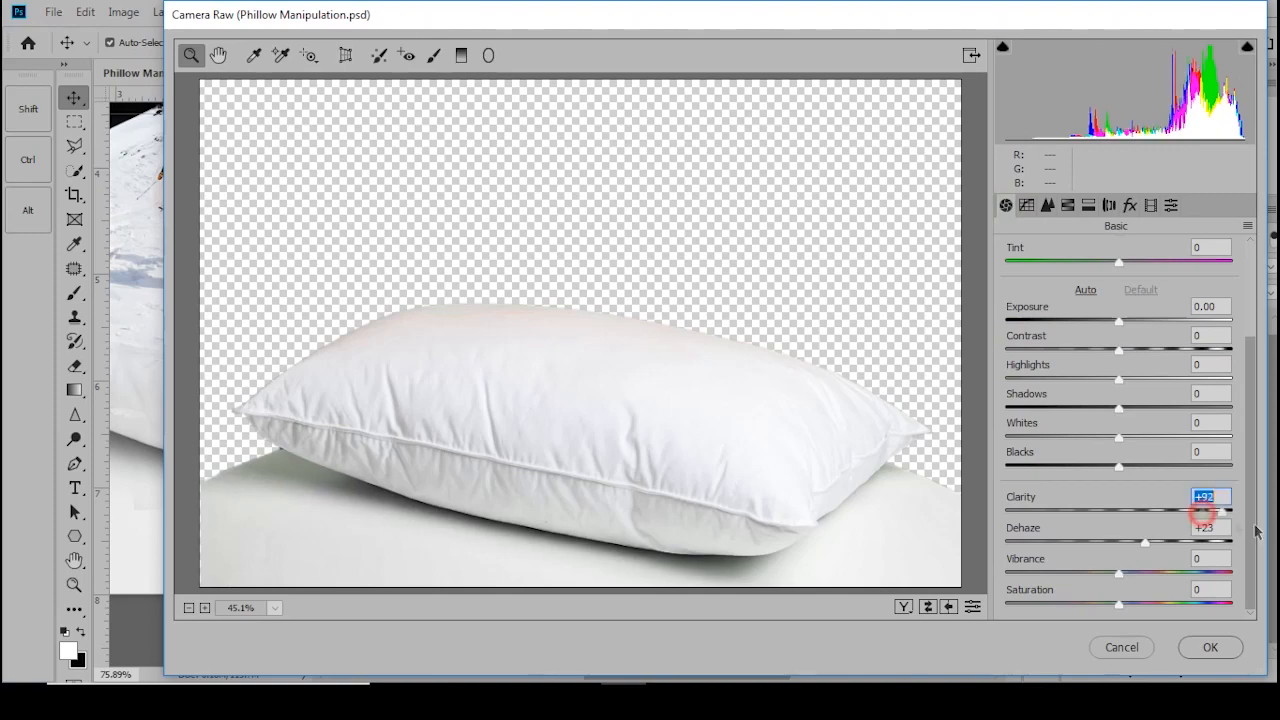
pyautogui.click(1210, 647)
# - Try to stamp the visible layers onto a new layer, and show the Layer 7 mountain background again
pyautogui.scroll(-4, 783, 550)
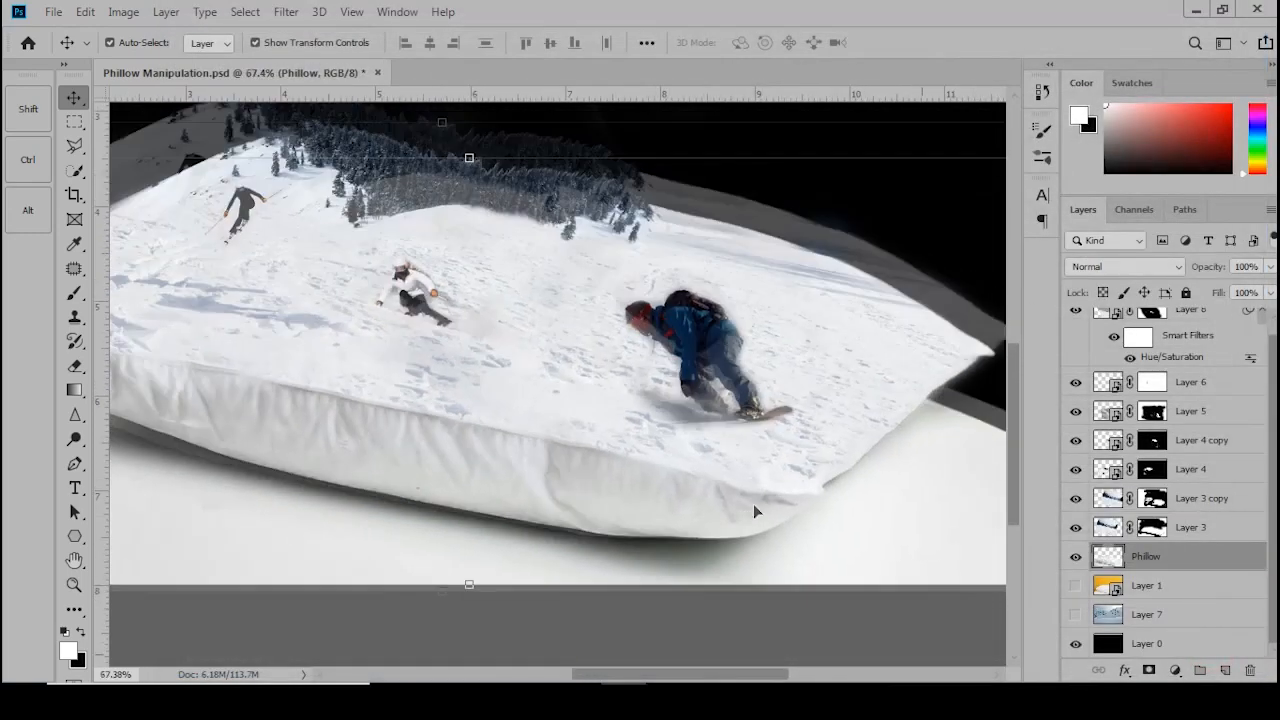
pyautogui.hotkey('ctrl', 'alt', 'shift', 'e')
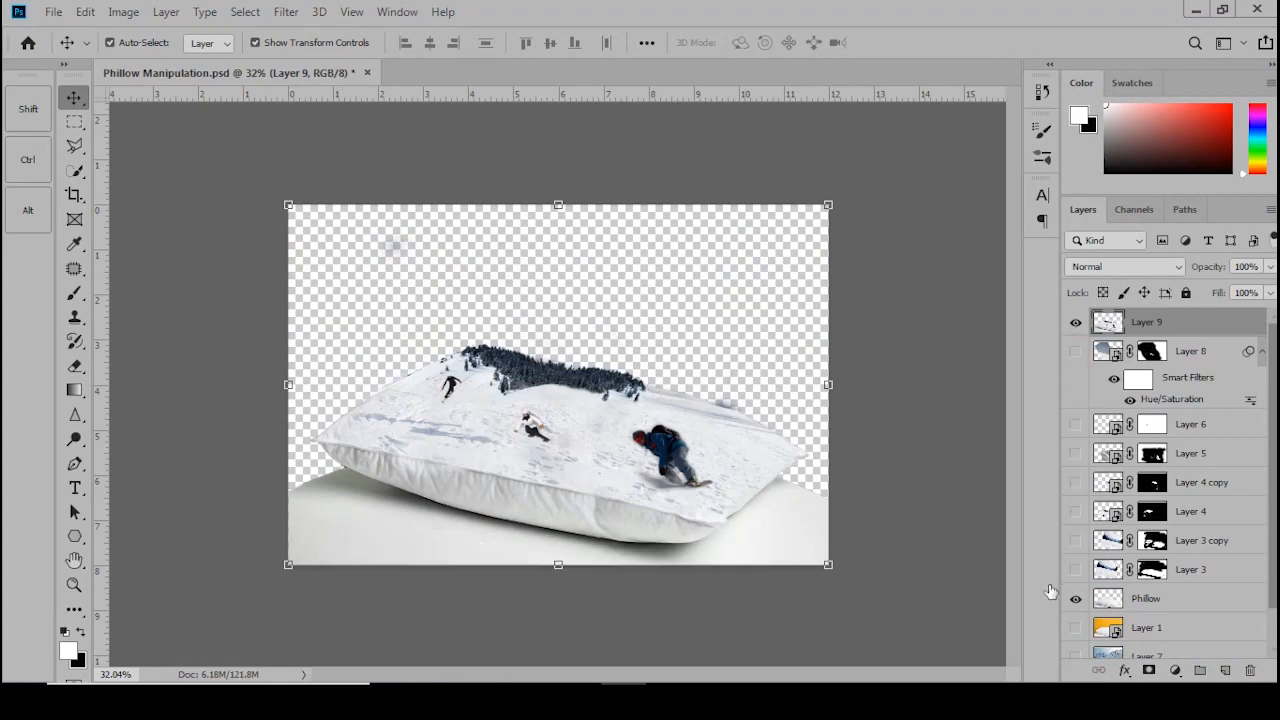
pyautogui.click(1075, 652)
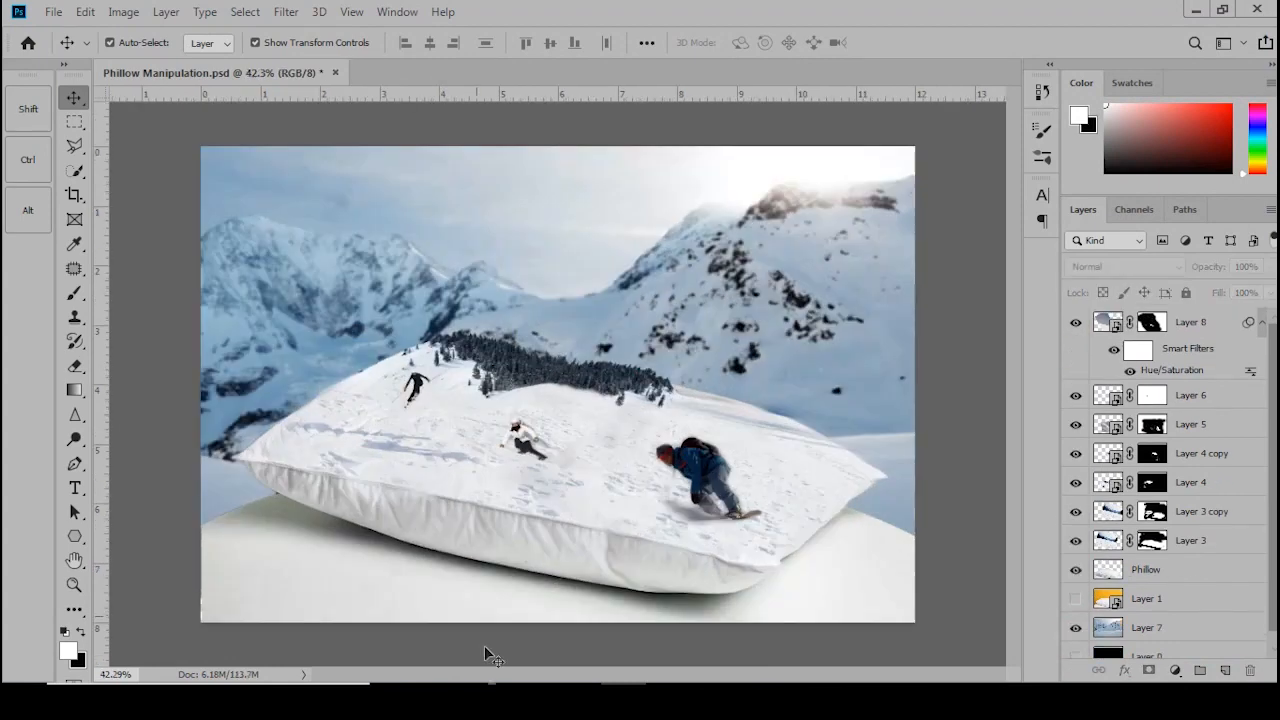
pyautogui.click(487, 698)
pyautogui.moveTo(277, 474); pyautogui.dragTo(784, 6)
# - Trace a closed pen path around the rocky snow slope and its small trees in the hill photo
pyautogui.press('p')
pyautogui.scroll(3, 487, 341)
pyautogui.scroll(5, 489, 343)
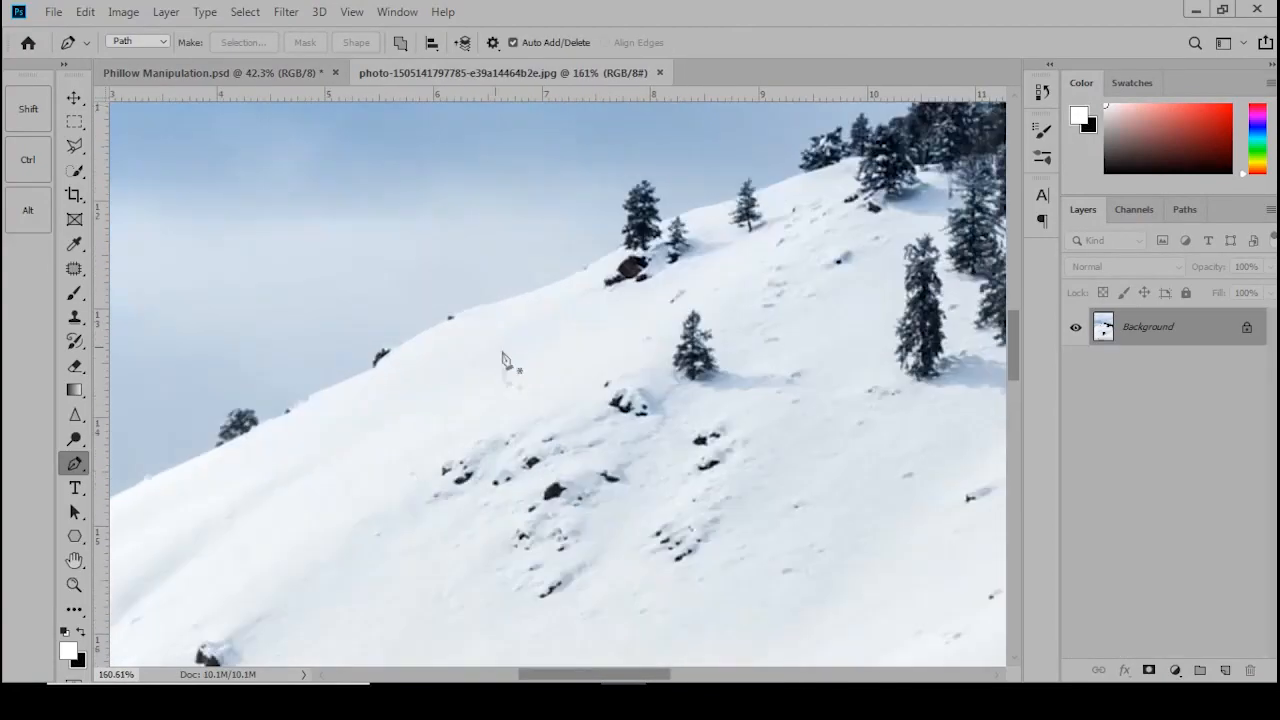
pyautogui.scroll(-2, 398, 452)
pyautogui.scroll(-2, 348, 468)
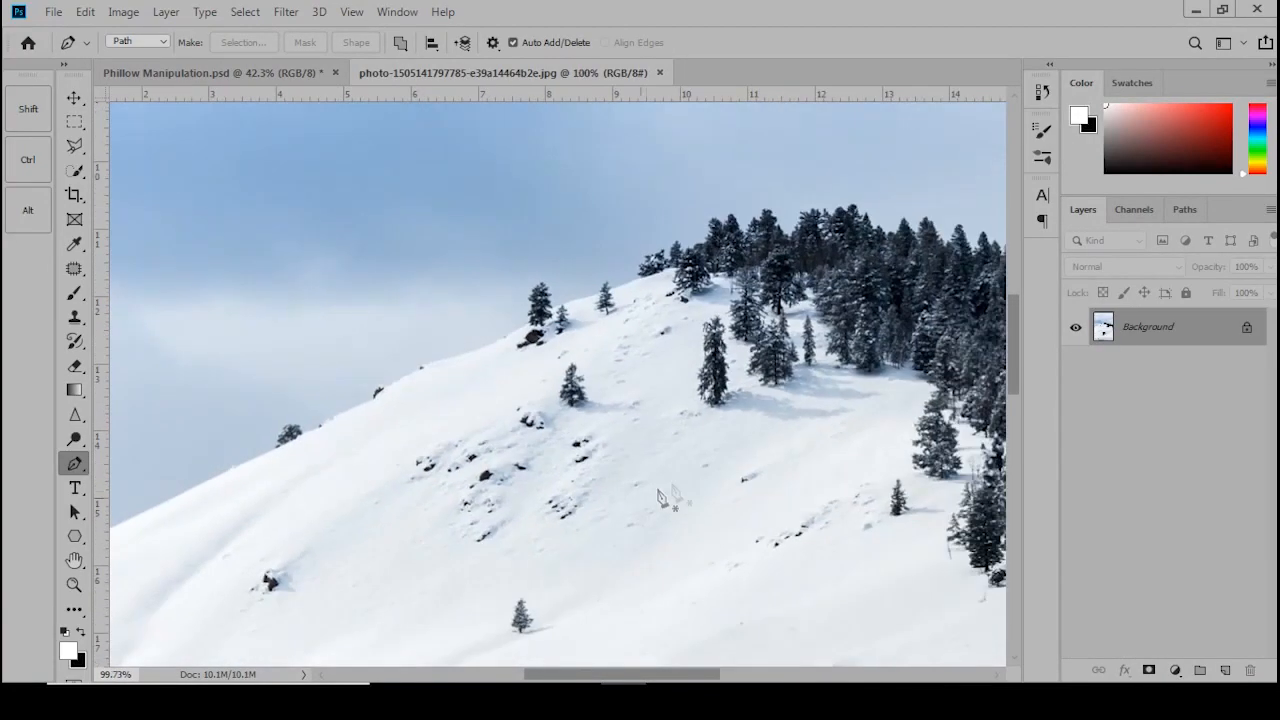
pyautogui.click(715, 477)
pyautogui.moveTo(645, 604); pyautogui.dragTo(594, 648)
pyautogui.scroll(-4, 577, 585)
pyautogui.moveTo(507, 635); pyautogui.dragTo(449, 635)
pyautogui.click(421, 623)
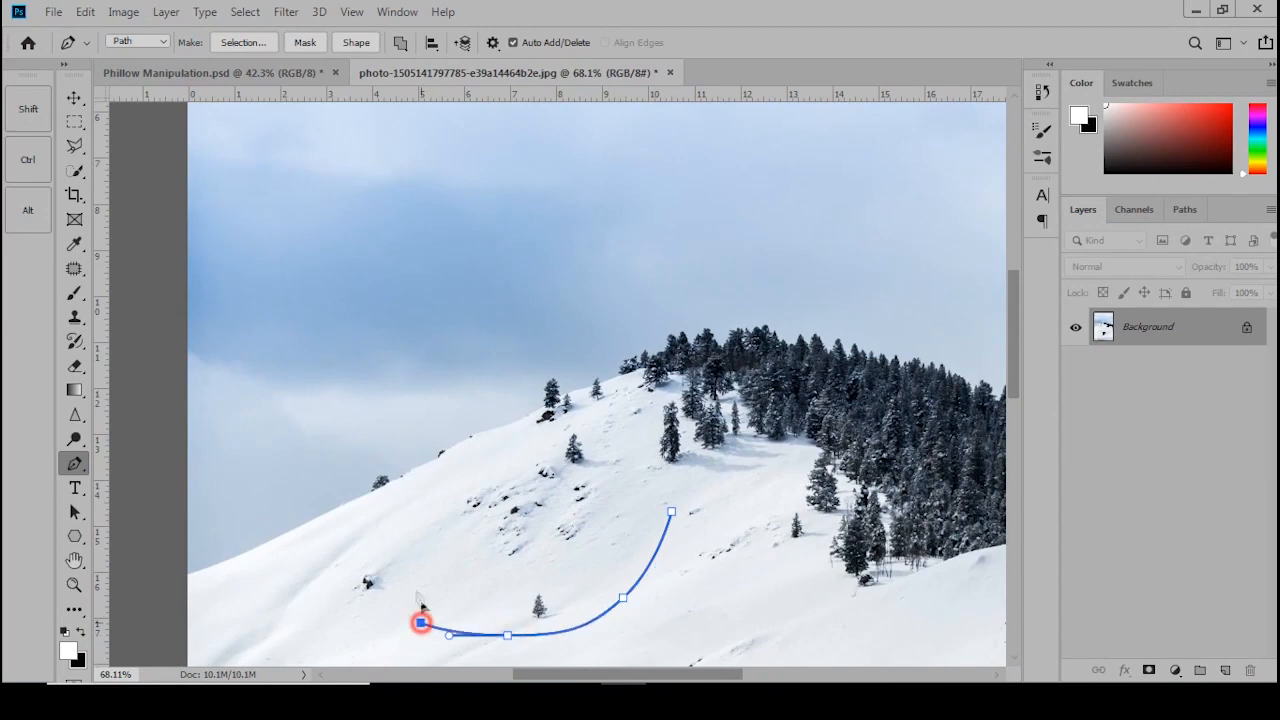
pyautogui.click(403, 513)
pyautogui.click(509, 434)
pyautogui.click(571, 421)
pyautogui.click(619, 426)
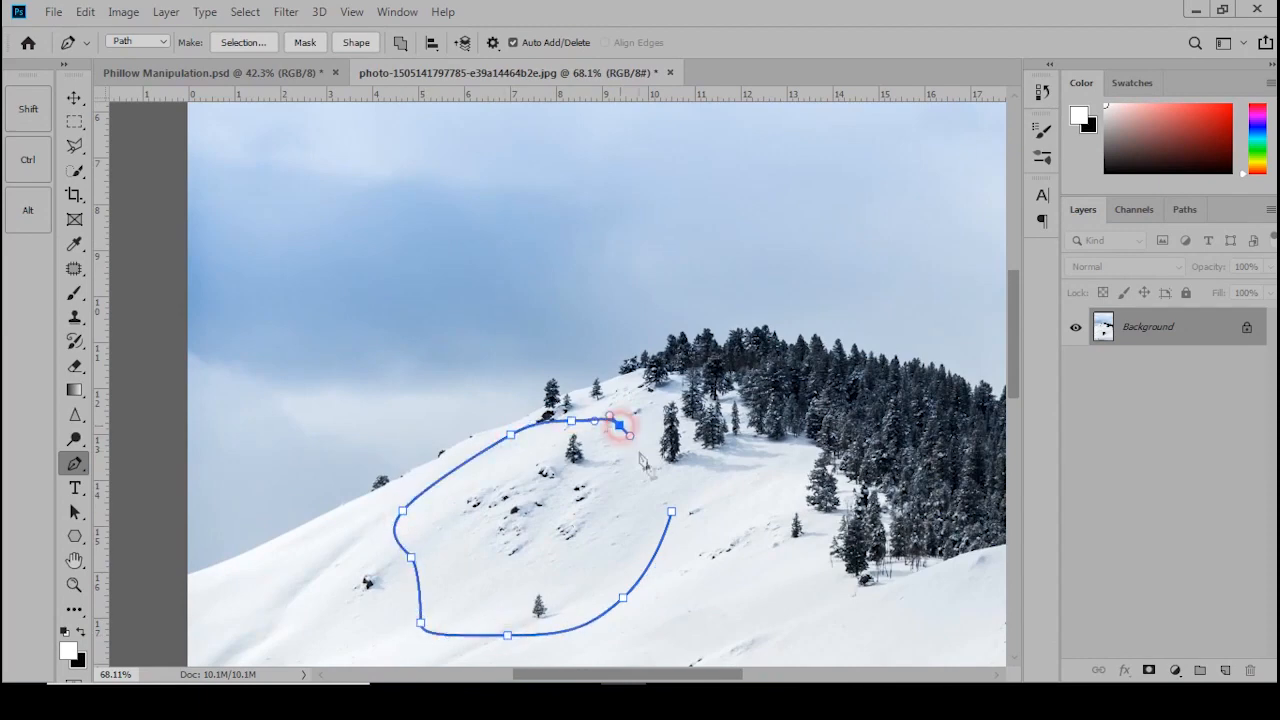
pyautogui.click(671, 512)
# - Turn the path into a selection, copy that patch to a new layer and bring it into Phillow Manipulation.psd
pyautogui.hotkey('ctrl', 'Return')
pyautogui.hotkey('ctrl', 'j')
pyautogui.press('v')
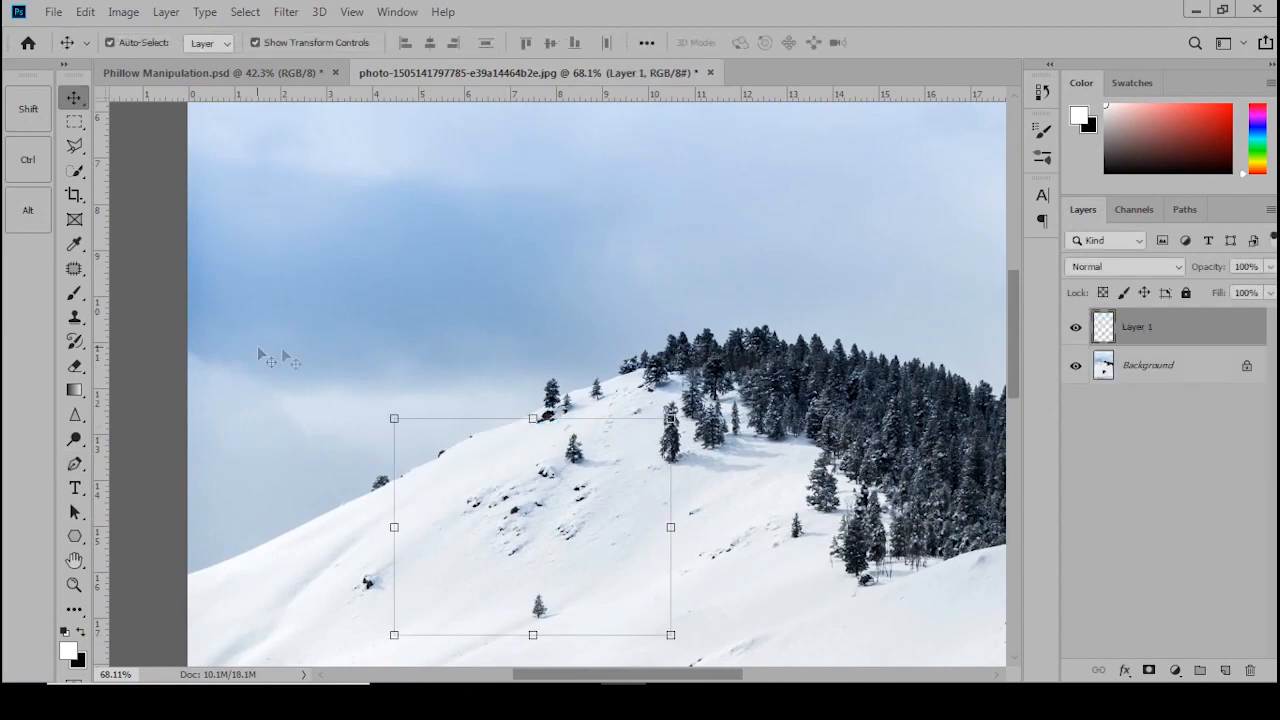
pyautogui.moveTo(529, 529); pyautogui.dragTo(560, 380)
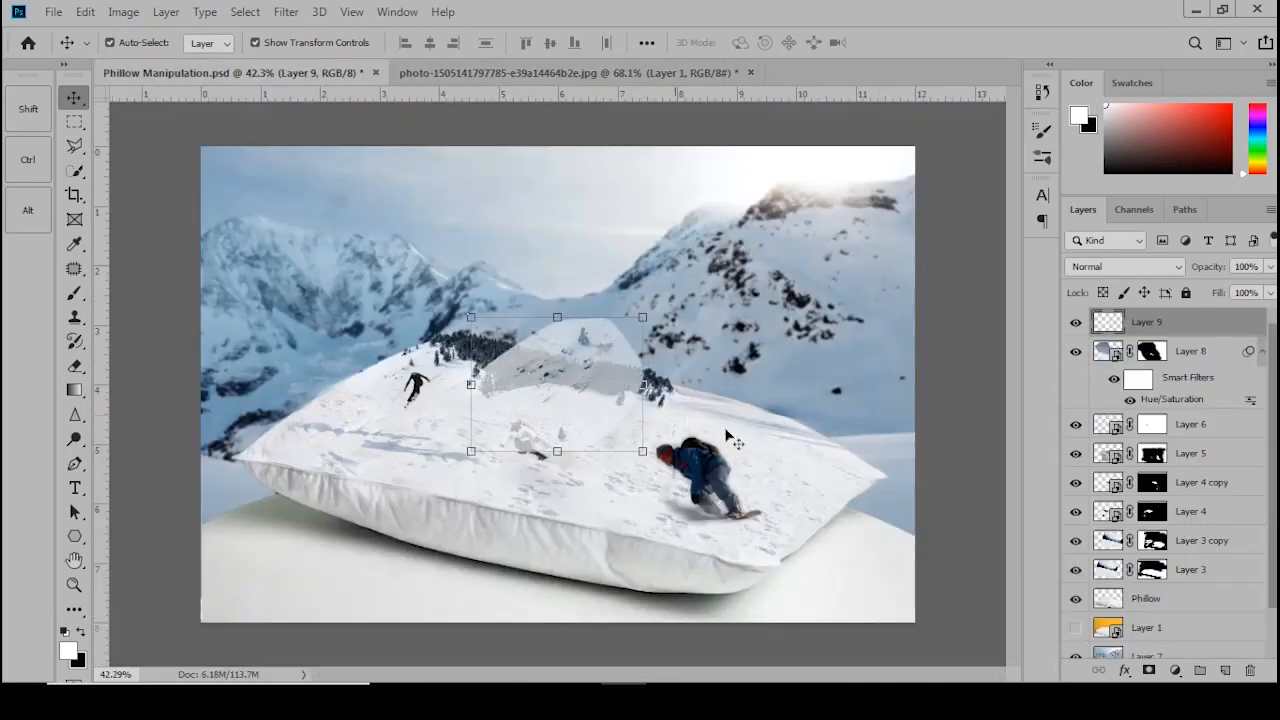
# - Flip the snow patch horizontally, enlarge it and place it over the snowboarder's side of the pillow
pyautogui.hotkey('ctrl', 't')
pyautogui.rightClick(651, 382)
pyautogui.click(700, 614)
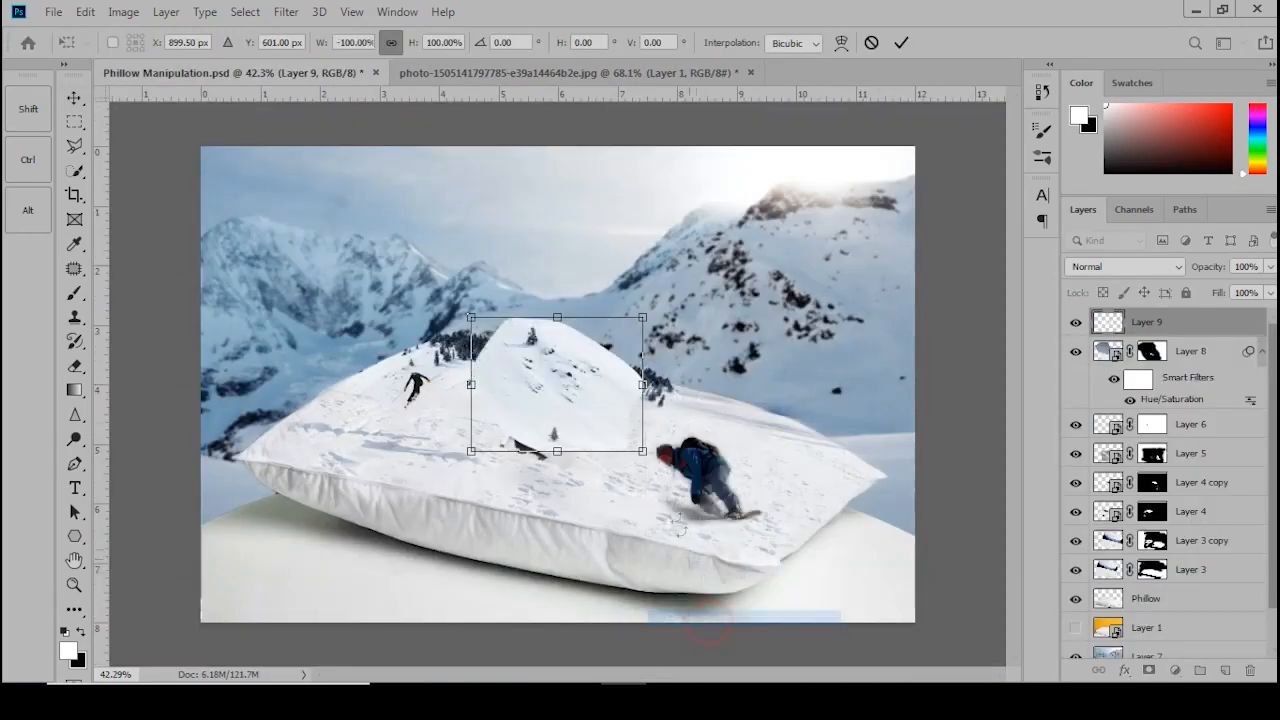
pyautogui.moveTo(638, 452); pyautogui.dragTo(689, 497)
pyautogui.moveTo(599, 376); pyautogui.dragTo(722, 446)
pyautogui.press('Return')
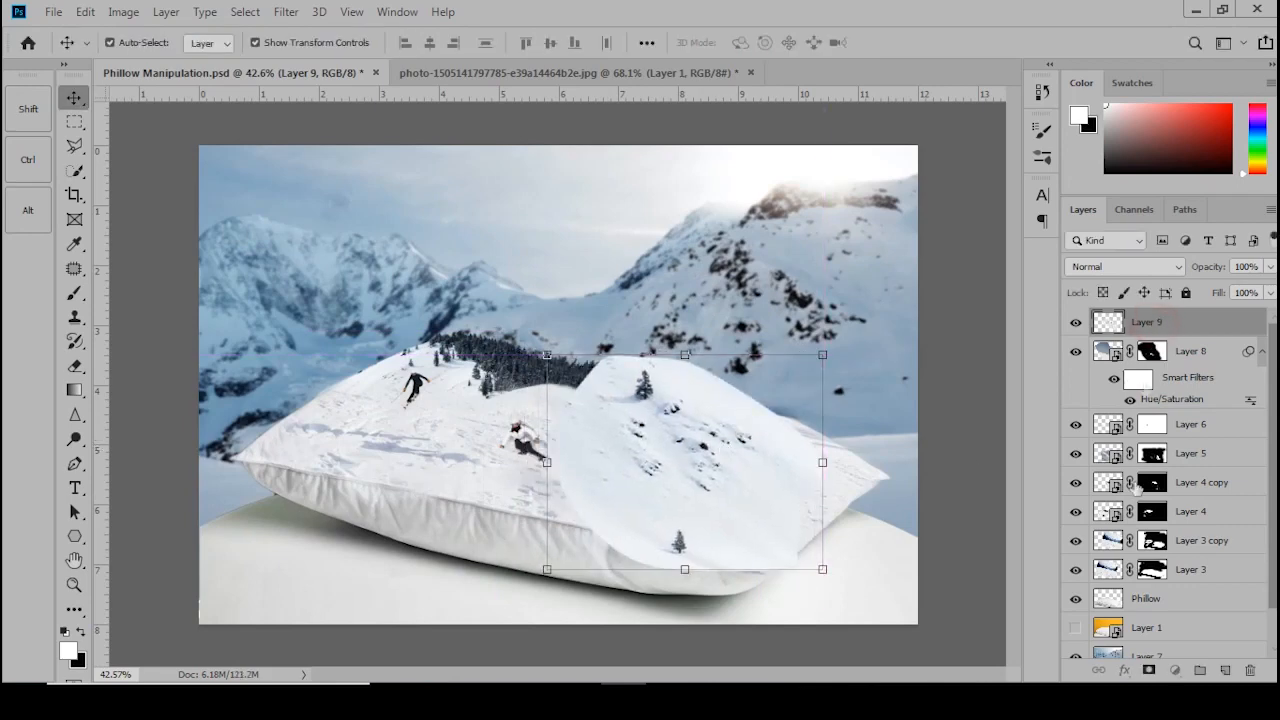
# - Add a mask to Layer 9 and paint black around the patch's edges to blend it into the pillow
pyautogui.click(1146, 672)
pyautogui.press('b')
pyautogui.scroll(4, 648, 427)
pyautogui.moveTo(600, 457)
pyautogui.mouseDown()
pyautogui.moveTo(471, 366)
pyautogui.moveTo(555, 318)
pyautogui.moveTo(474, 391)
pyautogui.mouseUp()
pyautogui.moveTo(488, 491); pyautogui.dragTo(390, 299)
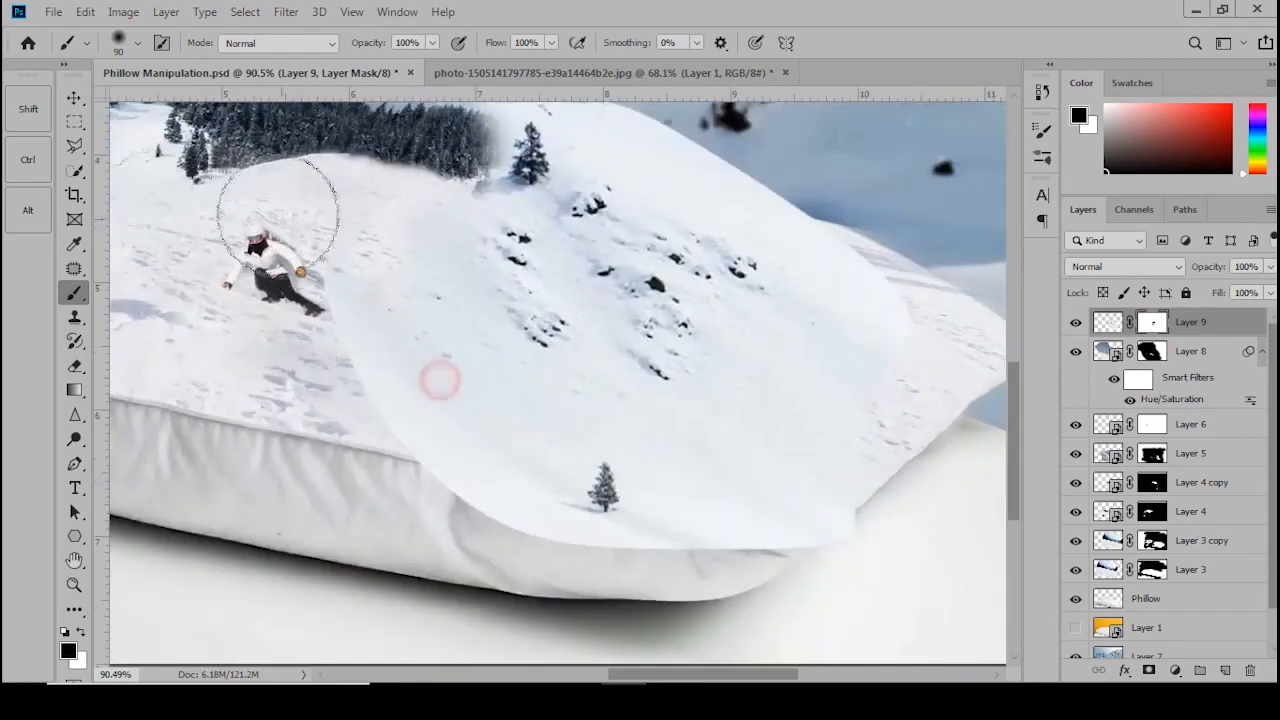
pyautogui.moveTo(408, 369)
pyautogui.mouseDown()
pyautogui.moveTo(393, 260)
pyautogui.moveTo(408, 323)
pyautogui.moveTo(360, 354)
pyautogui.moveTo(617, 491)
pyautogui.moveTo(618, 436)
pyautogui.mouseUp()
pyautogui.moveTo(390, 338)
pyautogui.mouseDown()
pyautogui.moveTo(498, 416)
pyautogui.moveTo(638, 483)
pyautogui.moveTo(620, 526)
pyautogui.moveTo(529, 525)
pyautogui.moveTo(545, 448)
pyautogui.mouseUp()
pyautogui.moveTo(595, 350); pyautogui.dragTo(591, 406)
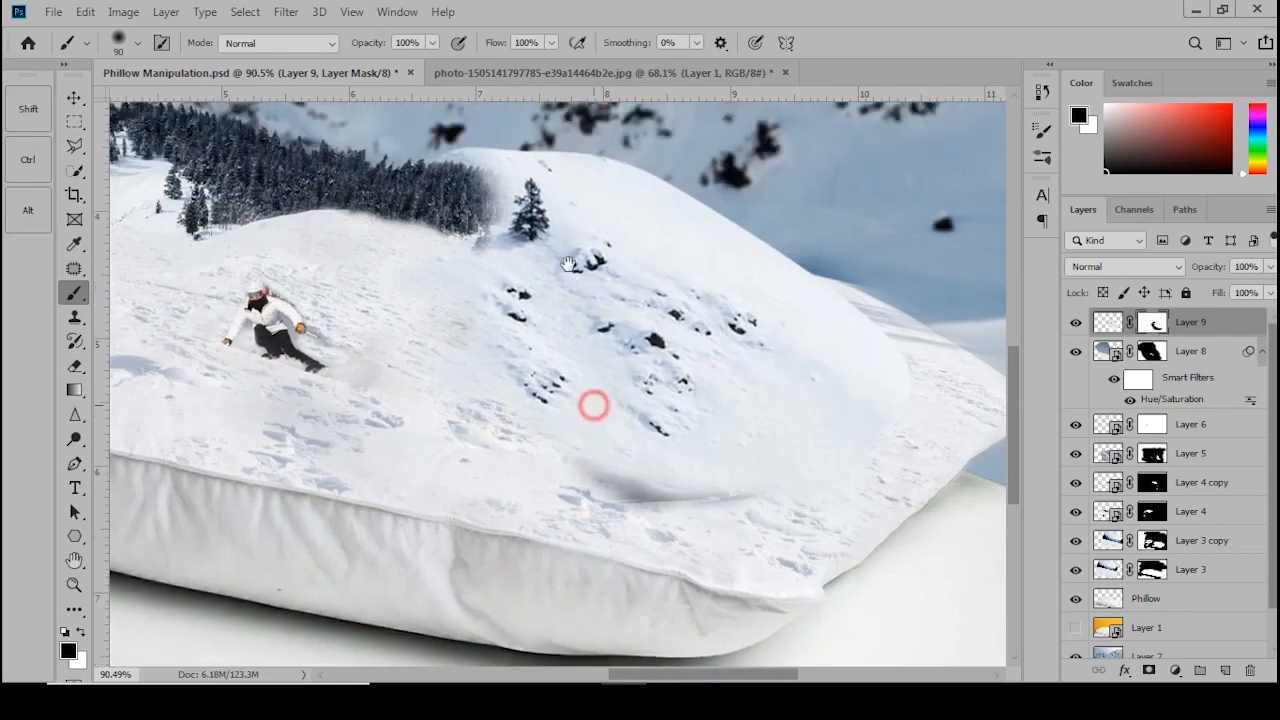
pyautogui.moveTo(455, 135)
pyautogui.mouseDown()
pyautogui.moveTo(615, 170)
pyautogui.moveTo(672, 225)
pyautogui.moveTo(681, 194)
pyautogui.moveTo(906, 371)
pyautogui.moveTo(873, 367)
pyautogui.moveTo(873, 422)
pyautogui.moveTo(782, 495)
pyautogui.moveTo(663, 523)
pyautogui.mouseUp()
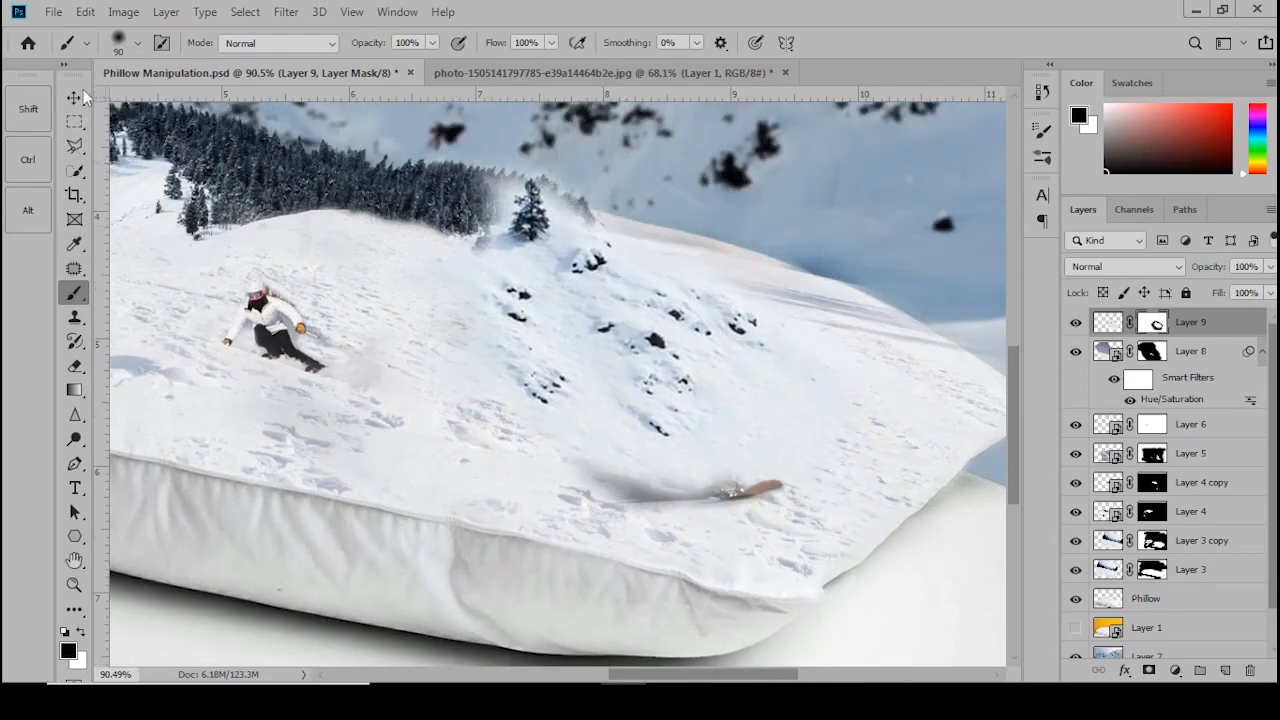
# - Scale Layer 9 to 78.96% and shift it so the tree and rocks sit beside the forest edge
pyautogui.press('m')
pyautogui.press('v')
pyautogui.scroll(-3, 430, 320)
pyautogui.moveTo(789, 532); pyautogui.dragTo(743, 497)
pyautogui.scroll(2, 677, 393)
pyautogui.moveTo(582, 337); pyautogui.dragTo(671, 356)
pyautogui.press('Return')
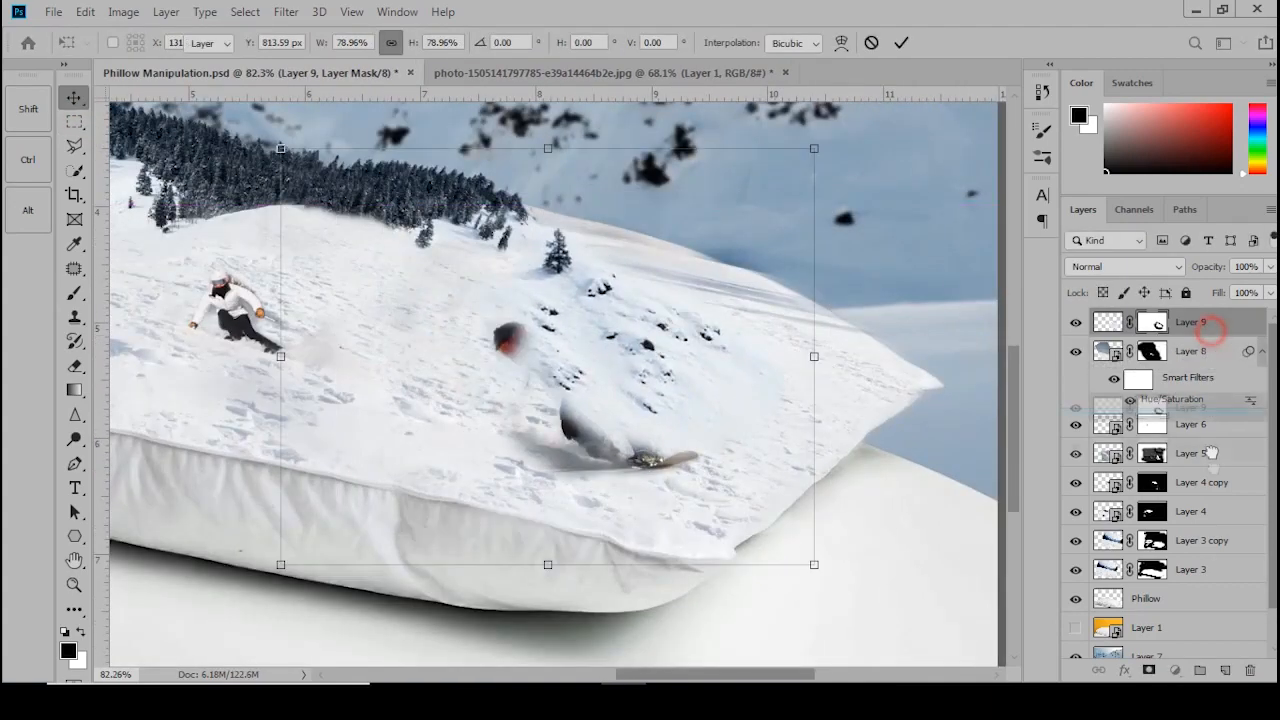
# - Put Layer 9 beneath Layer 4 copy, behind the snowboarder, and rotate and reposition it to follow the slope
pyautogui.moveTo(1206, 329); pyautogui.dragTo(1195, 470)
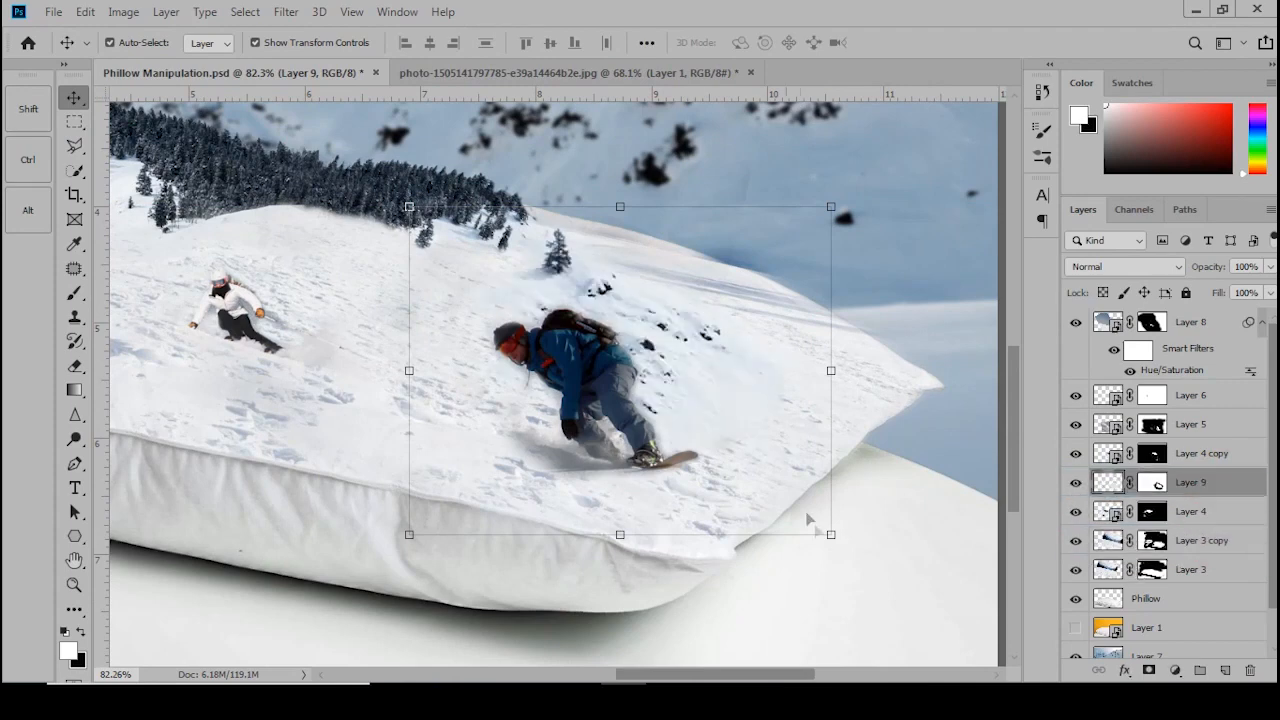
pyautogui.moveTo(848, 553); pyautogui.dragTo(880, 517)
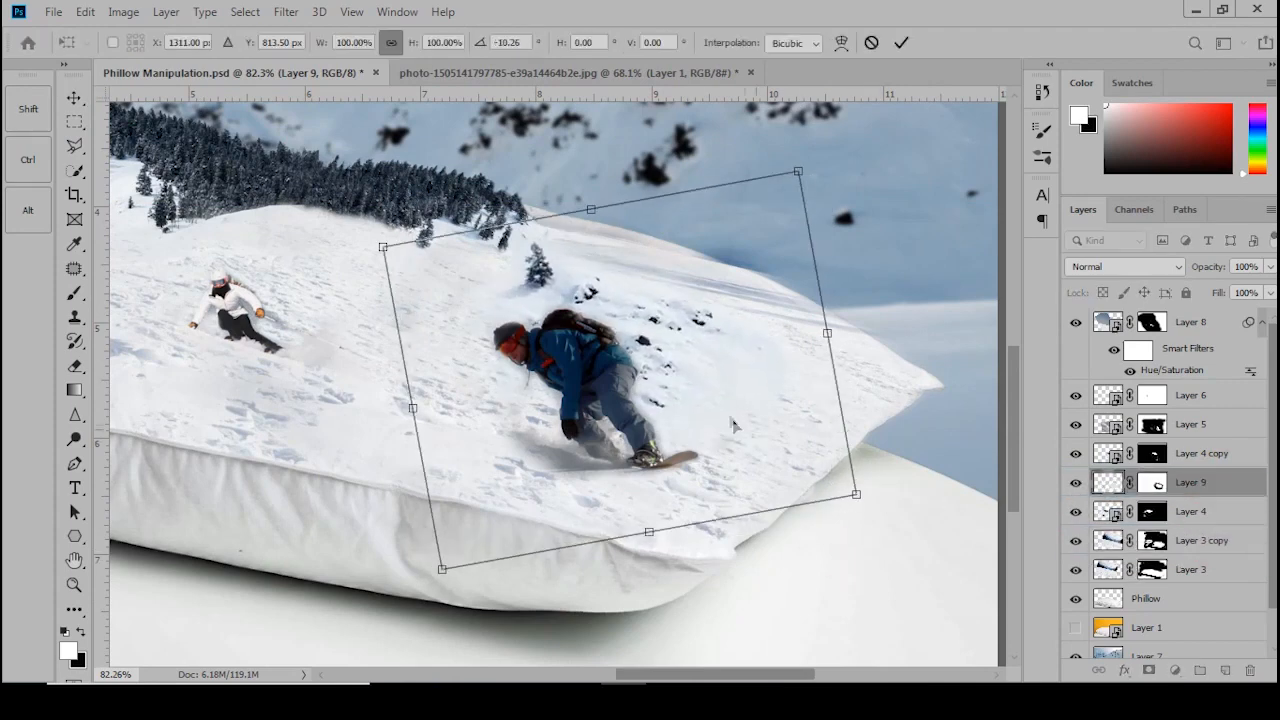
pyautogui.moveTo(714, 350); pyautogui.dragTo(750, 353)
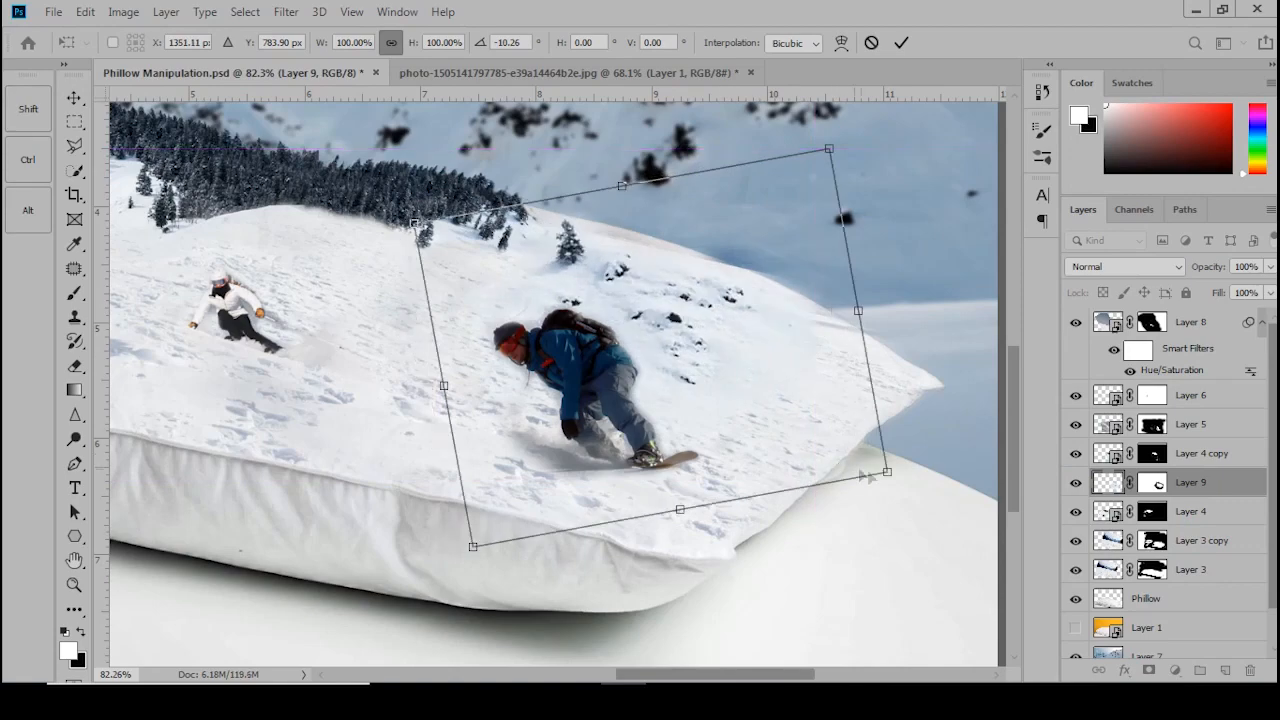
pyautogui.moveTo(870, 478); pyautogui.dragTo(891, 517)
pyautogui.press('Return')
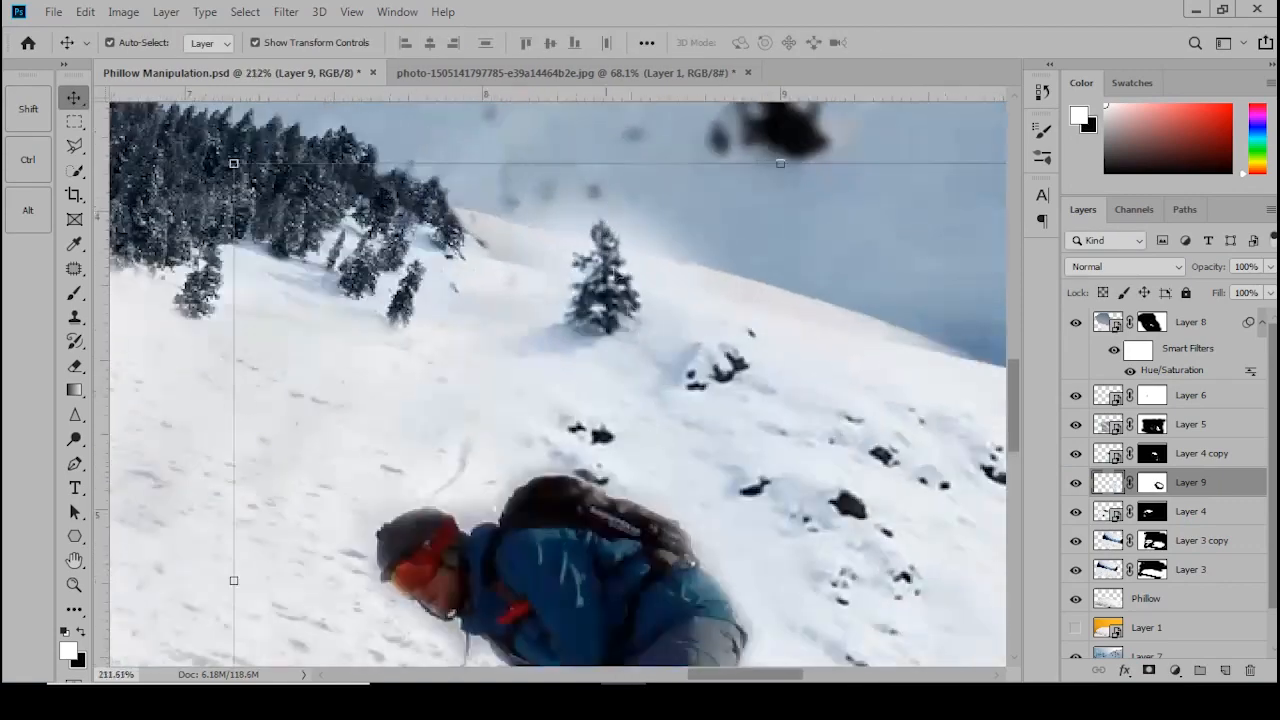
# - Undo the accidental move of Layer 5 and shift Layer 9 slightly so its tree sits lower on the slope
pyautogui.moveTo(735, 300); pyautogui.dragTo(628, 351)
pyautogui.hotkey('ctrl', 'z')
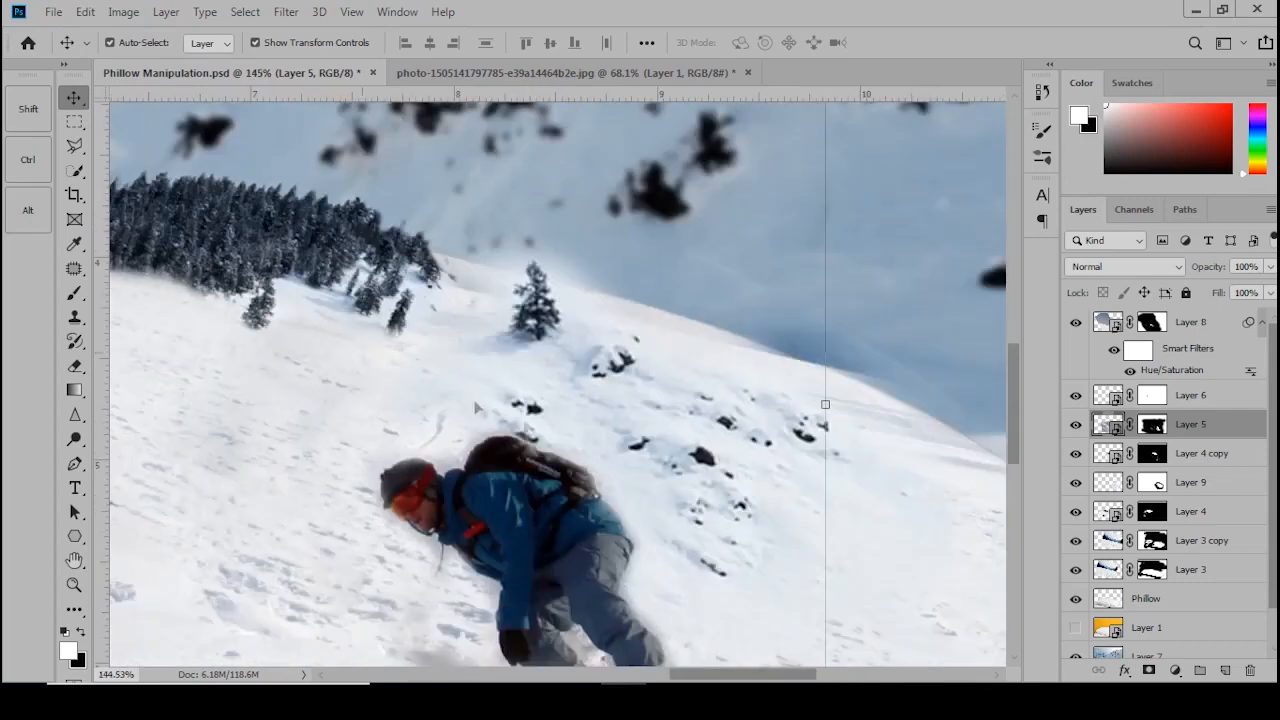
pyautogui.moveTo(737, 451); pyautogui.dragTo(726, 487)
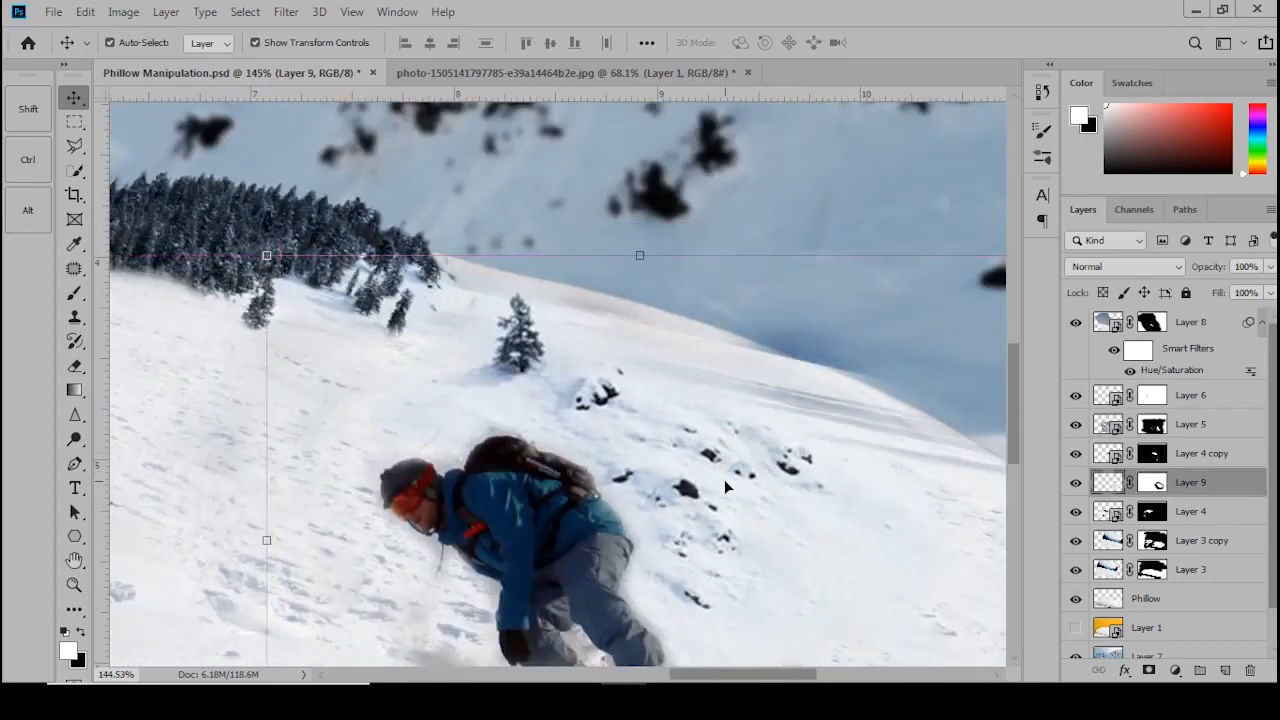
# - Paint black on the Layer 9 mask along the ridge and around the patch to remove the remaining halo
pyautogui.press('b')
pyautogui.moveTo(703, 284); pyautogui.dragTo(803, 343)
pyautogui.hotkey('ctrl', 'z')
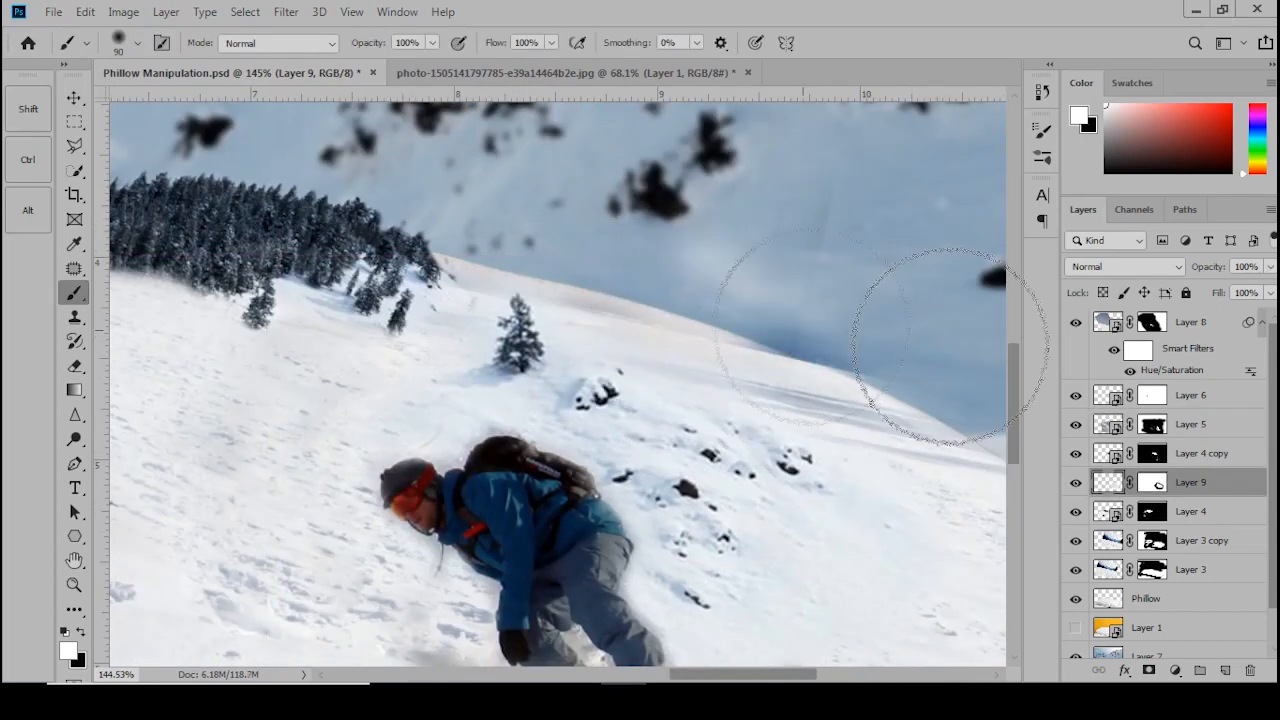
pyautogui.click(1150, 484)
pyautogui.press('x')
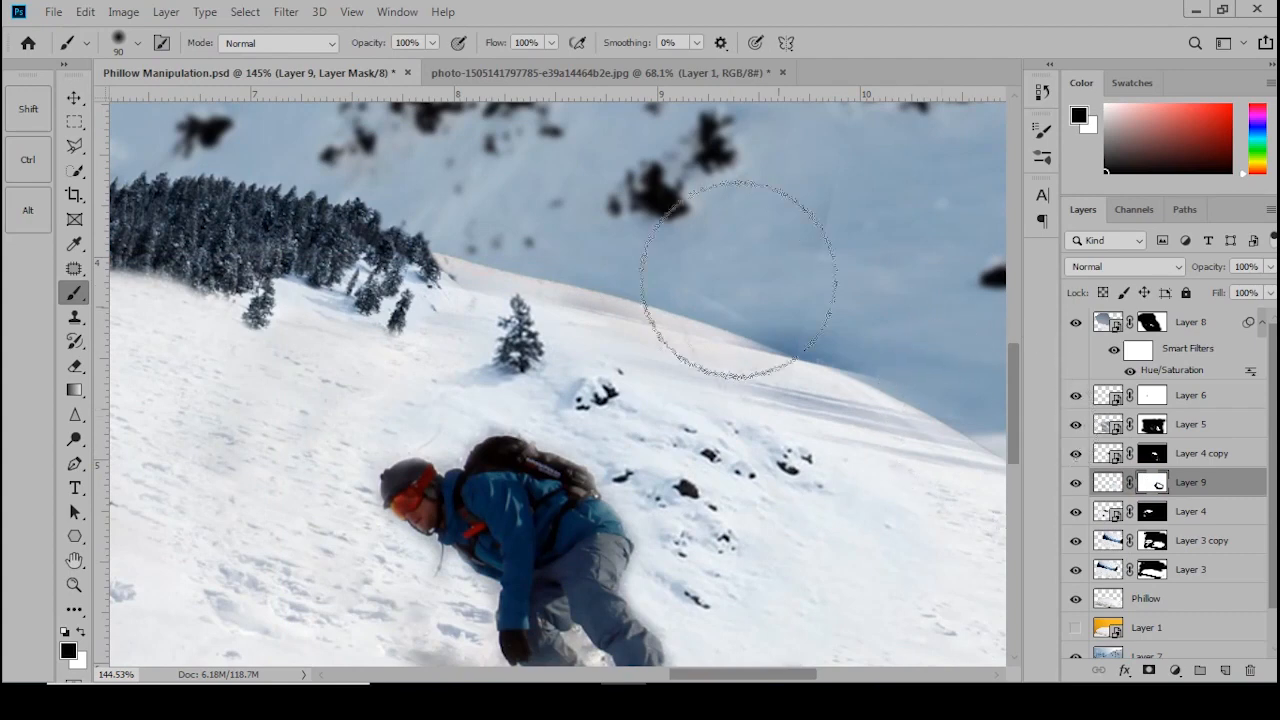
pyautogui.moveTo(700, 286)
pyautogui.mouseDown()
pyautogui.moveTo(871, 363)
pyautogui.moveTo(591, 220)
pyautogui.moveTo(760, 348)
pyautogui.moveTo(694, 275)
pyautogui.mouseUp()
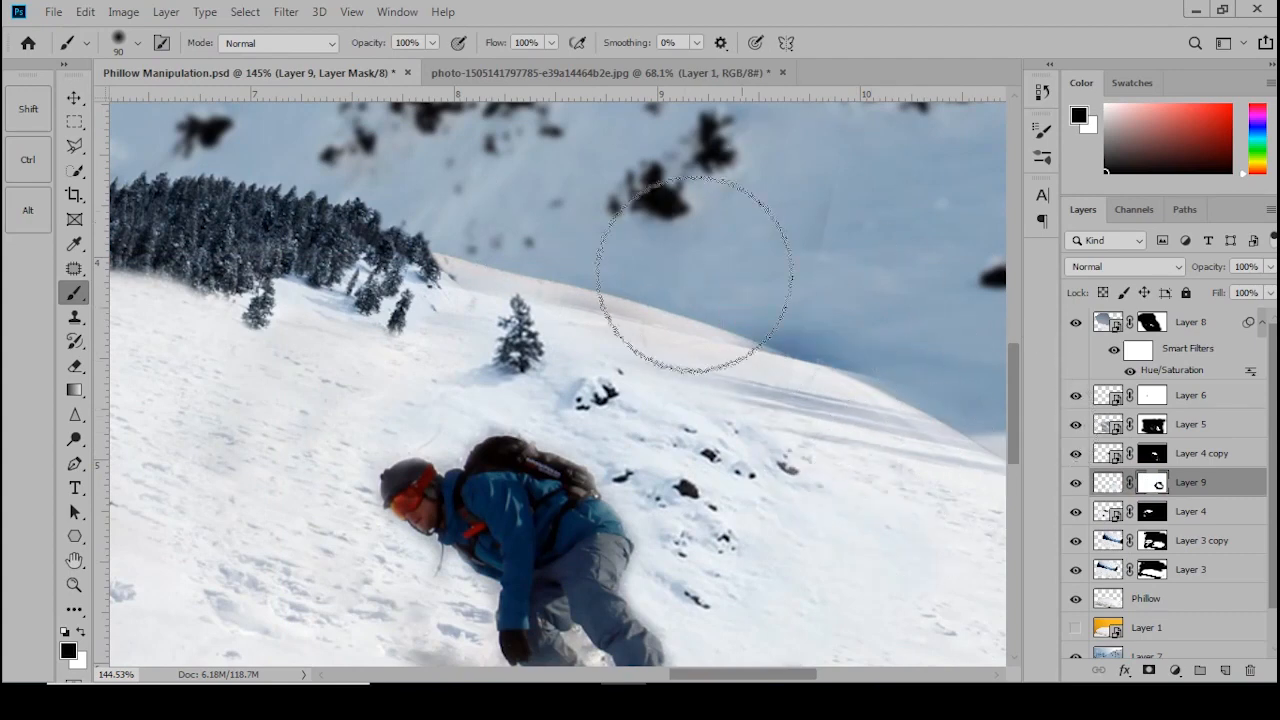
pyautogui.moveTo(838, 348); pyautogui.dragTo(576, 201)
pyautogui.moveTo(603, 277)
pyautogui.mouseDown()
pyautogui.moveTo(642, 357)
pyautogui.moveTo(661, 447)
pyautogui.moveTo(526, 529)
pyautogui.mouseUp()
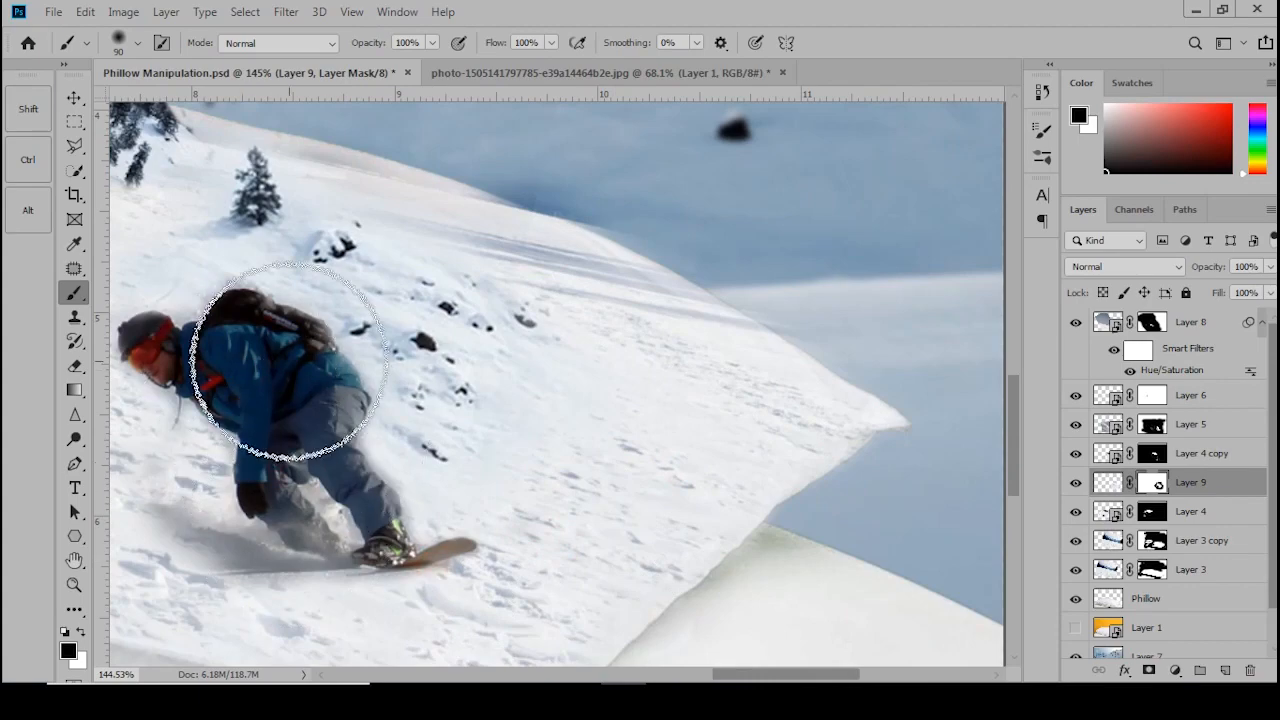
pyautogui.moveTo(244, 356); pyautogui.dragTo(487, 481)
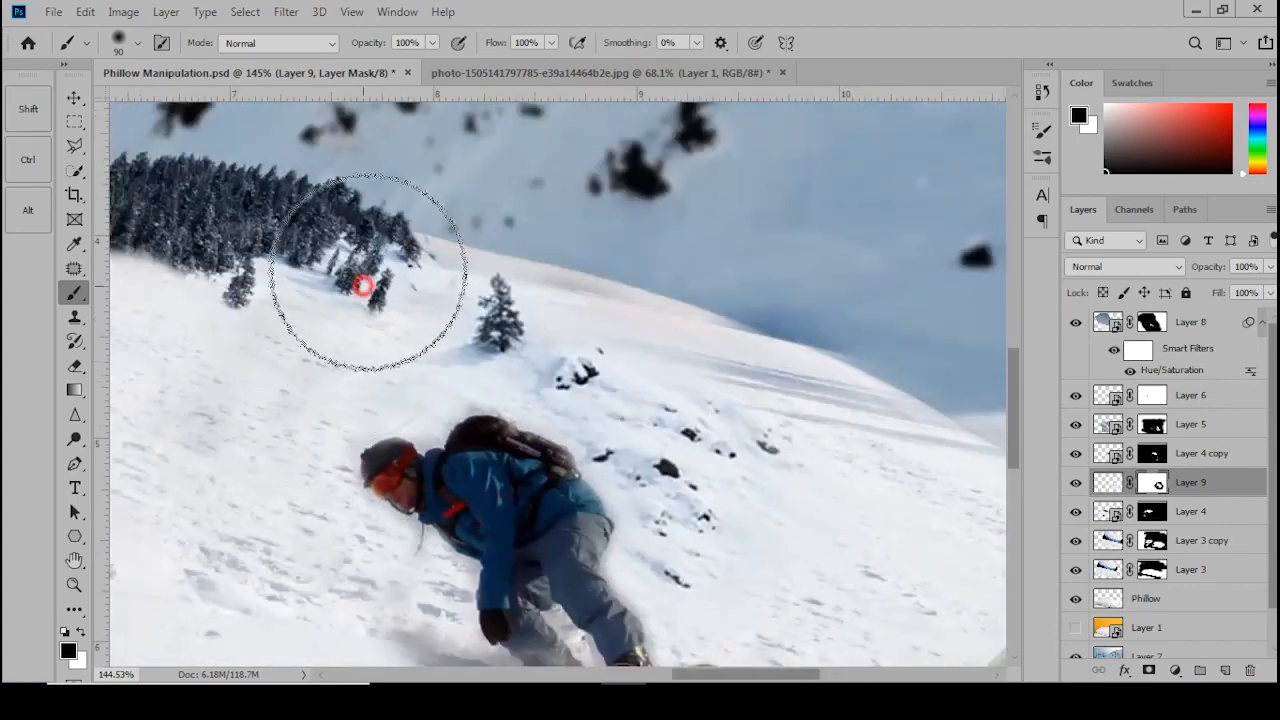
pyautogui.scroll(-5, 382, 412)
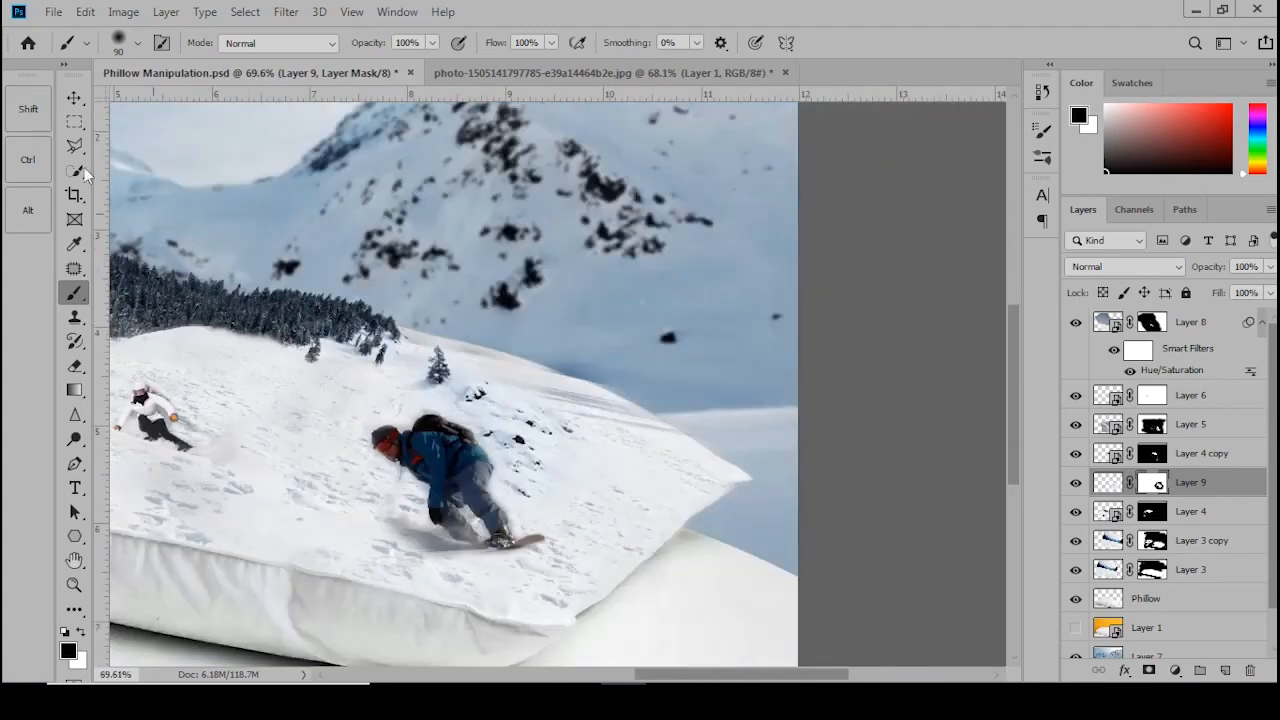
# - Duplicate Layer 9 and scale the copy to 62.47%
pyautogui.click(74, 98)
pyautogui.hotkey('ctrl', 'j')
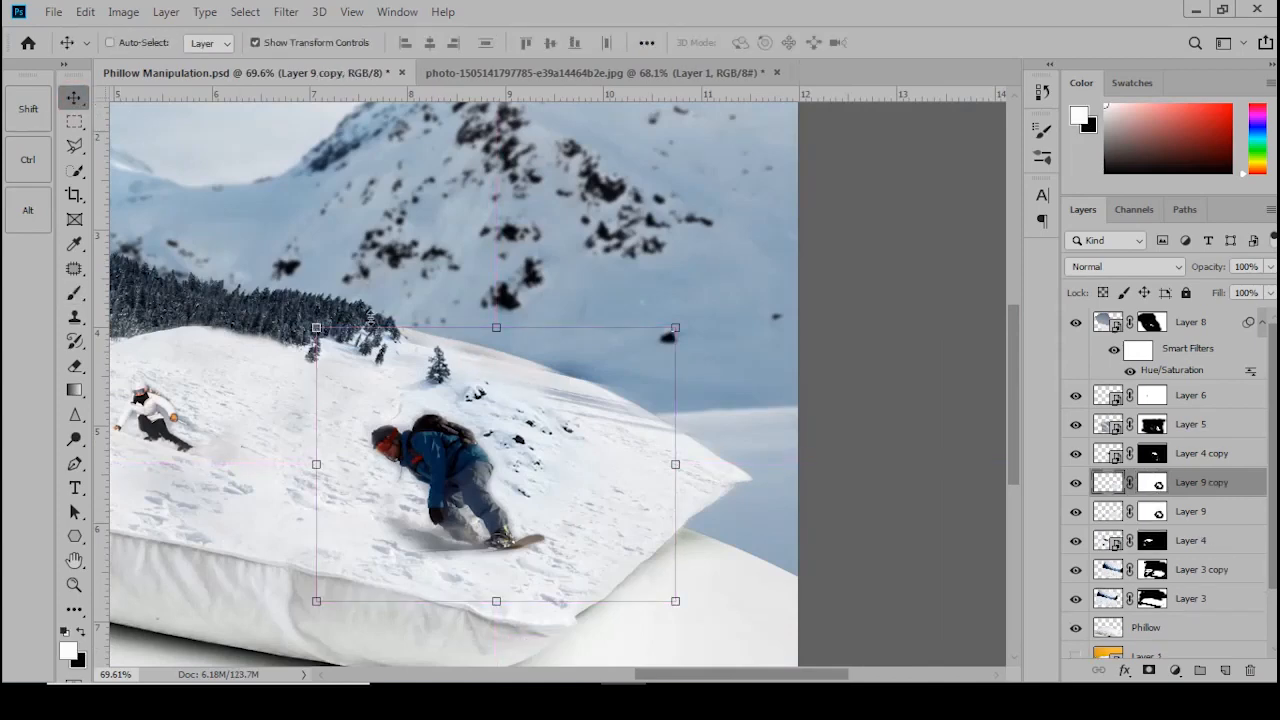
pyautogui.moveTo(677, 600); pyautogui.dragTo(606, 546)
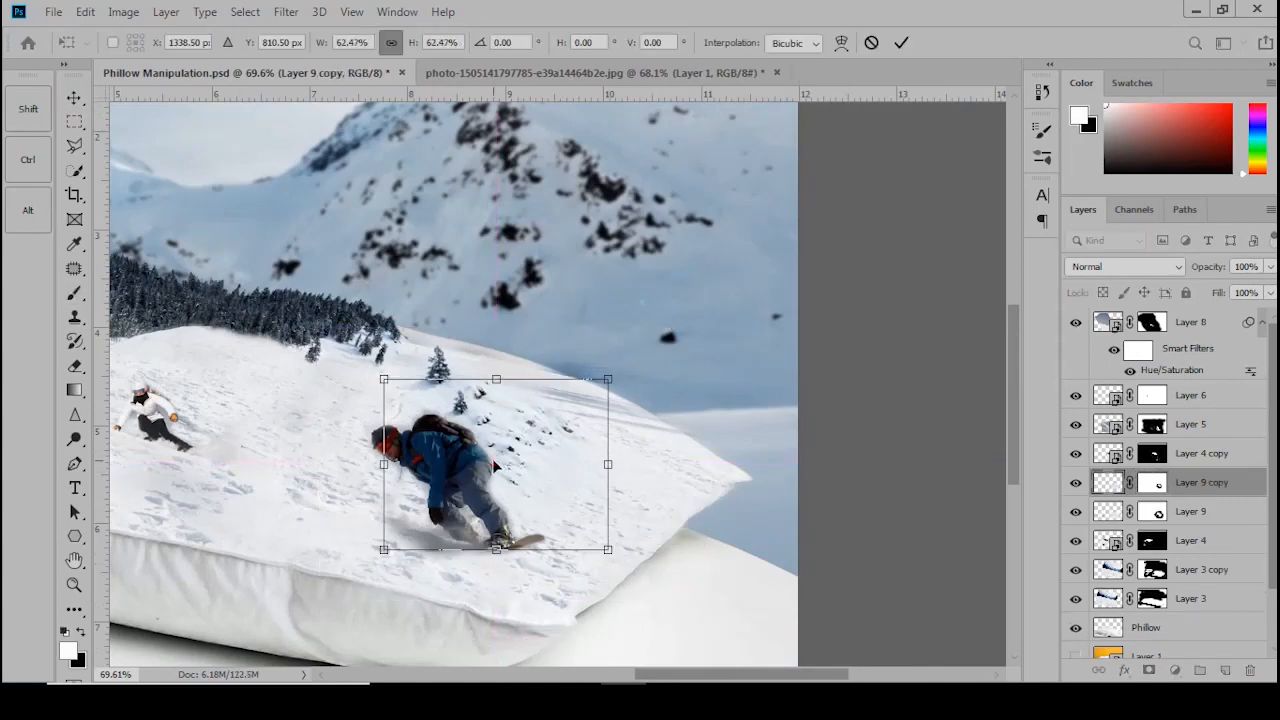
# - Move the smaller tree-and-rocks copy farther along the slope past the snowboarder and rotate it slightly to match the incline
pyautogui.moveTo(487, 465); pyautogui.dragTo(718, 472)
pyautogui.scroll(5, 543, 410)
pyautogui.scroll(-5, 725, 500)
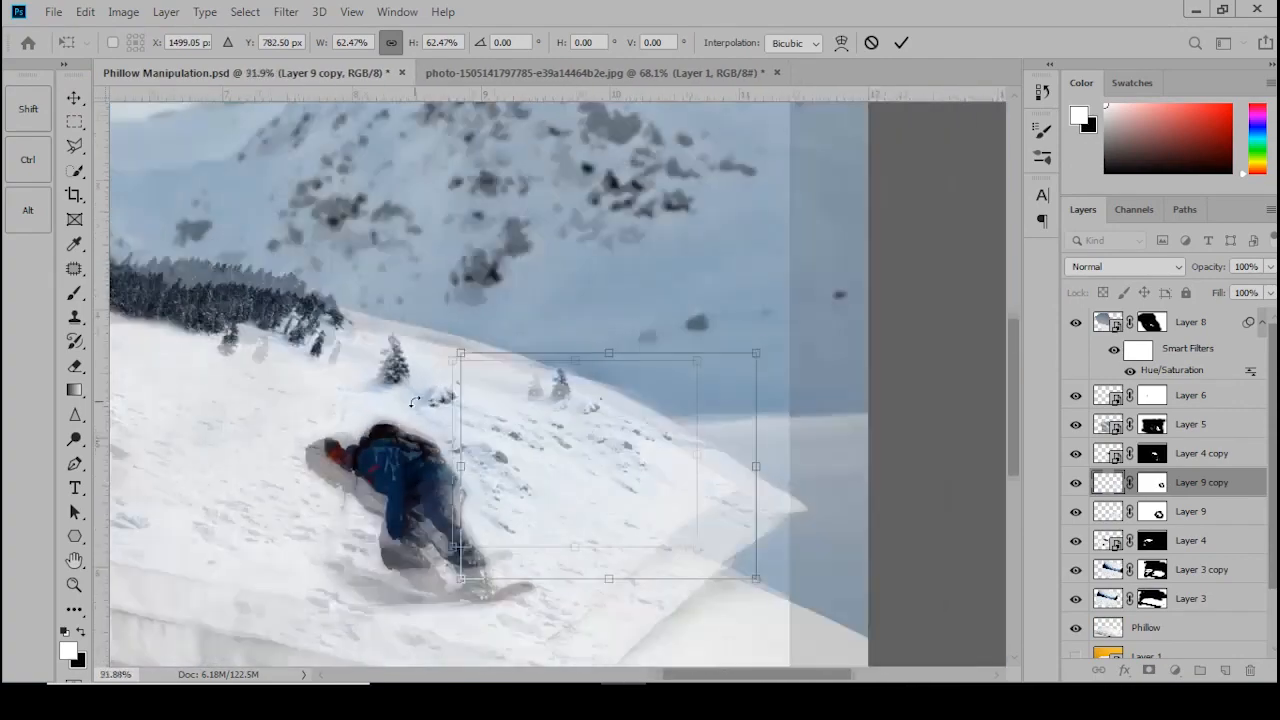
pyautogui.moveTo(709, 557); pyautogui.dragTo(686, 581)
pyautogui.moveTo(587, 463)
pyautogui.mouseDown()
pyautogui.moveTo(593, 485)
pyautogui.moveTo(567, 463)
pyautogui.mouseUp()
pyautogui.press('Return')
# - Paint black on the Layer 9 copy mask with 35 px and 9 px brushes to erase the halo around the ridge tree
pyautogui.scroll(10, 525, 381)
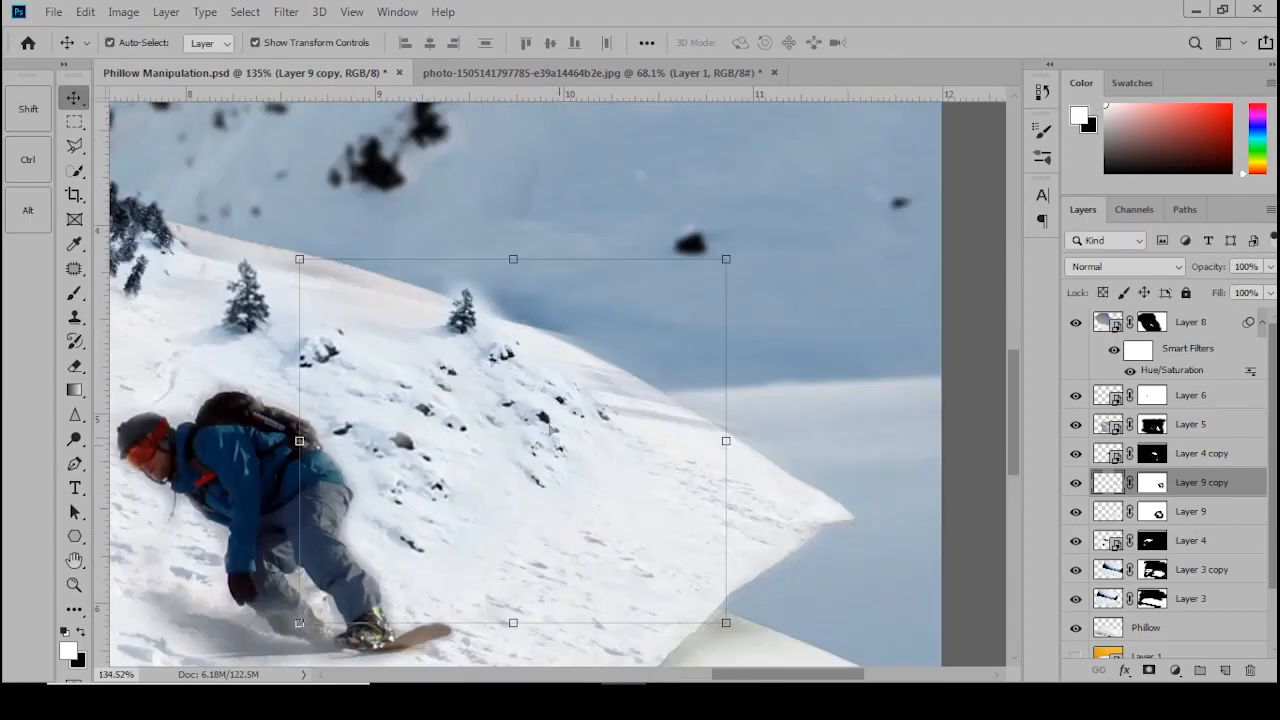
pyautogui.press('b')
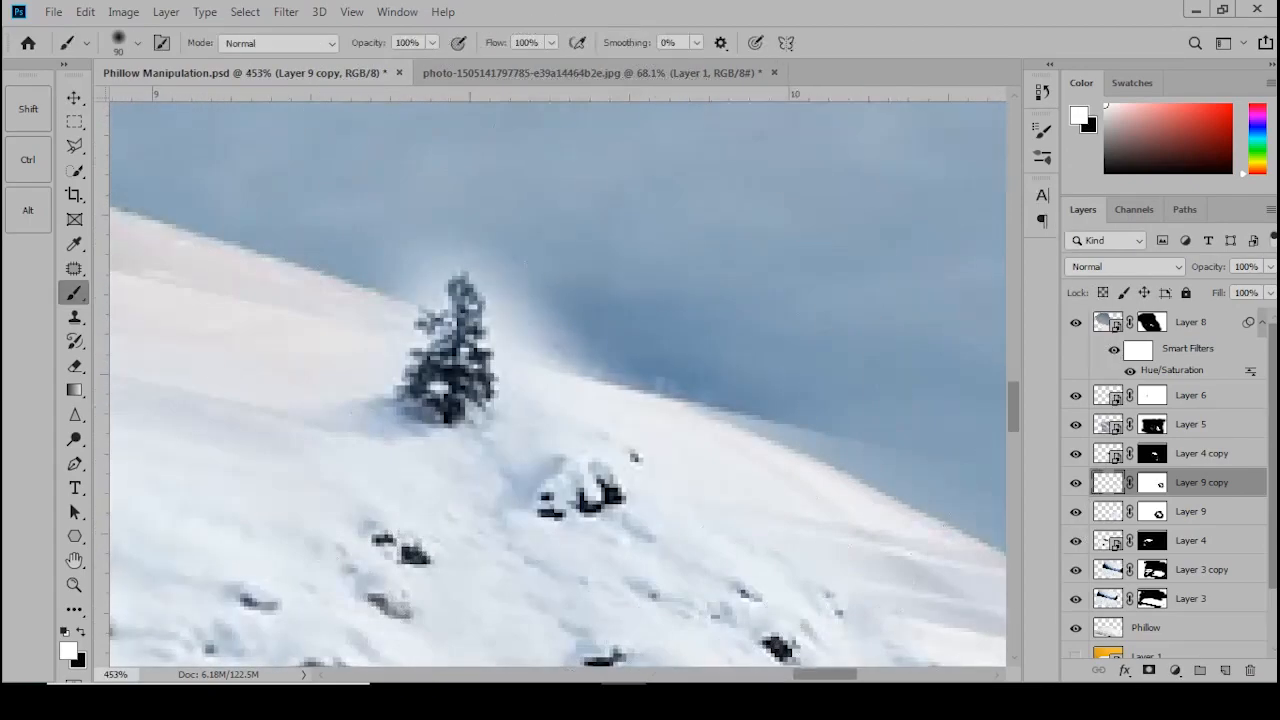
pyautogui.click(1155, 480)
pyautogui.press('x')
pyautogui.press('[')
pyautogui.press('[')
pyautogui.press('[')
pyautogui.press('[')
pyautogui.press('[')
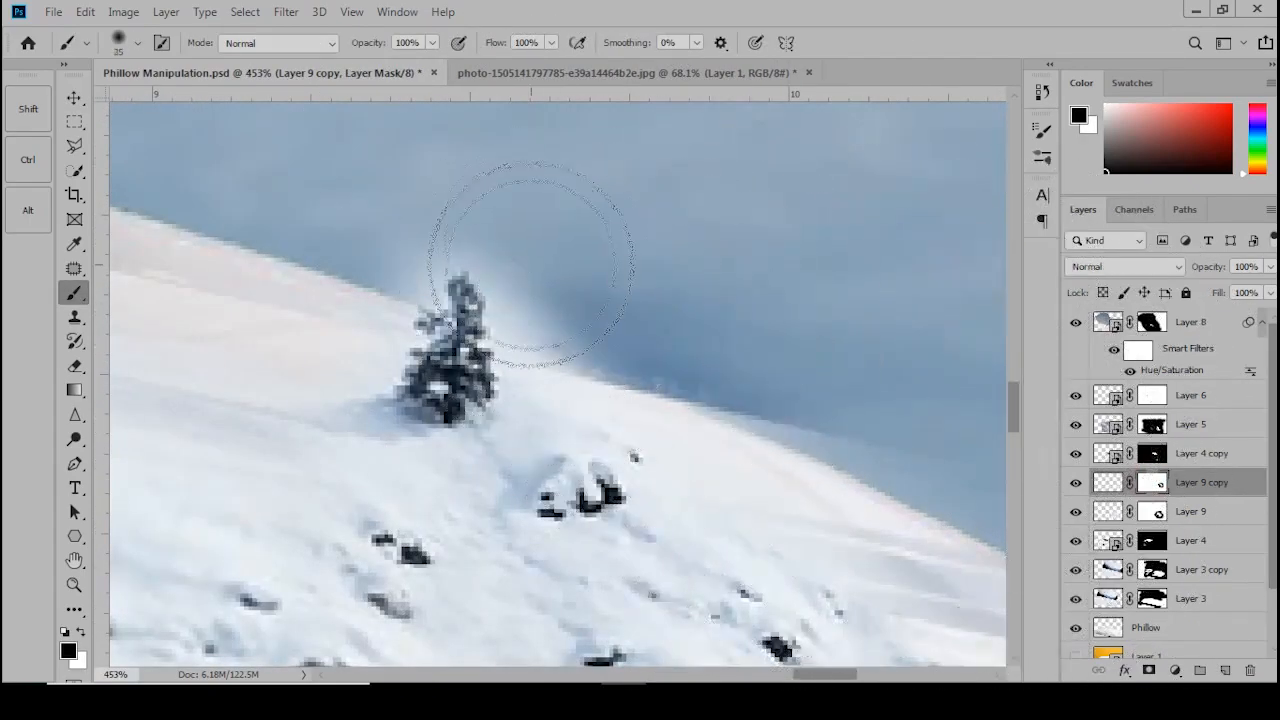
pyautogui.moveTo(478, 239)
pyautogui.mouseDown()
pyautogui.moveTo(505, 347)
pyautogui.moveTo(566, 388)
pyautogui.moveTo(660, 400)
pyautogui.moveTo(524, 346)
pyautogui.moveTo(513, 316)
pyautogui.moveTo(763, 412)
pyautogui.mouseUp()
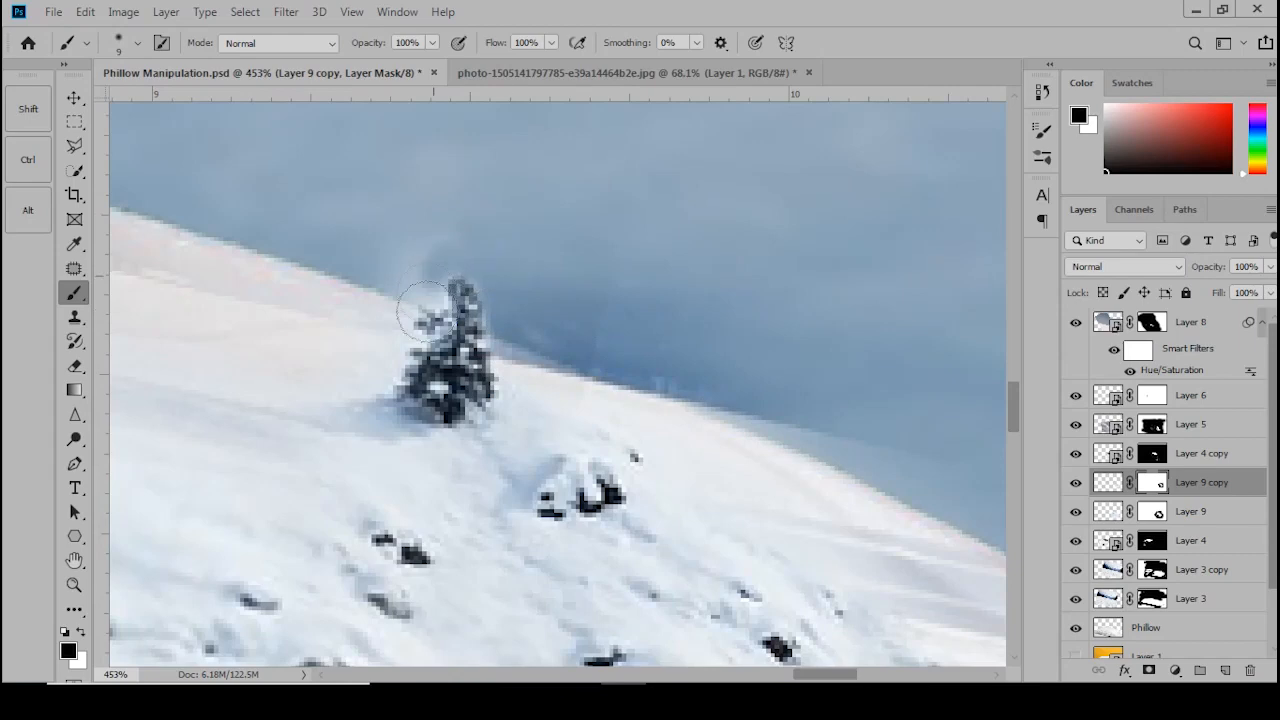
pyautogui.moveTo(424, 312); pyautogui.dragTo(381, 289)
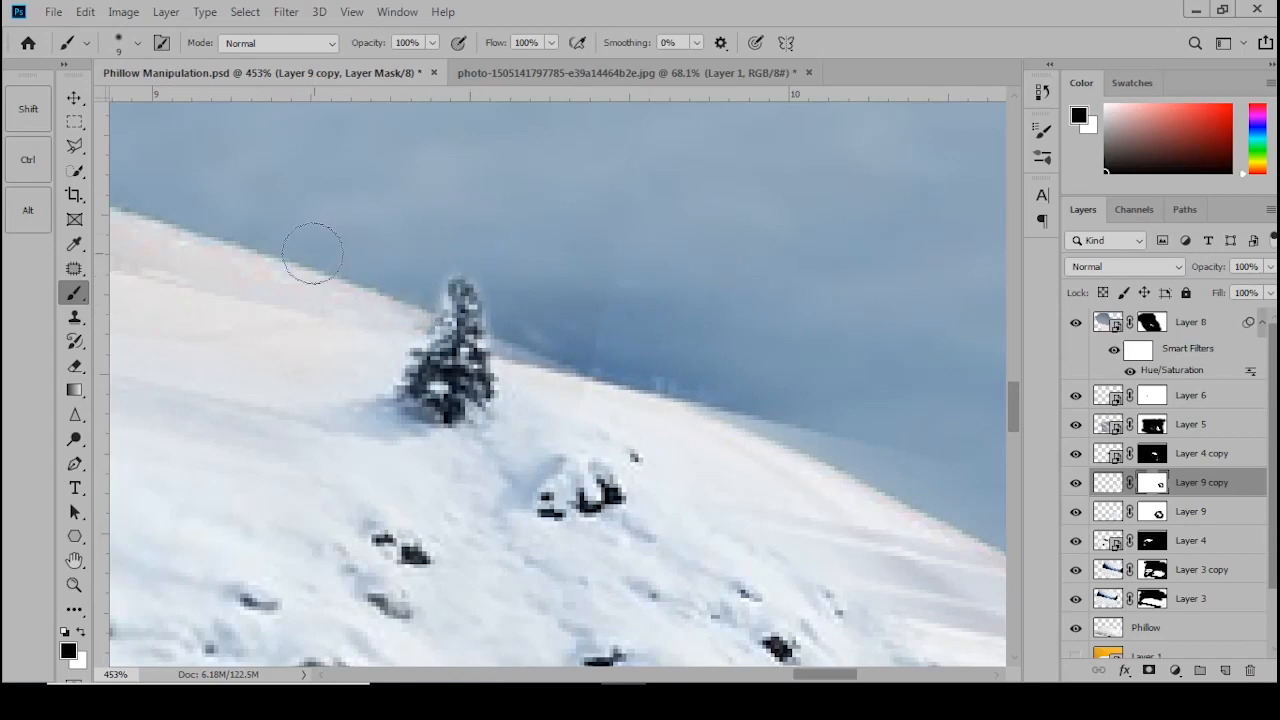
# - Compare the composite with Layer 3 copy and Layer 4 each hidden and shown, and deselect all layers
pyautogui.scroll(-8, 313, 253)
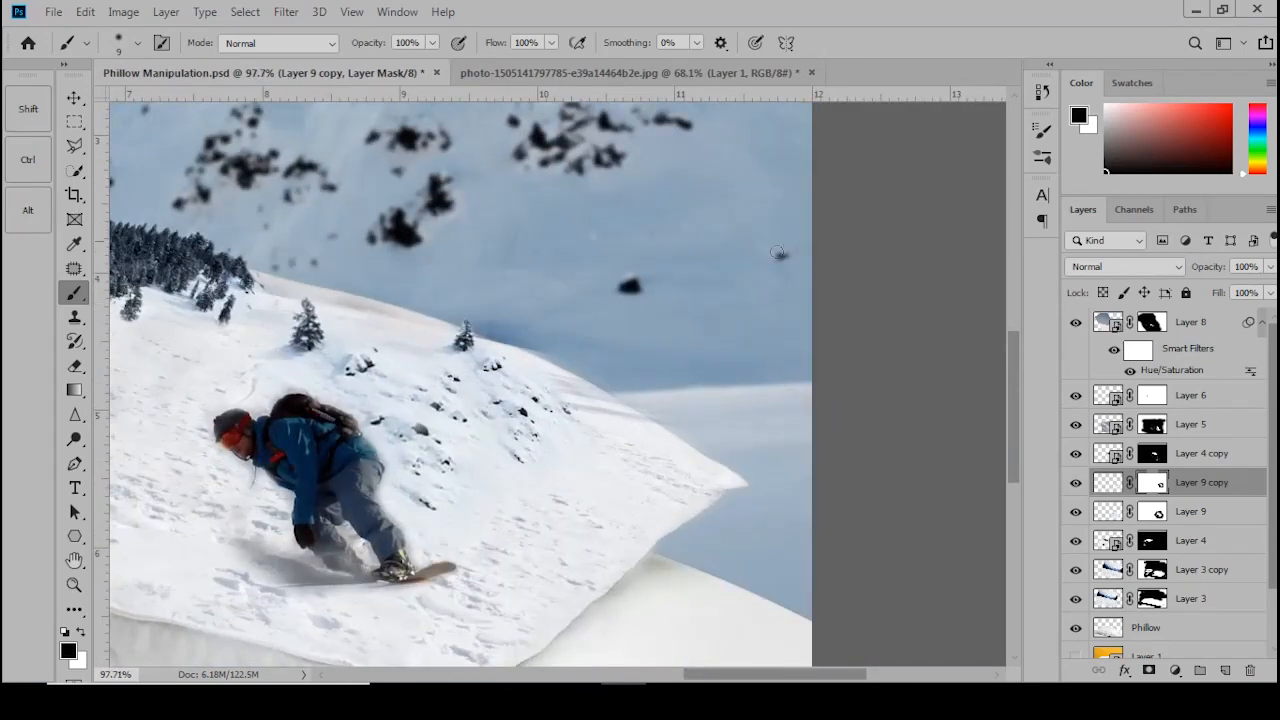
pyautogui.click(1075, 568)
pyautogui.click(1075, 568)
pyautogui.click(1075, 540)
pyautogui.click(1075, 540)
pyautogui.scroll(-3, 458, 437)
pyautogui.scroll(-3, 458, 437)
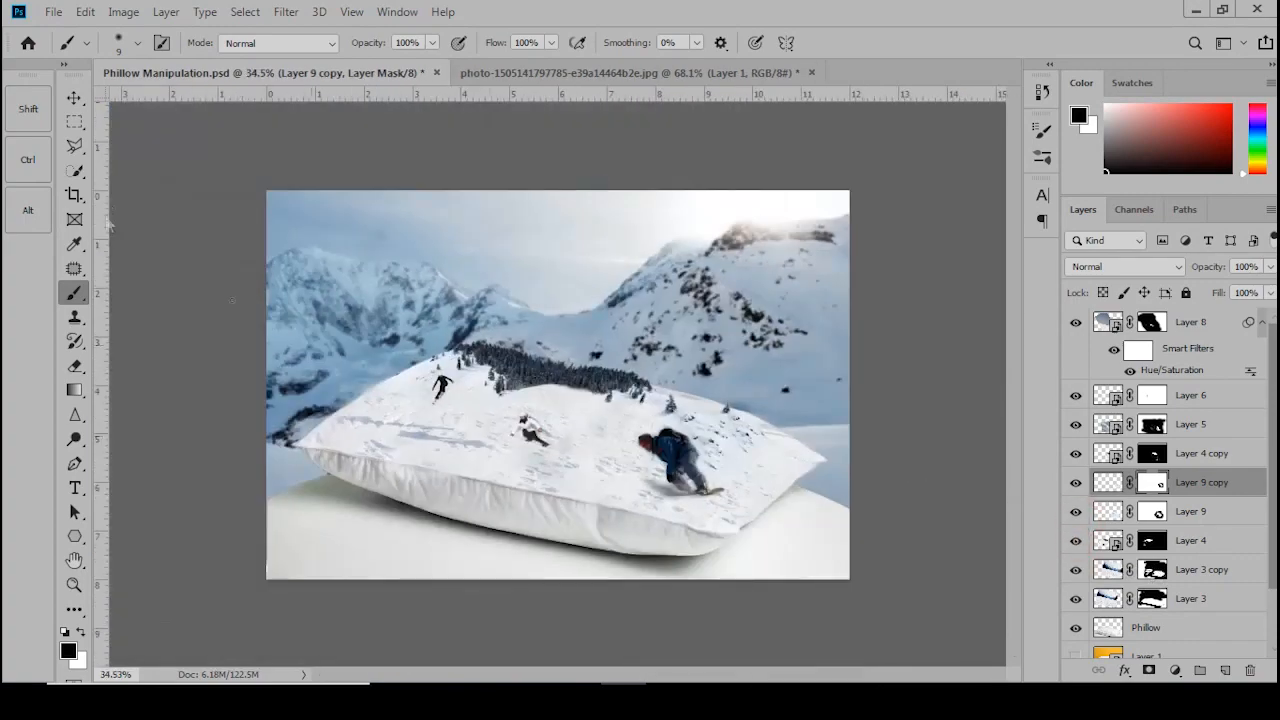
pyautogui.click(73, 106)
pyautogui.click(925, 421)
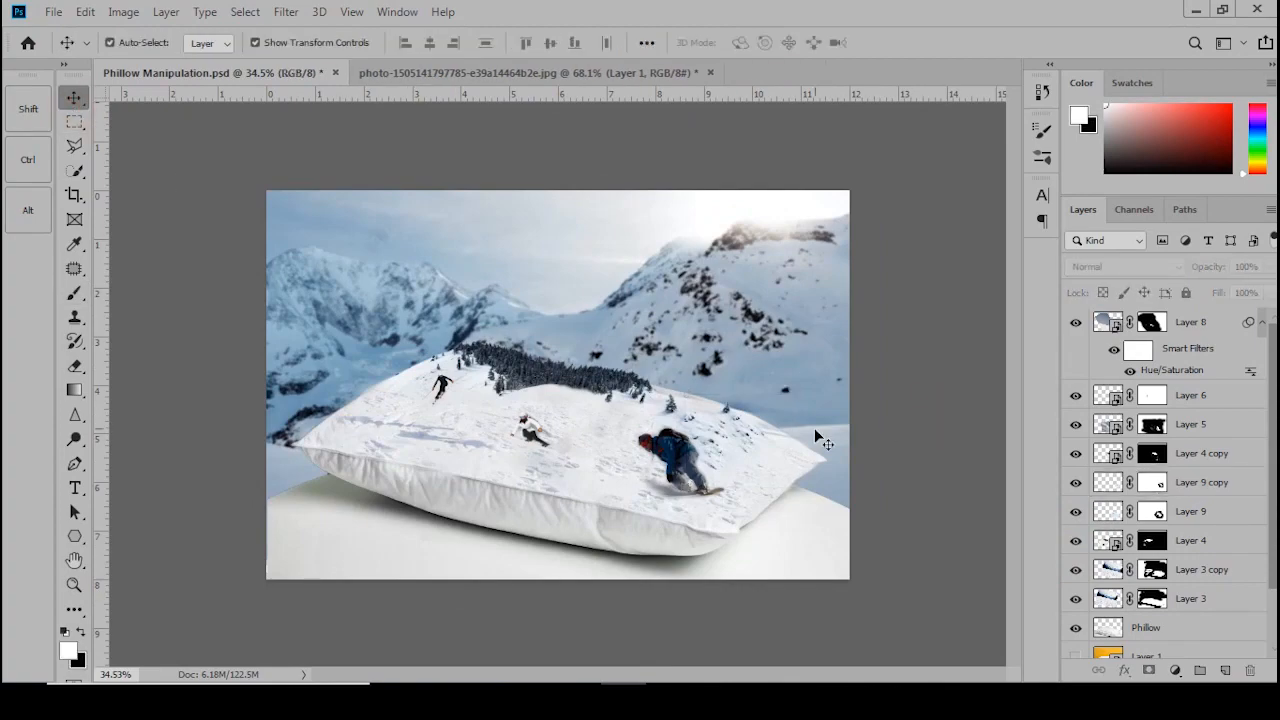
# - Hide the Layer 7 mountain background and stamp the visible pillow layers into a new layer above Layer 8
pyautogui.scroll(3, 814, 428)
pyautogui.scroll(-2, 650, 426)
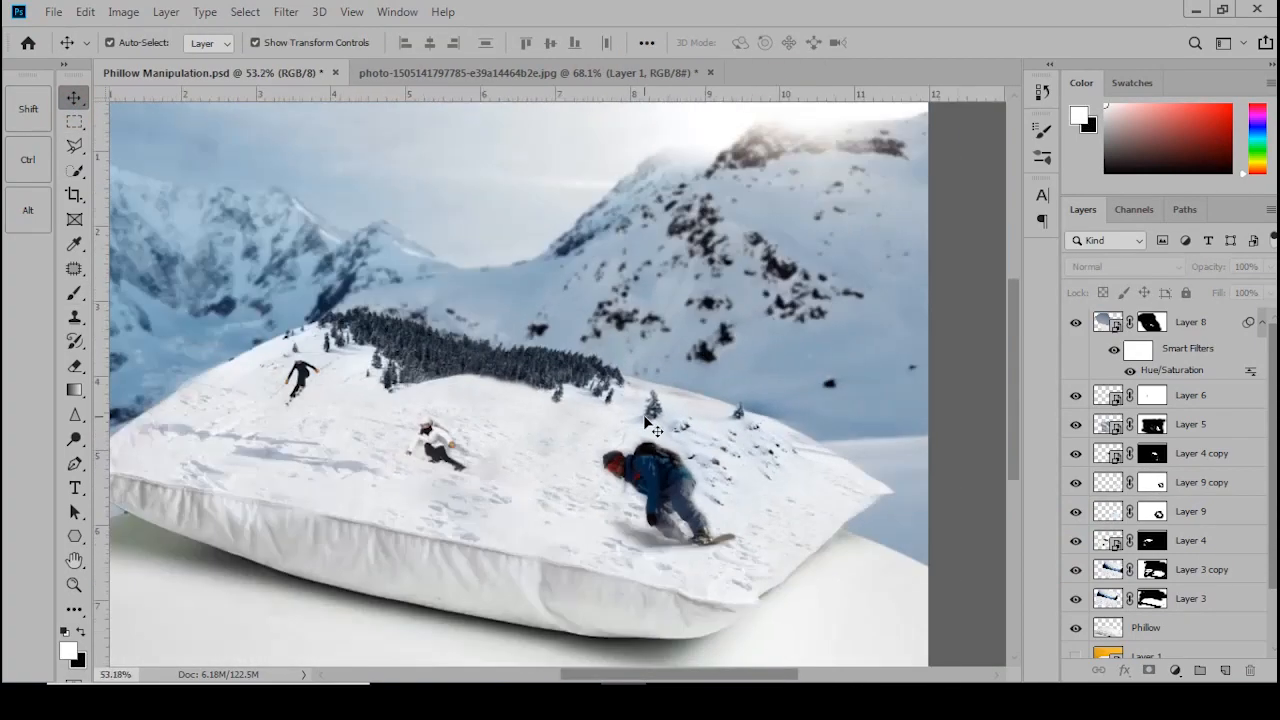
pyautogui.moveTo(765, 453)
pyautogui.mouseDown()
pyautogui.moveTo(785, 486)
pyautogui.moveTo(768, 487)
pyautogui.mouseUp()
pyautogui.click(794, 346)
pyautogui.scroll(-2, 660, 378)
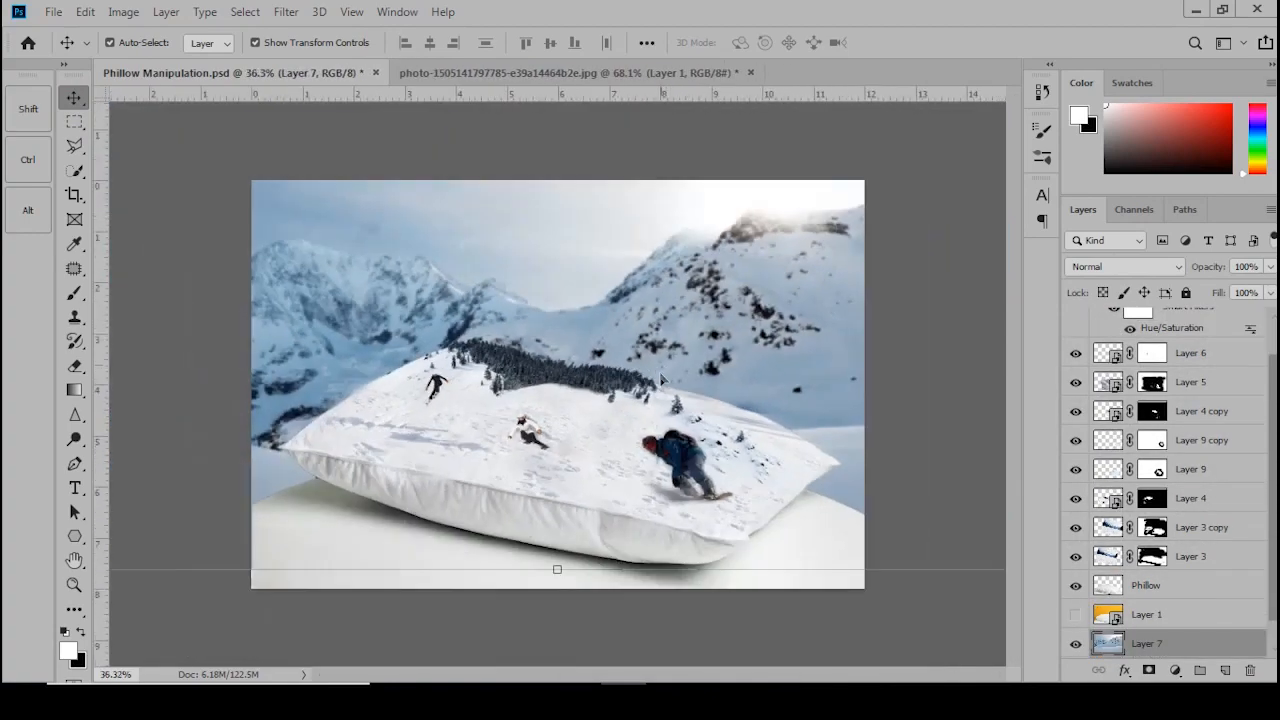
pyautogui.scroll(2, 410, 420)
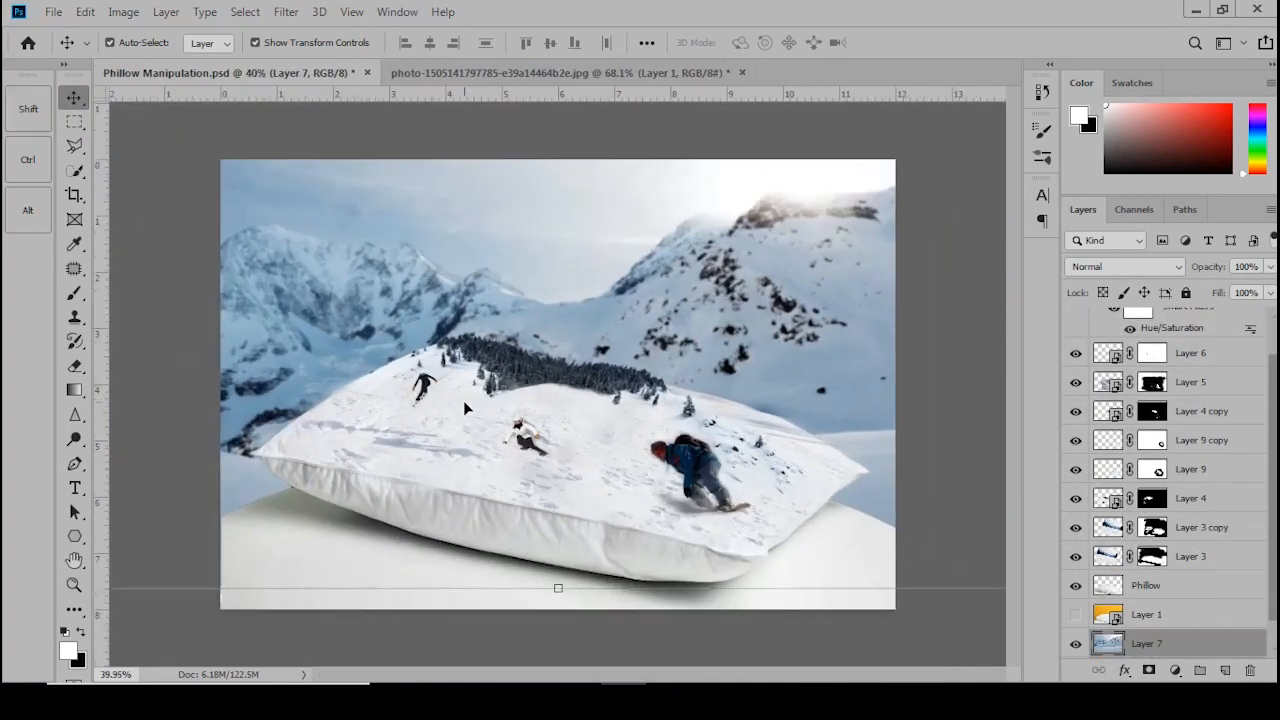
pyautogui.scroll(-1, 432, 412)
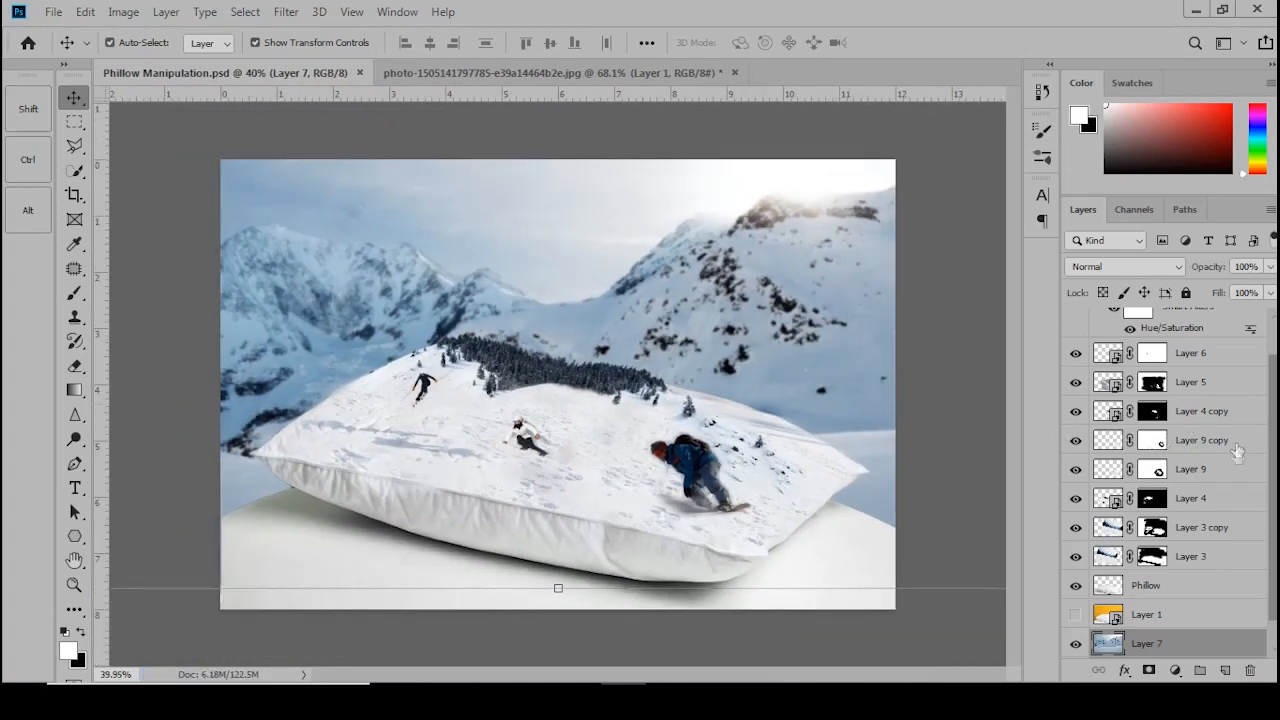
pyautogui.click(1075, 643)
pyautogui.scroll(2, 1200, 400)
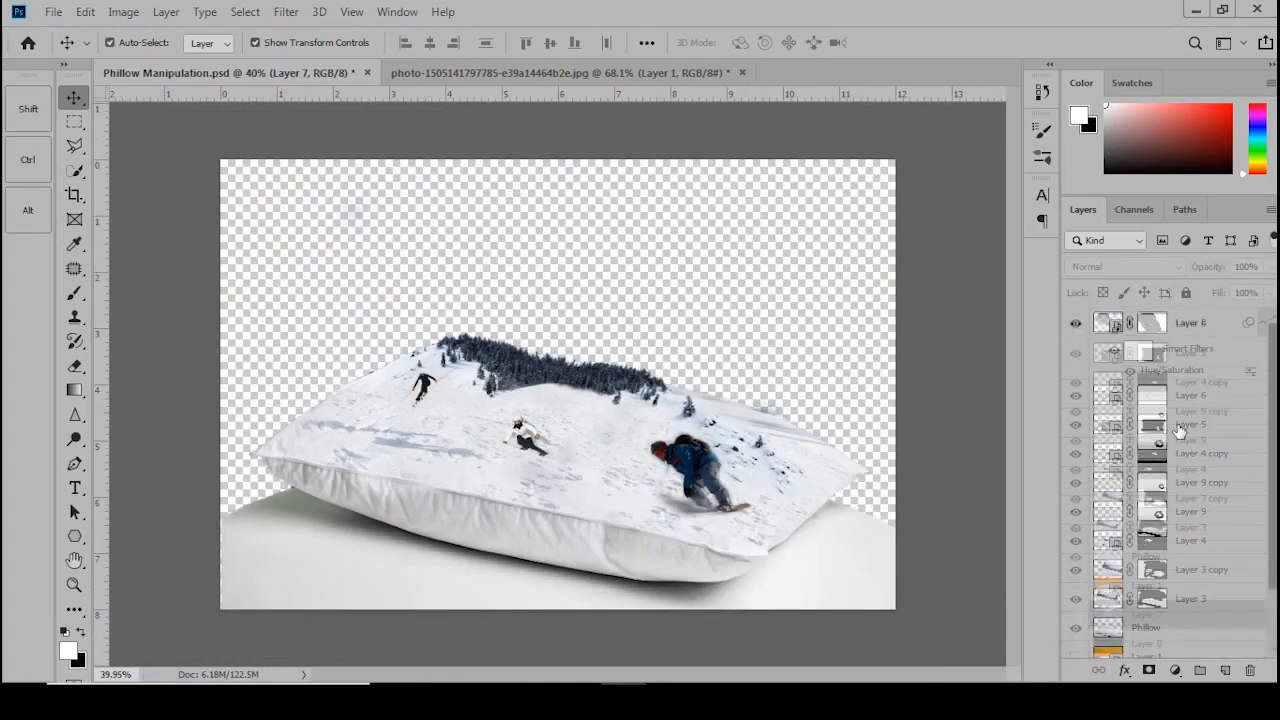
pyautogui.click(1201, 316)
# - Apply the Camera Raw filter to the stamped pillow layer with Temperature -26, Highlights -33 and slightly lowered Shadows
pyautogui.hotkey('shift', 'ctrl', 'a')
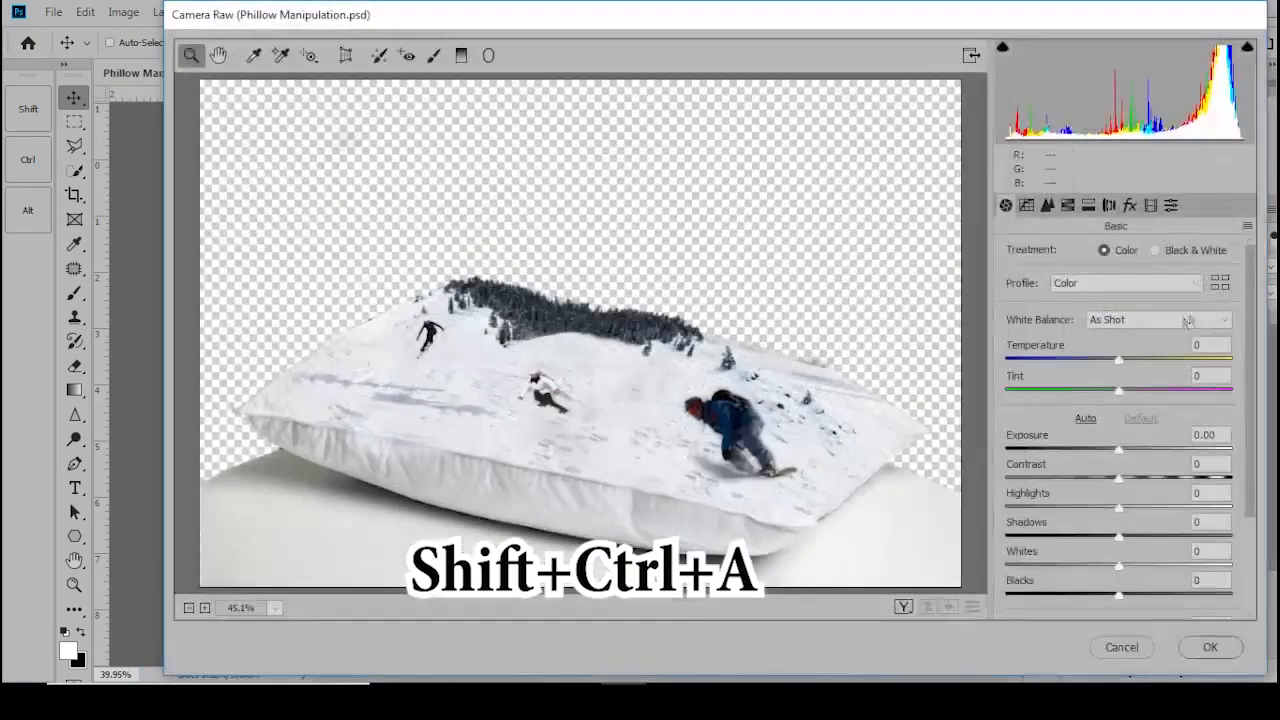
pyautogui.moveTo(1118, 358); pyautogui.dragTo(1090, 358)
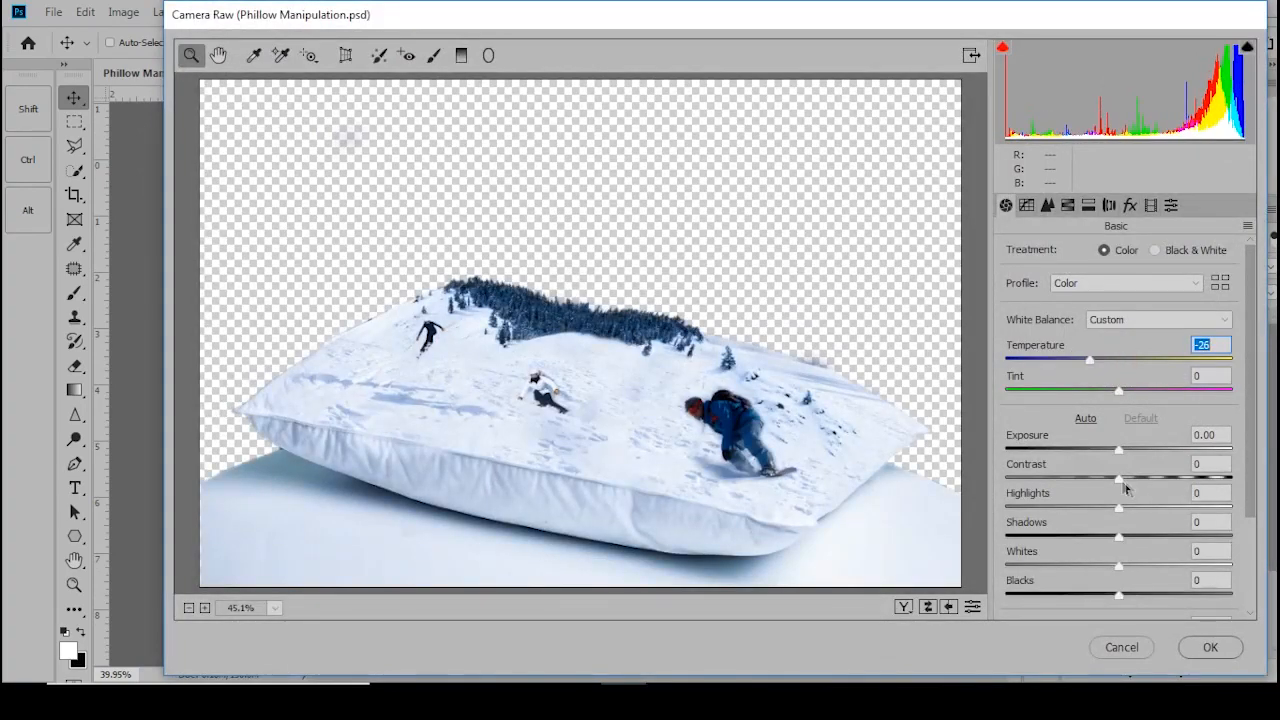
pyautogui.moveTo(1122, 517); pyautogui.dragTo(1078, 512)
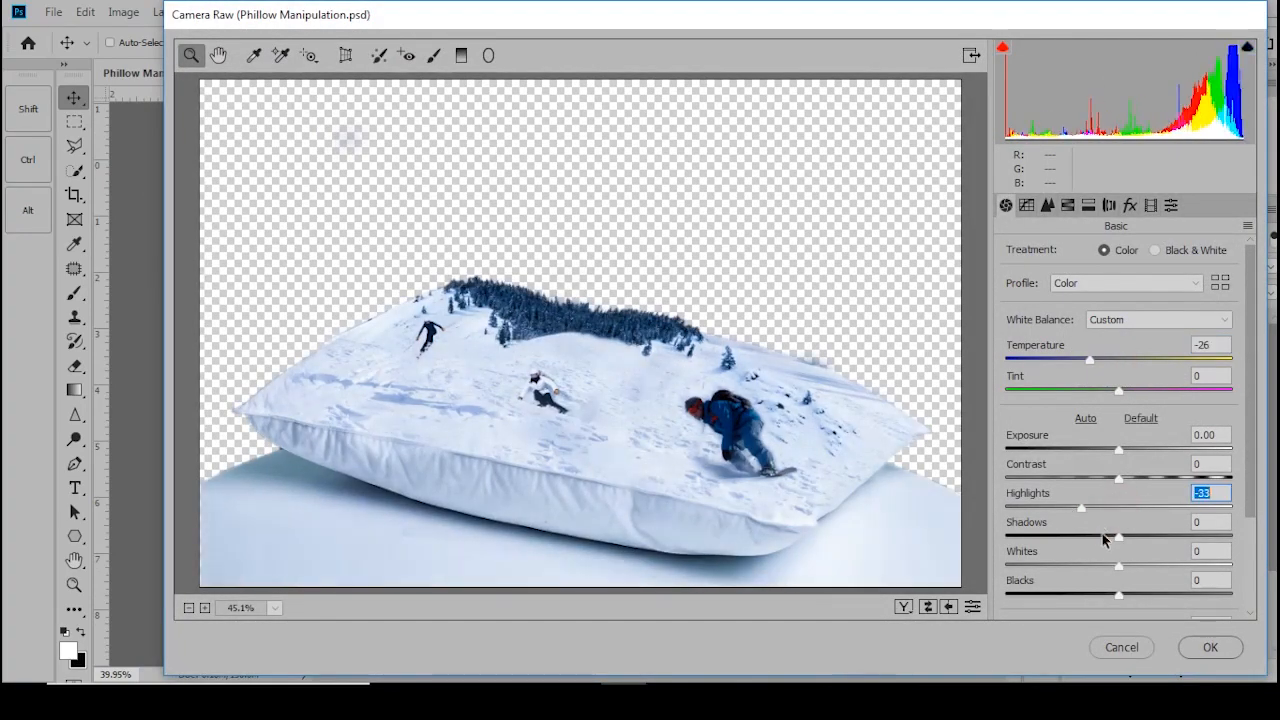
pyautogui.click(1104, 538)
pyautogui.click(1205, 647)
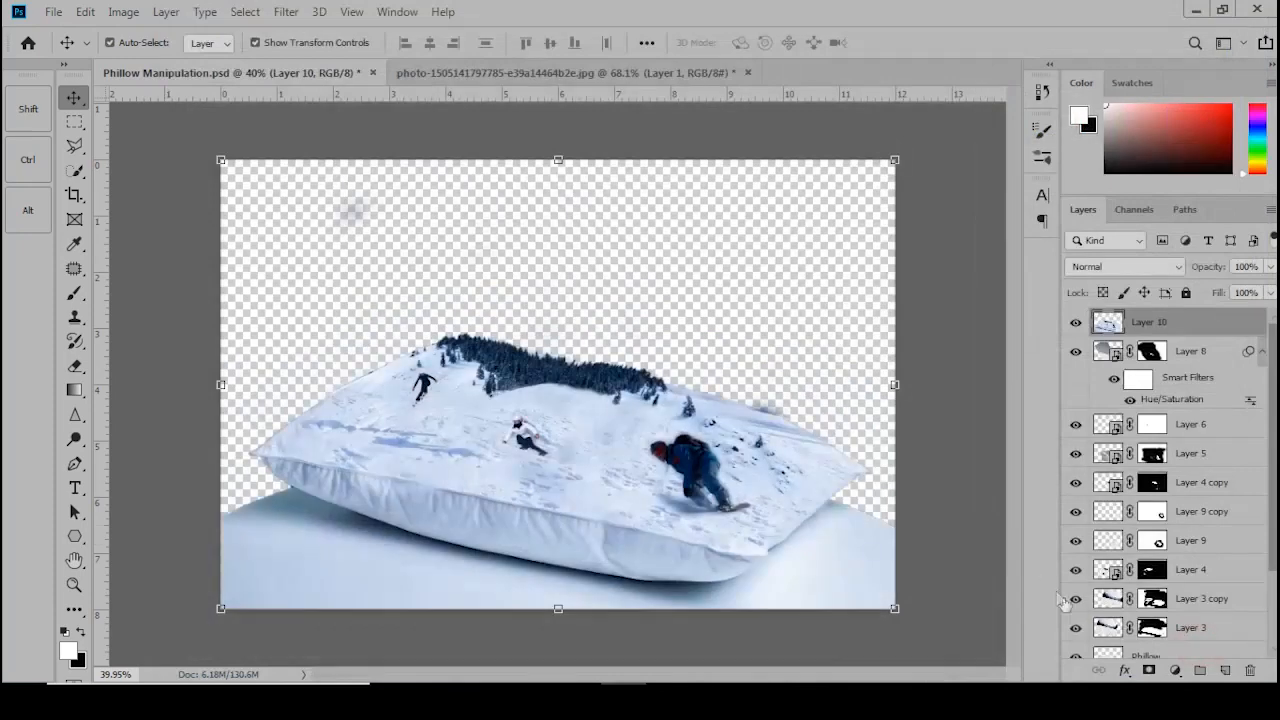
# - Show Layer 7 again, stamp the whole composite into a new top layer and hide all the other layers
pyautogui.scroll(-3, 1080, 605)
pyautogui.click(1075, 614)
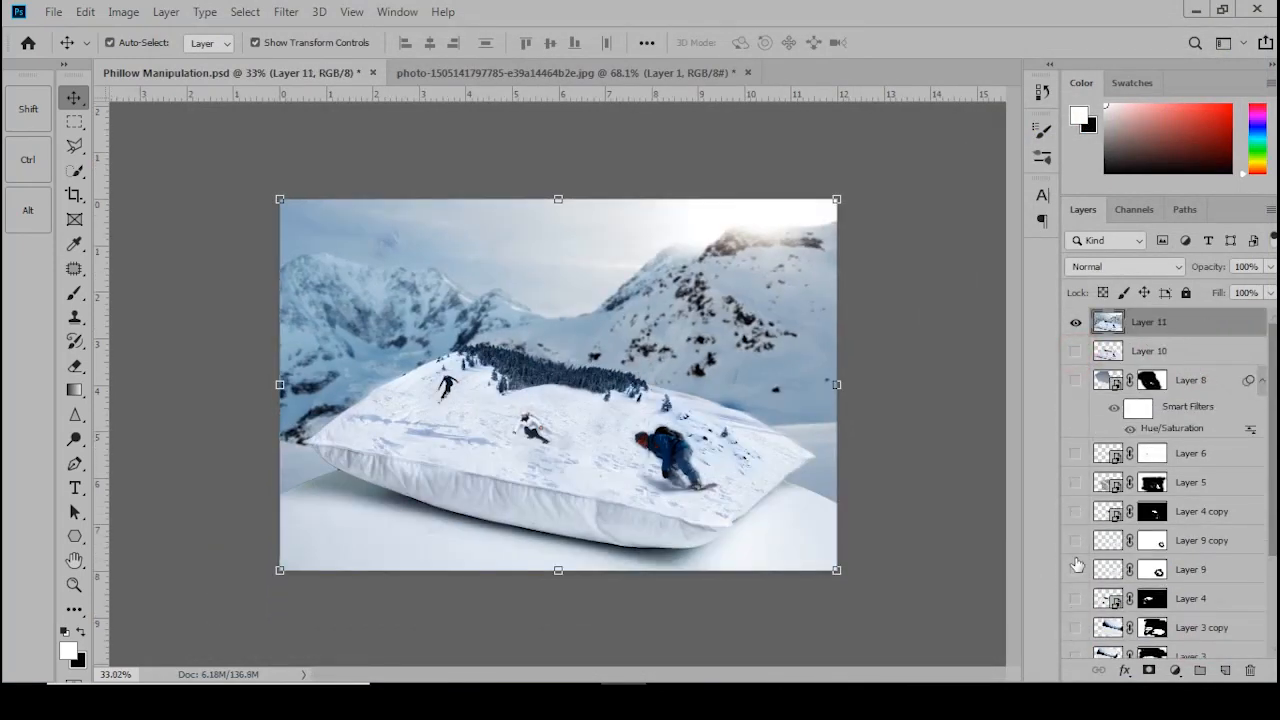
pyautogui.scroll(-5, 1077, 560)
pyautogui.scroll(5, 1084, 446)
pyautogui.click(1076, 323)
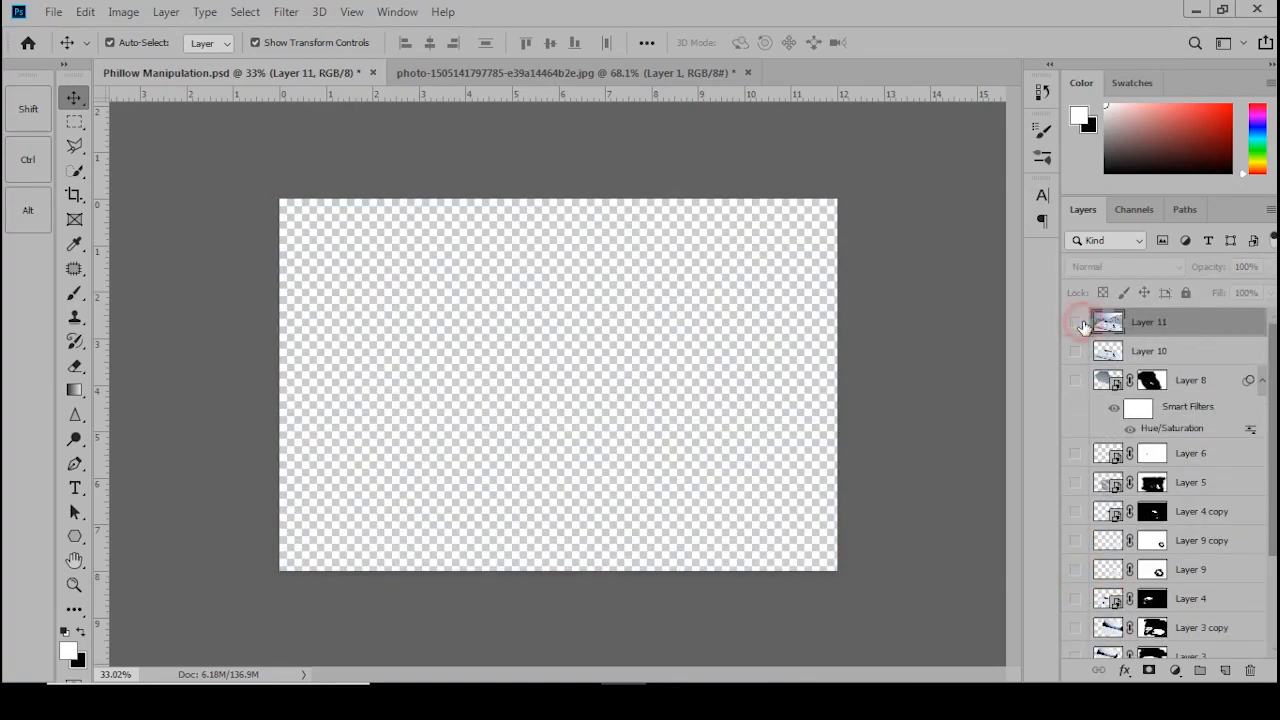
pyautogui.click(1080, 324)
# - Grade Layer 11 in Camera Raw with Temperature -8, Highlights -38, Blacks -8 and Clarity +11
pyautogui.hotkey('shift', 'ctrl', 'a')
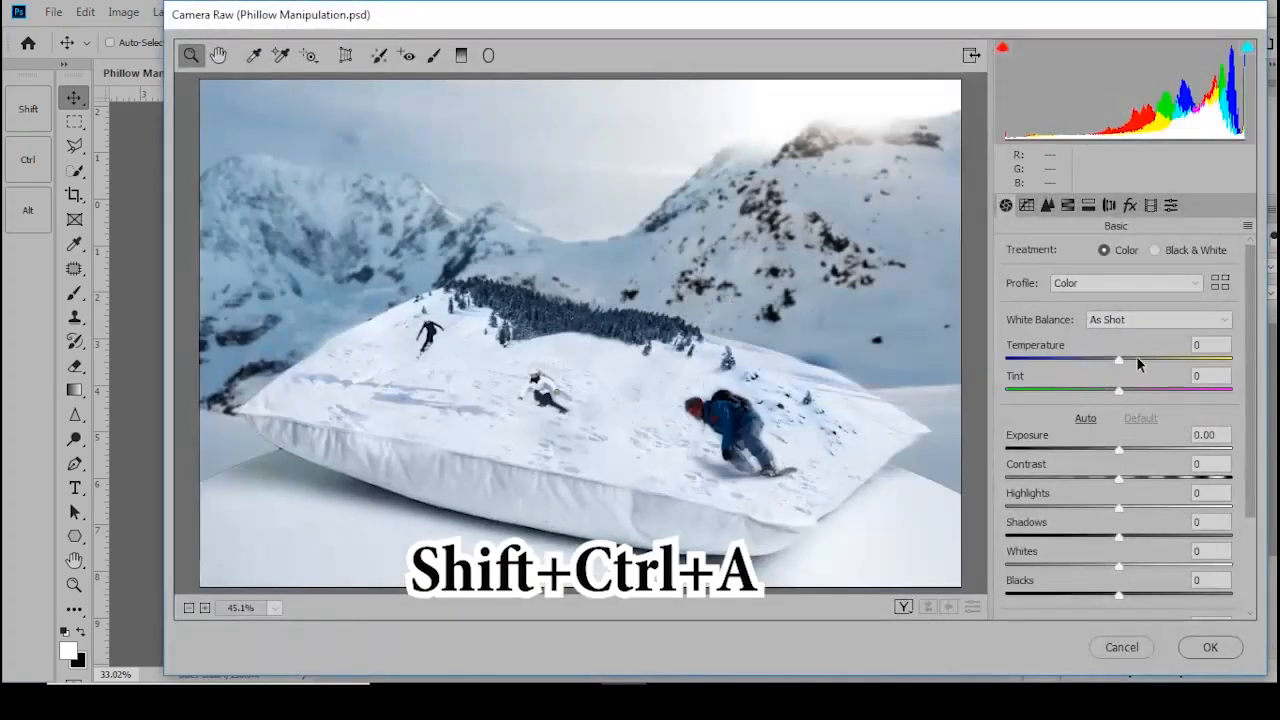
pyautogui.moveTo(1118, 359); pyautogui.dragTo(1110, 368)
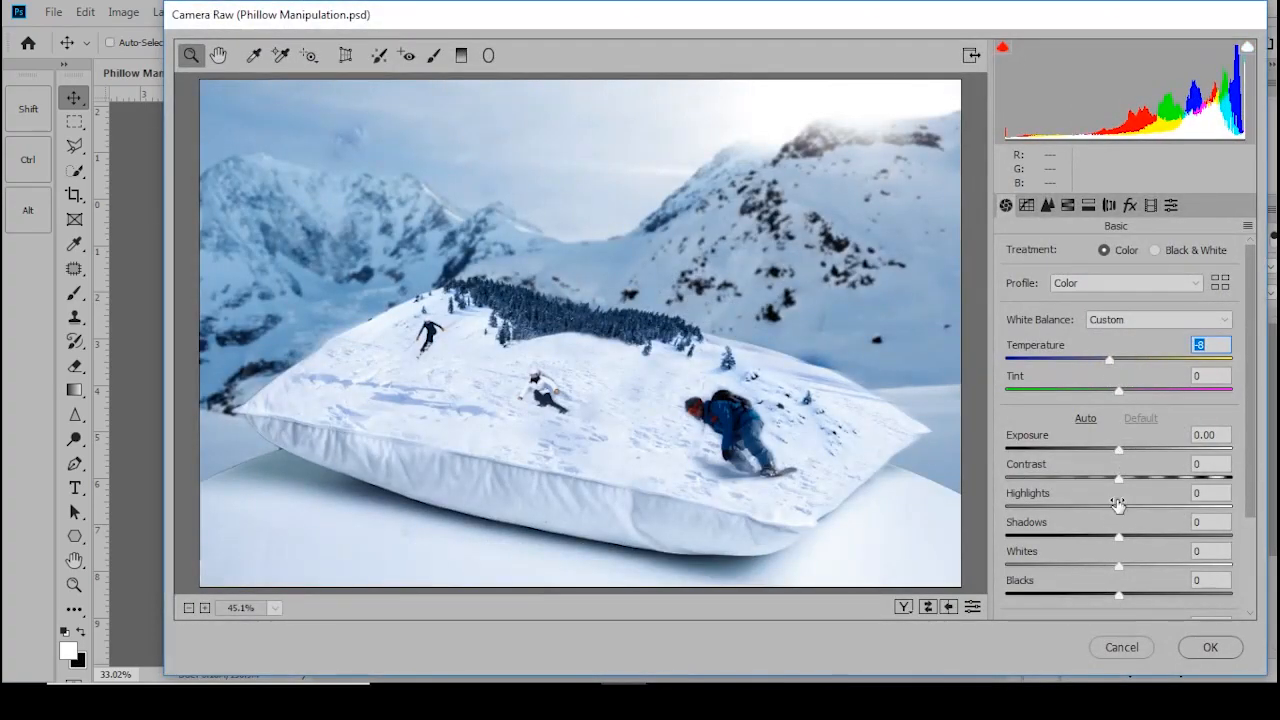
pyautogui.moveTo(1118, 505); pyautogui.dragTo(1057, 506)
pyautogui.scroll(-2, 1082, 510)
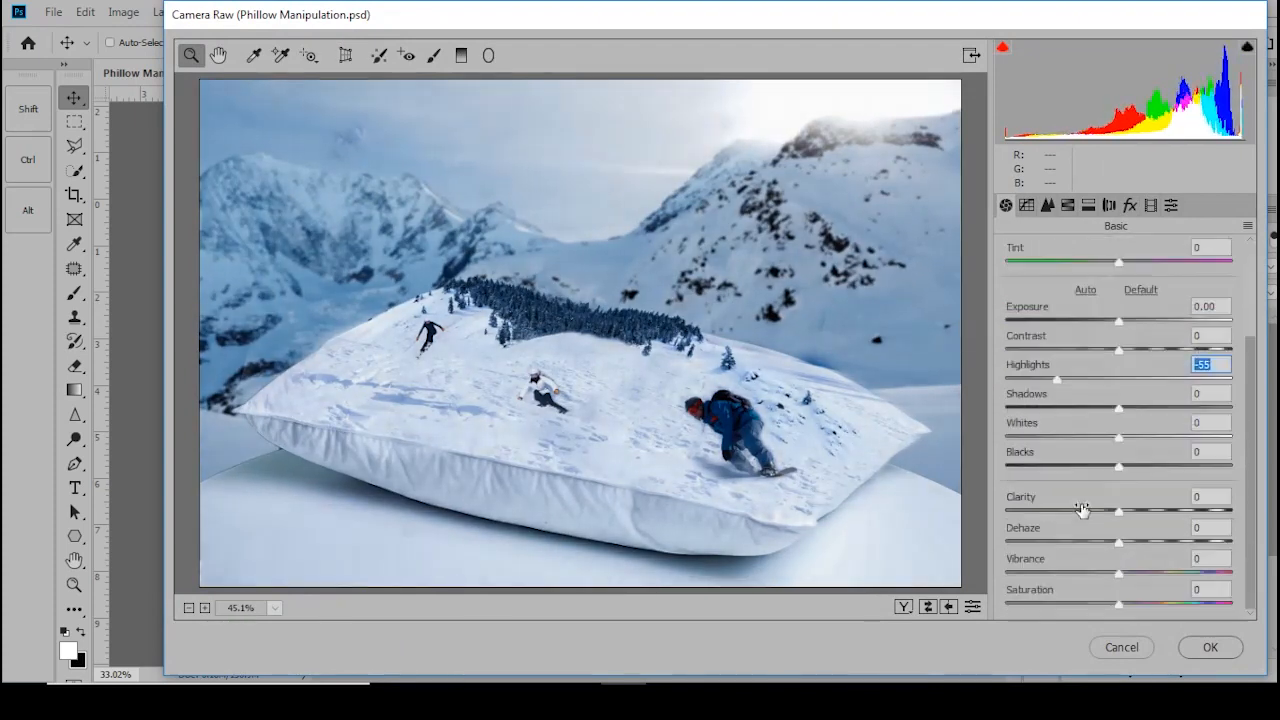
pyautogui.scroll(1, 1082, 510)
pyautogui.click(1146, 553)
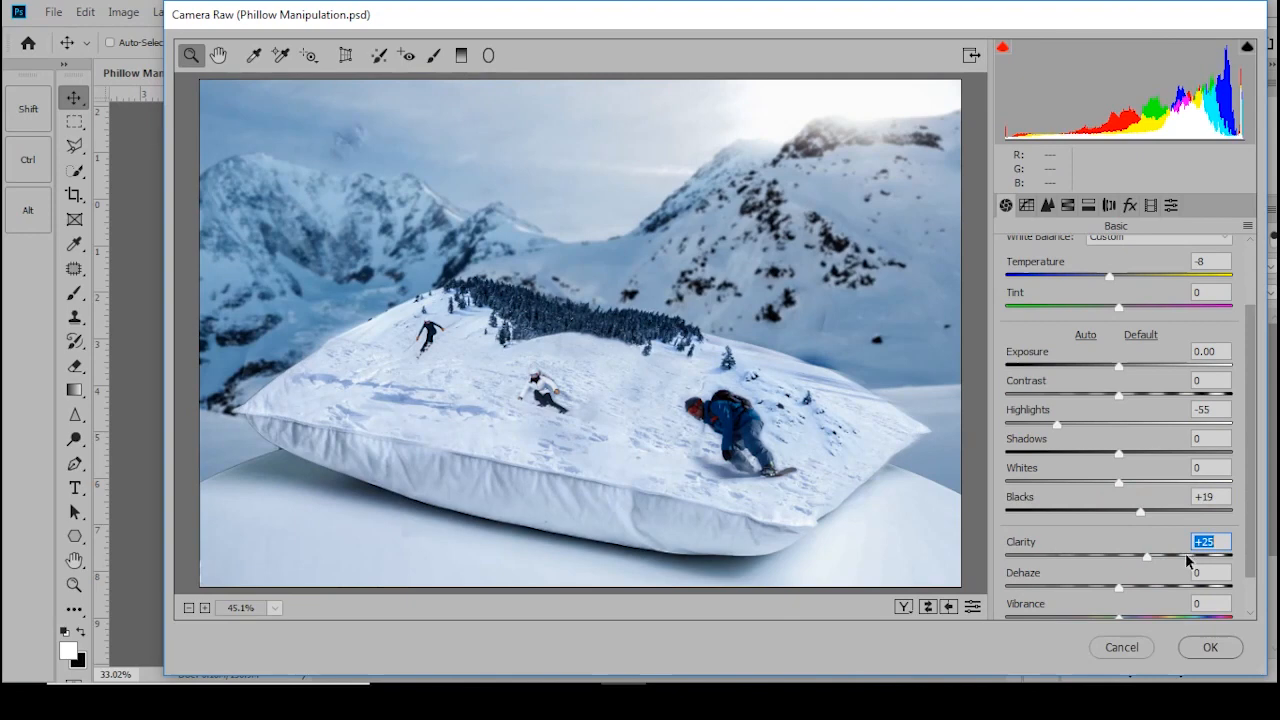
pyautogui.click(1141, 553)
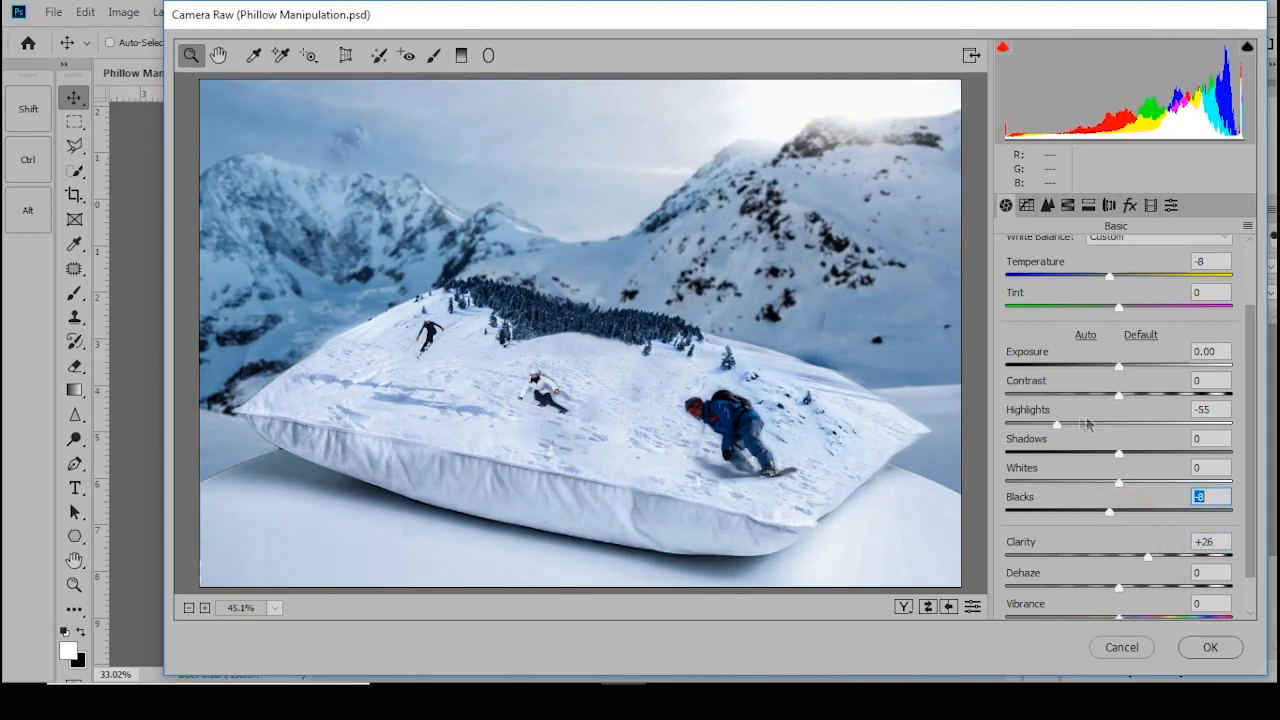
pyautogui.click(1132, 556)
pyautogui.click(1076, 424)
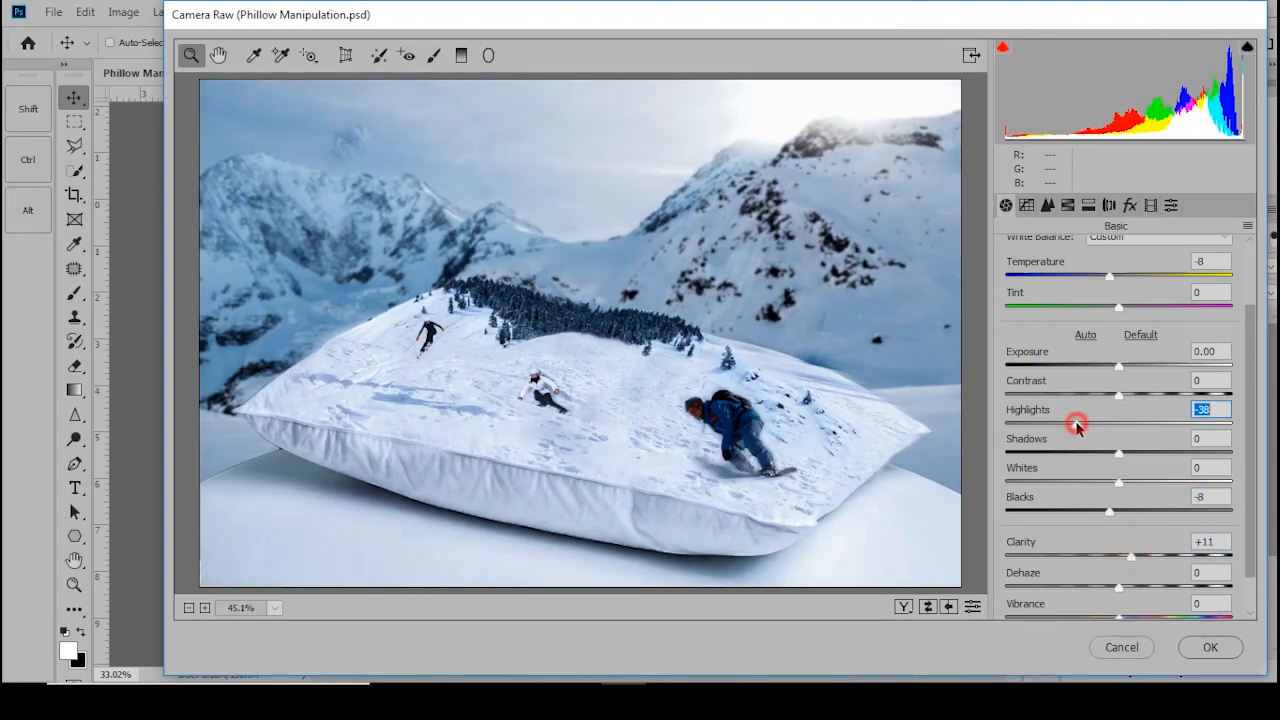
# - Darken the image edges with a large radial filter around the pillow at Exposure -2.95 and apply the Camera Raw grade
pyautogui.hotkey('ctrl', '-')
pyautogui.moveTo(475, 240); pyautogui.dragTo(830, 500)
pyautogui.moveTo(676, 381); pyautogui.dragTo(684, 383)
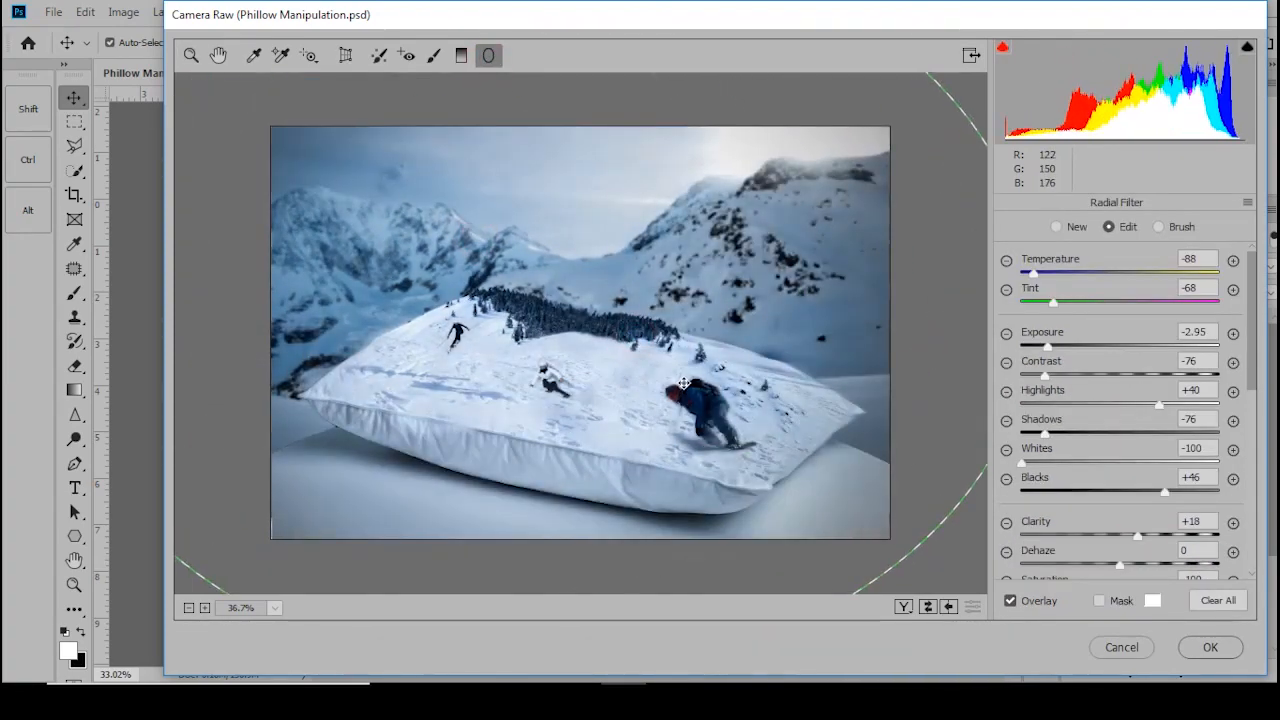
pyautogui.click(1210, 648)
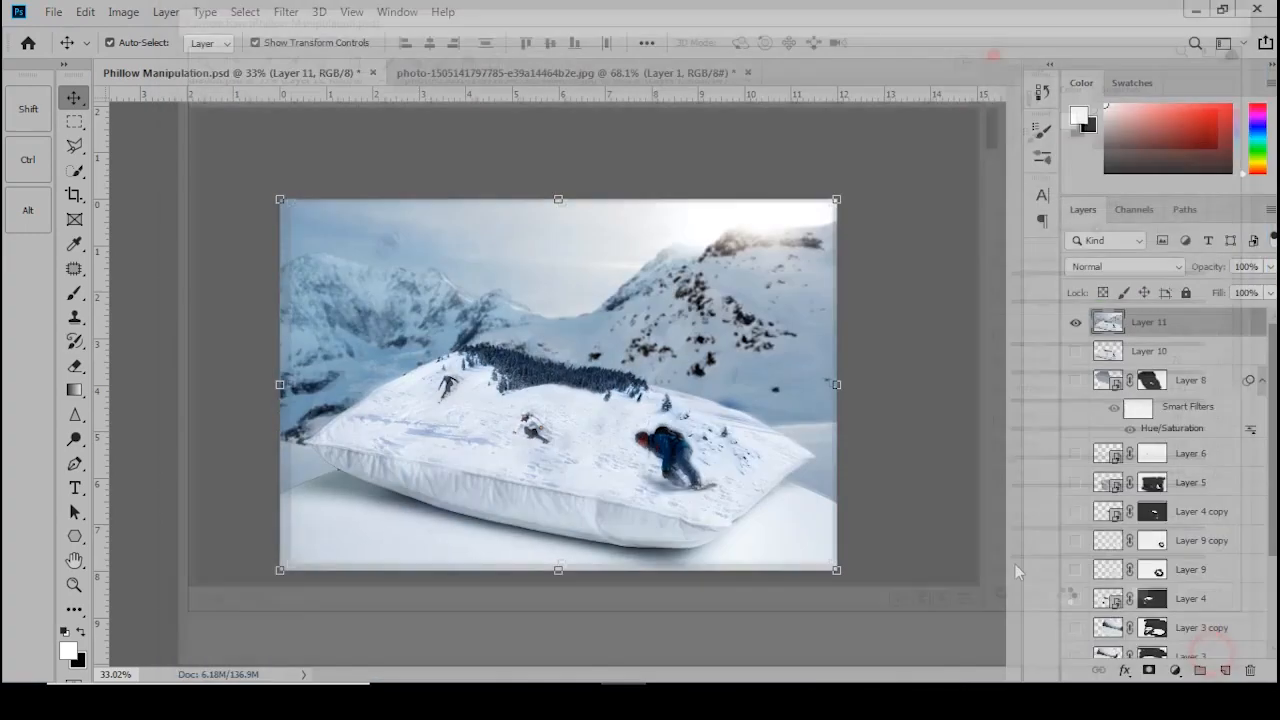
# - Apply a 15 px Iris Blur to Layer 11 with the ellipse widened and heightened to surround the pillow
pyautogui.click(286, 11)
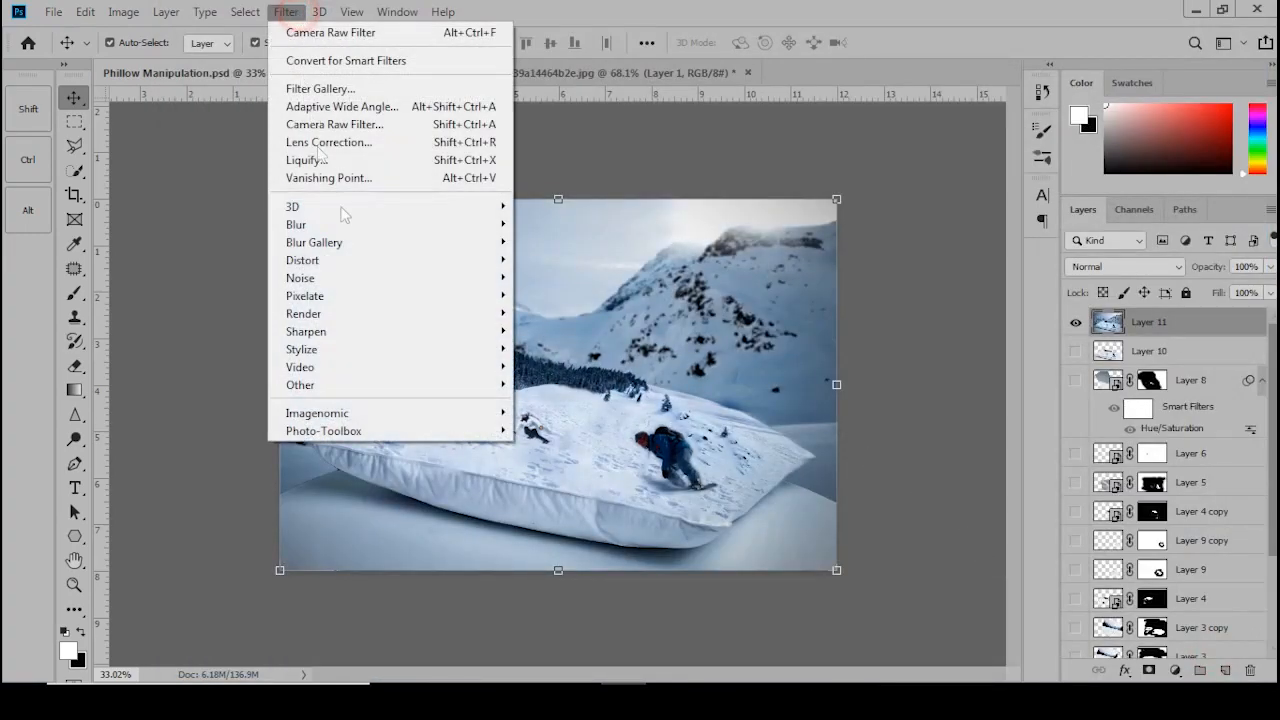
pyautogui.moveTo(440, 242)
pyautogui.click(548, 259)
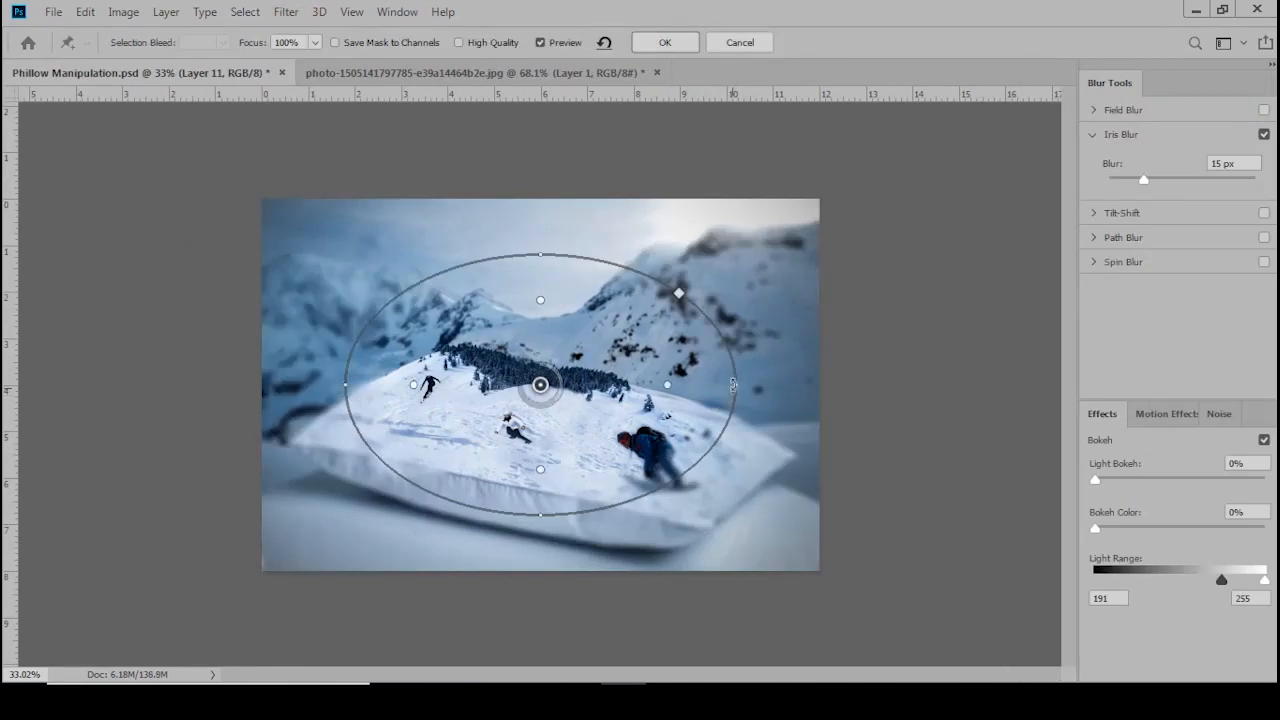
pyautogui.moveTo(735, 381); pyautogui.dragTo(859, 388)
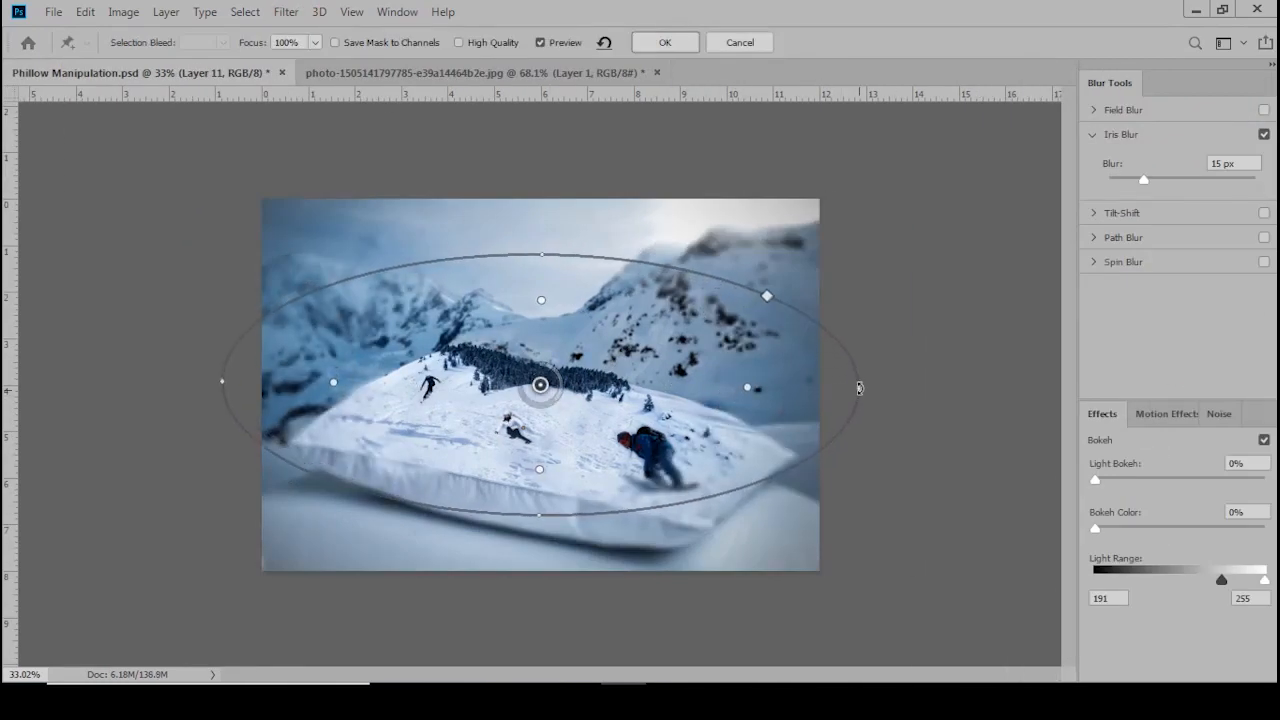
pyautogui.moveTo(537, 515); pyautogui.dragTo(531, 568)
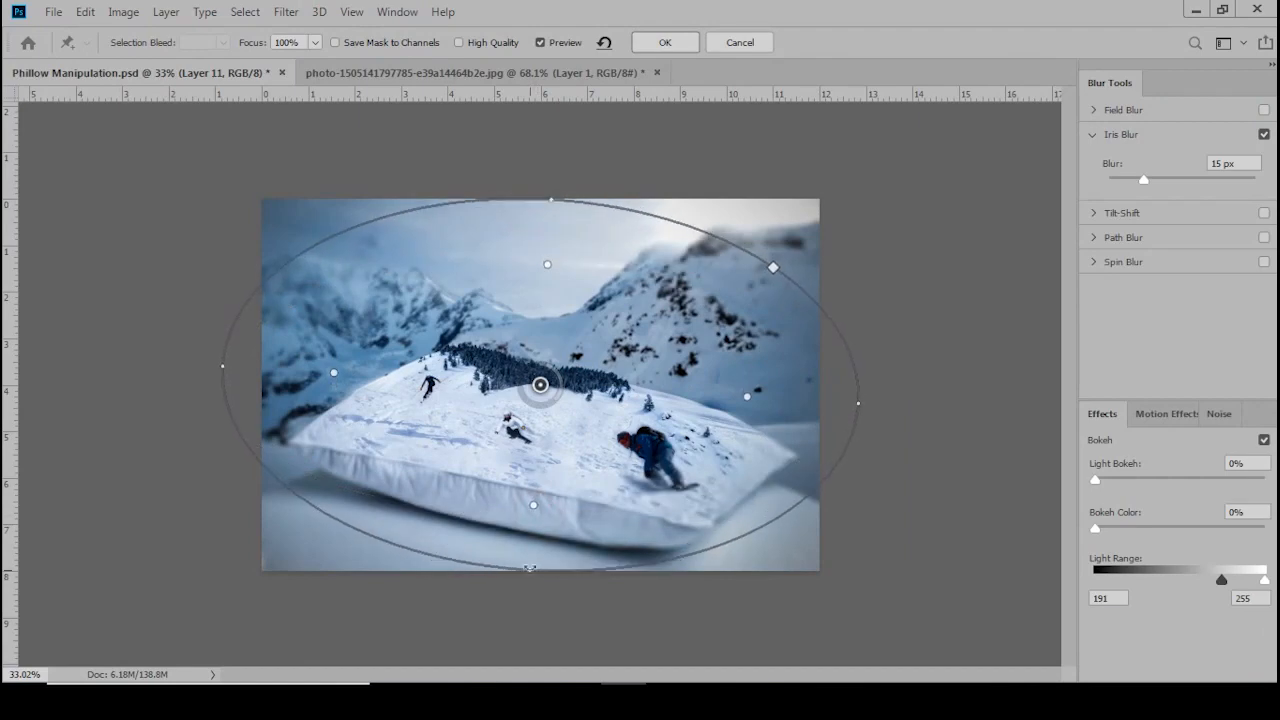
pyautogui.scroll(1, 538, 394)
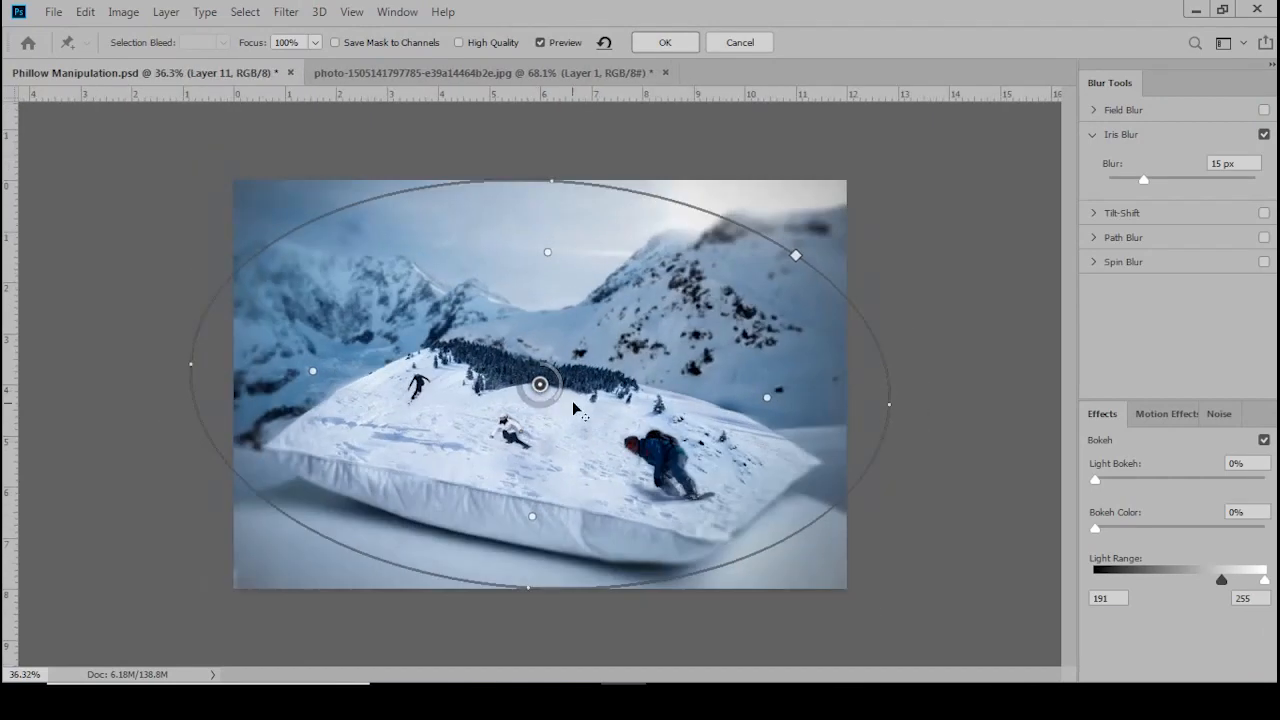
pyautogui.click(648, 44)
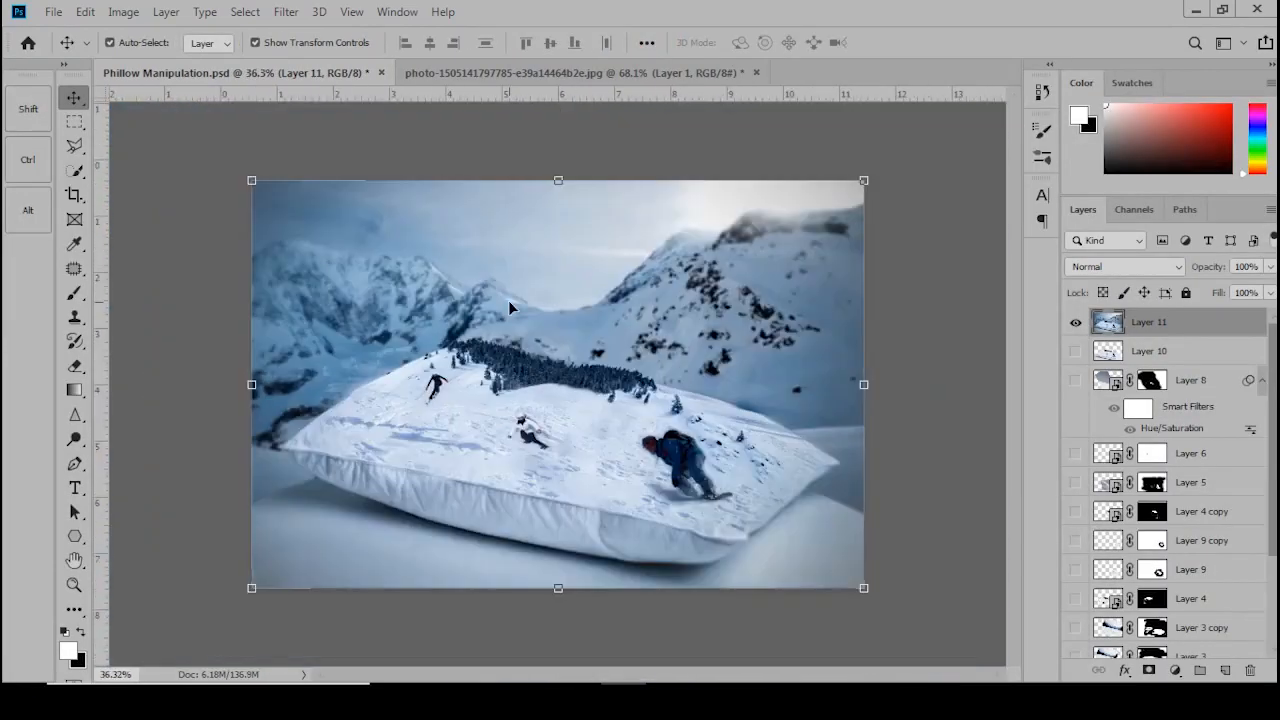
# - Apply the Desaturated Contrast creative preset to Layer 11 in Camera Raw
pyautogui.hotkey('ctrl', 'shift', 'a')
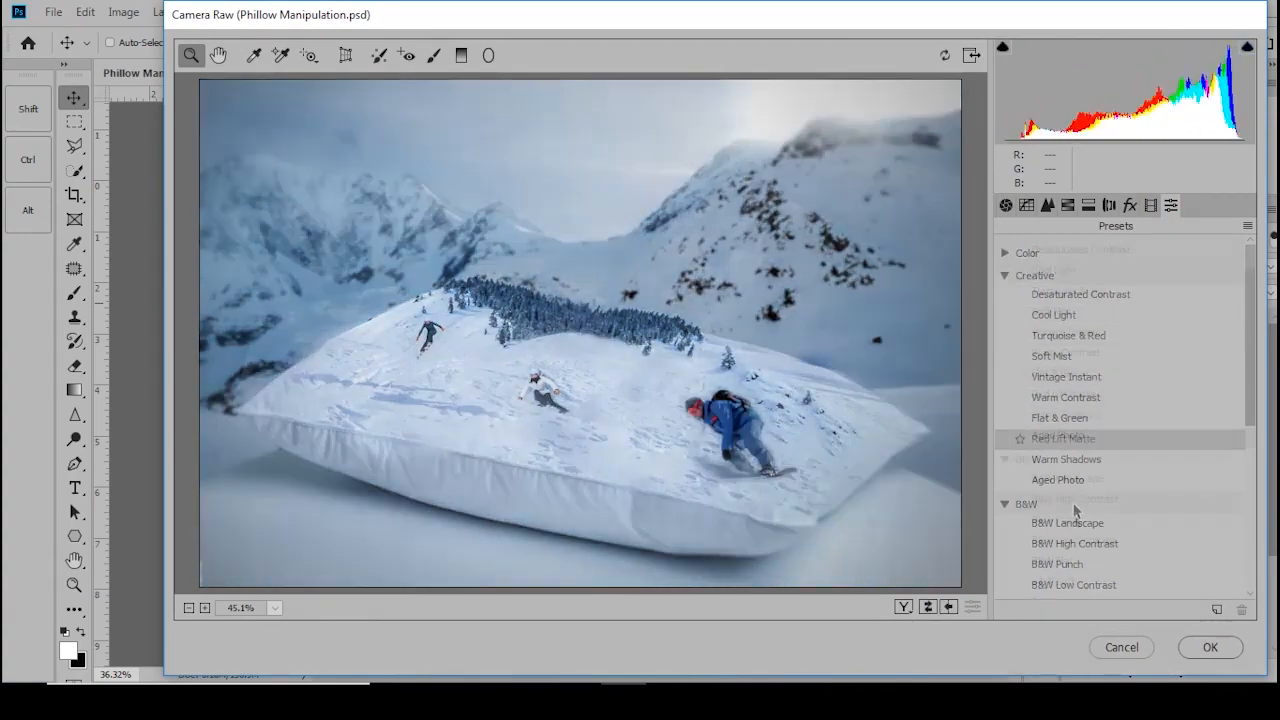
pyautogui.scroll(-1, 1066, 455)
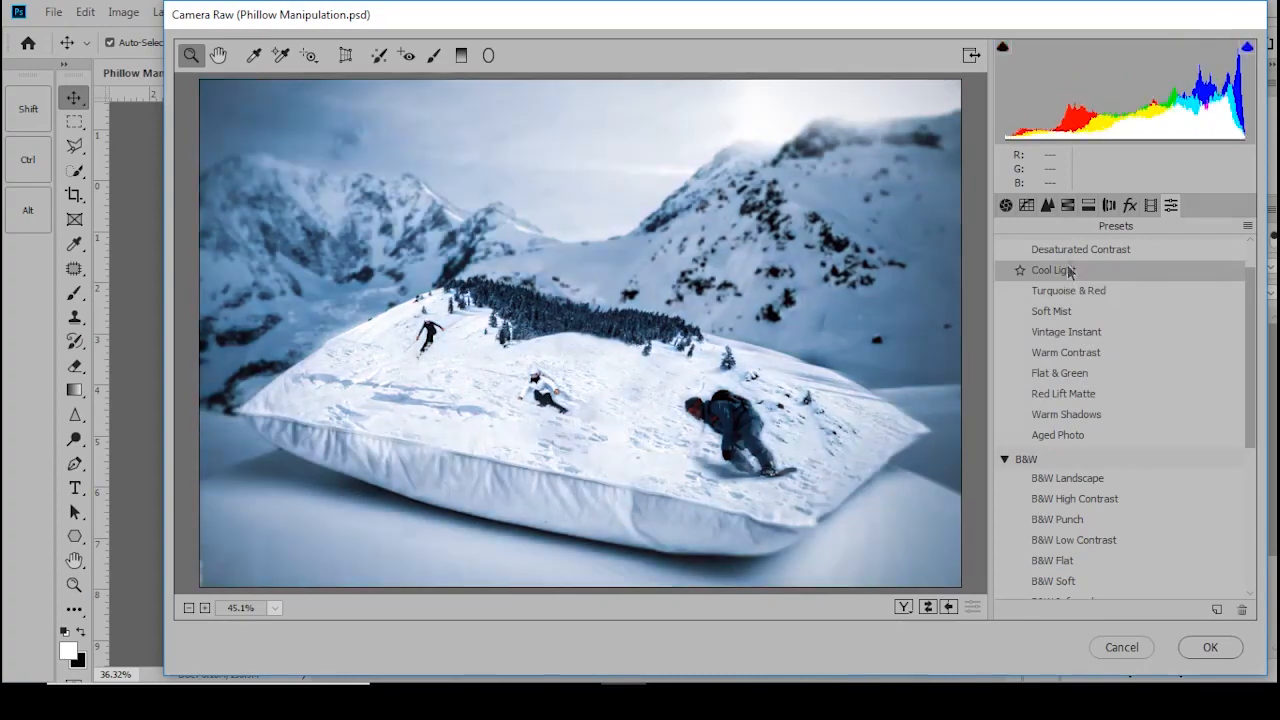
pyautogui.click(1080, 249)
pyautogui.click(1210, 647)
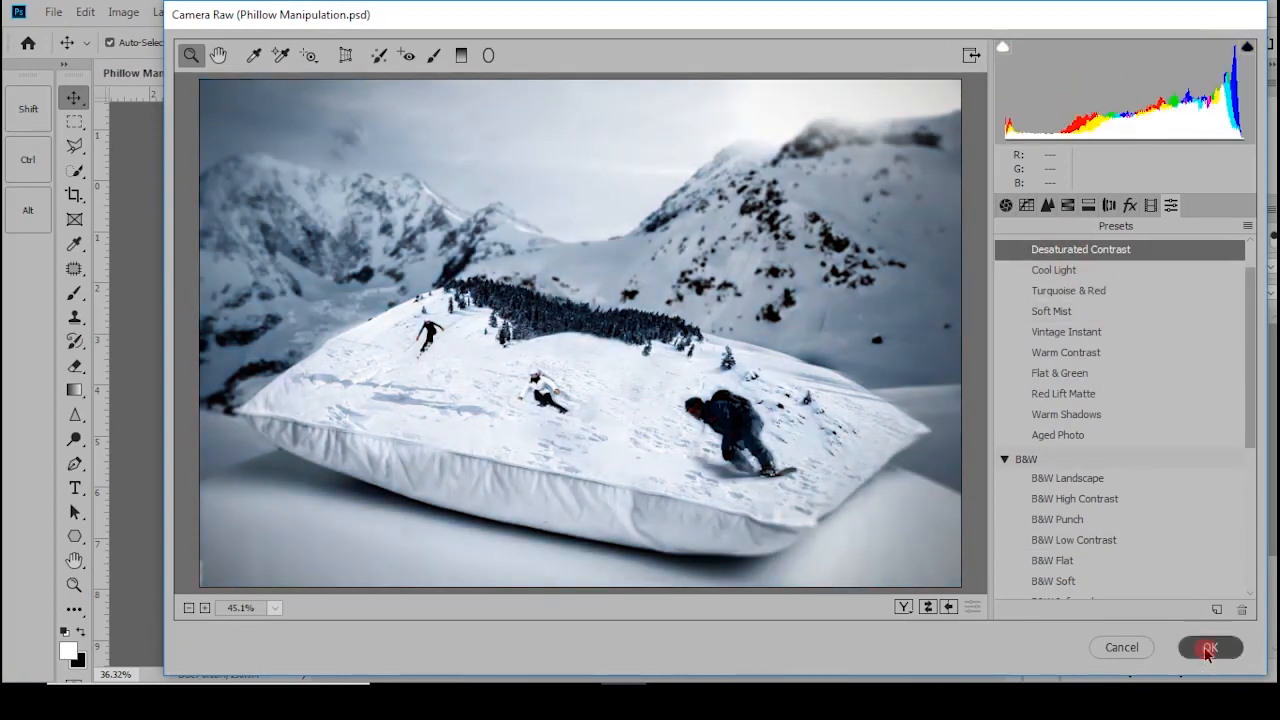
# - Turn the layers beneath Layer 11 back on, leaving Layer 10 hidden
pyautogui.click(1075, 321)
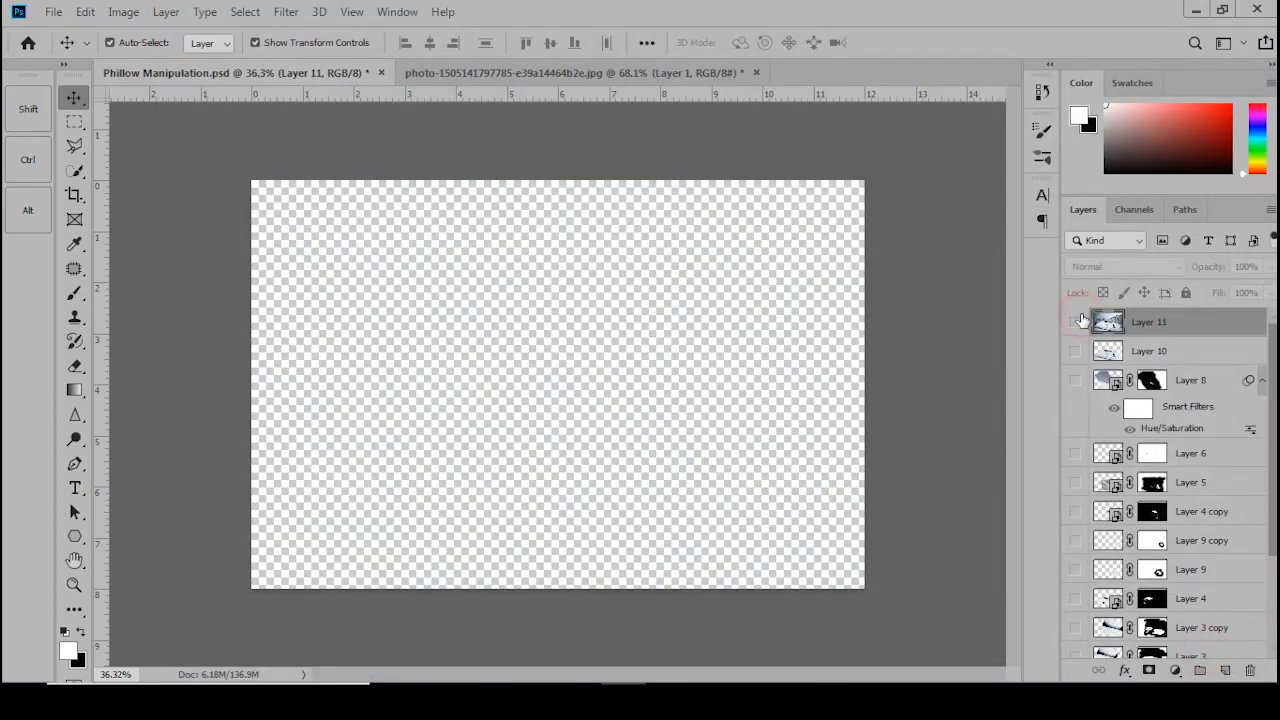
pyautogui.click(1075, 321)
pyautogui.scroll(-3, 1080, 636)
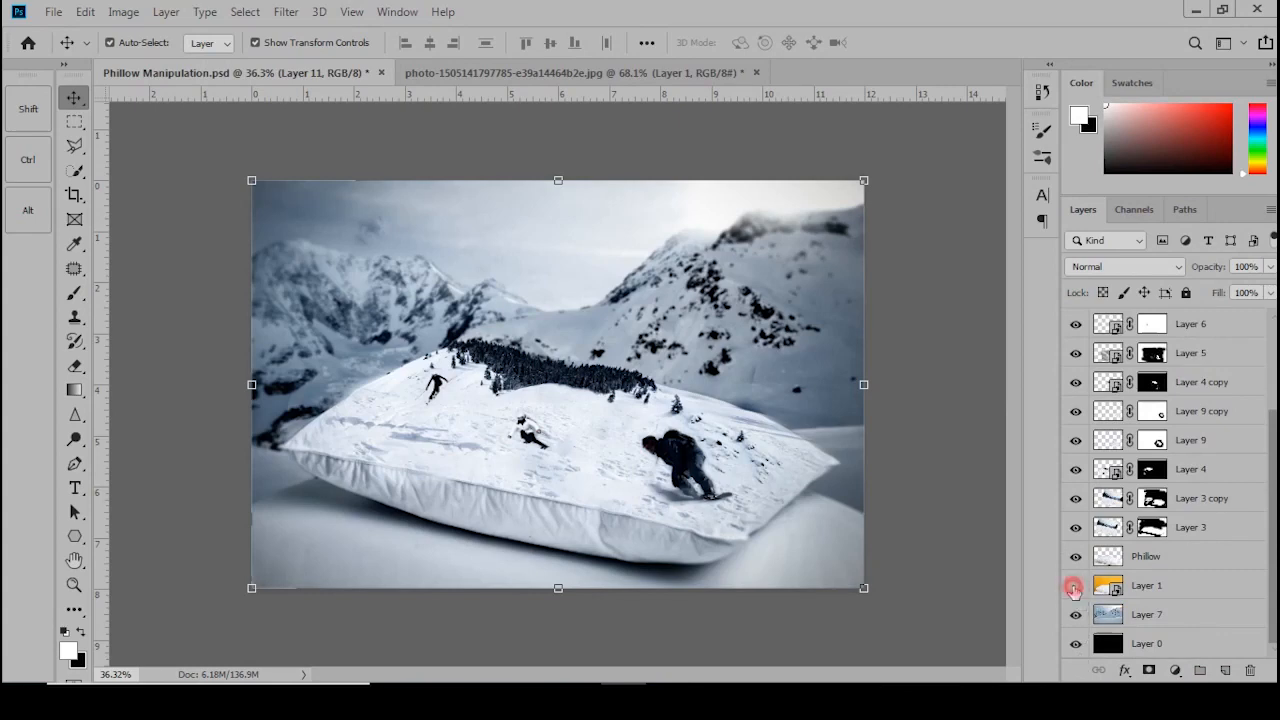
pyautogui.scroll(2, 1083, 380)
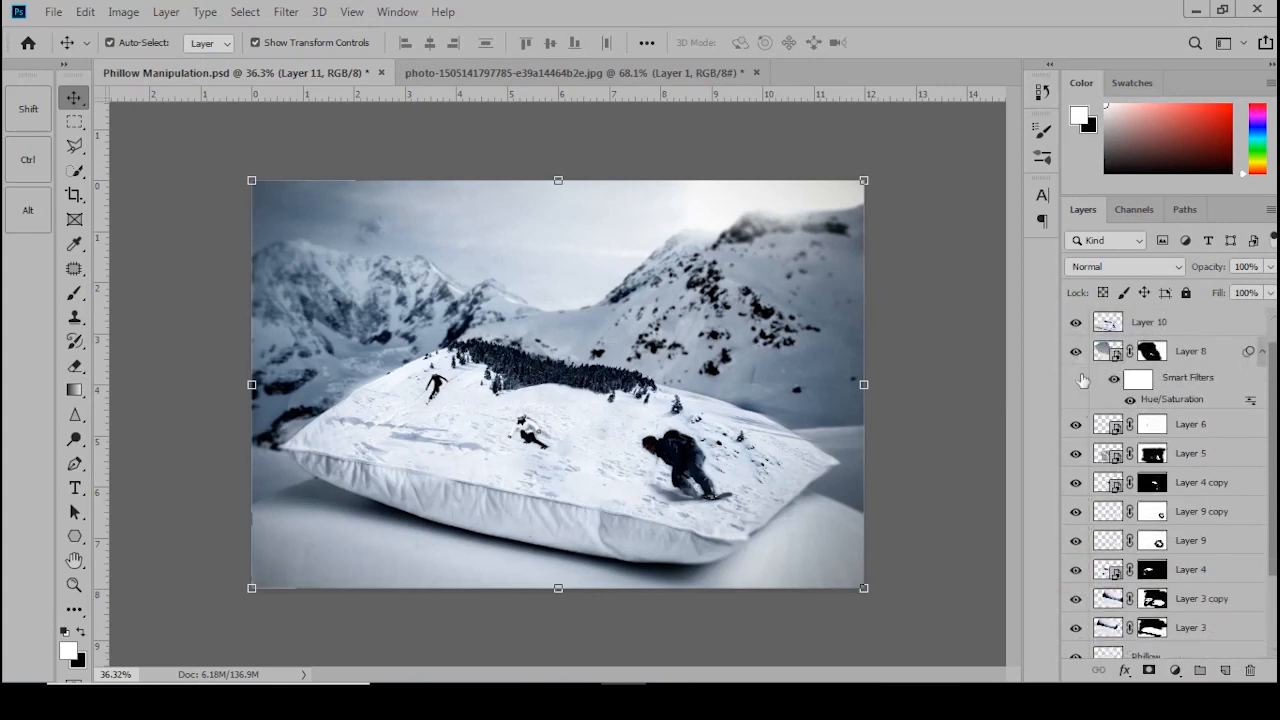
pyautogui.scroll(1, 1075, 340)
# - Compare the graded image with the ungraded composite by hiding and showing Layer 11, and save the document
pyautogui.click(1075, 323)
pyautogui.click(1075, 322)
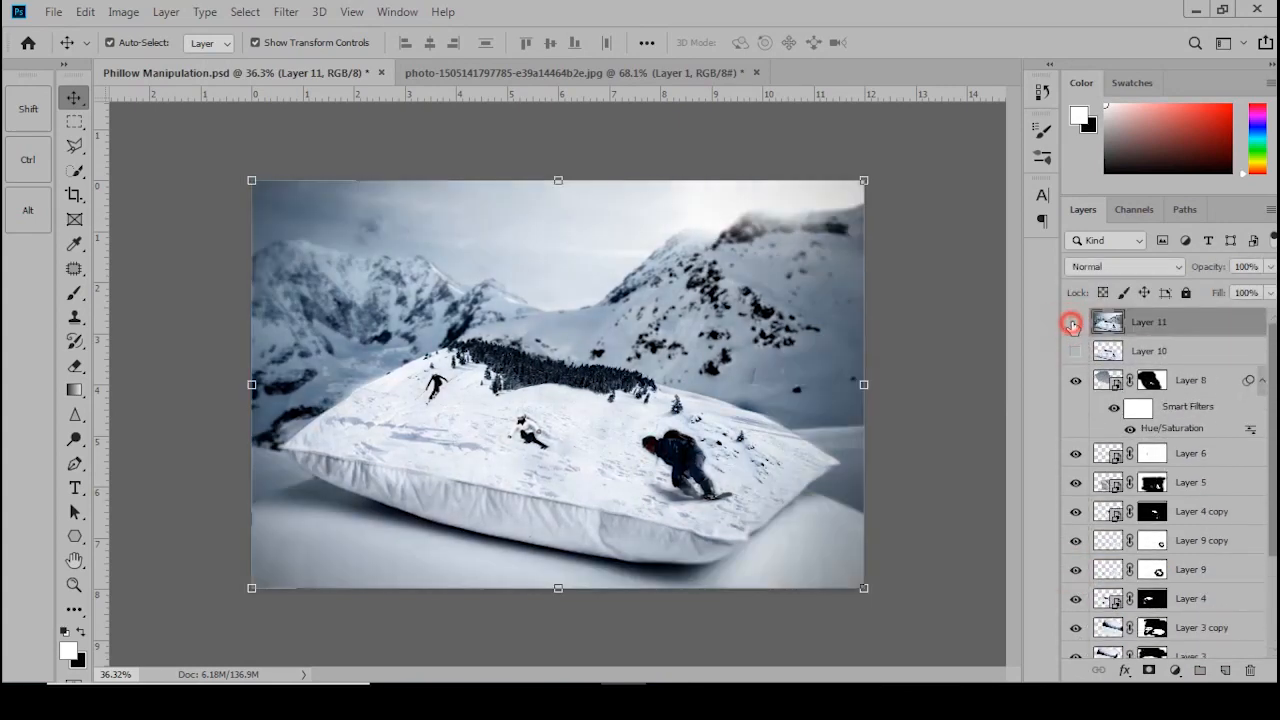
pyautogui.click(1075, 321)
pyautogui.click(1075, 320)
pyautogui.scroll(5, 763, 557)
pyautogui.scroll(-3, 755, 548)
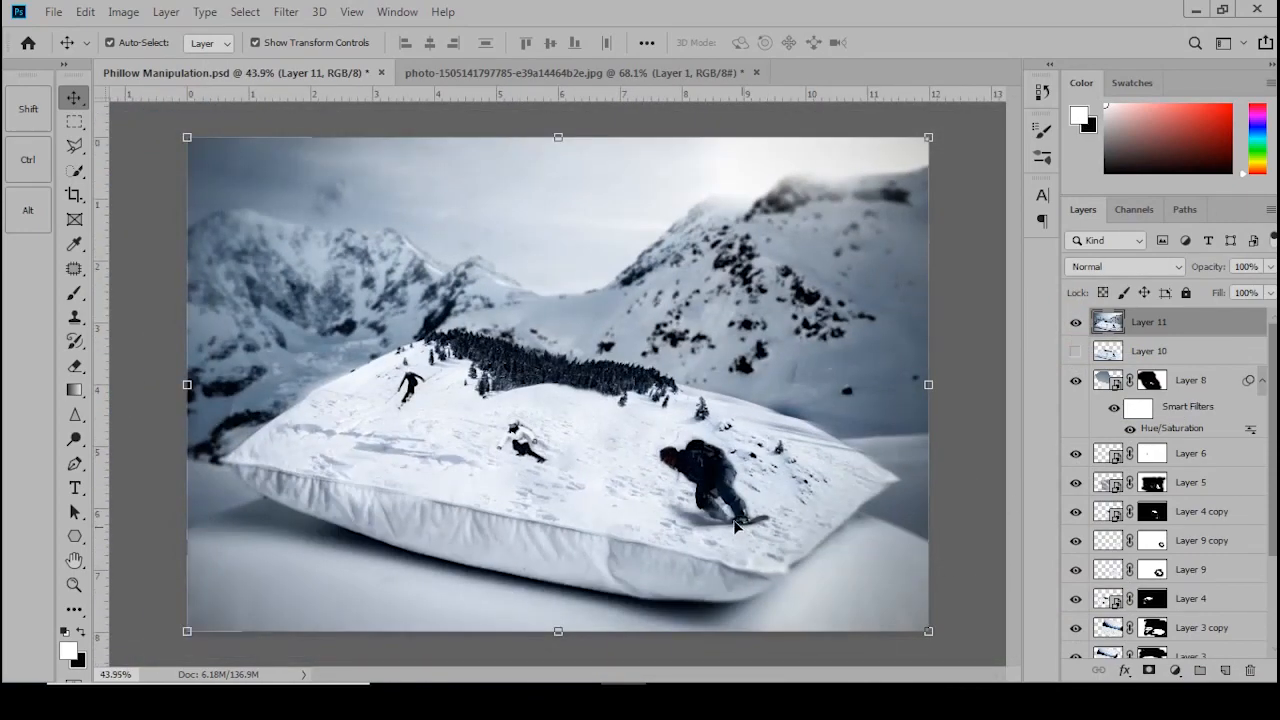
pyautogui.hotkey('ctrl', 's')
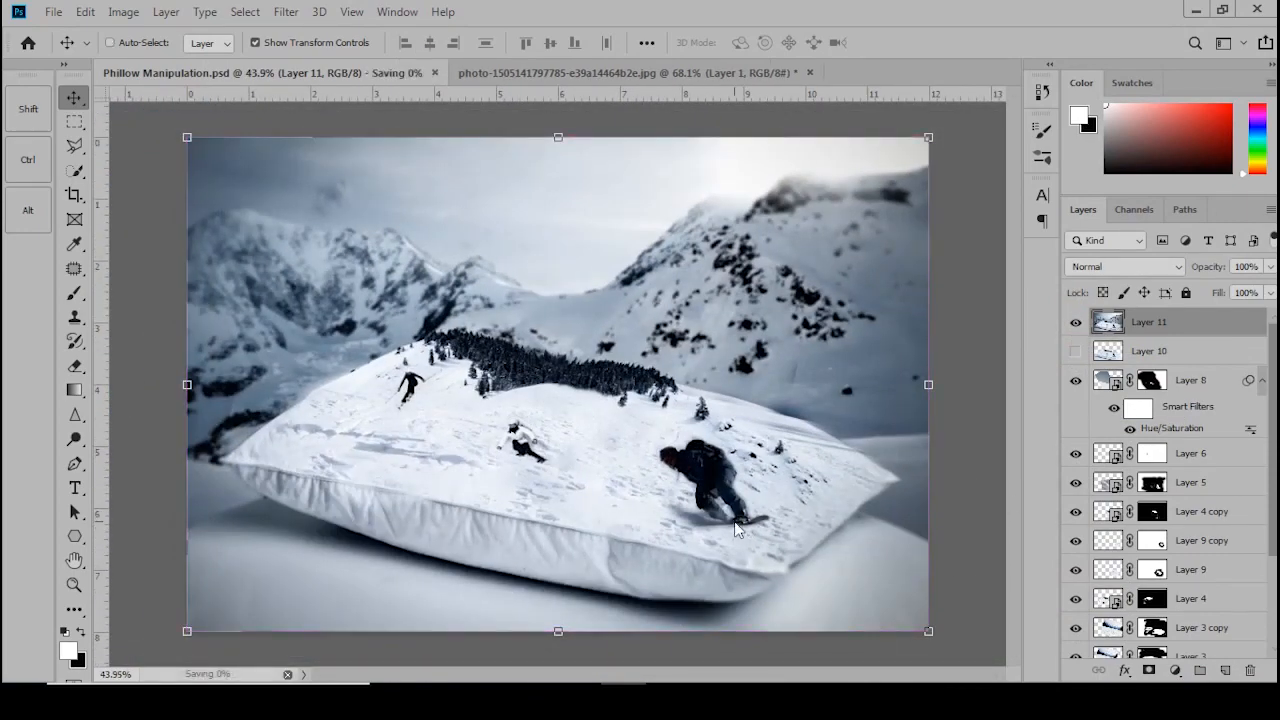